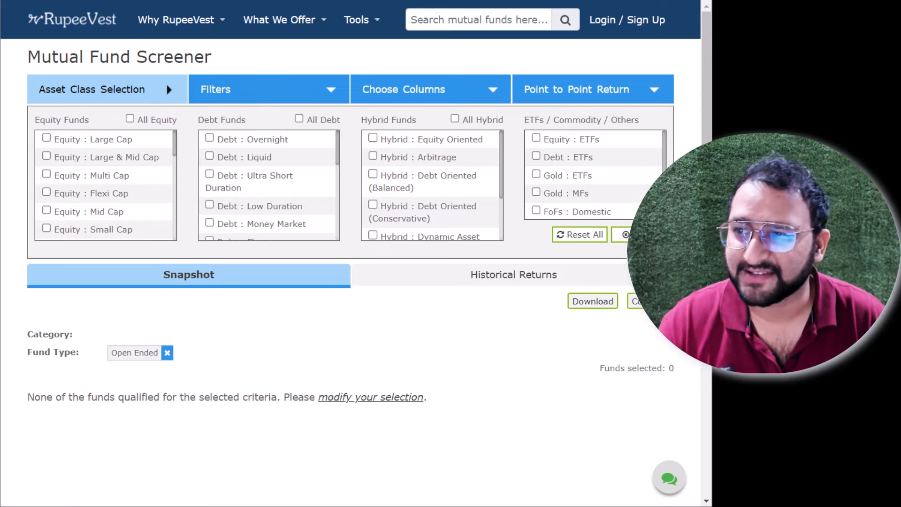
Step: Open the mutual fund screener and include all equity, all debt and all hybrid fund categories
mouse_move(379, 35)
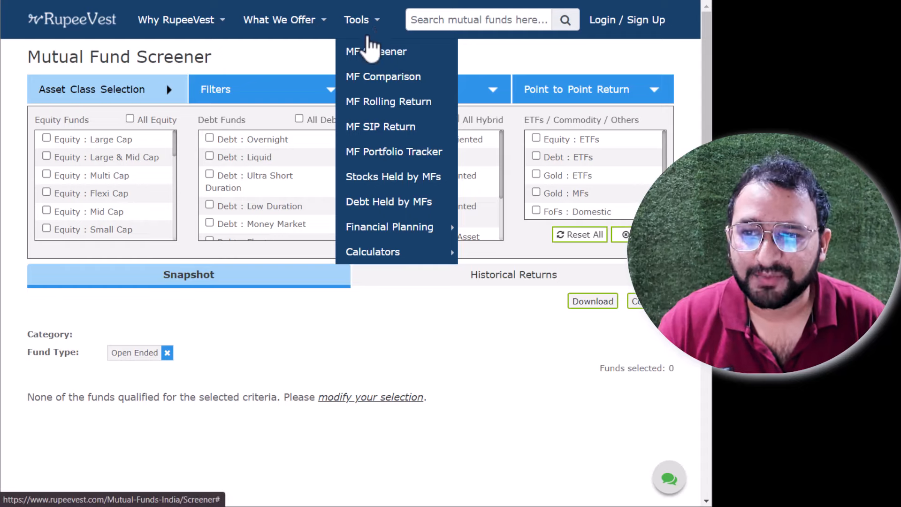
click(379, 53)
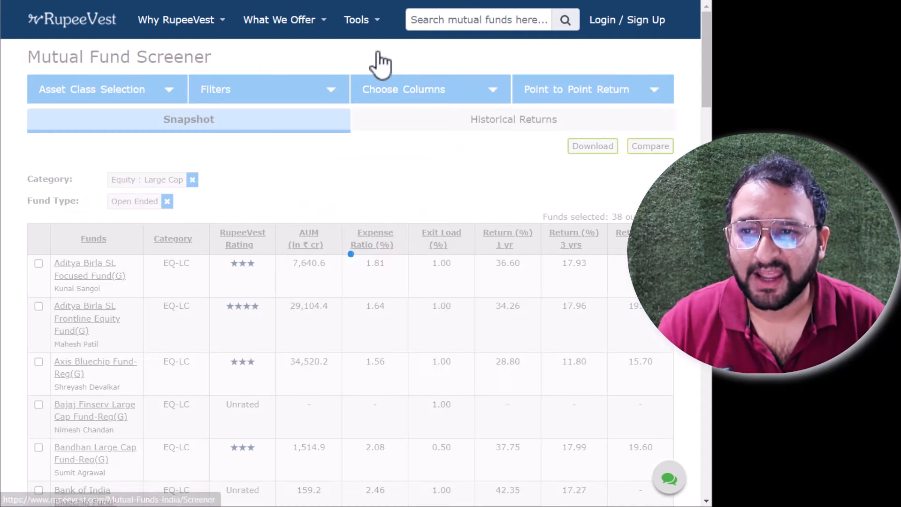
mouse_move(372, 20)
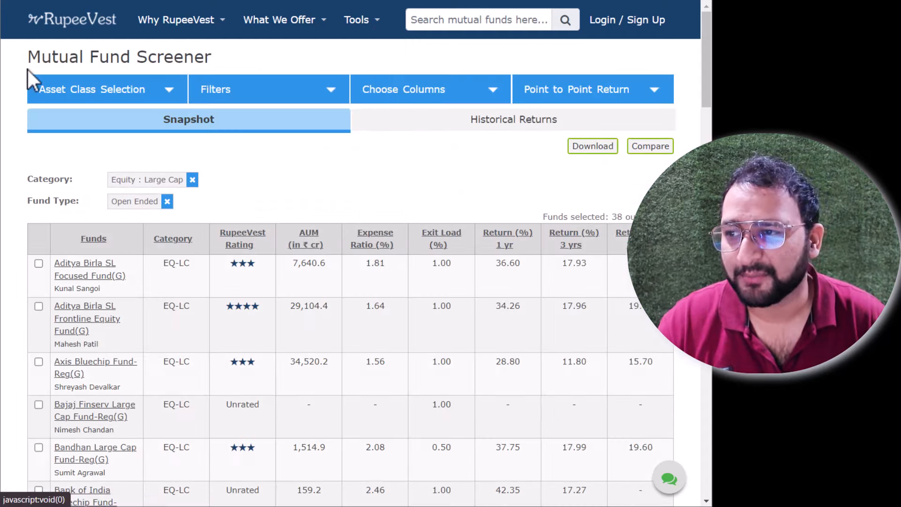
click(169, 90)
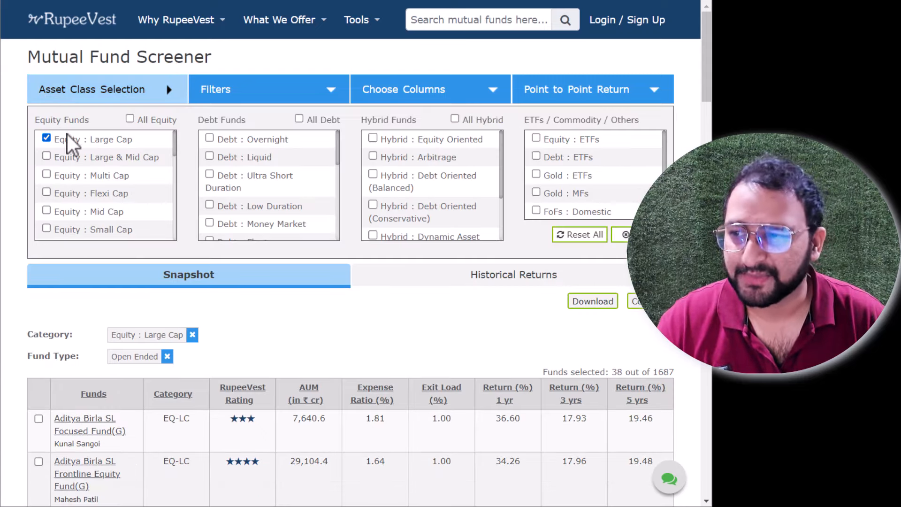
click(130, 119)
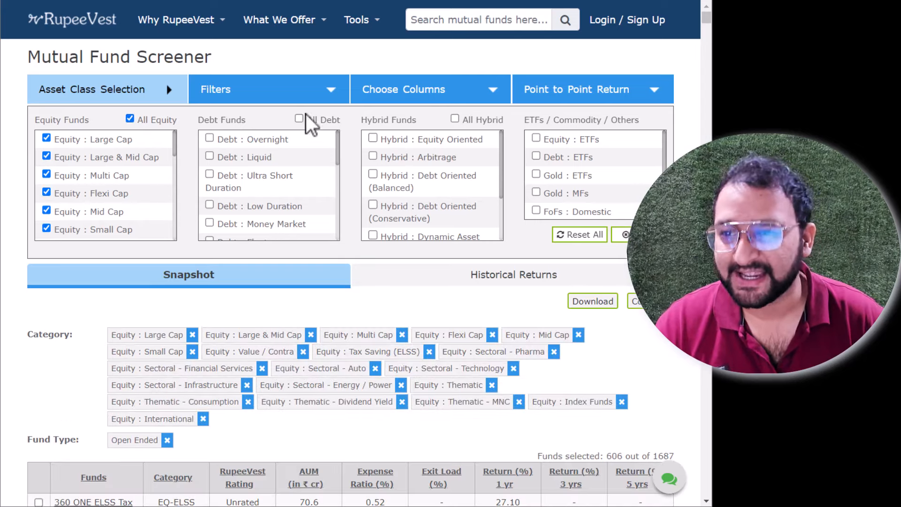
click(299, 119)
click(455, 119)
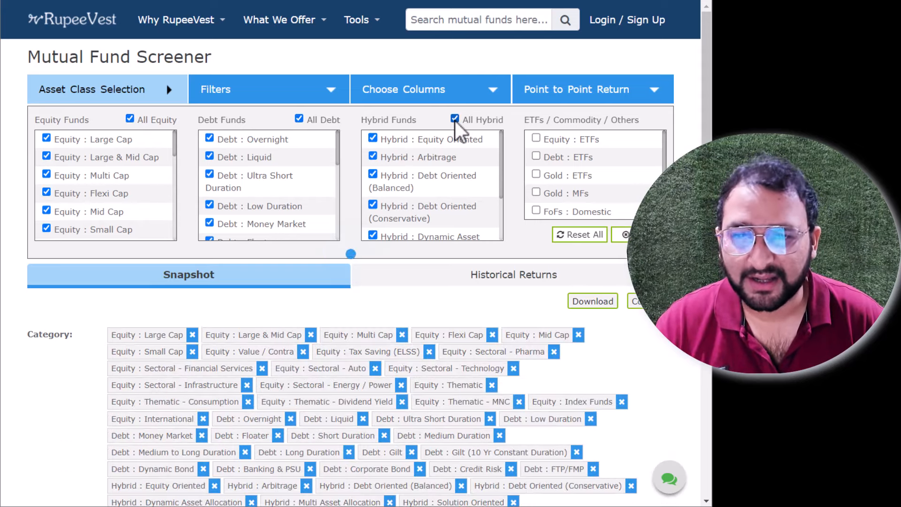
Step: Add Equity ETFs, Debt ETFs, Gold ETFs, Gold MFs, FoFs Domestic and FoFs Overseas to the asset class selection
click(535, 139)
click(535, 156)
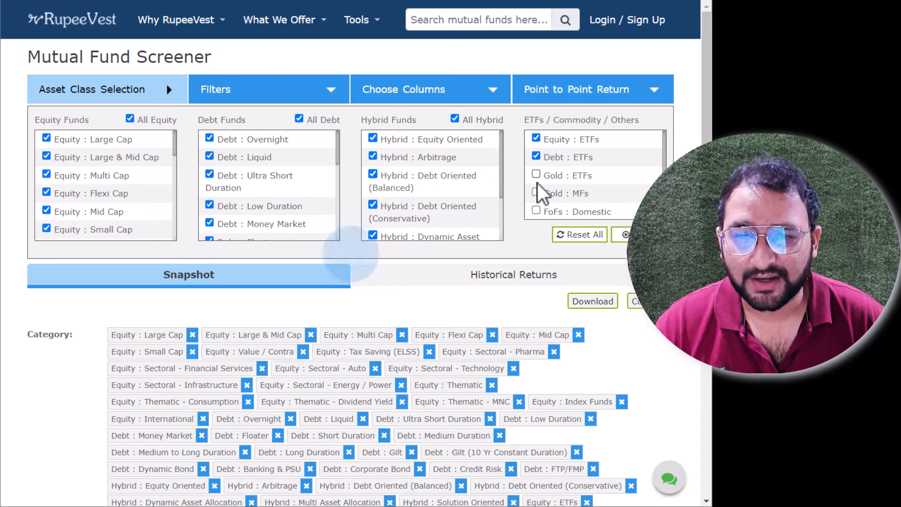
click(536, 193)
scroll(539, 207, down, 1)
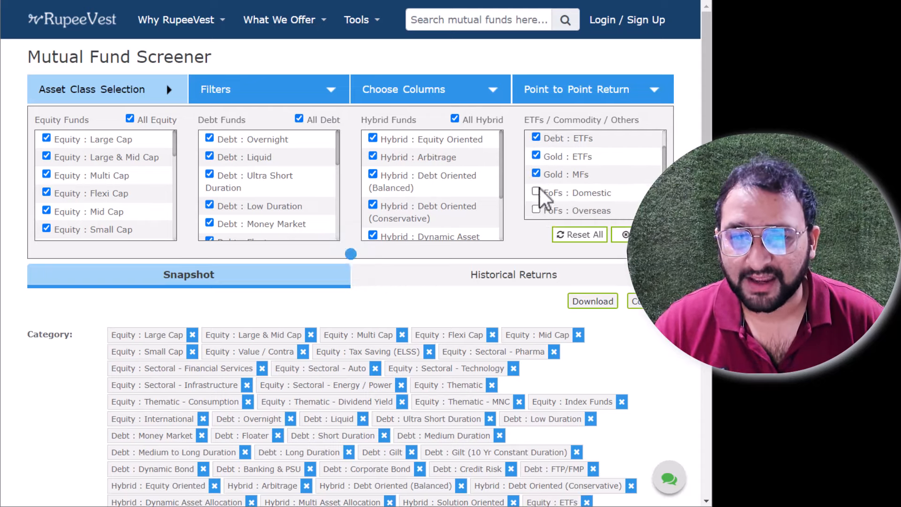
click(536, 192)
click(536, 209)
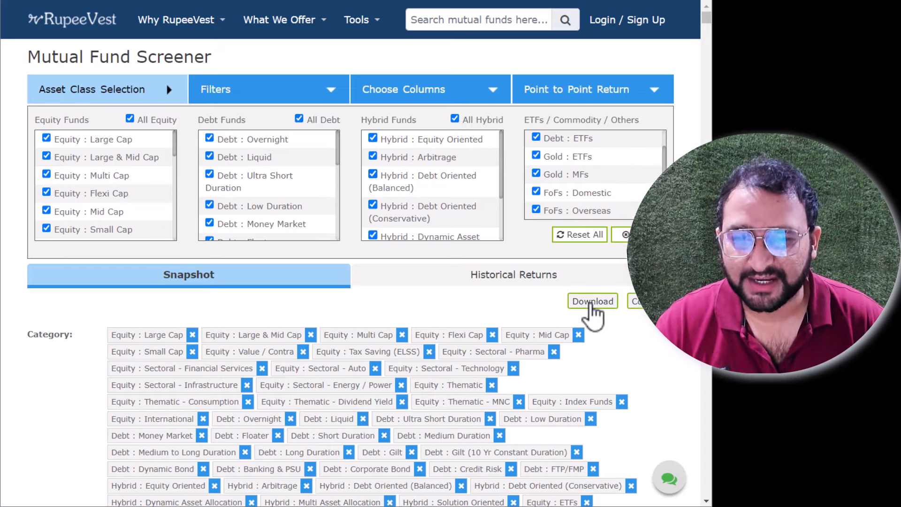
Step: Start downloading the screener results and create and open a folder named 04 aug 2024 as the save location
click(592, 301)
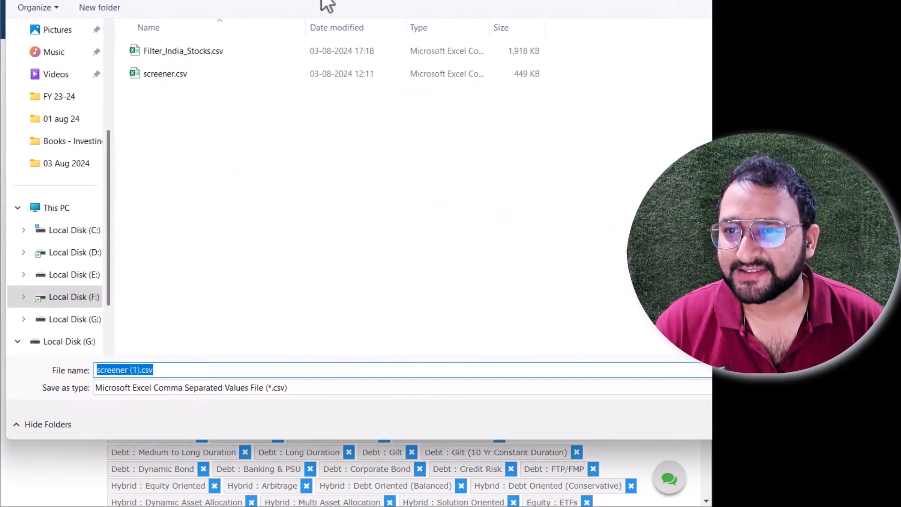
click(100, 7)
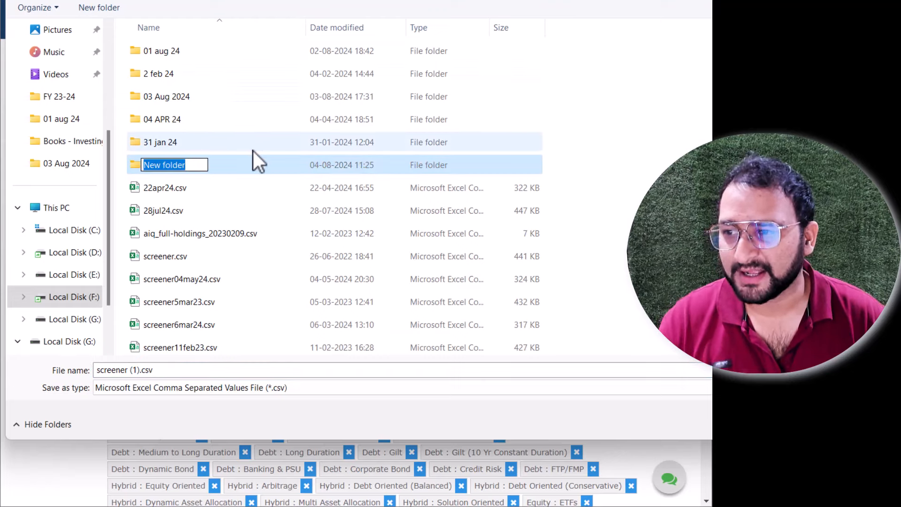
text(04 a)
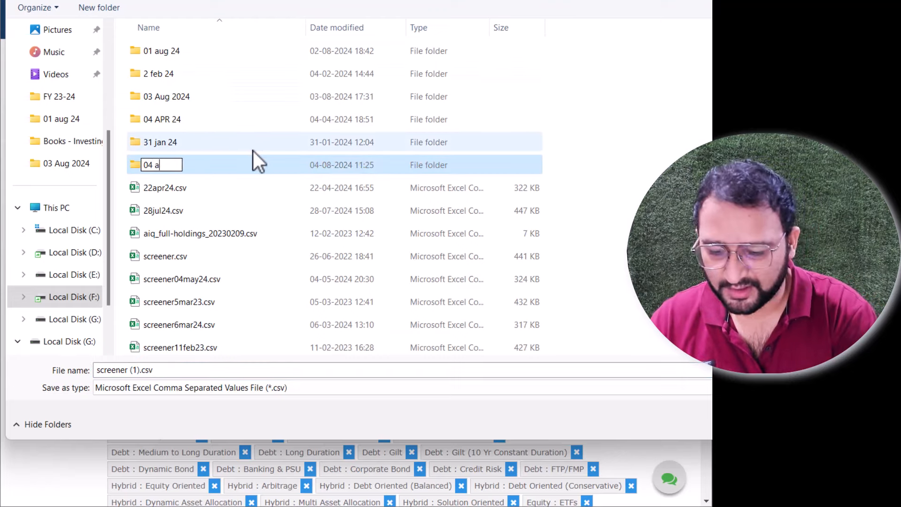
text(uf 2024)
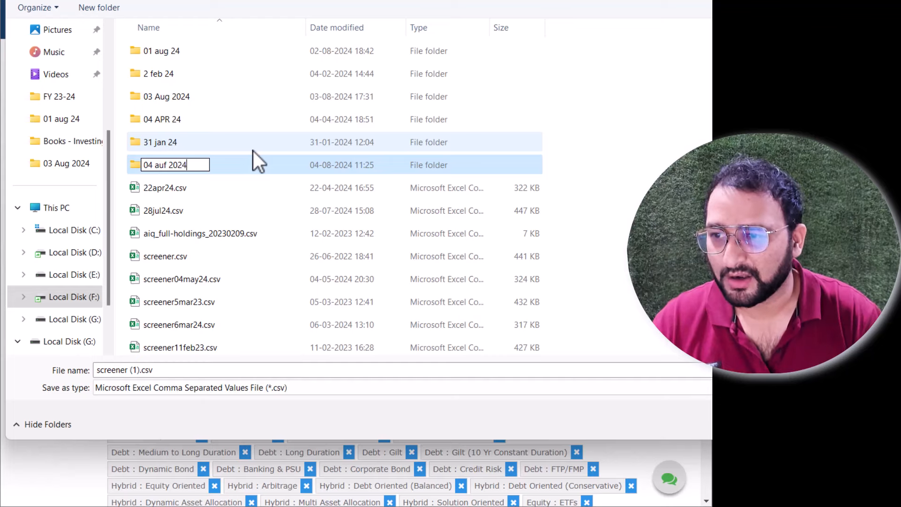
key(Return)
key(F2)
key(Home)
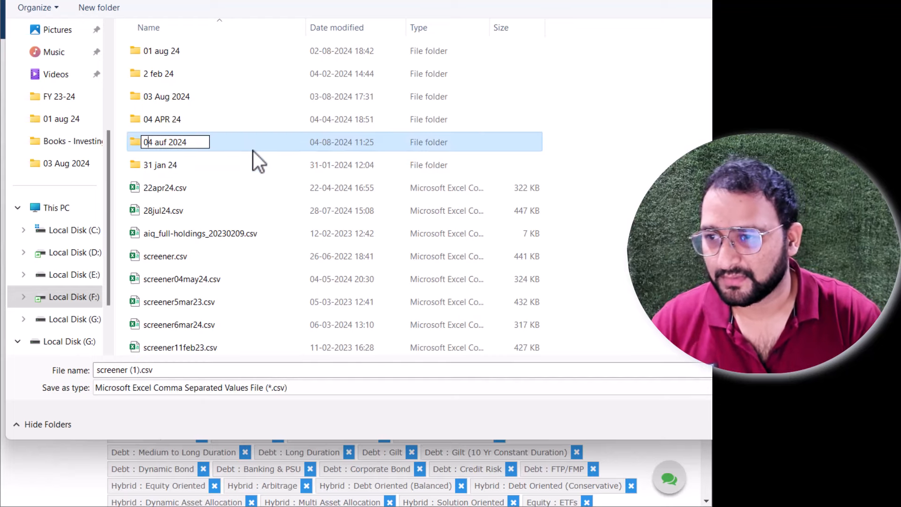
key(Right)
key(Right)
key(Right)
key(Right)
key(BackSpace)
text(g)
key(Return)
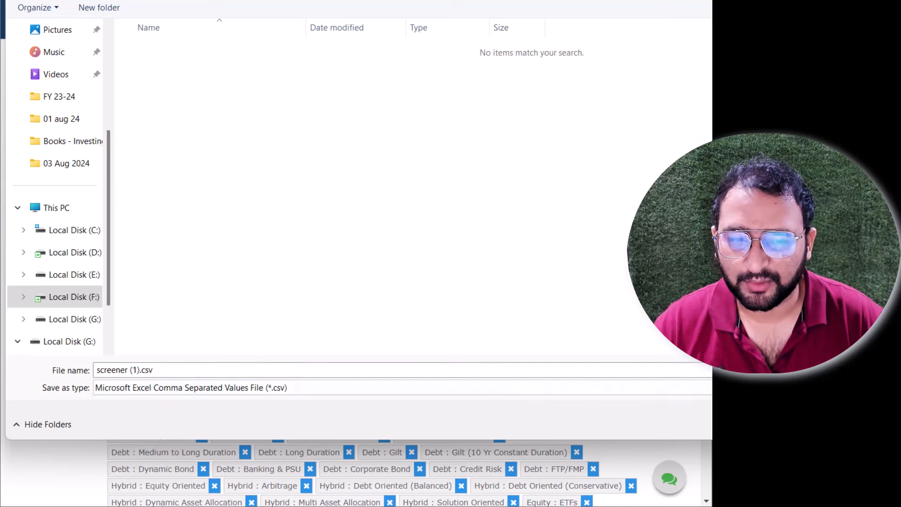
Step: Save the downloaded file as screener.csv in the new folder
click(162, 371)
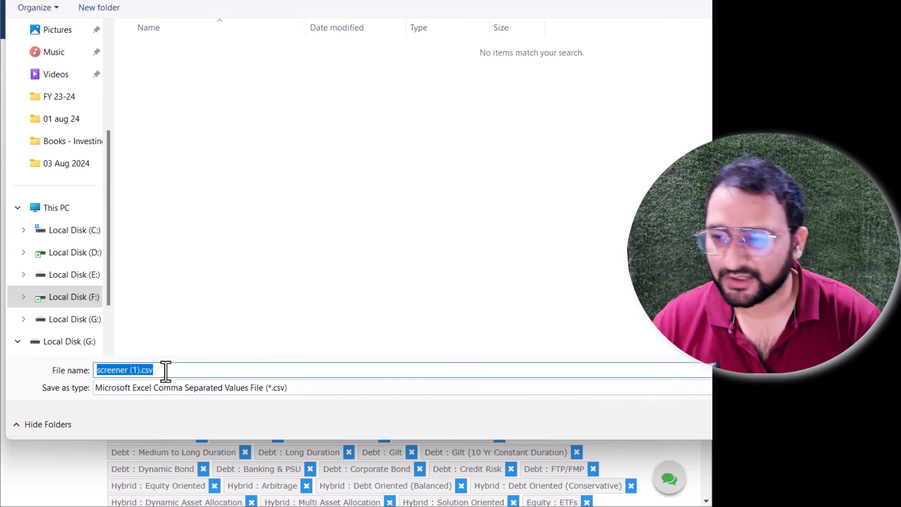
key(Home)
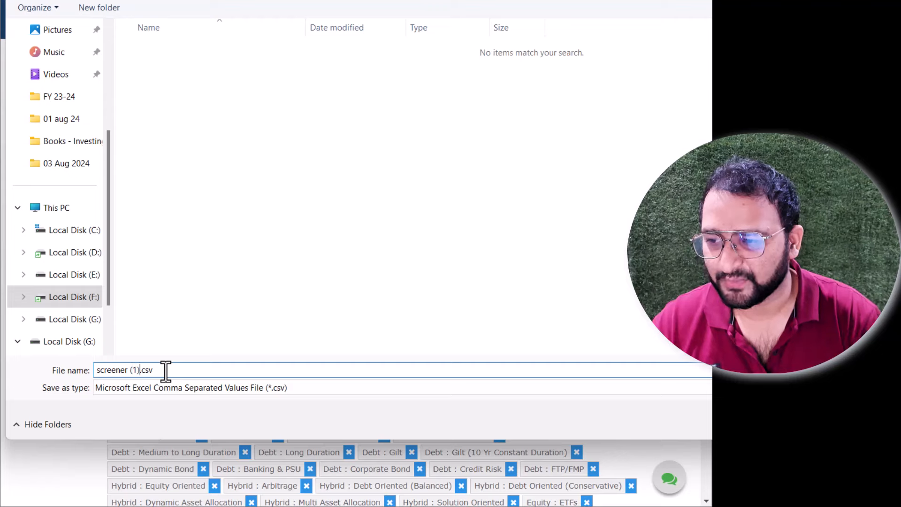
key(Return)
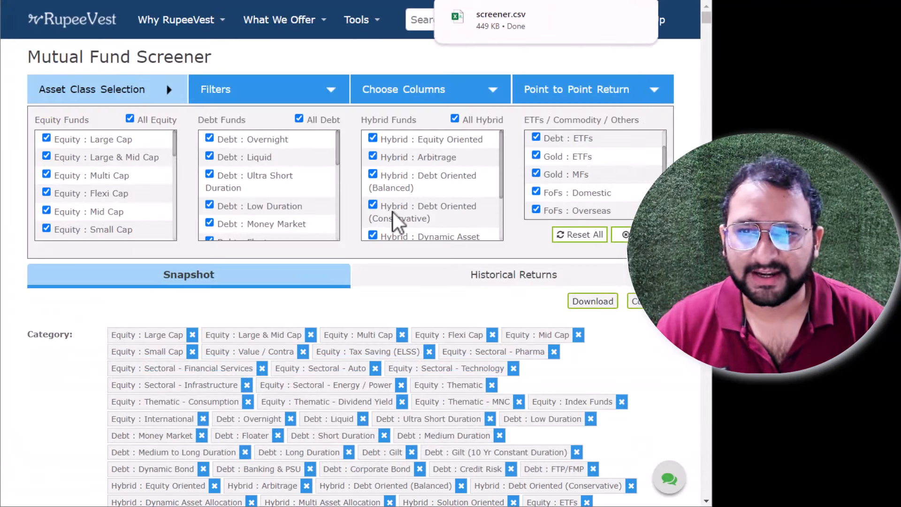
Step: Switch to Google Drive, create a blank Google Sheets spreadsheet titled MF & ETF, and dismiss its suggestion pop-up and Tables sidebar
key(ctrl+Tab)
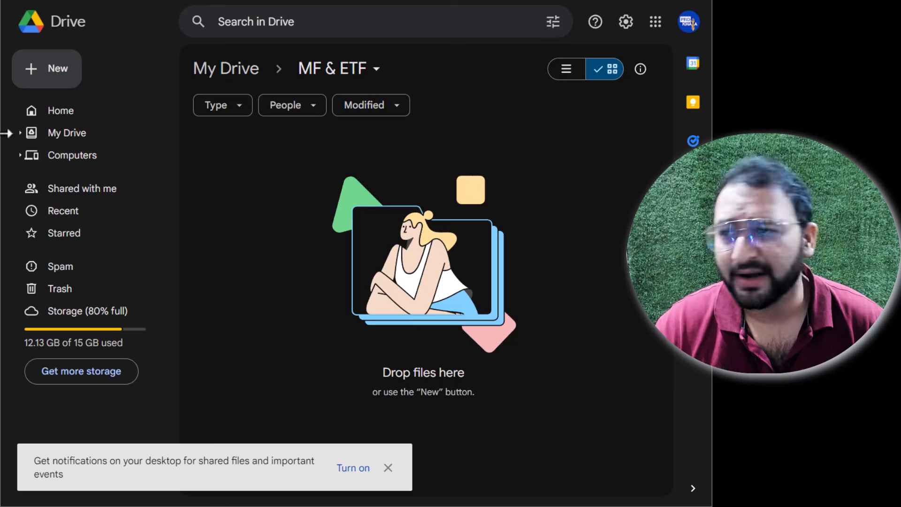
click(47, 75)
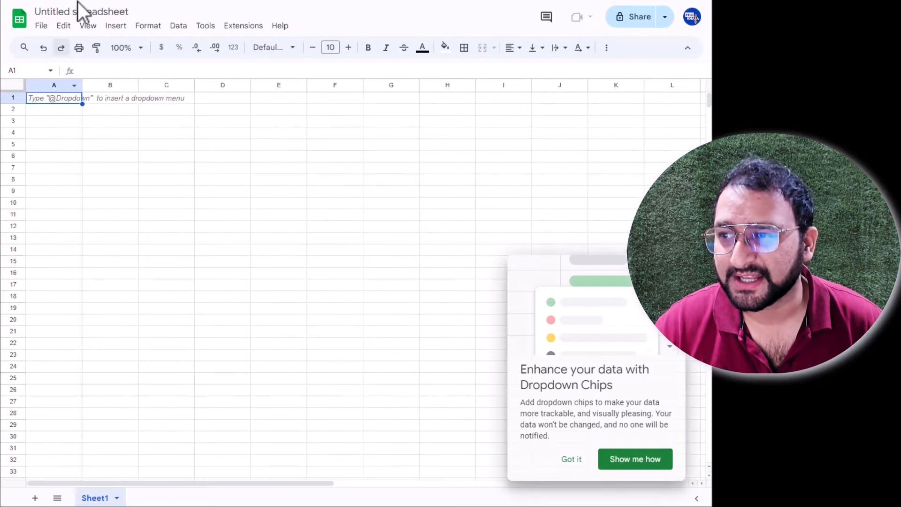
click(58, 14)
text(MF & ETF)
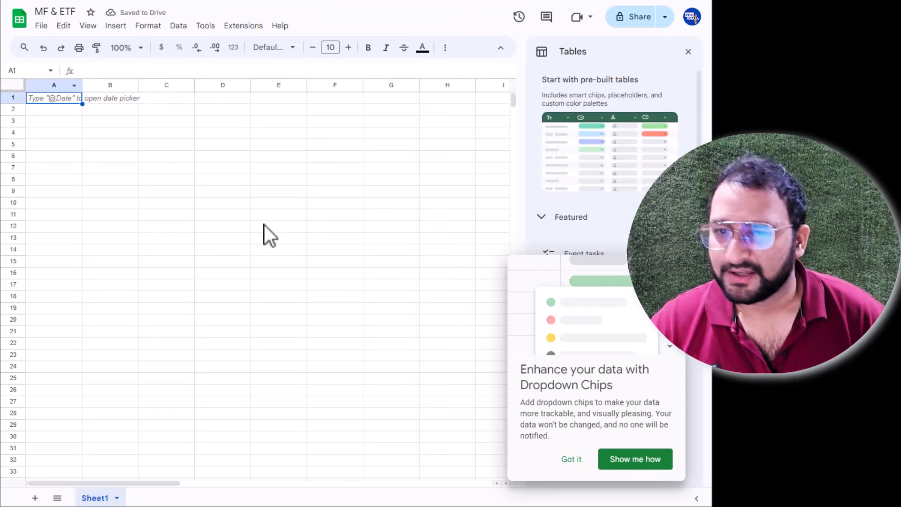
click(572, 460)
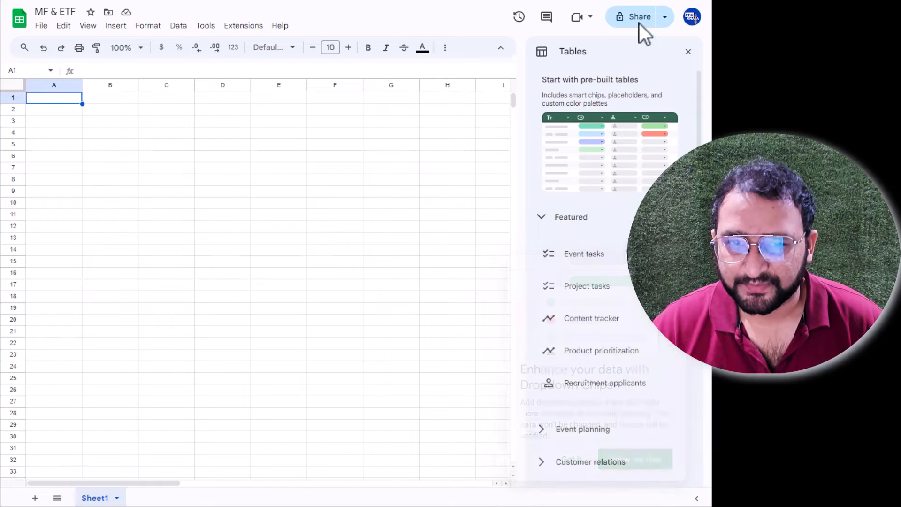
click(688, 52)
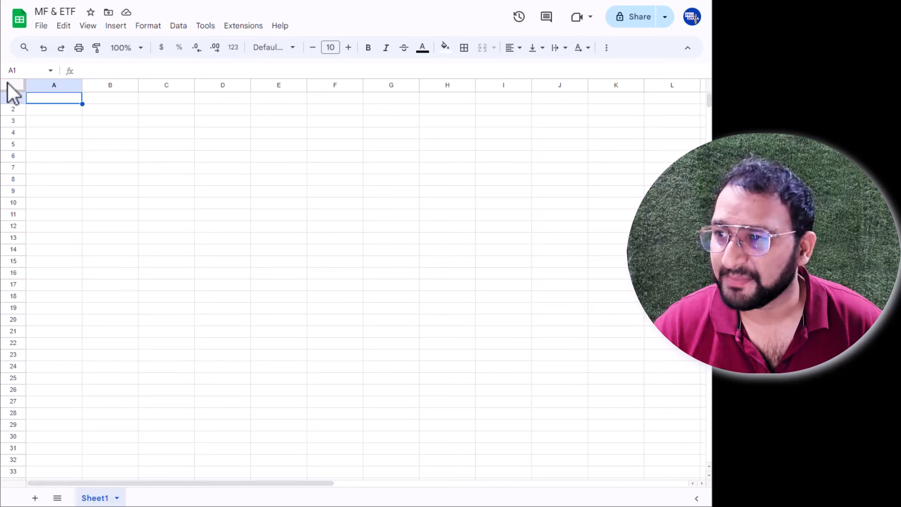
Step: Upload screener.csv from the 04 aug 2024 folder for import into the spreadsheet
click(44, 29)
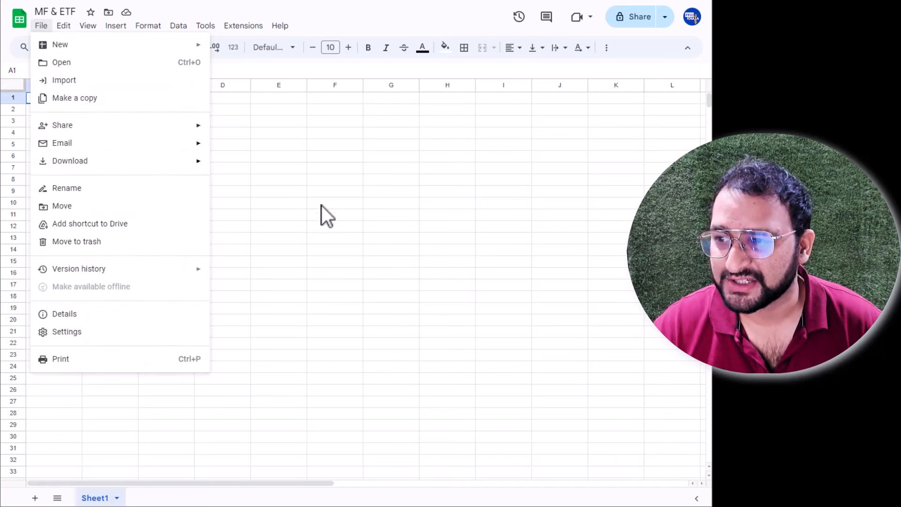
click(90, 83)
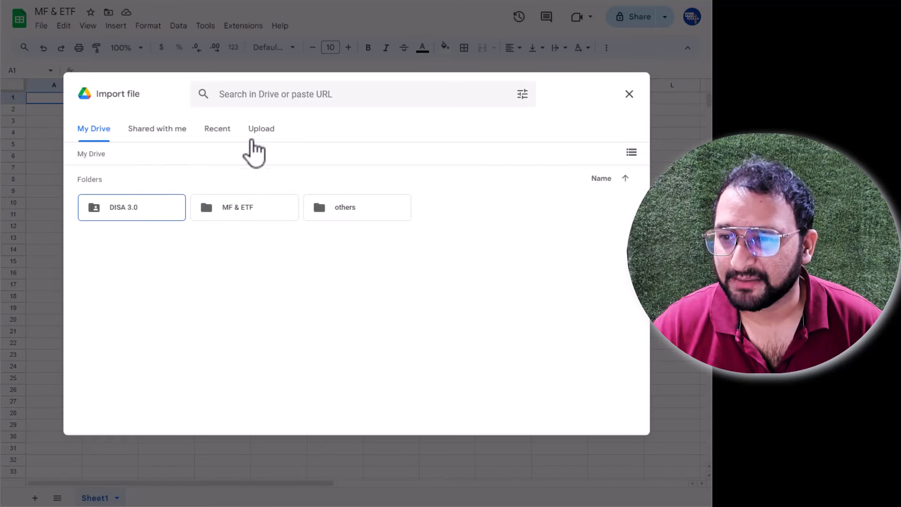
click(274, 134)
click(357, 328)
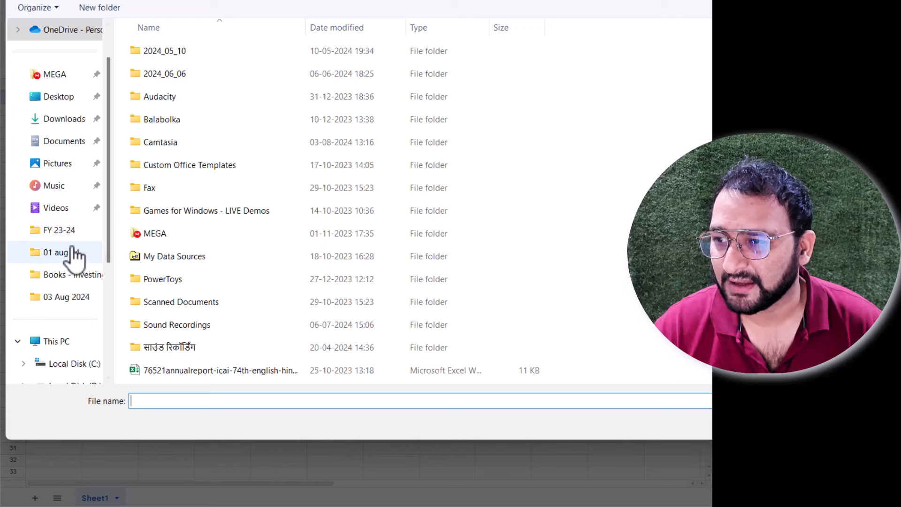
click(72, 253)
click(340, 2)
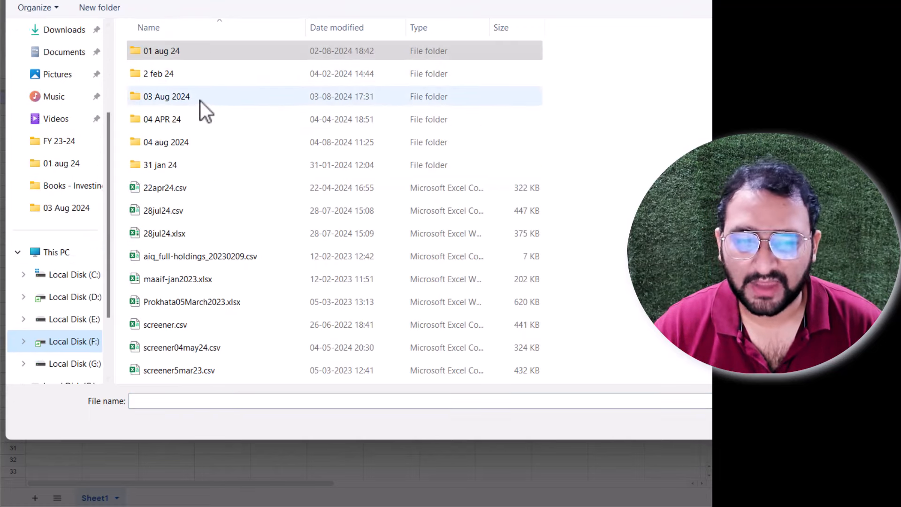
double_click(187, 143)
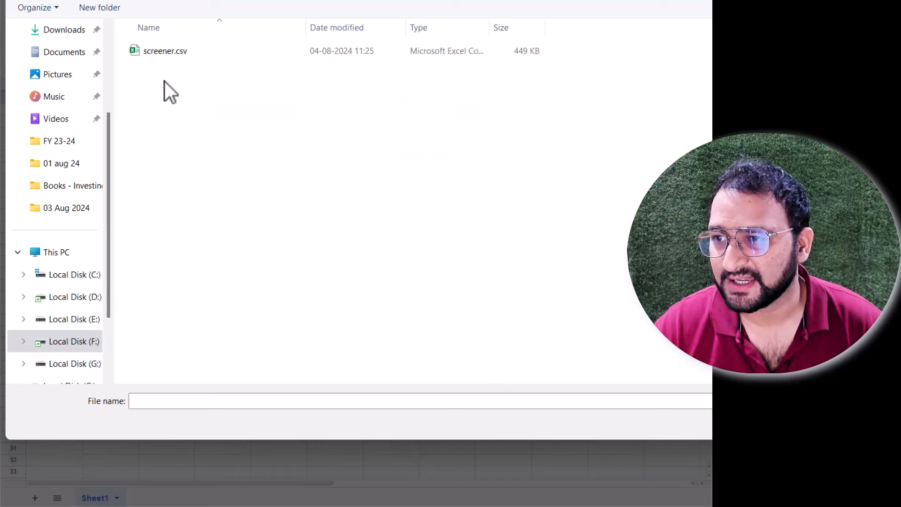
click(165, 52)
key(Return)
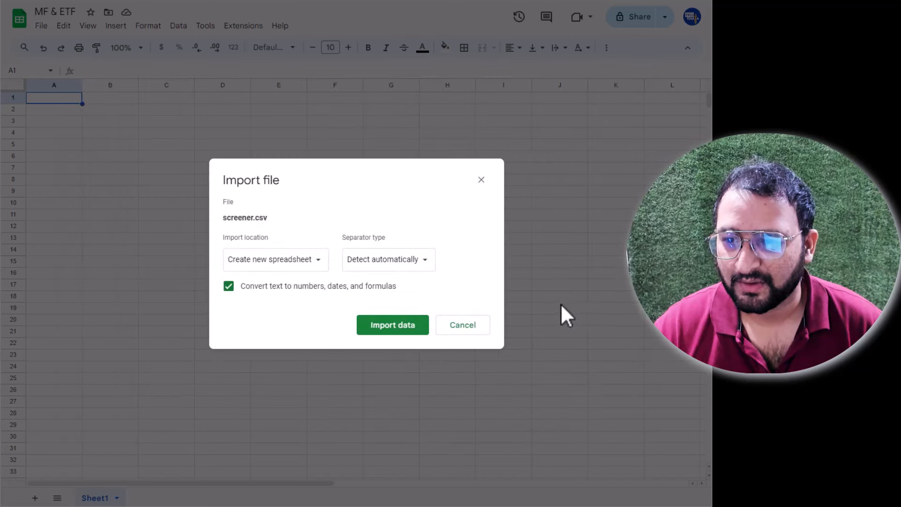
Step: Set the import location to Insert new sheet(s) and import the CSV data
click(300, 262)
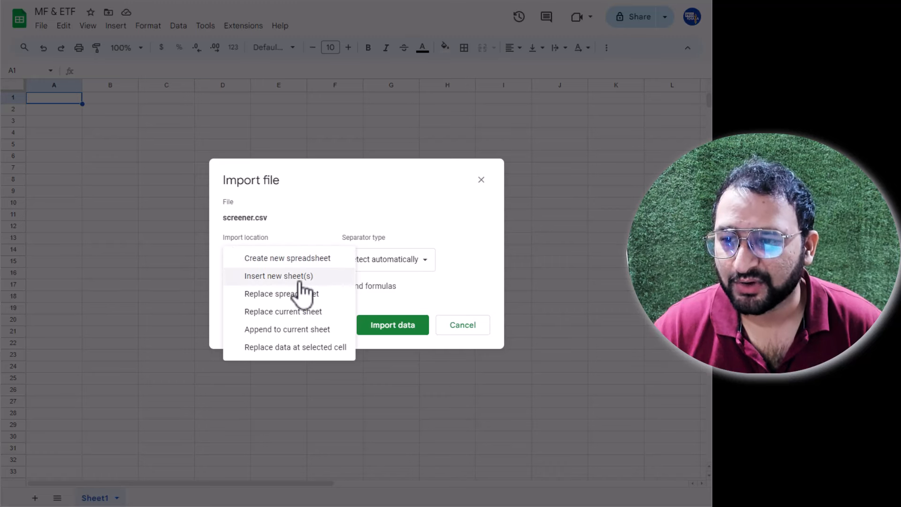
click(292, 276)
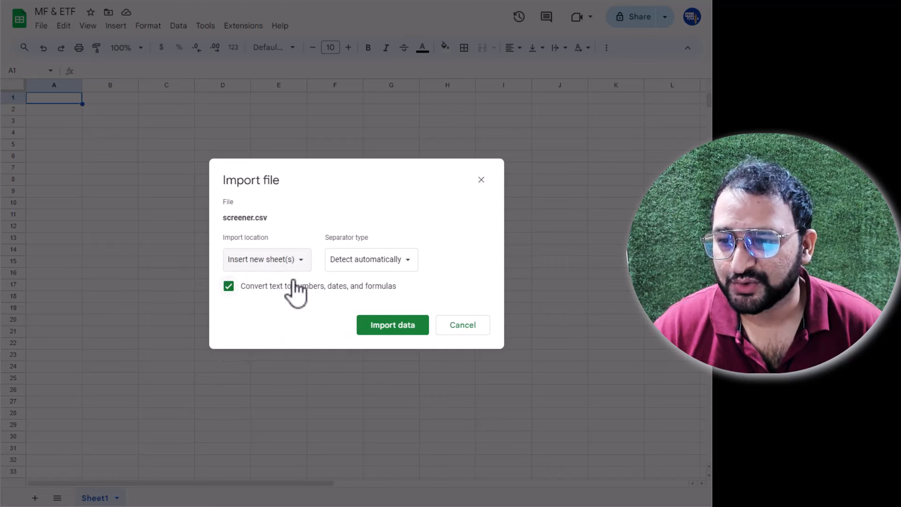
click(389, 327)
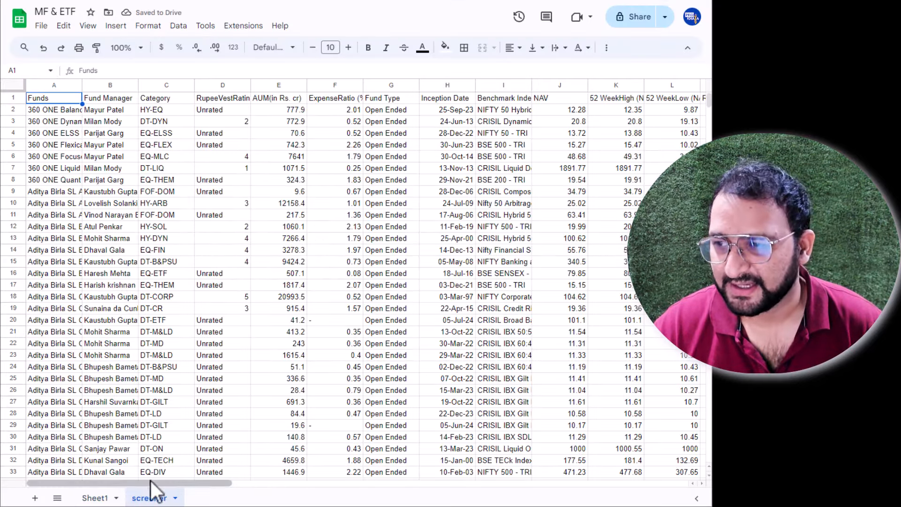
Step: Review all columns of the imported screener sheet and check how far the list of funds in column A extends
drag(148, 484, 684, 486)
drag(626, 484, 81, 479)
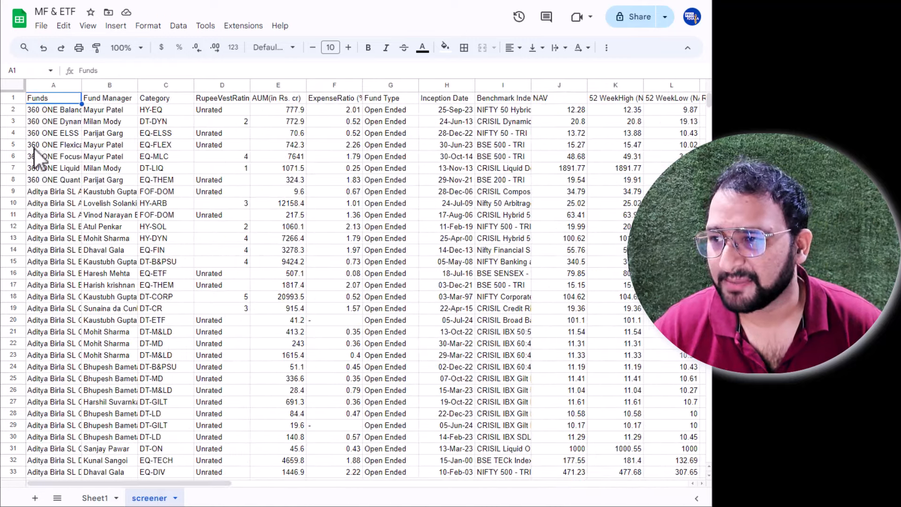
click(41, 113)
key(ctrl+shift+Down)
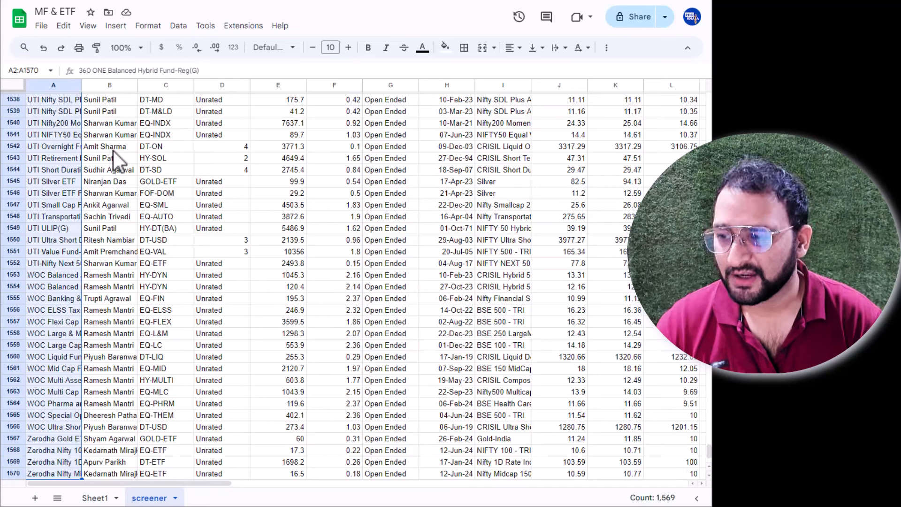
key(ctrl+Home)
key(Down)
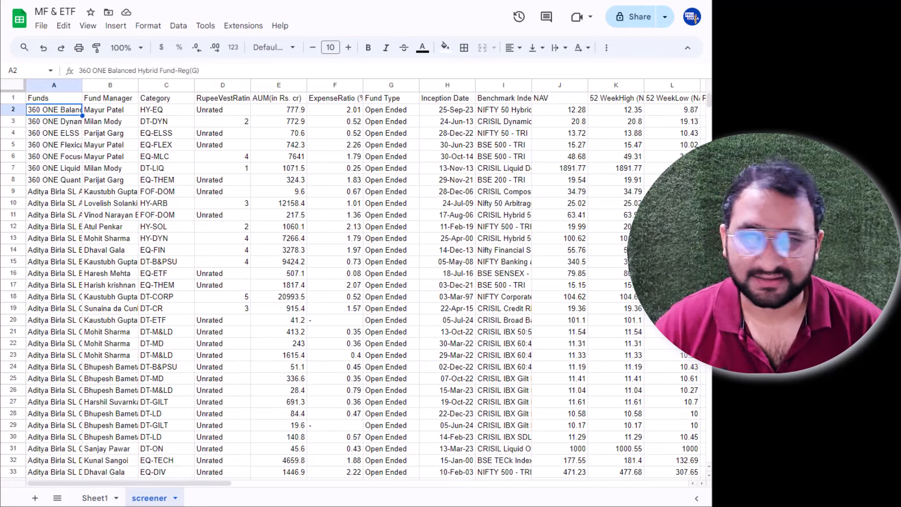
Step: Switch to the RupeeVest Mutual Fund Screener and download the annual historical returns as a CSV file named annual
key(ctrl+Tab)
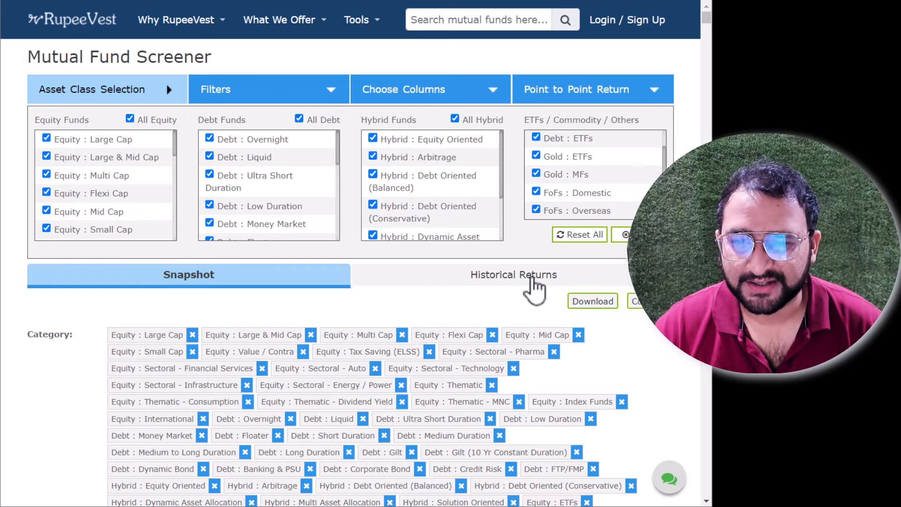
click(534, 281)
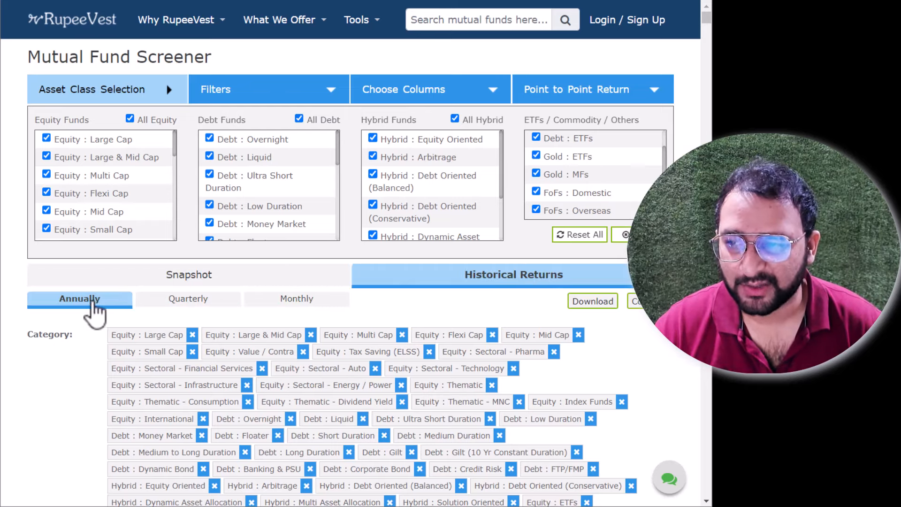
click(590, 301)
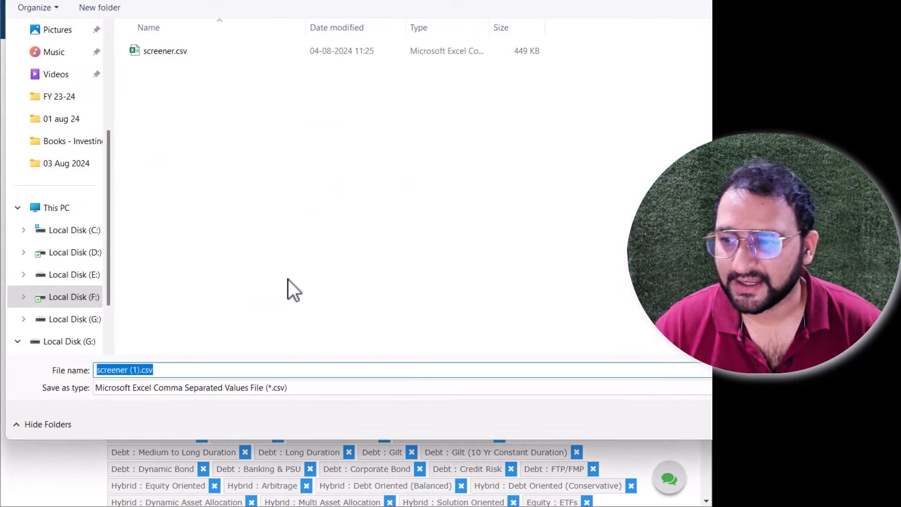
text(annual)
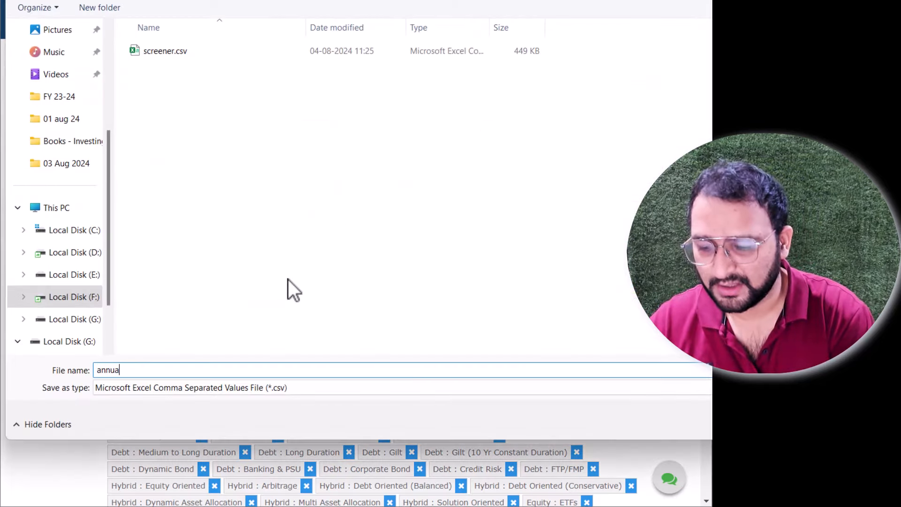
key(Return)
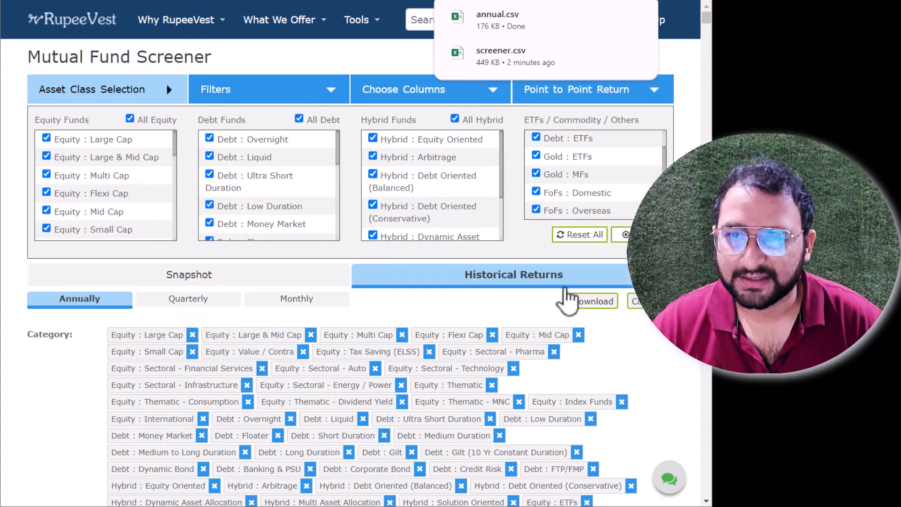
Step: Download the quarterly historical returns of all selected fund categories as a CSV file named quarter
click(198, 303)
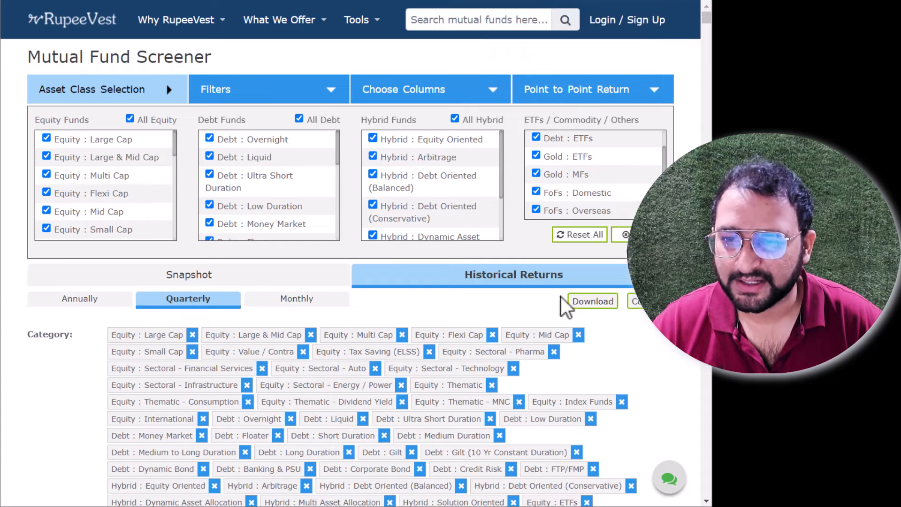
click(594, 302)
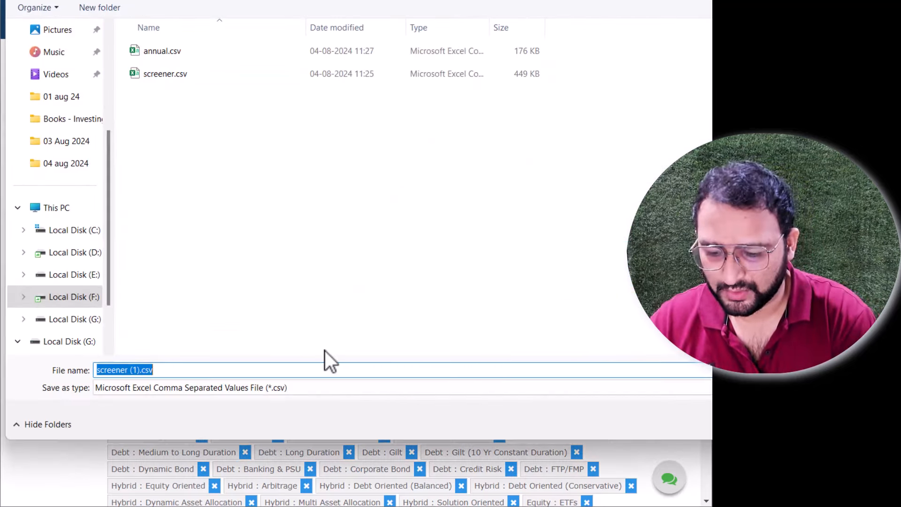
text(quarte)
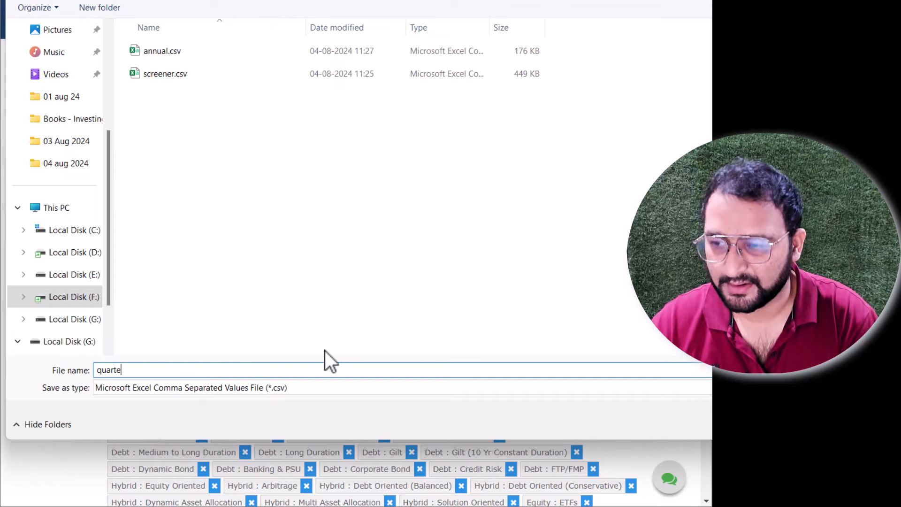
text(r)
key(Return)
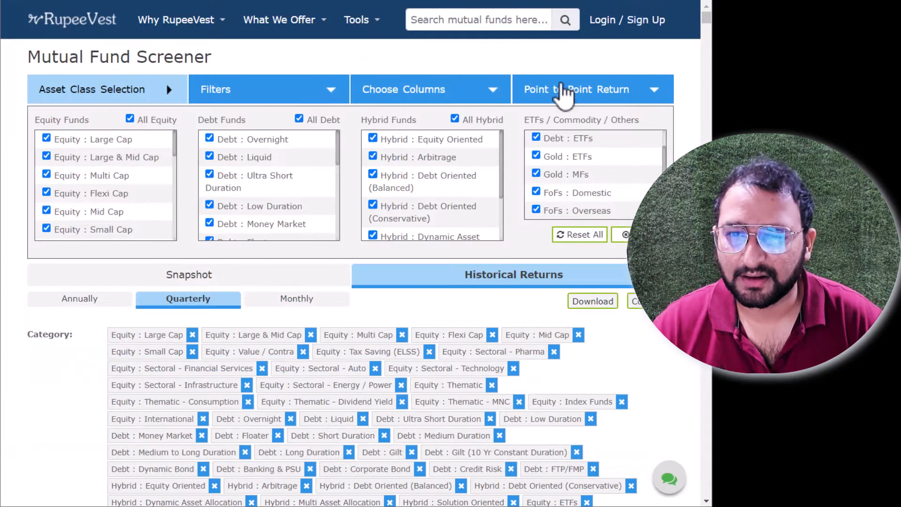
Step: Download the monthly historical returns of all selected fund categories as a CSV file named monthly
click(284, 300)
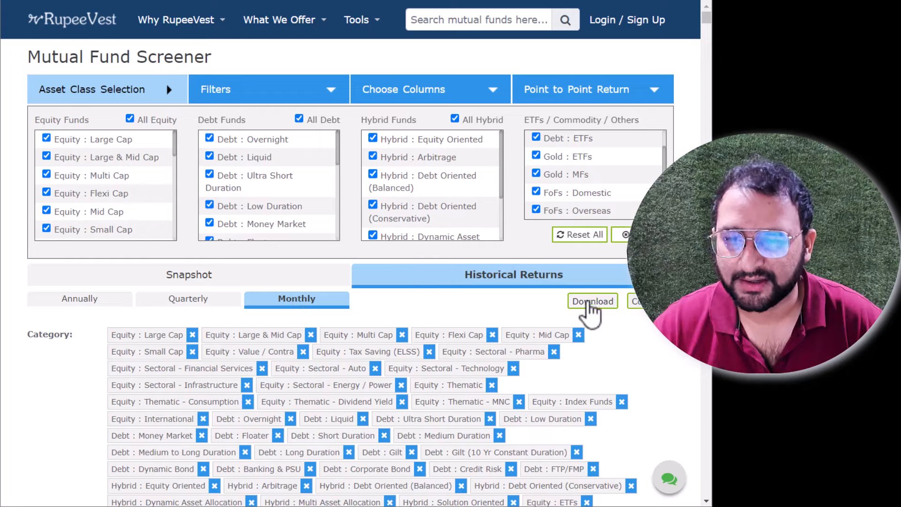
click(591, 302)
text(monthly)
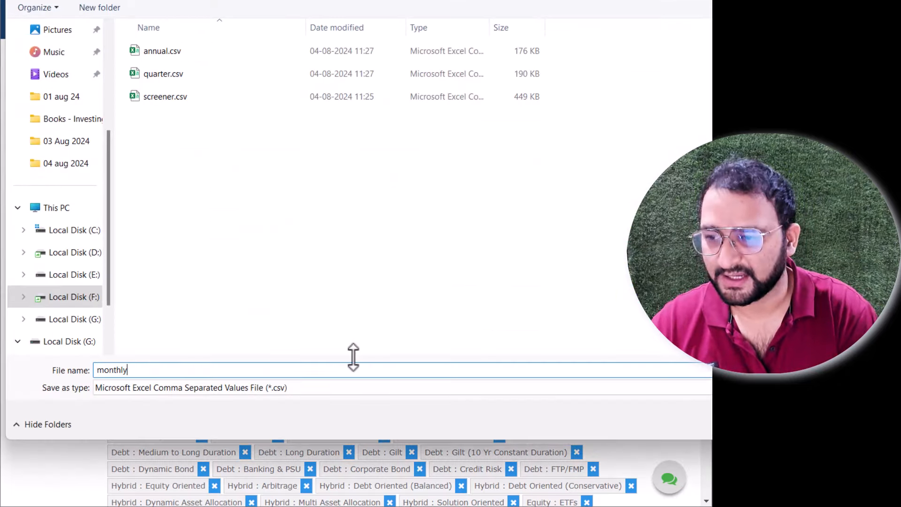
key(Return)
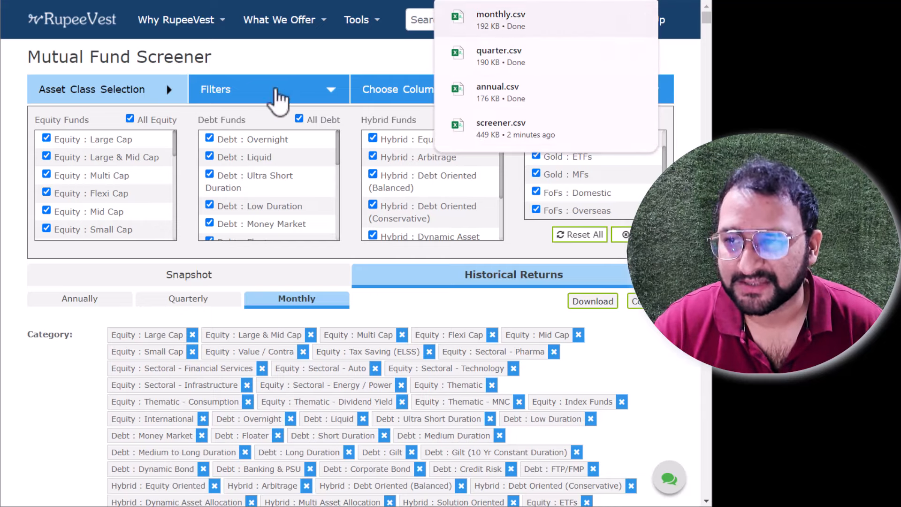
click(467, 307)
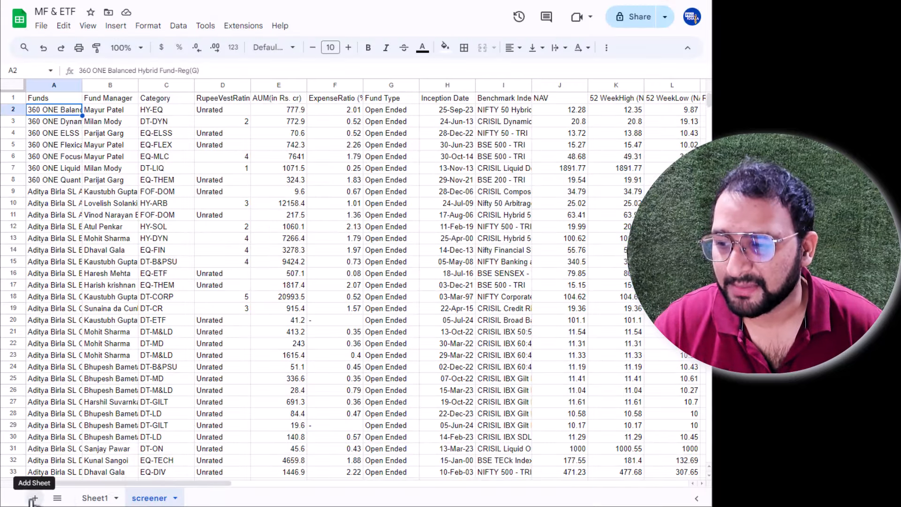
Step: In the MF & ETF spreadsheet in Google Sheets, import the uploaded annual.csv with the location Insert new sheet(s)
click(42, 26)
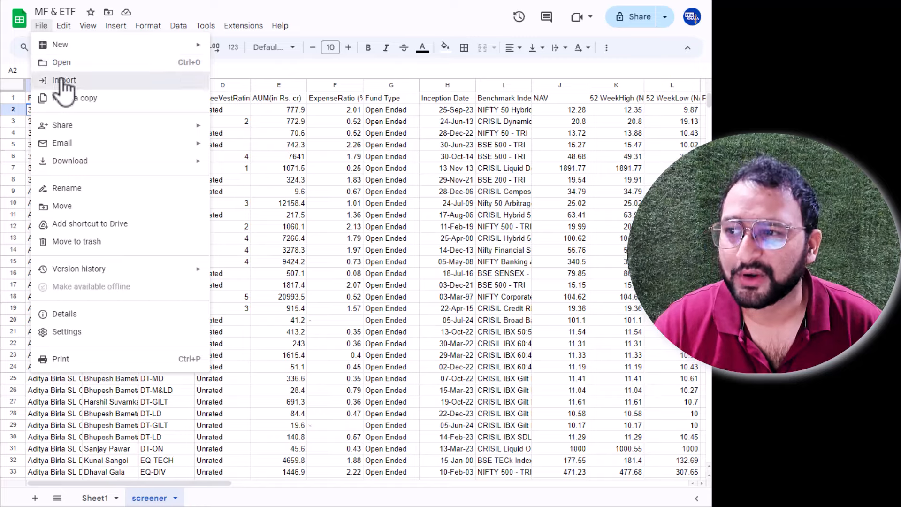
click(61, 80)
click(255, 129)
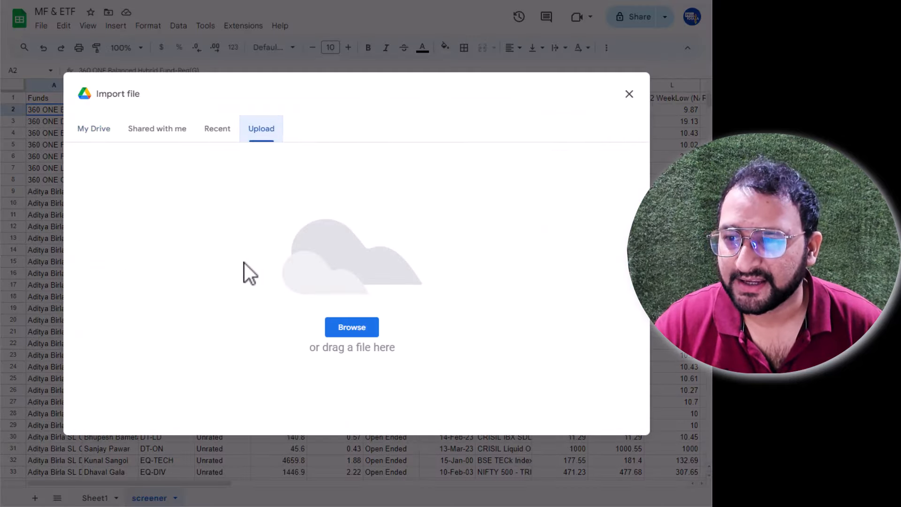
click(373, 329)
click(210, 54)
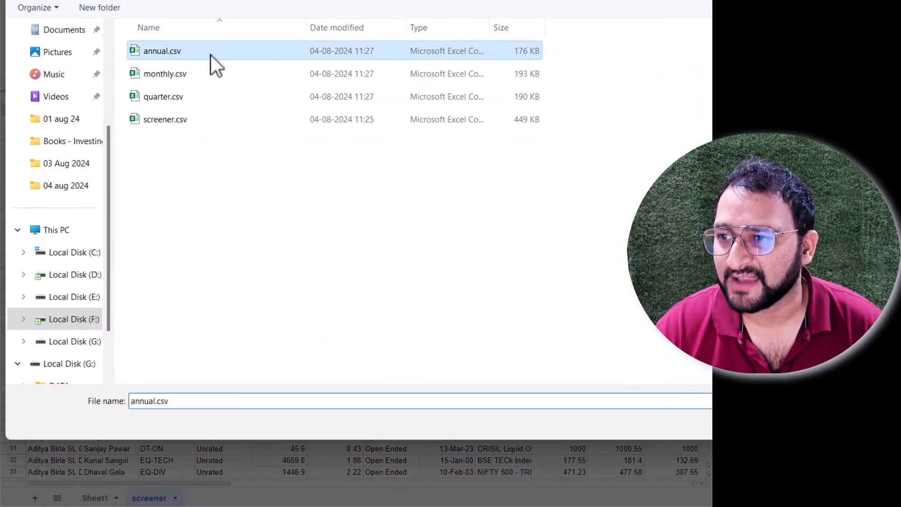
click(202, 76)
click(189, 97)
click(232, 53)
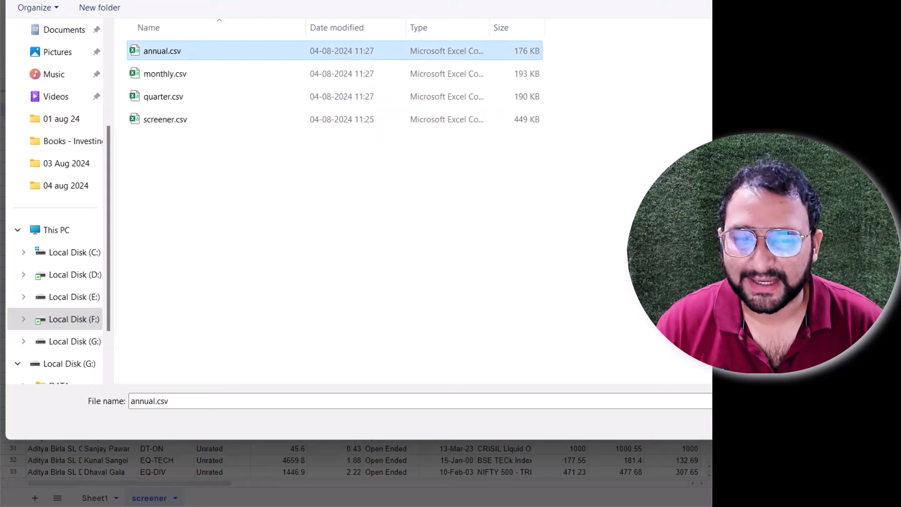
key(Return)
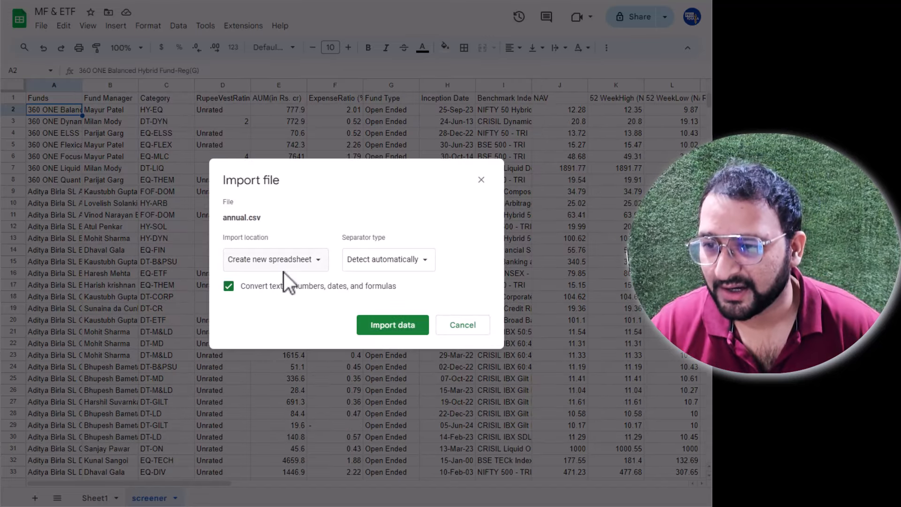
click(278, 265)
click(275, 274)
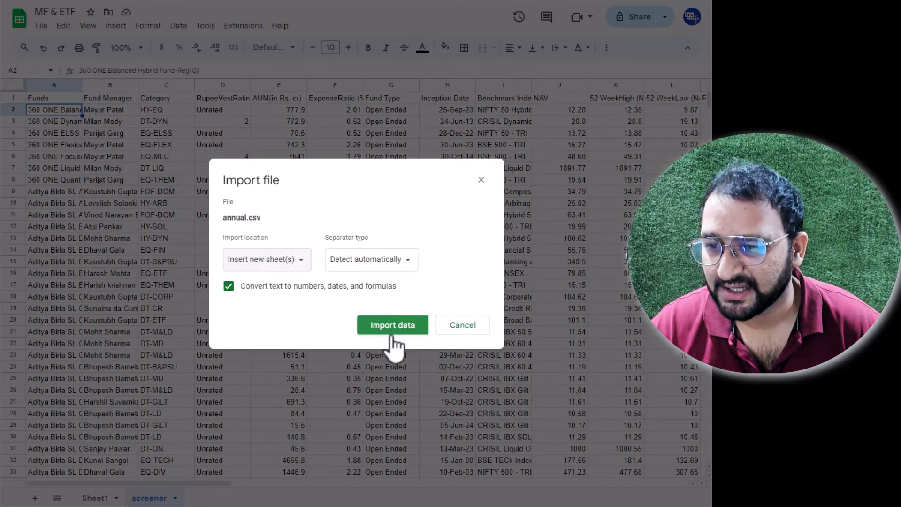
click(403, 324)
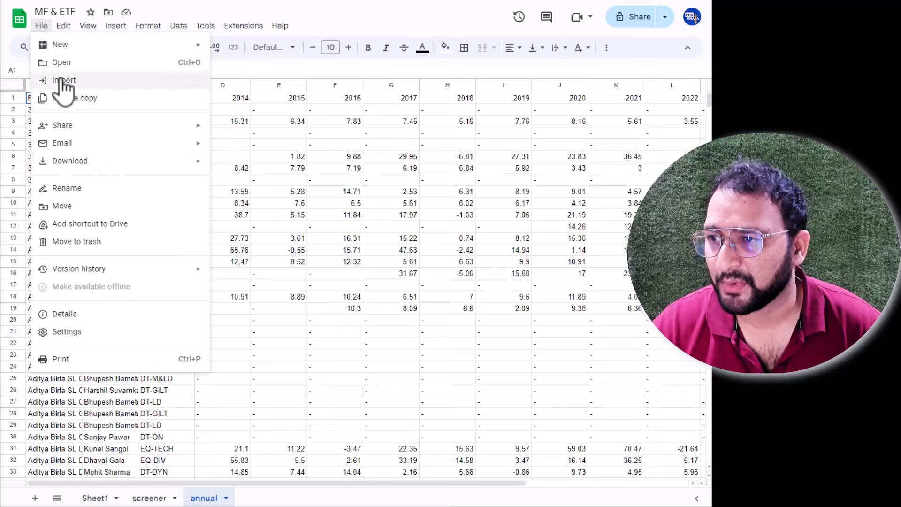
Step: Upload quarter.csv and import its data into the spreadsheet using the Insert new sheet(s) location
click(60, 80)
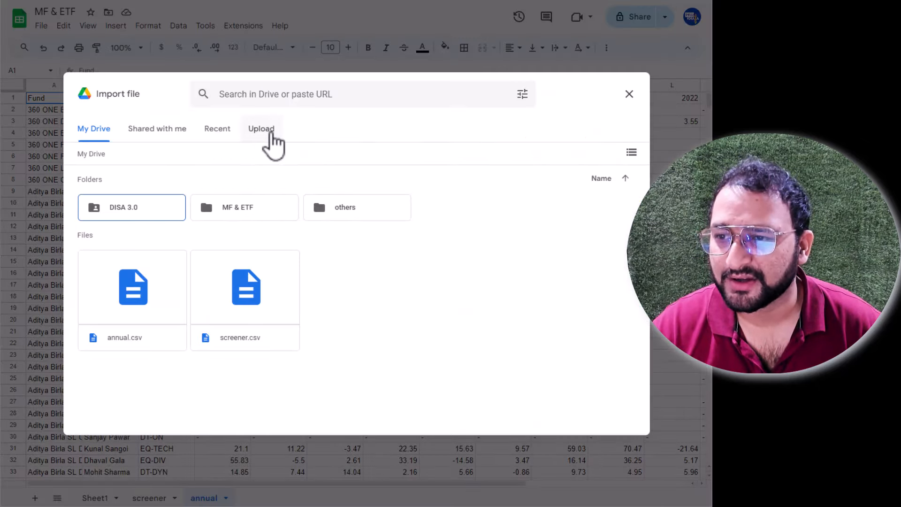
click(261, 131)
click(351, 328)
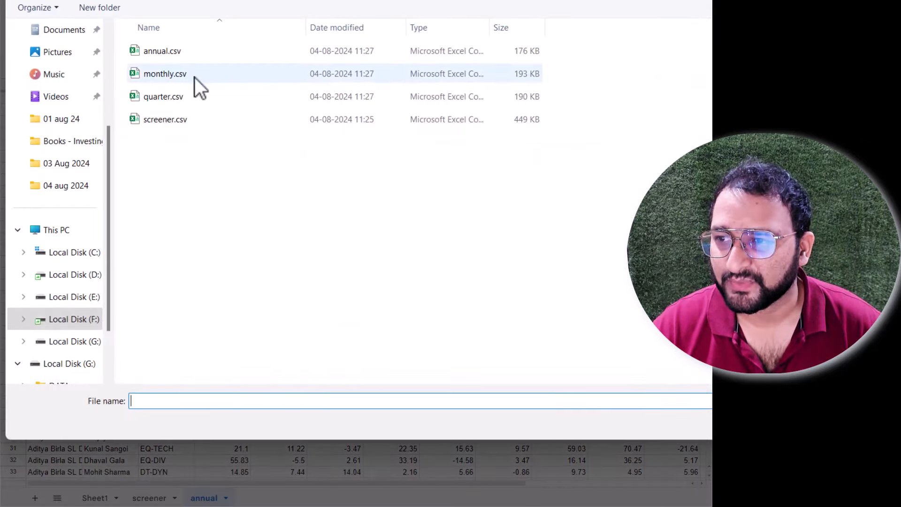
click(207, 99)
key(Return)
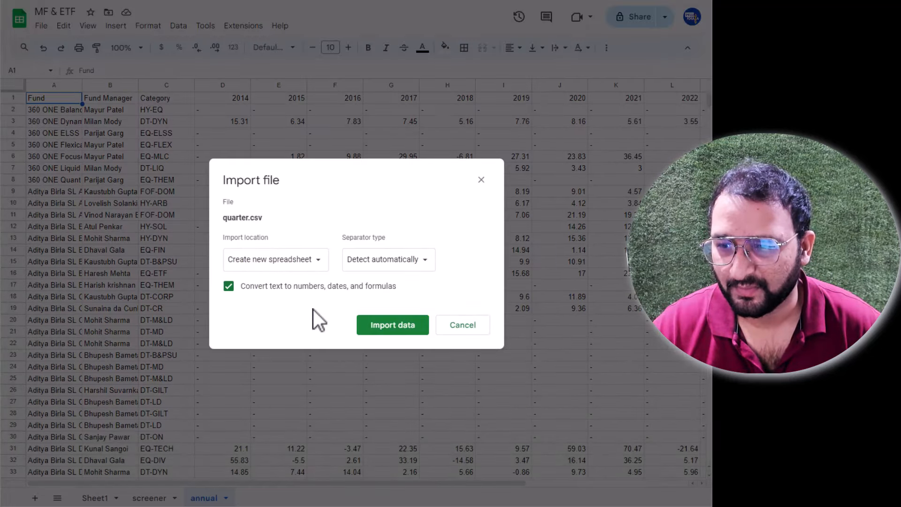
click(291, 259)
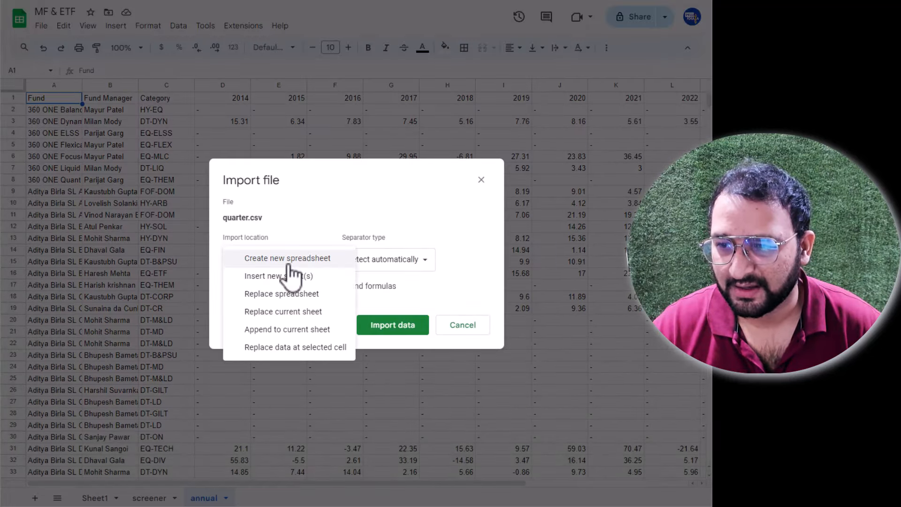
click(293, 276)
click(382, 327)
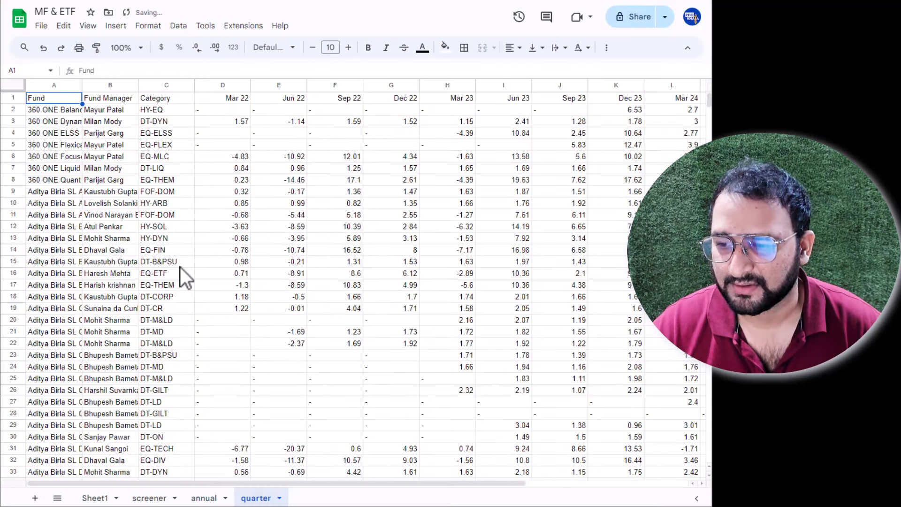
Step: Upload monthly.csv and import its data into the spreadsheet using the Insert new sheet(s) location
click(41, 26)
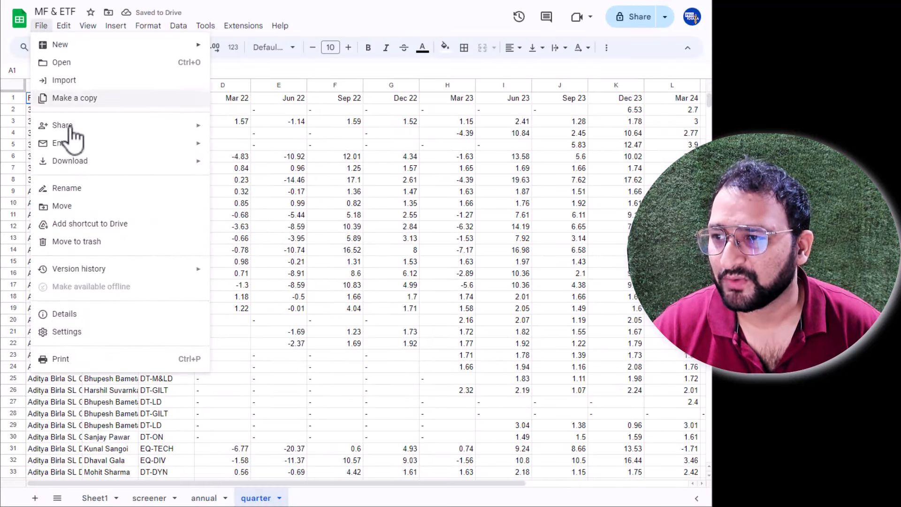
click(100, 82)
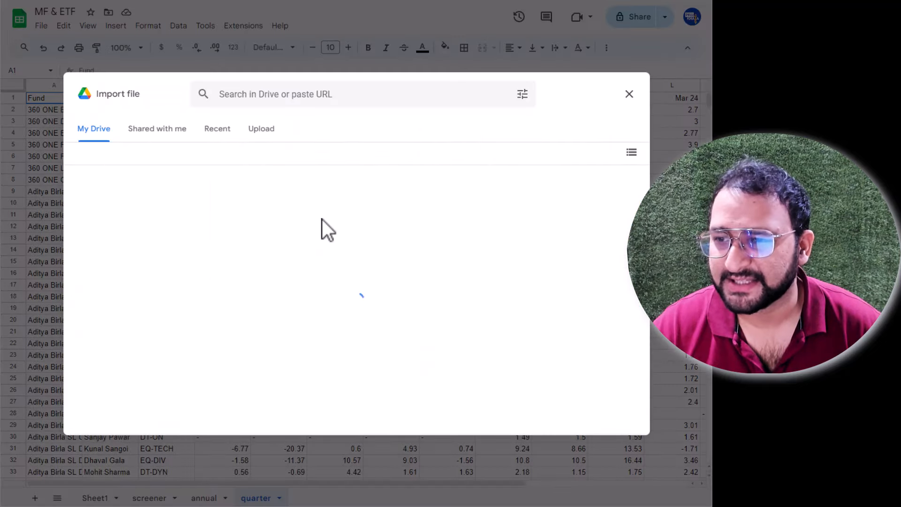
click(265, 129)
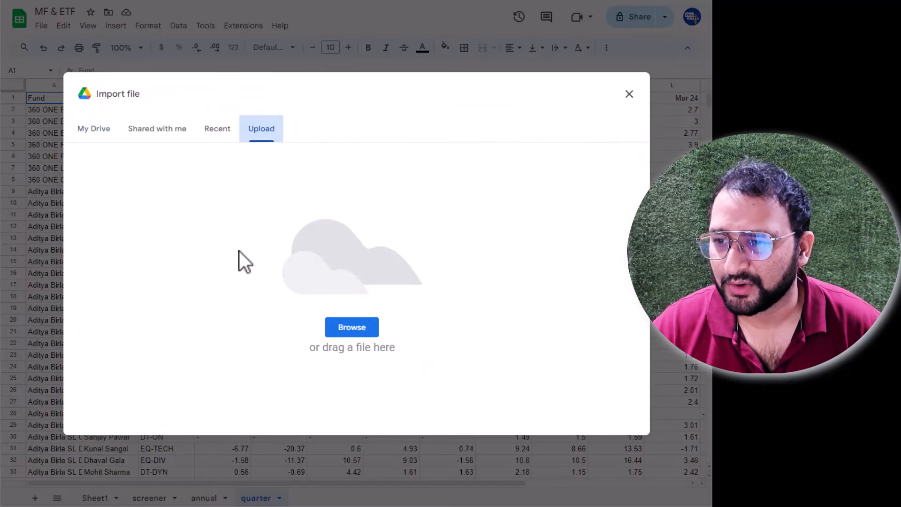
click(345, 328)
click(173, 75)
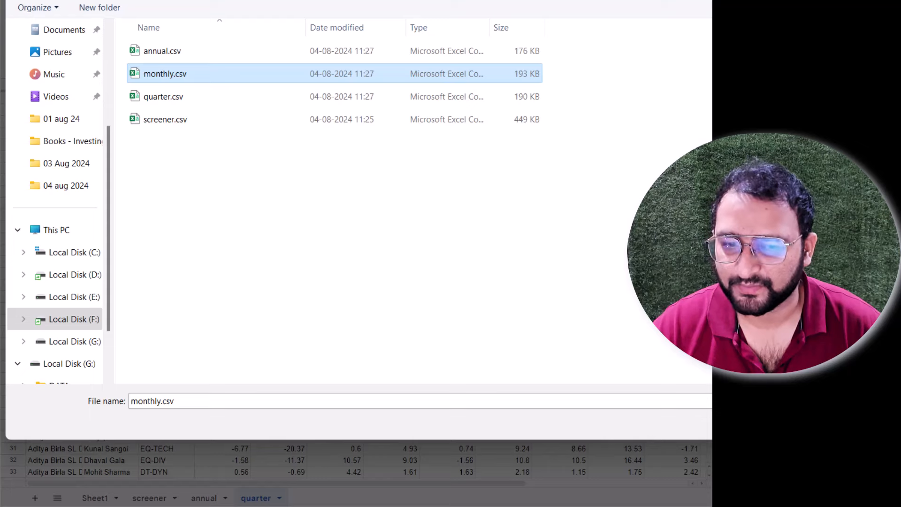
key(Return)
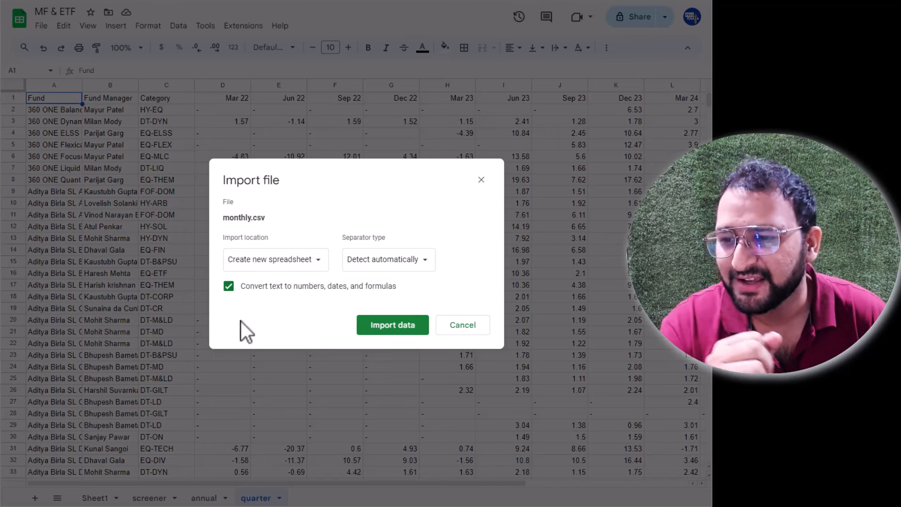
click(298, 263)
click(282, 276)
click(378, 325)
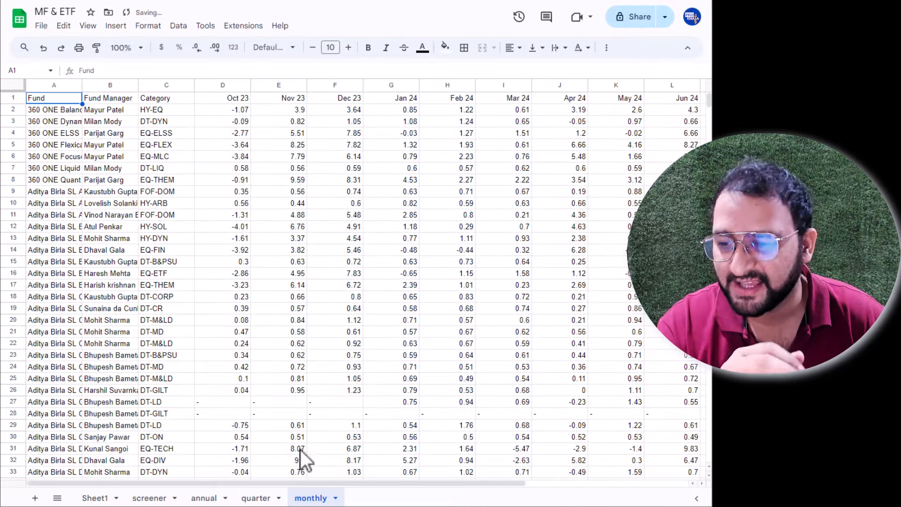
Step: Look through the imported screener, annual, quarter and monthly sheets, and return to the screener sheet
click(154, 501)
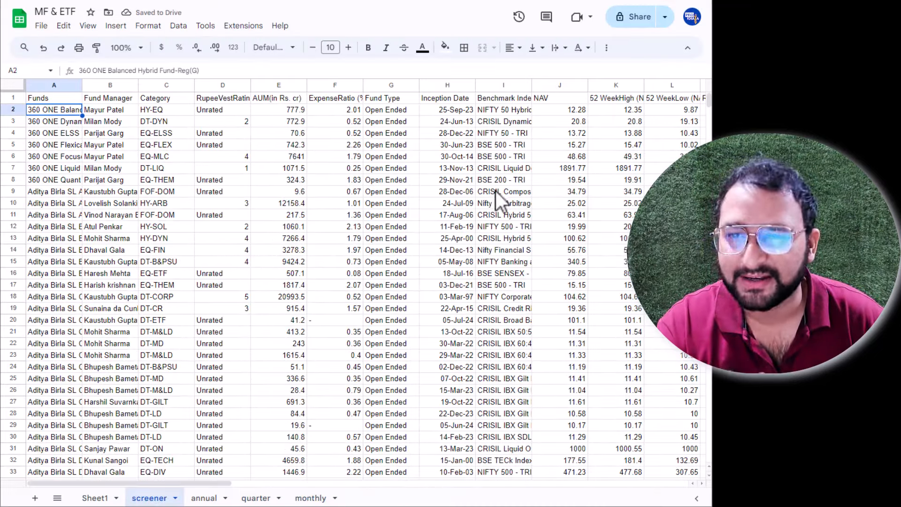
click(207, 498)
click(255, 498)
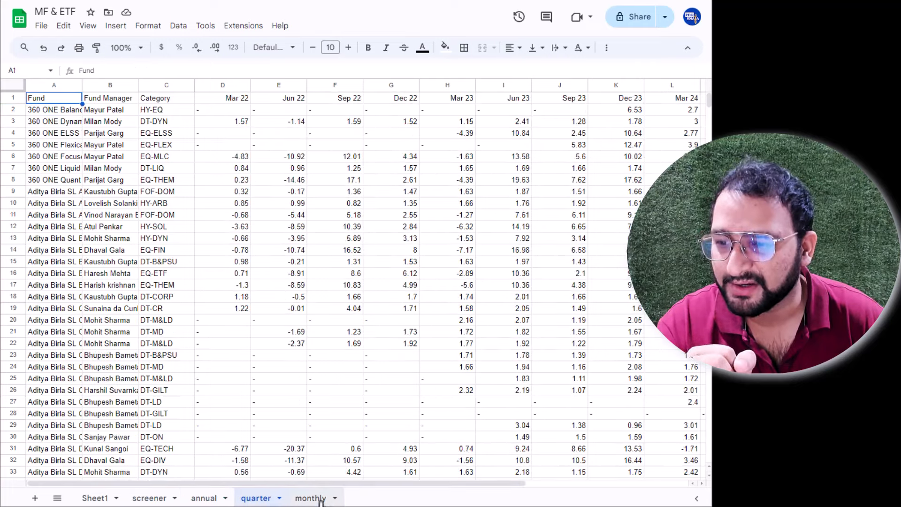
click(321, 500)
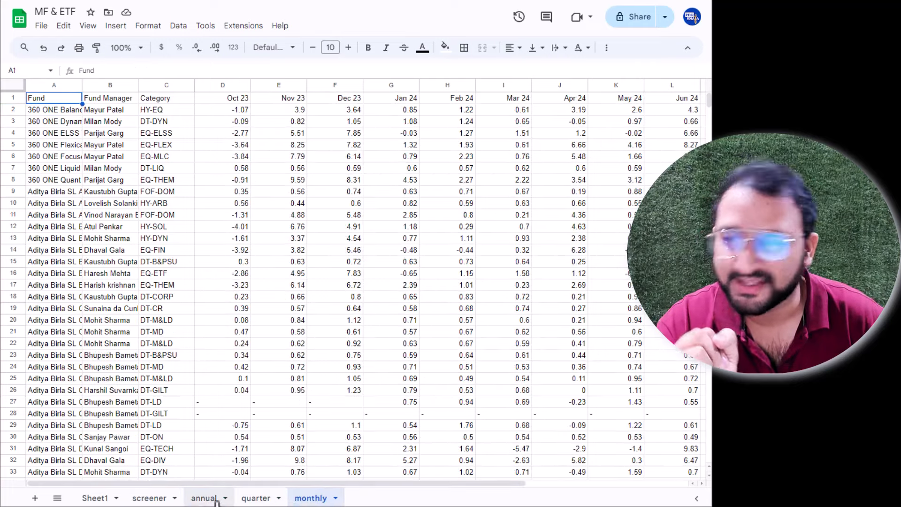
click(149, 500)
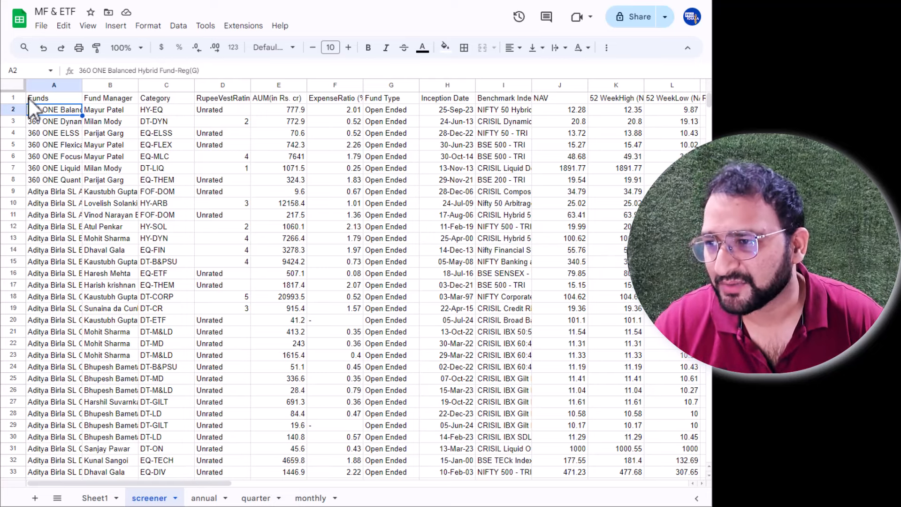
Step: Fit the widths of all columns in the screener sheet to their contents
click(14, 84)
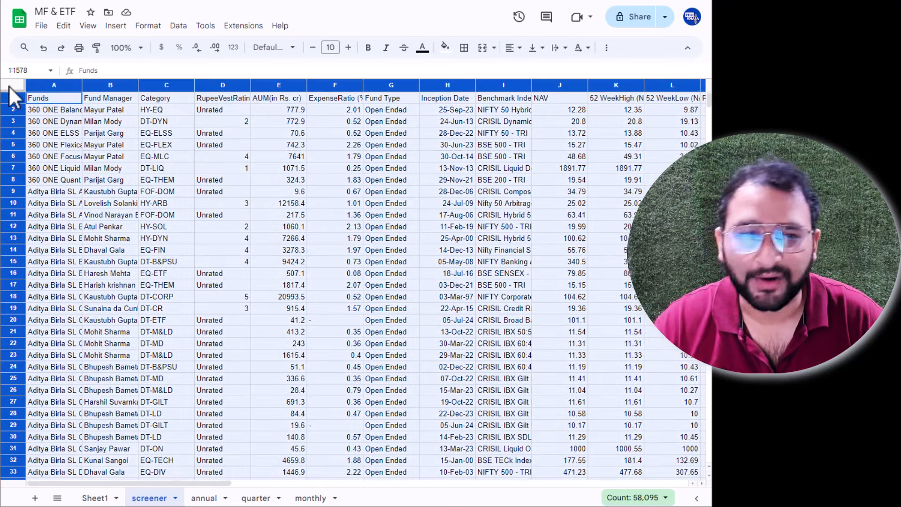
drag(82, 84, 82, 84)
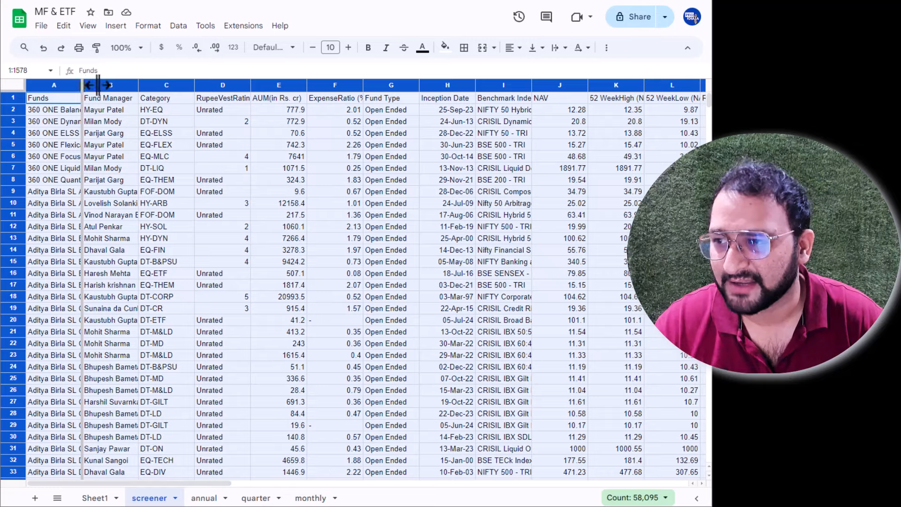
double_click(98, 85)
click(386, 204)
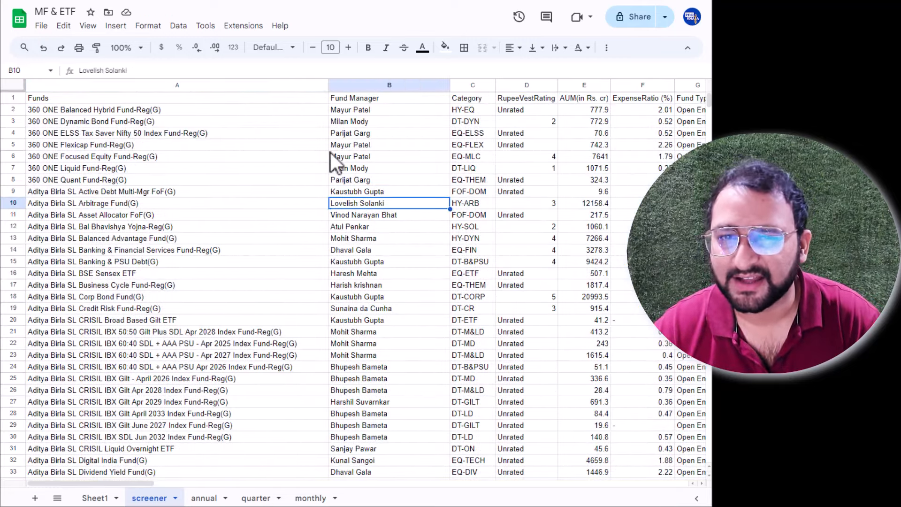
Step: Look through all the screener columns along row 10, from the fund details to the classification column, and return to the first columns
key(Right)
key(Right)
key(Right)
key(Right)
key(Right)
key(Right)
key(Right)
key(Right)
key(Right)
key(Right)
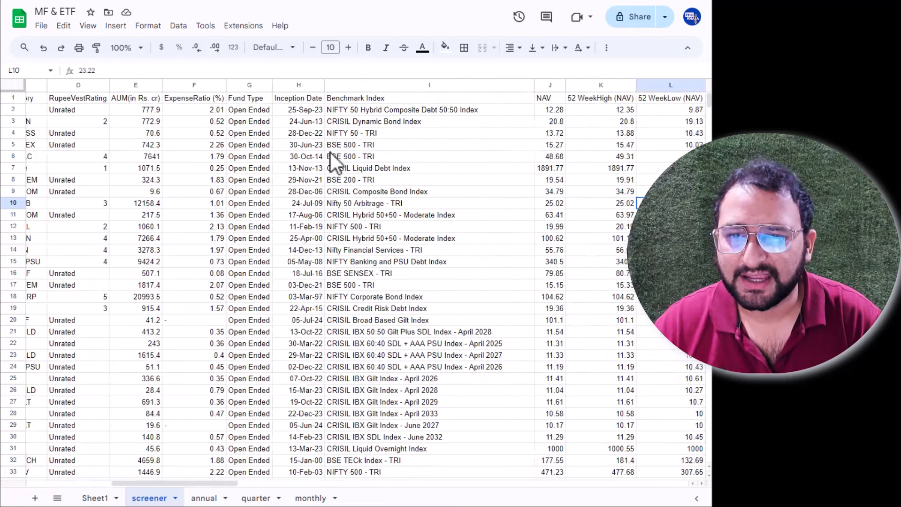
key(Right)
key(Right)
key(Right)
key(Right)
key(Right)
key(Right)
key(Right)
key(Right)
key(Right)
key(Right)
key(Right)
key(Right)
key(Left)
key(Left)
key(Left)
key(Left)
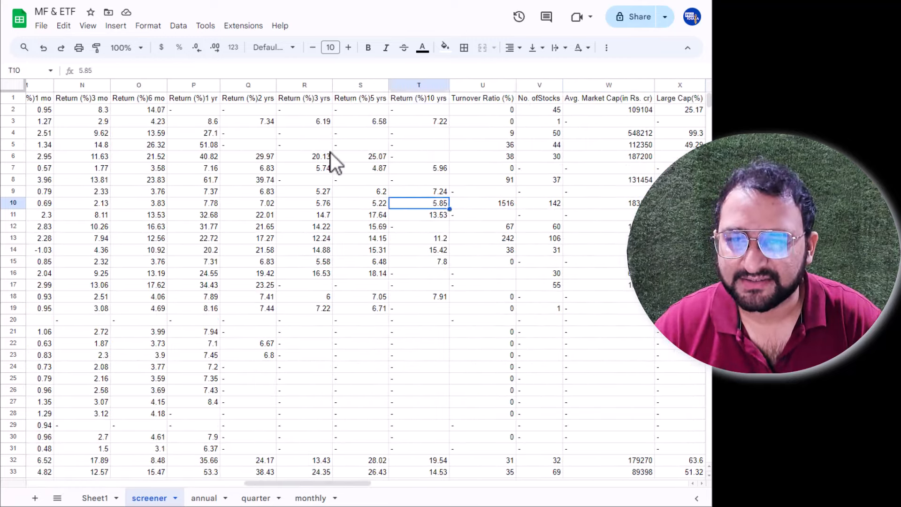
key(Right)
key(Right)
key(Right)
key(Right)
key(Right)
key(Right)
key(Right)
key(Right)
key(Right)
key(Right)
key(Right)
key(Right)
key(Right)
key(Right)
key(Right)
key(Right)
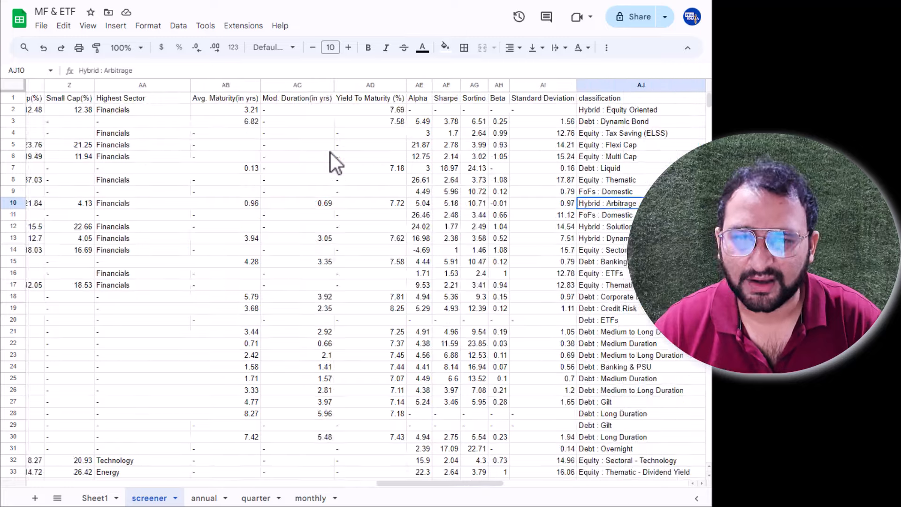
key(Right)
key(Left)
key(Left)
key(Left)
key(Left)
key(Left)
key(Left)
key(Left)
key(Left)
key(Left)
key(Left)
key(Left)
key(Left)
key(Left)
key(Left)
key(Left)
key(Left)
key(Left)
key(Left)
key(Left)
key(Left)
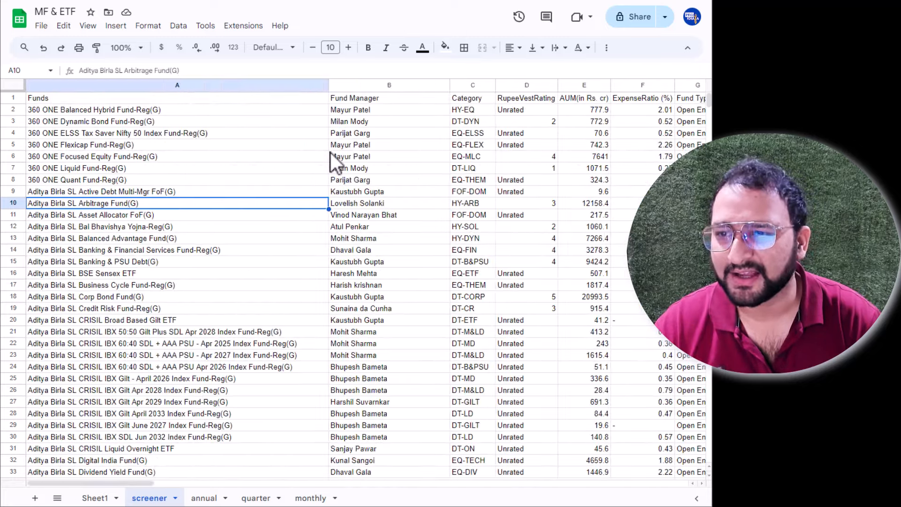
key(Right)
Step: Create a filter on the header row of the screener sheet
click(14, 99)
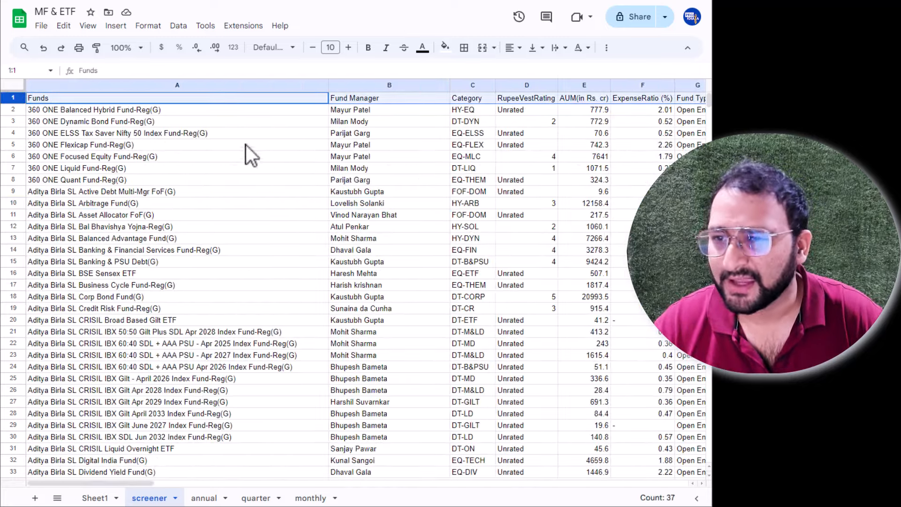
click(179, 26)
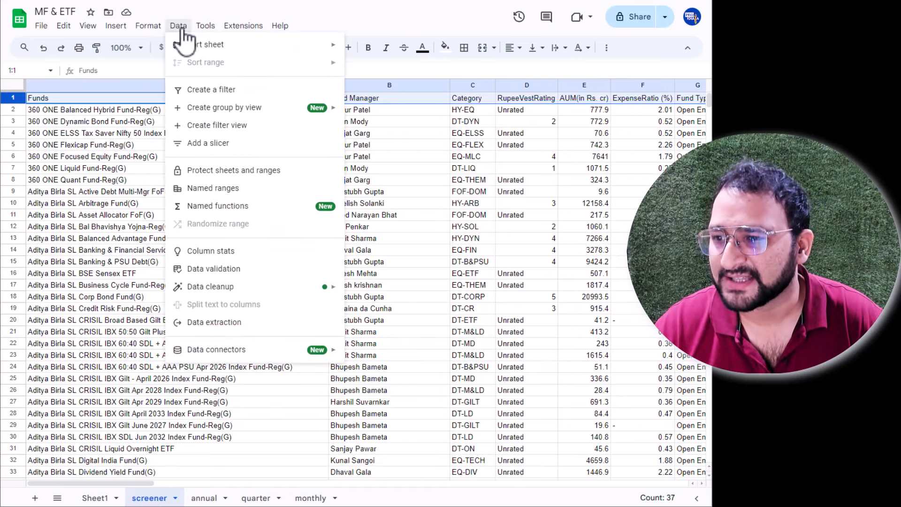
click(610, 49)
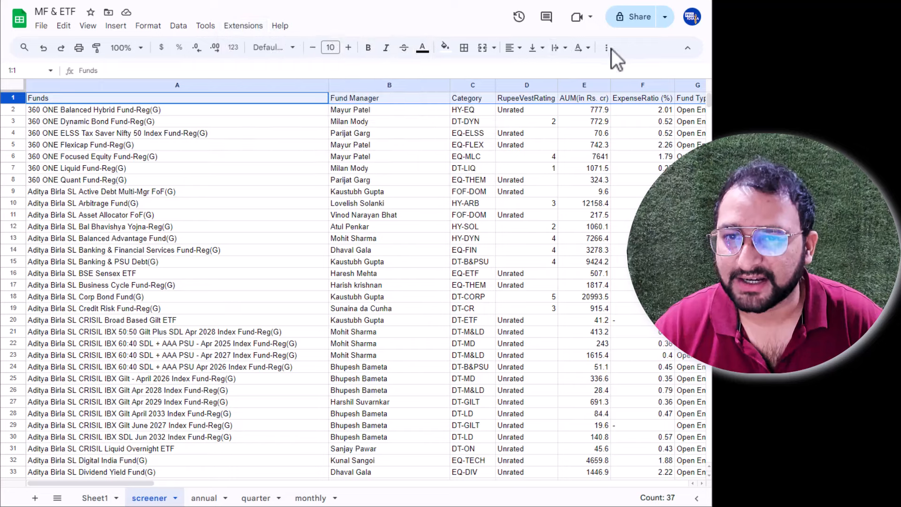
click(606, 48)
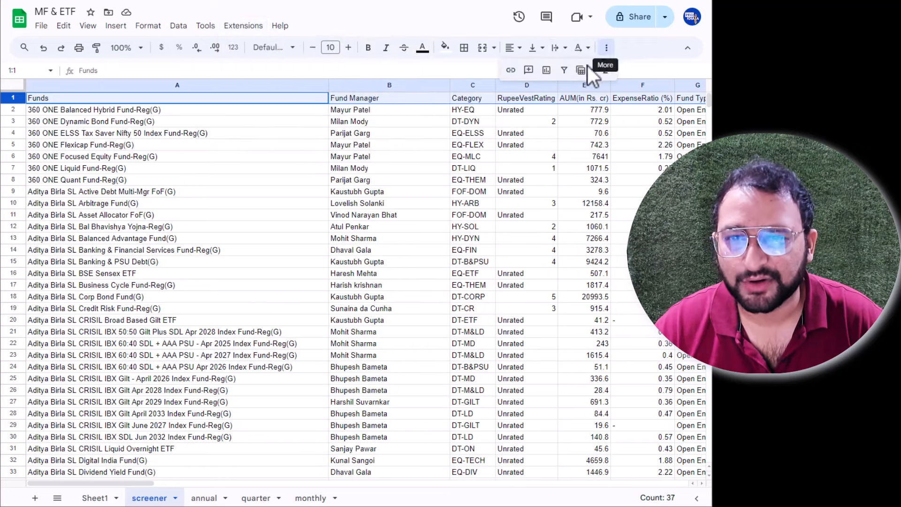
click(564, 70)
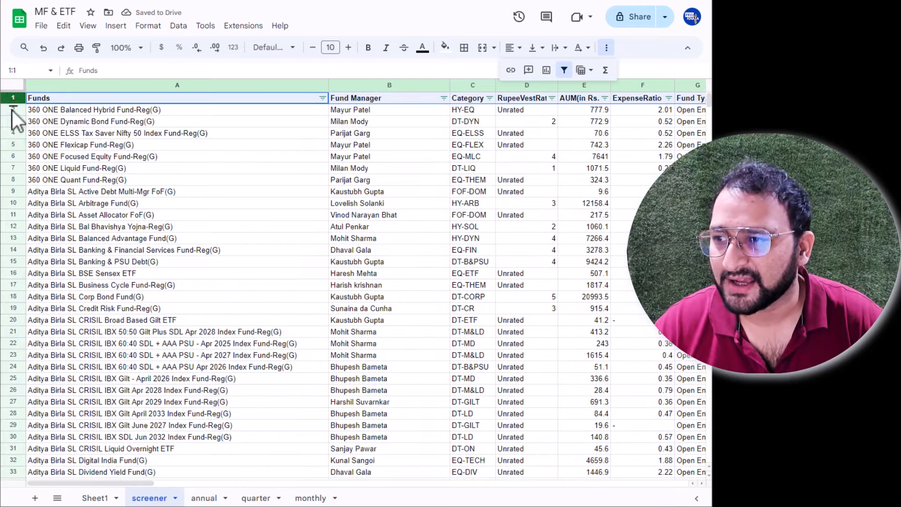
Step: Increase the height of header row 1 and set its text to wrap
mouse_move(12, 105)
mouse_down()
mouse_move(11, 130)
mouse_move(11, 116)
mouse_up()
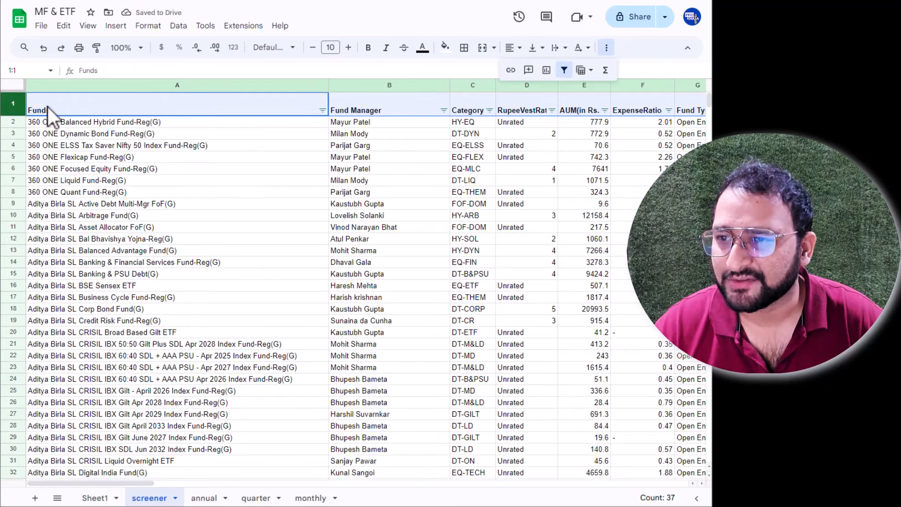
click(563, 49)
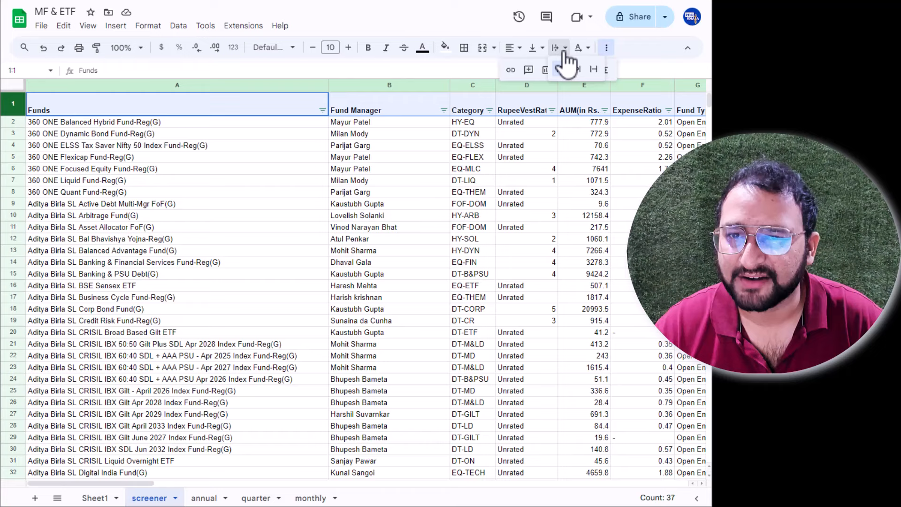
click(577, 71)
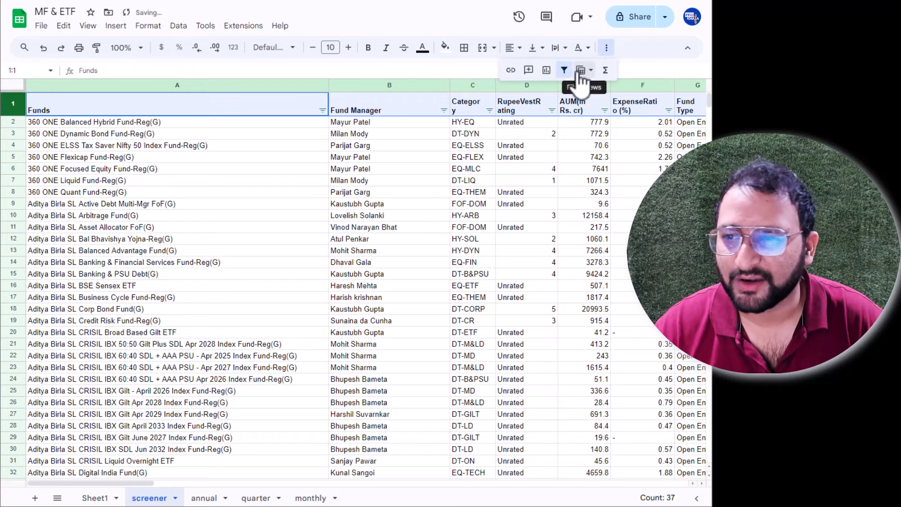
Step: Narrow all columns to one small width, and fit their widths to the contents with the headings wrapped
click(13, 87)
drag(328, 87, 54, 86)
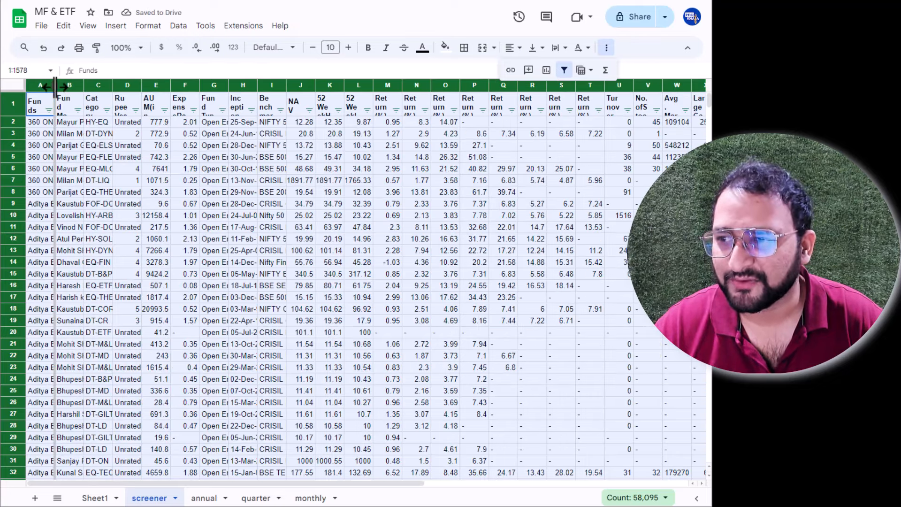
double_click(54, 87)
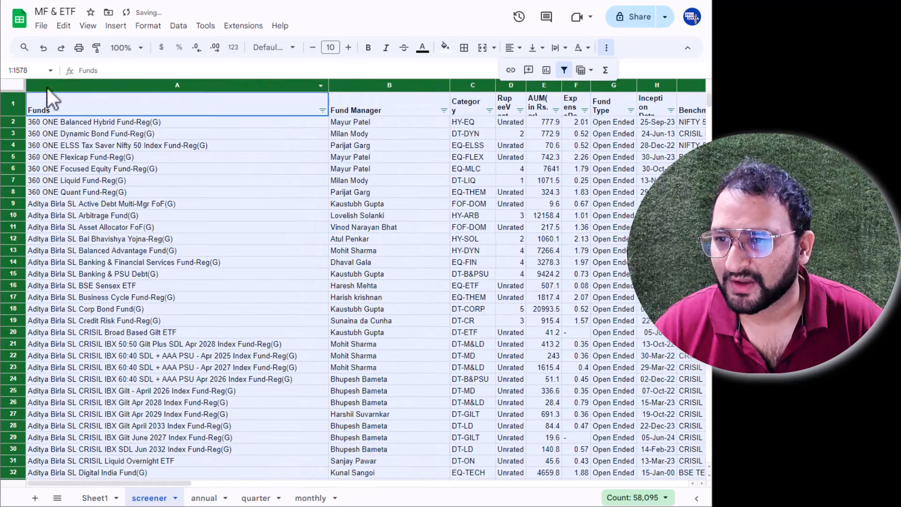
click(549, 170)
Step: Make header row 1 taller so the wrapped headings fit, and check the columns through Exit_load_Remarks
drag(13, 114, 12, 138)
click(609, 240)
drag(176, 483, 610, 464)
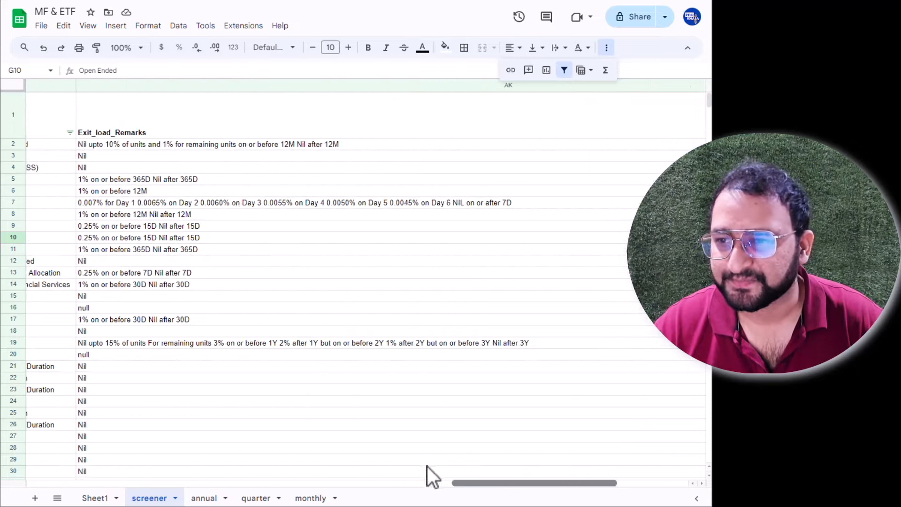
drag(427, 466, 83, 452)
click(382, 168)
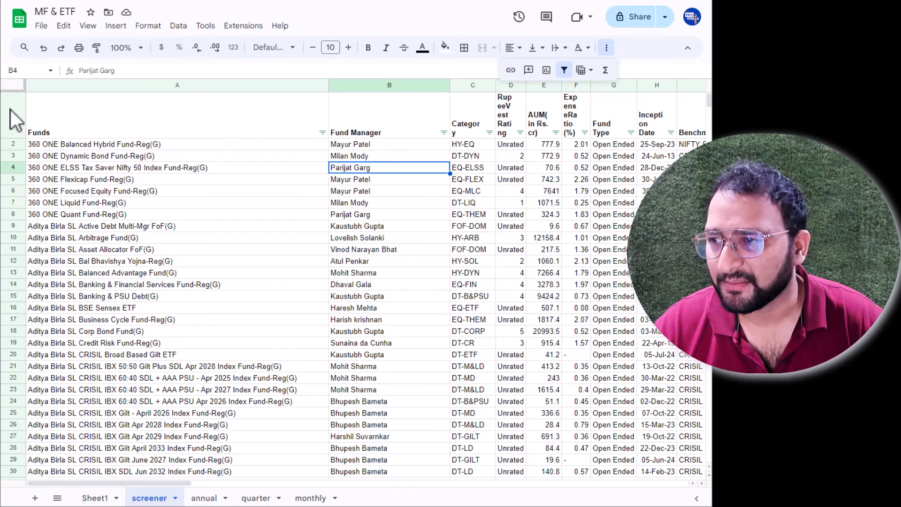
Step: Select the whole screener sheet and refit all row heights and column widths to their contents
click(13, 88)
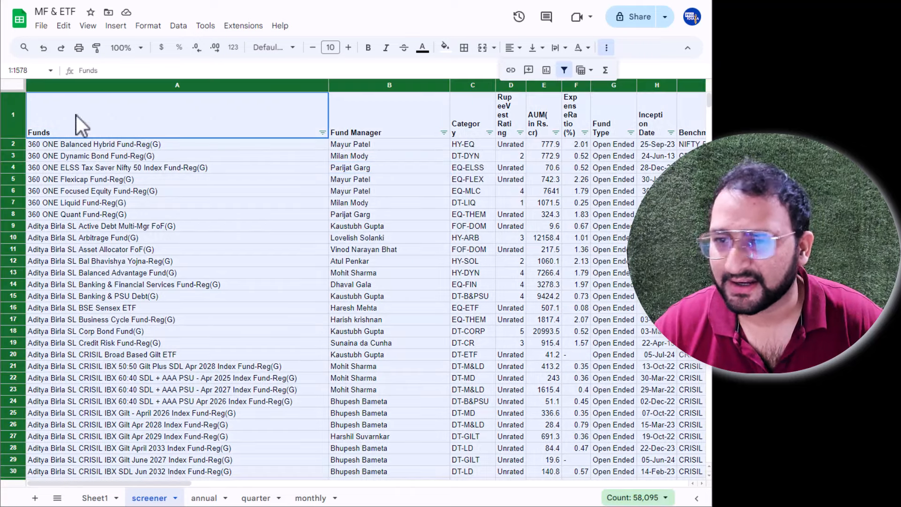
drag(13, 138, 13, 132)
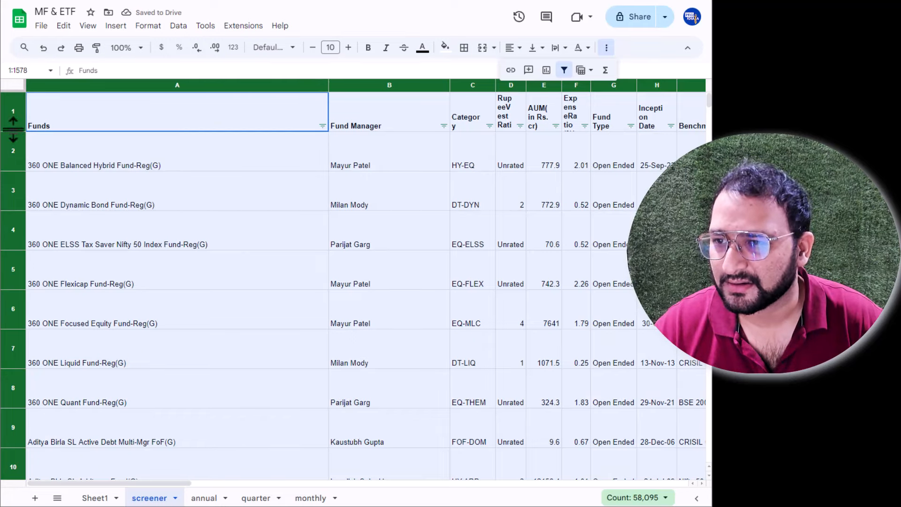
double_click(13, 129)
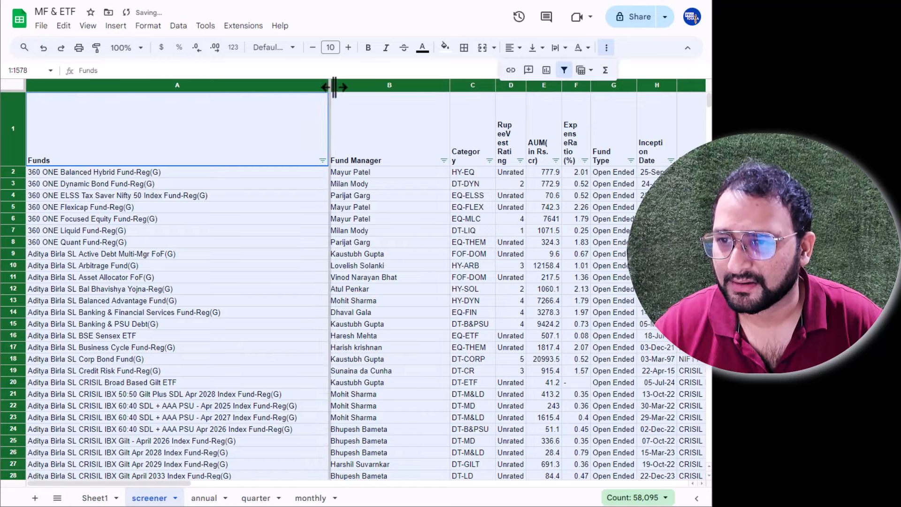
drag(334, 86, 81, 94)
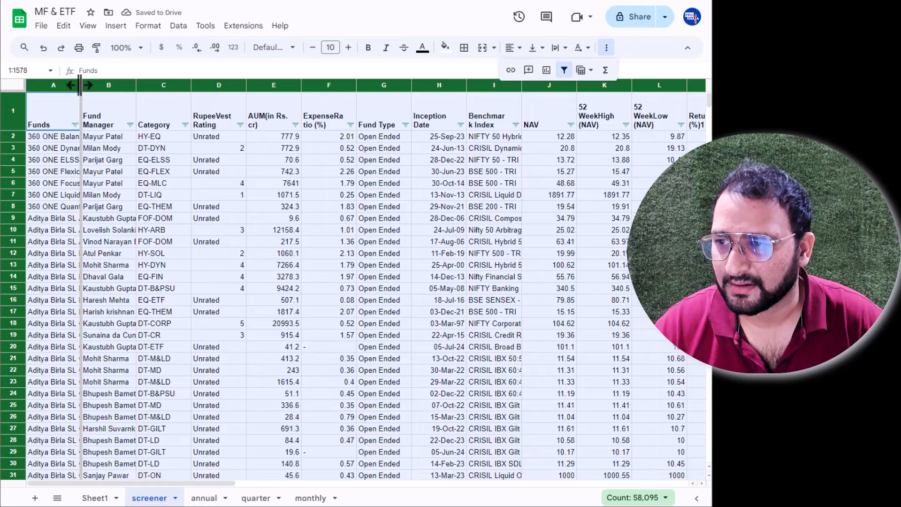
key(ctrl+z)
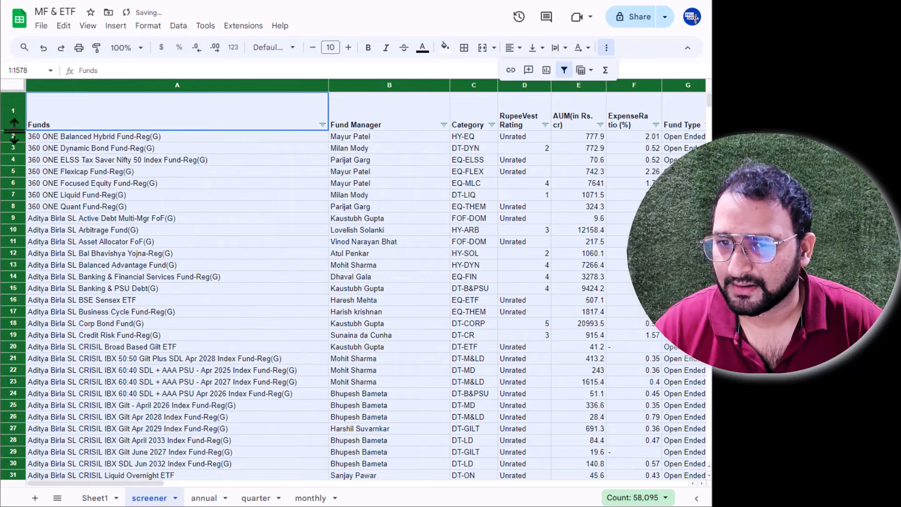
click(302, 195)
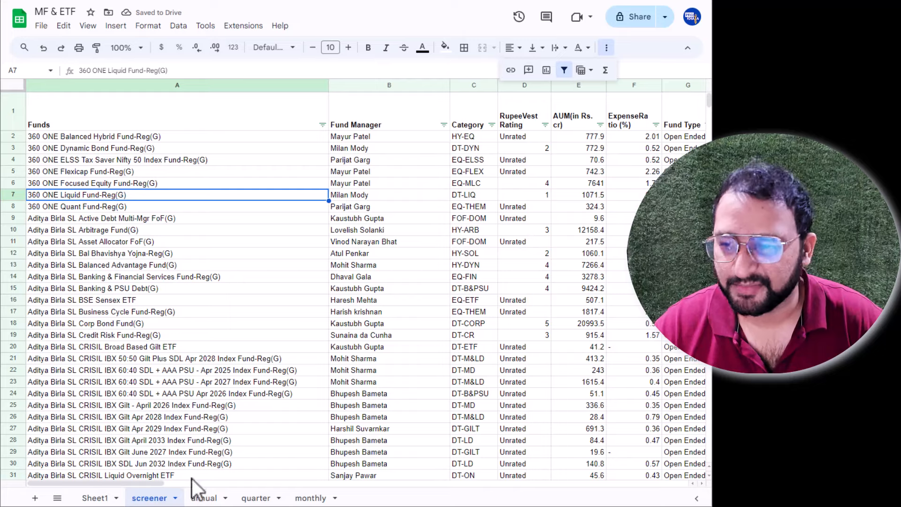
Step: Sort the screener data by the Return (%)1 yr column from A to Z and check the order down the column
drag(140, 482, 3, 475)
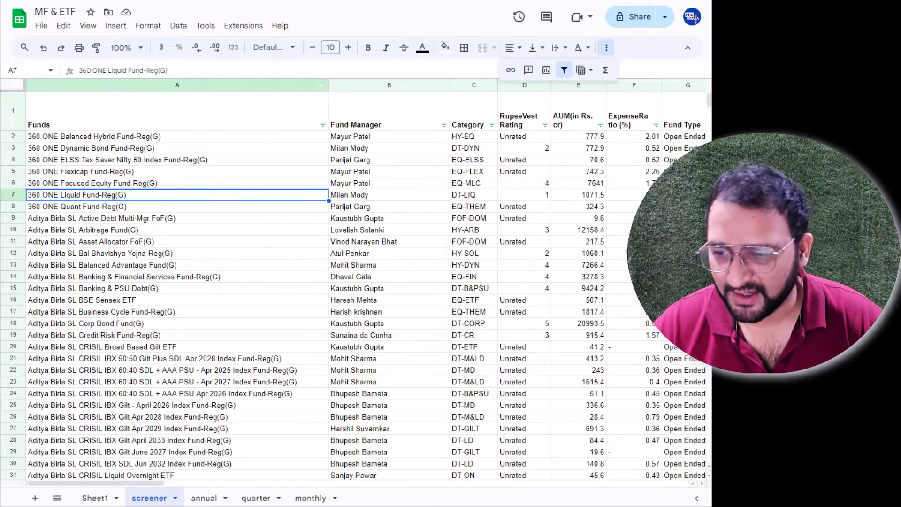
drag(131, 484, 332, 474)
click(278, 125)
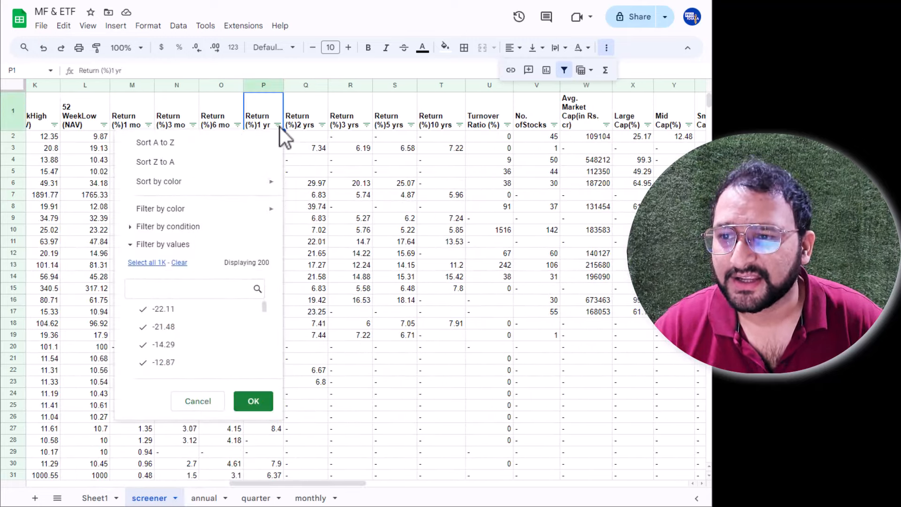
click(241, 146)
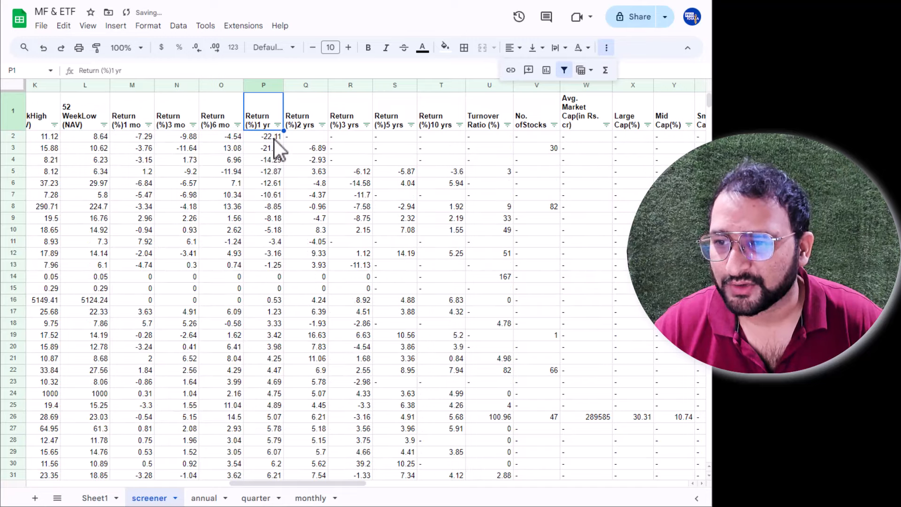
scroll(271, 296, down, 15)
click(277, 296)
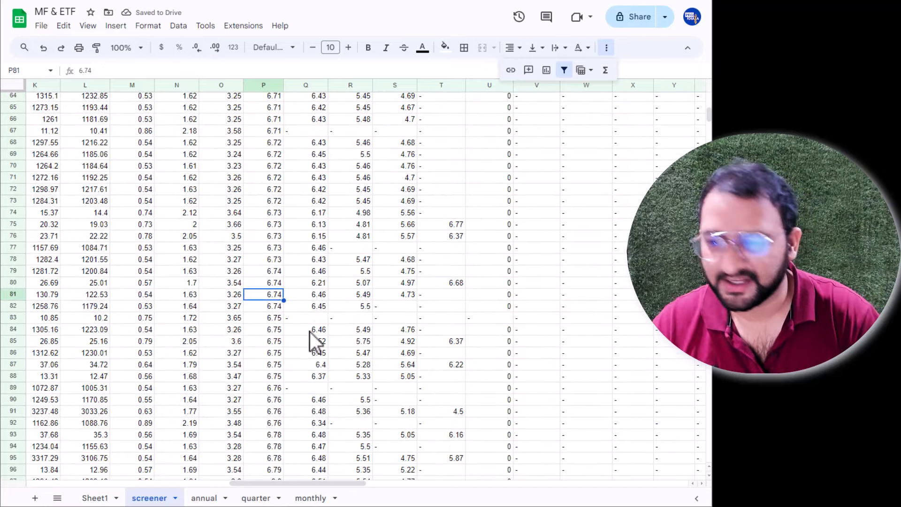
key(ctrl+Down)
key(ctrl+Up)
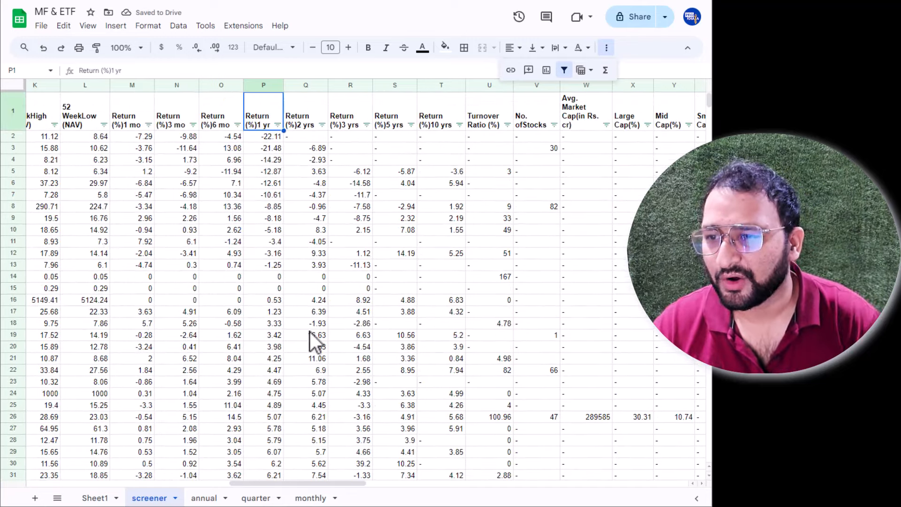
Step: Sort the screener data by the Return (%)1 yr column from Z to A and inspect its dash entries and numeric returns
click(278, 125)
click(244, 161)
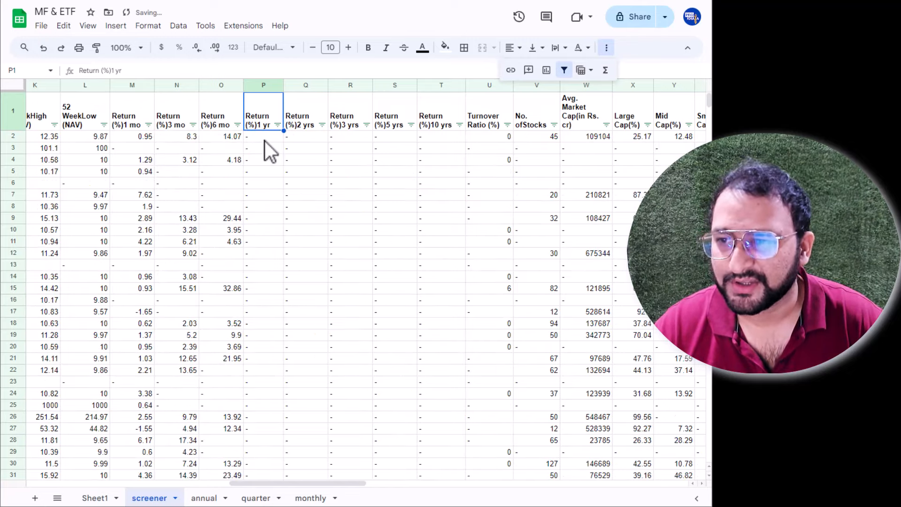
drag(265, 141, 268, 418)
scroll(292, 292, down, 8)
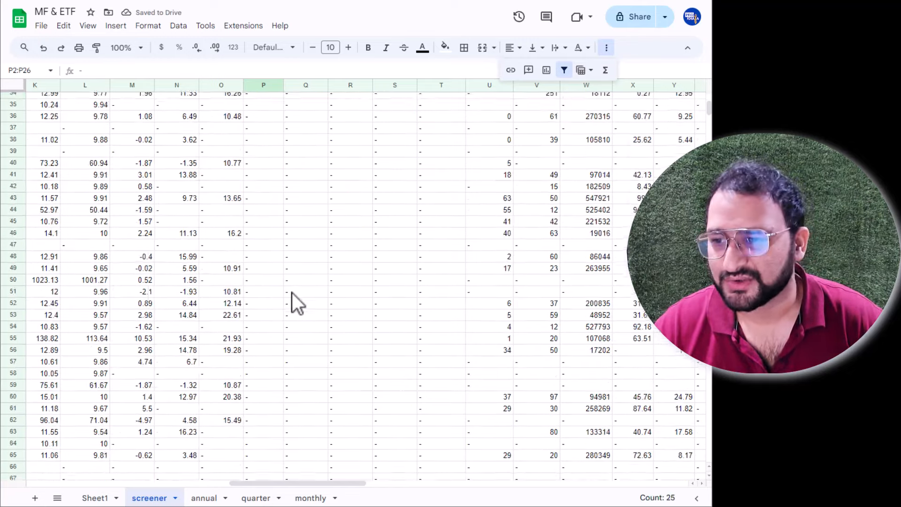
scroll(291, 293, down, 20)
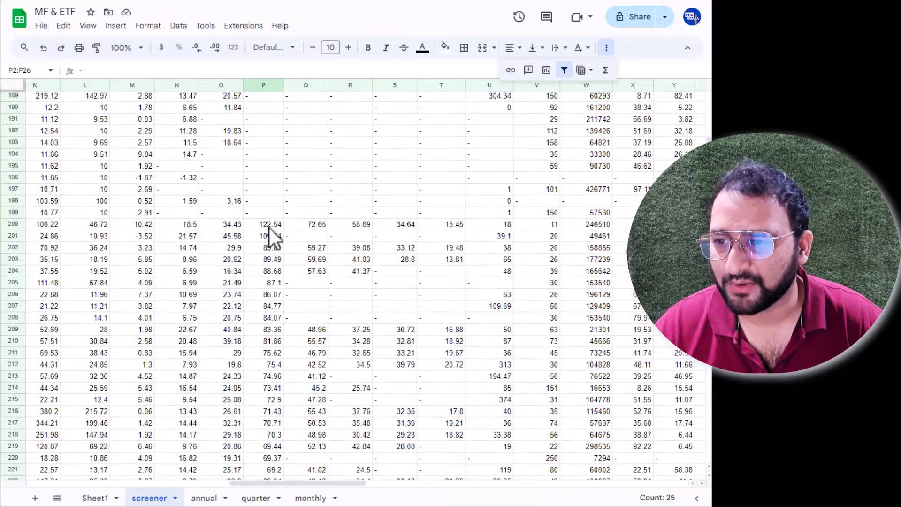
click(270, 225)
key(ctrl+Up)
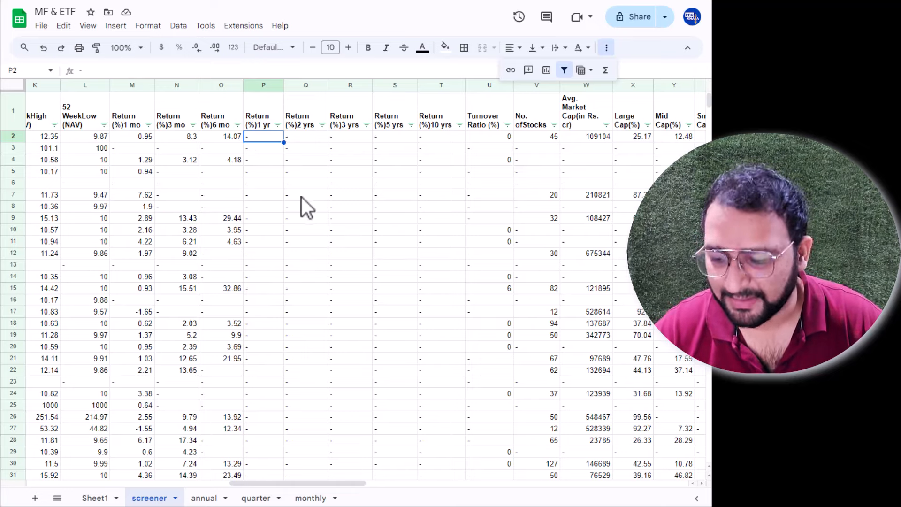
scroll(301, 196, down, 20)
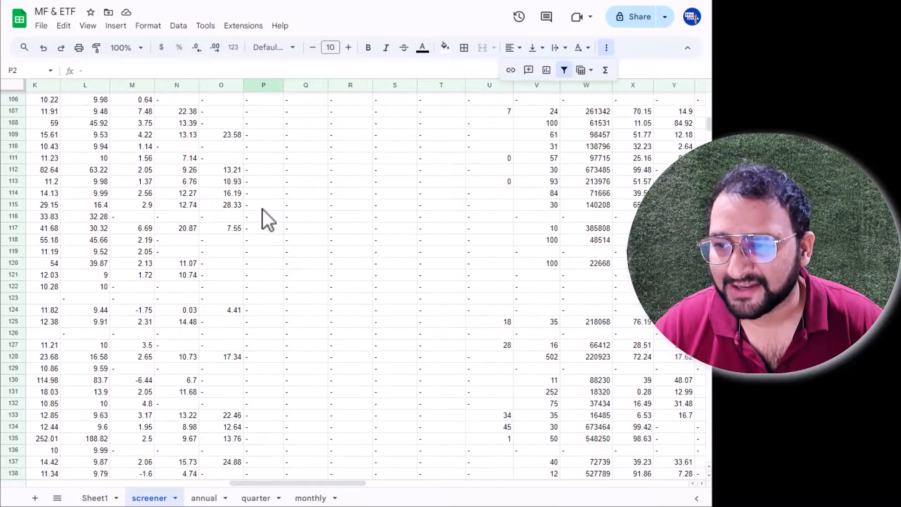
Step: Check the last rows of the screener data for dash entries in the return columns
scroll(263, 209, up, 8)
drag(709, 135, 695, 479)
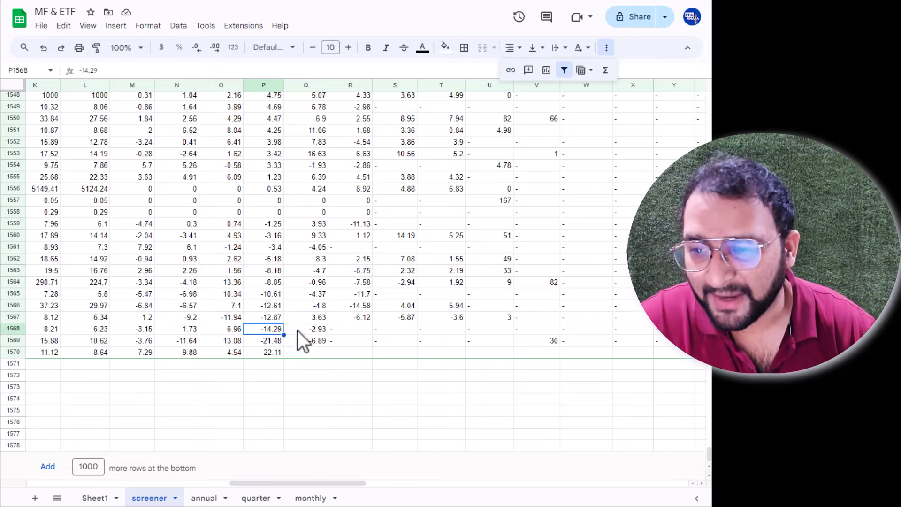
key(Right)
key(Right)
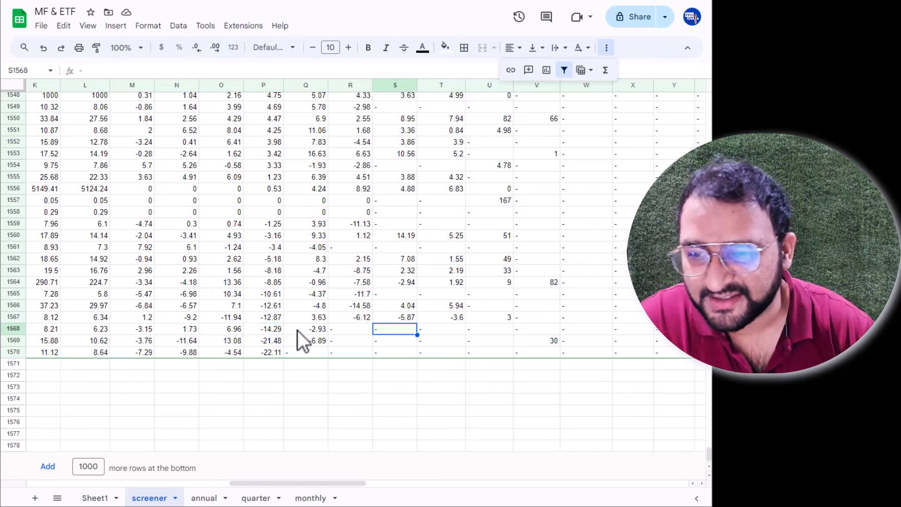
click(336, 331)
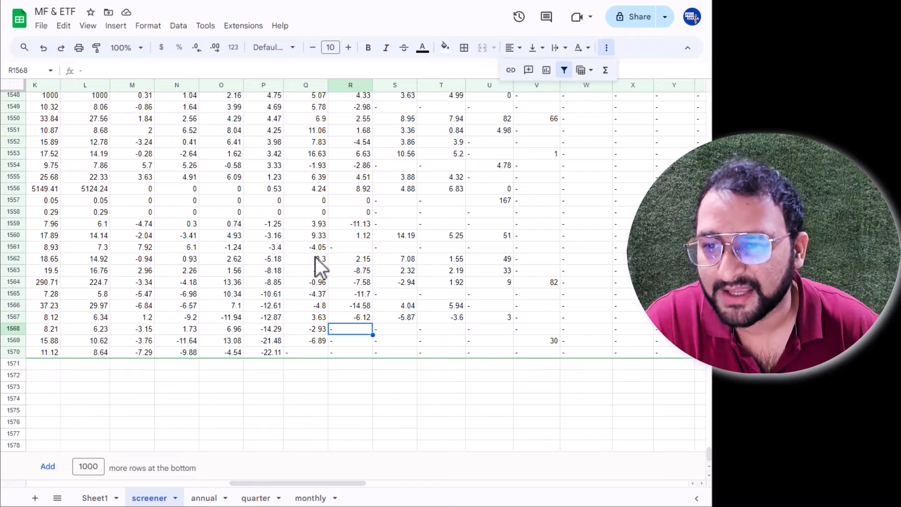
scroll(308, 285, up, 20)
Step: Copy a lone dash from the Return (%)2 yrs column into Find and replace as the search term, keeping the scope on all sheets
click(306, 143)
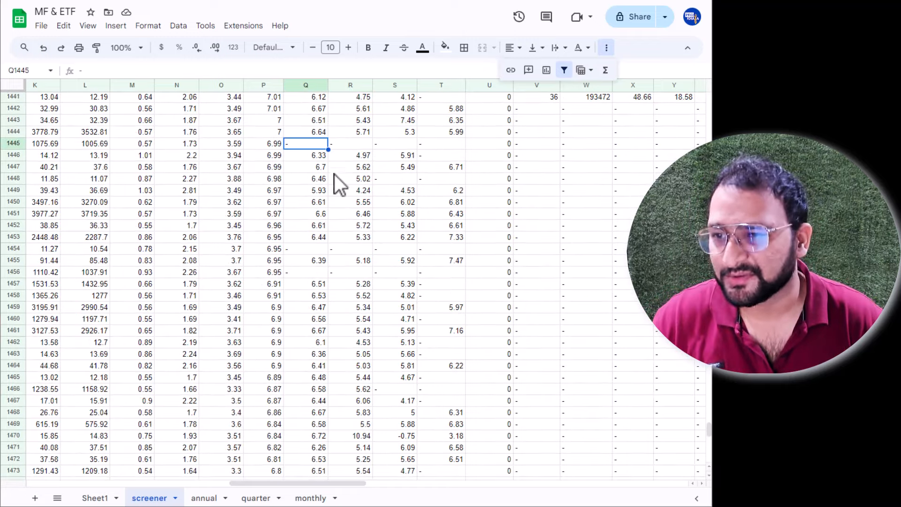
key(ctrl+c)
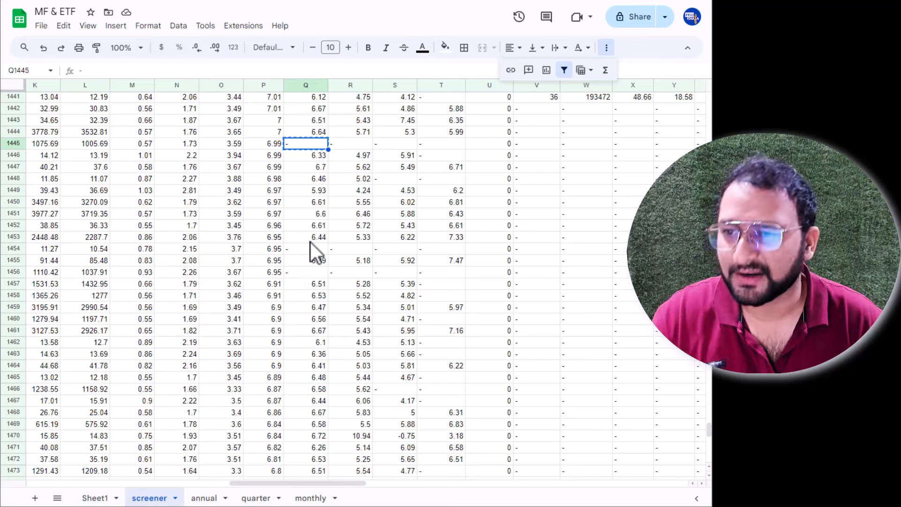
key(ctrl+h)
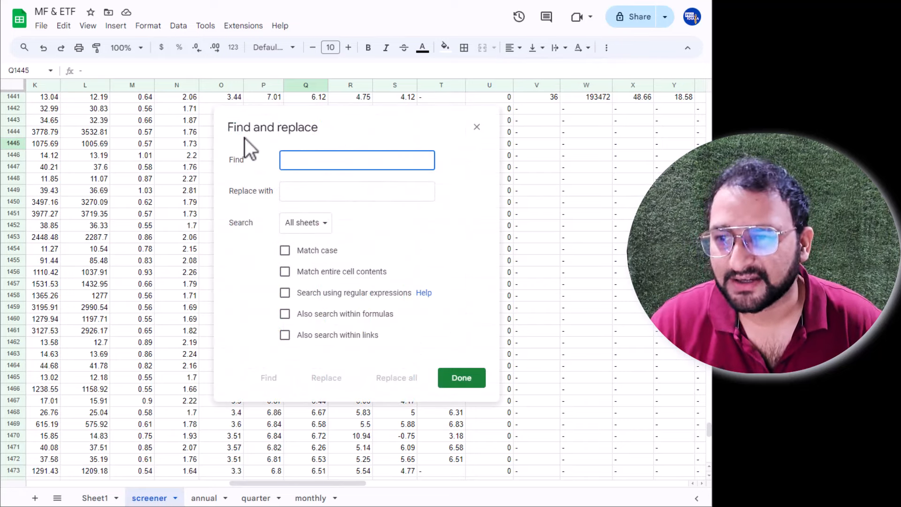
key(ctrl+v)
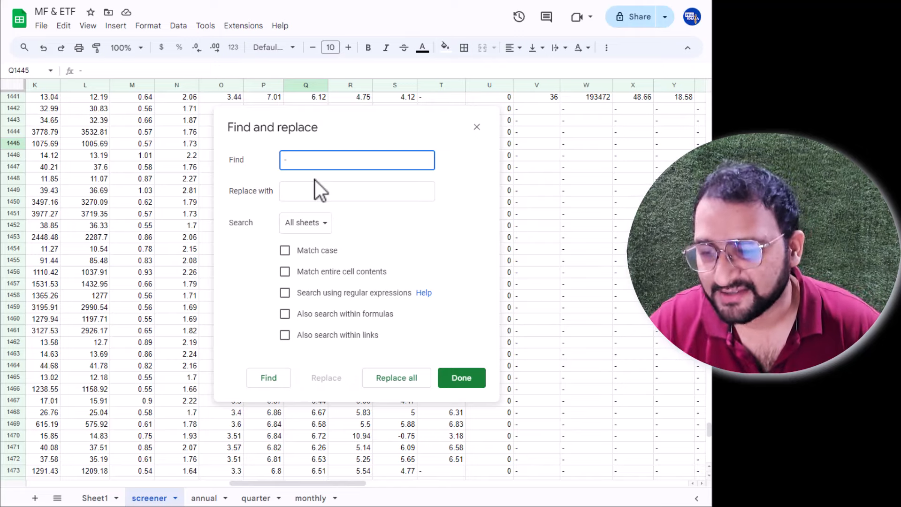
click(312, 223)
click(352, 225)
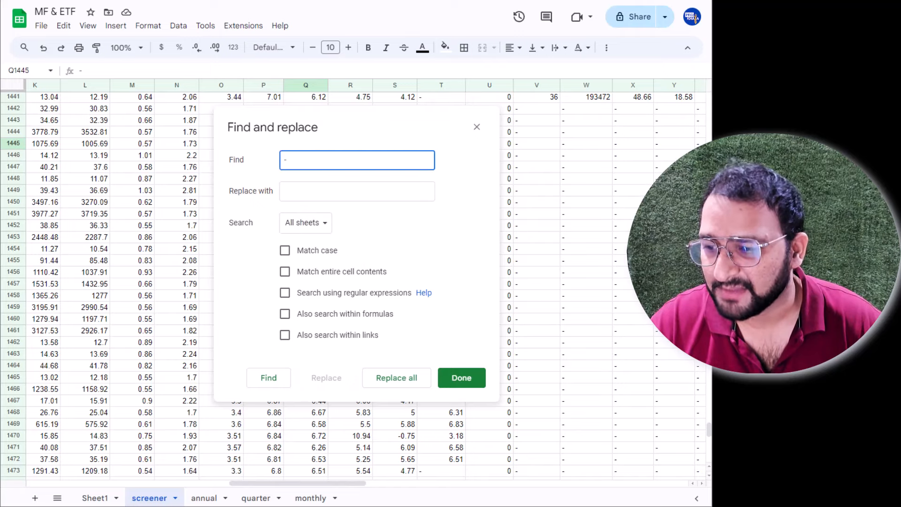
click(311, 225)
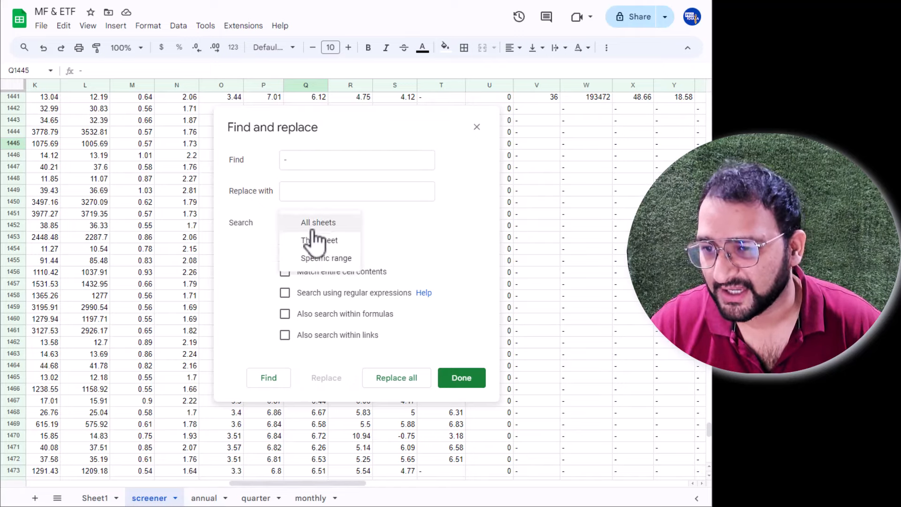
click(390, 235)
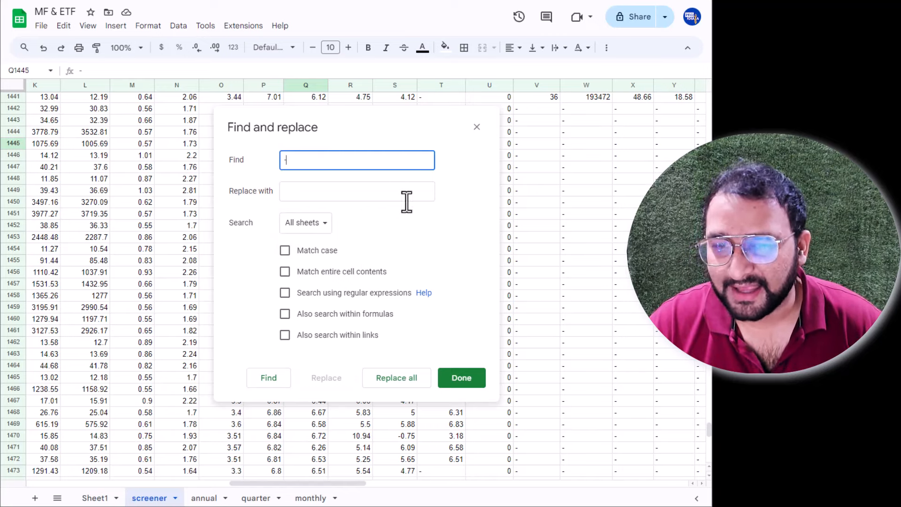
text(-)
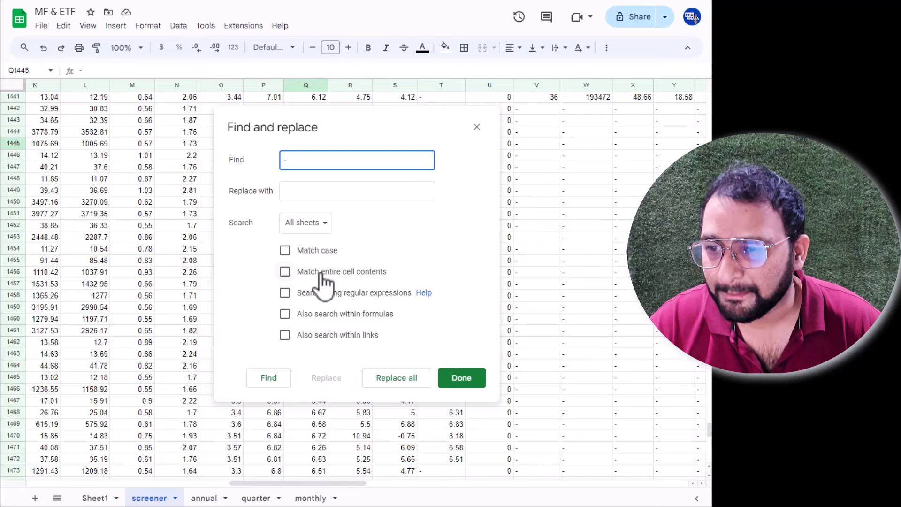
Step: Replace all "-" entries with nothing across all sheets, matching entire cell contents only
click(321, 273)
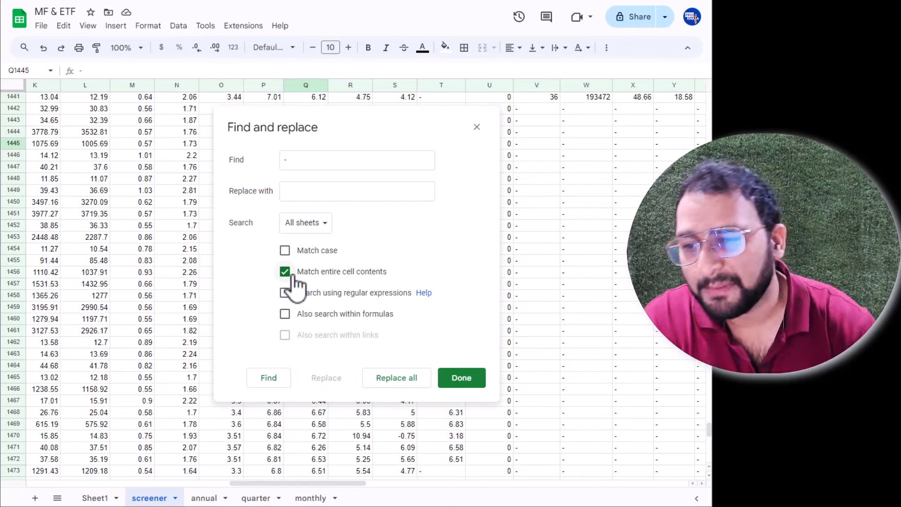
click(393, 381)
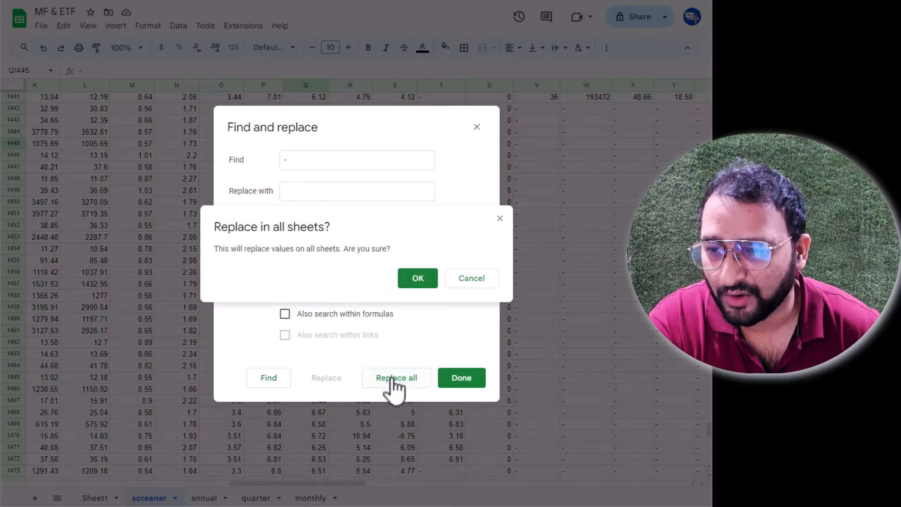
click(417, 282)
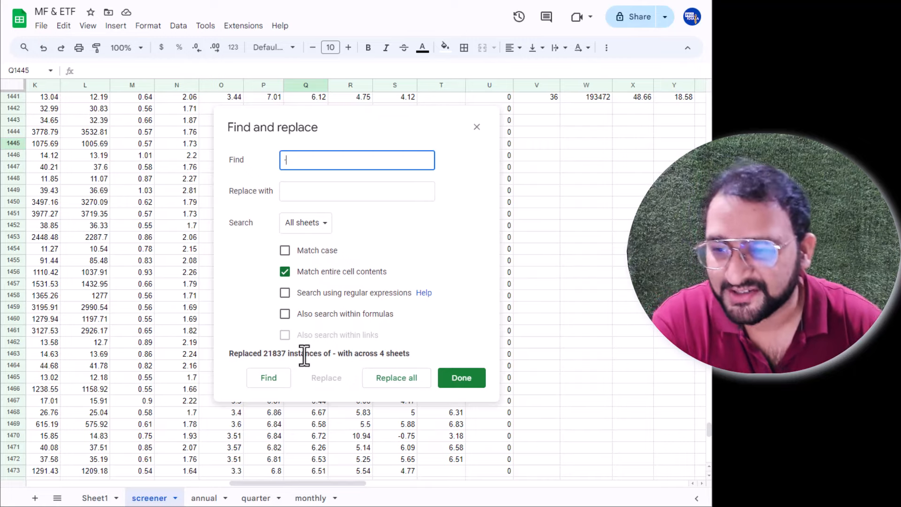
click(458, 382)
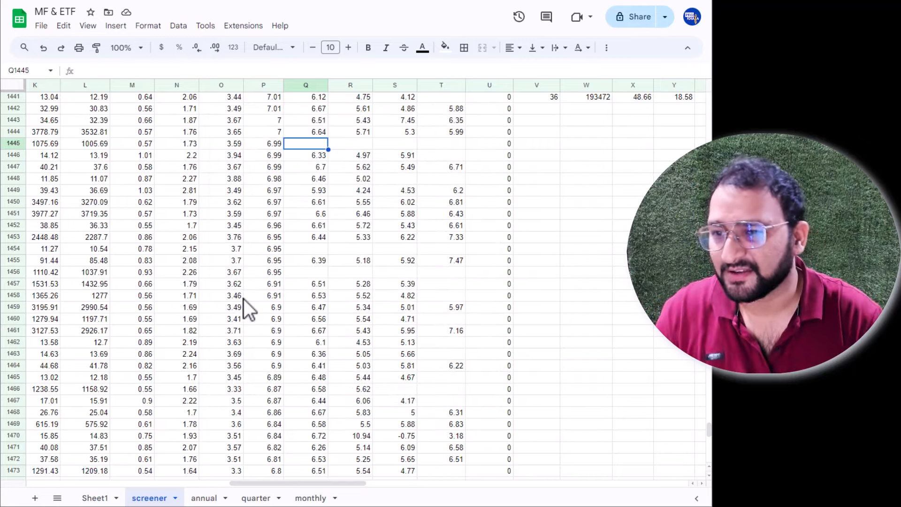
Step: Look through the return columns up the screener sheet to check which cells were emptied by the replacement
key(Down)
key(Right)
key(Right)
scroll(244, 299, left, 5)
scroll(244, 299, right, 3)
key(Right)
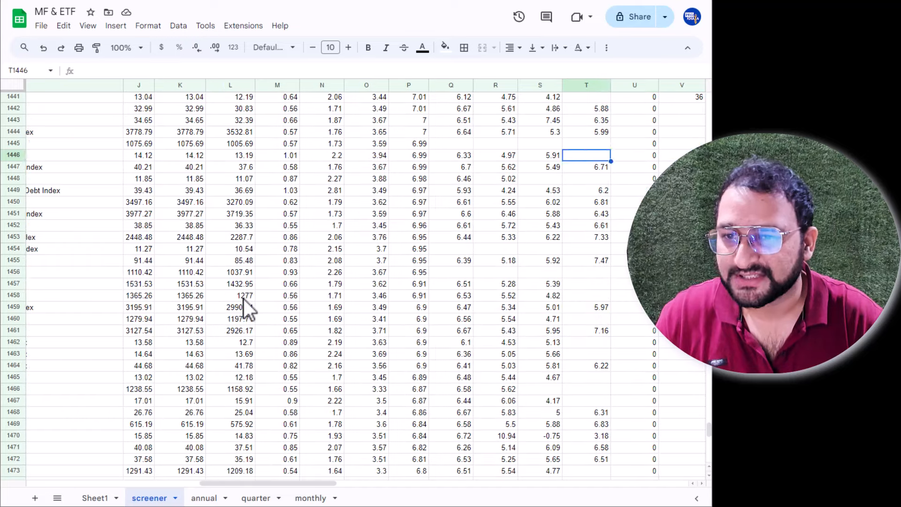
key(Up)
key(Up)
key(Up)
key(Up)
key(Up)
key(Up)
key(Up)
key(Up)
key(Up)
key(Up)
key(Up)
key(Up)
key(Up)
key(Up)
key(Up)
key(Up)
key(Up)
key(Up)
key(Up)
key(Up)
key(Up)
key(Up)
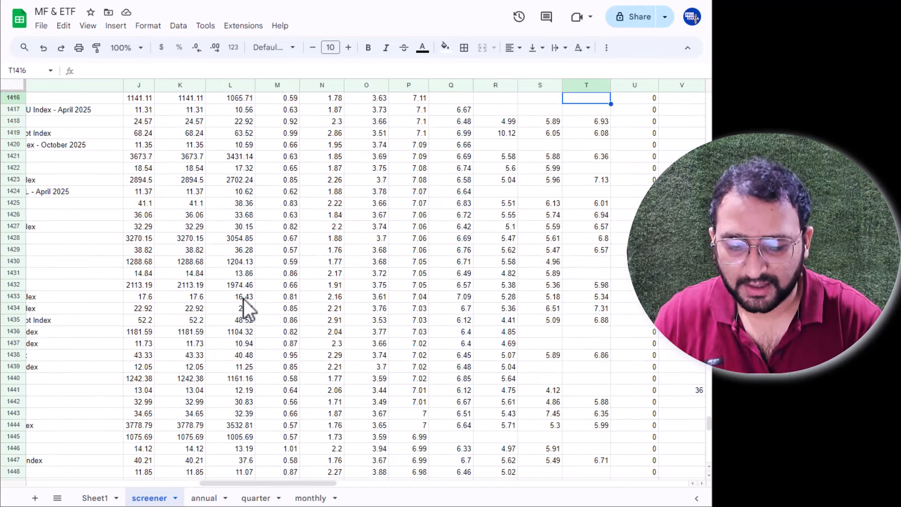
key(Up)
key(Up)
key(Up)
key(Up)
key(Up)
key(Up)
key(Up)
key(Up)
key(Up)
key(Up)
key(Up)
key(Up)
key(Up)
key(Up)
key(Up)
key(Up)
key(Up)
key(Up)
key(Up)
key(Up)
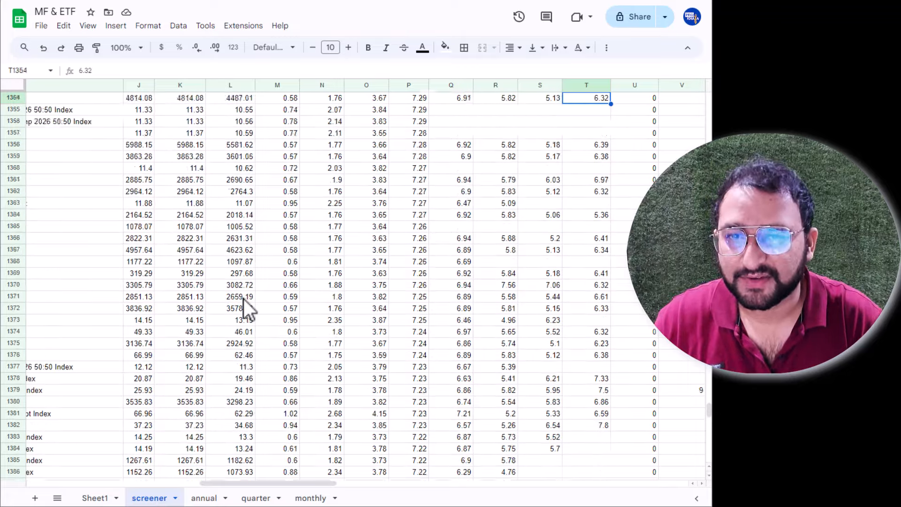
key(Up)
key(Up)
key(Up)
key(Up)
key(Up)
key(Up)
key(Up)
key(Up)
key(Up)
key(Up)
key(Up)
key(Up)
key(Up)
key(Up)
key(Up)
key(Up)
key(Up)
key(Up)
key(Up)
key(Up)
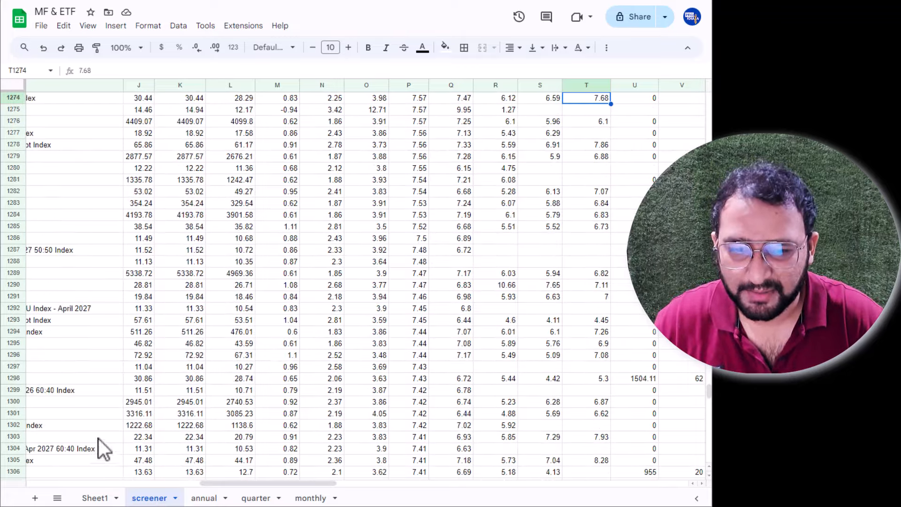
Step: Inspect the negative values in the 1 yr and 3 yrs return columns in the sheet's last rows
drag(708, 398, 709, 484)
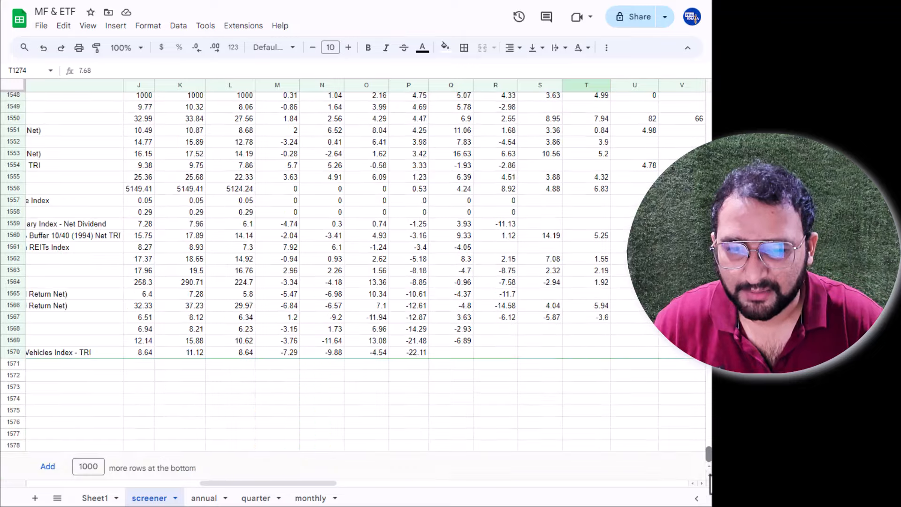
drag(500, 260, 504, 319)
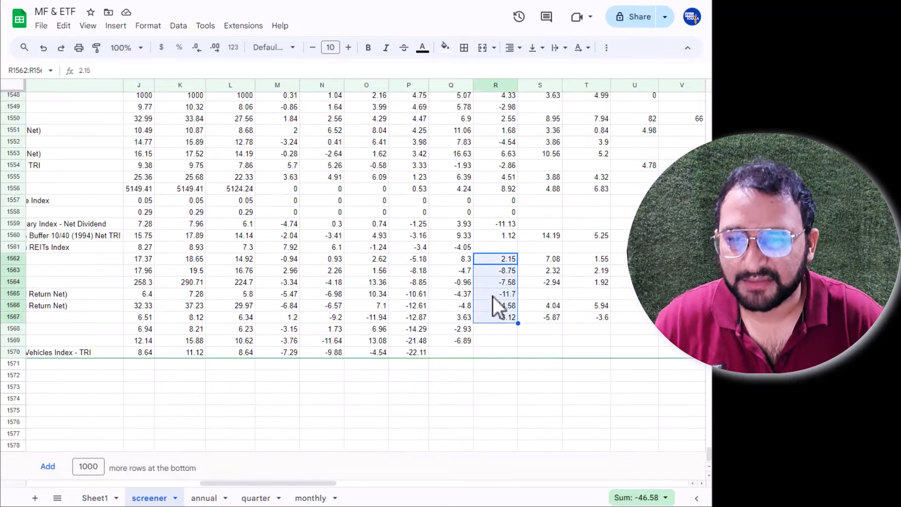
click(494, 295)
click(412, 259)
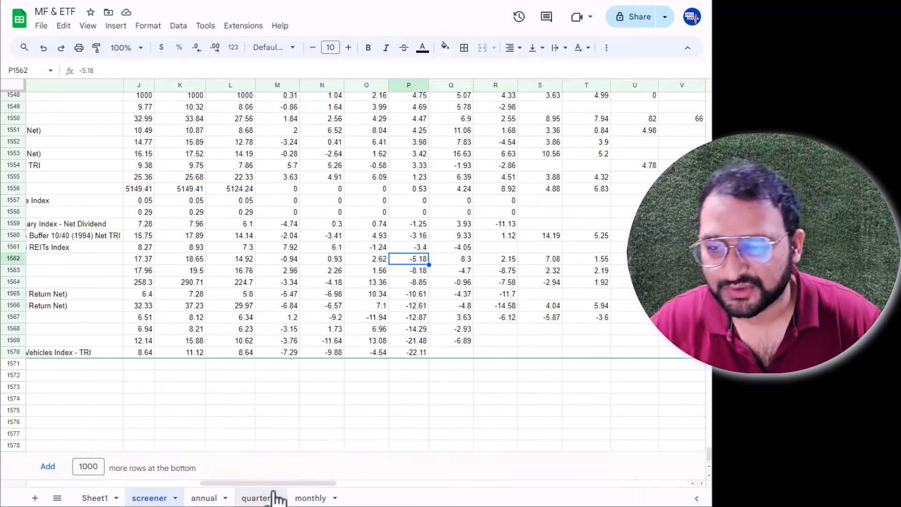
drag(275, 483, 344, 483)
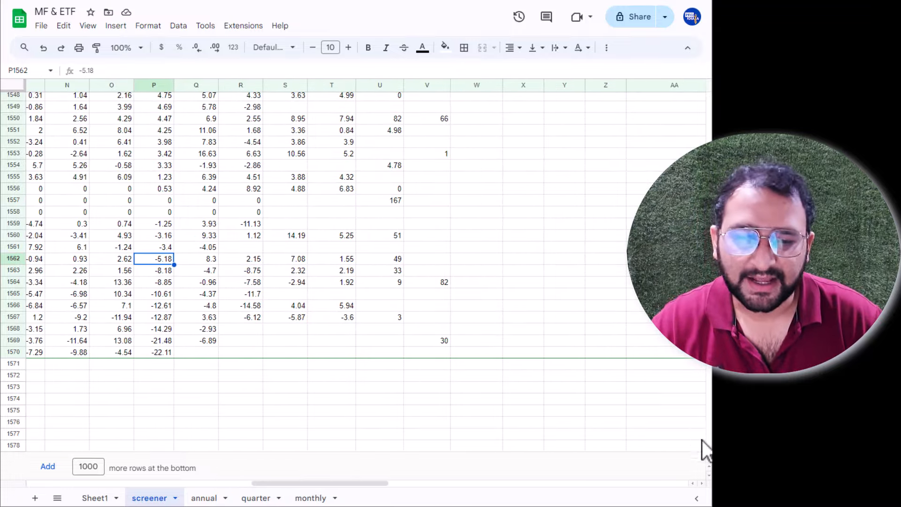
Step: Sort the screener data by the Return (%)1 yr column from Z to A
drag(708, 454, 709, 99)
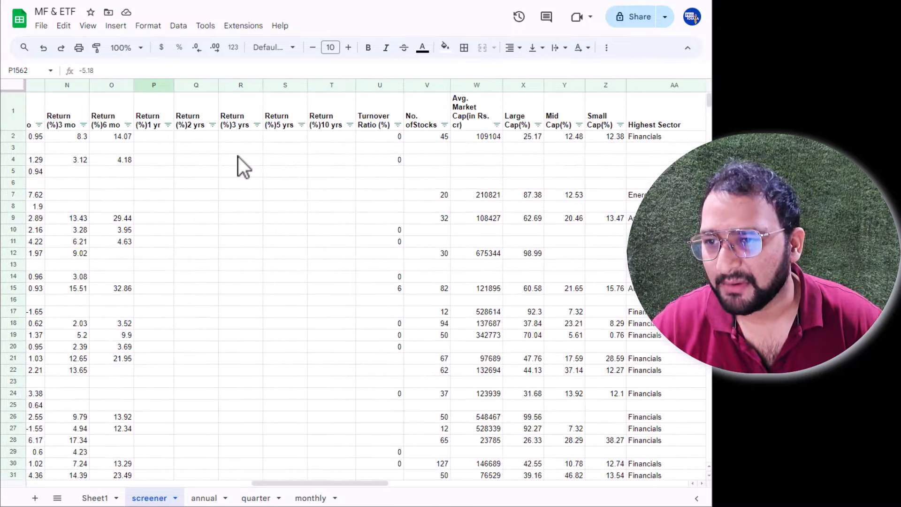
click(168, 125)
click(101, 162)
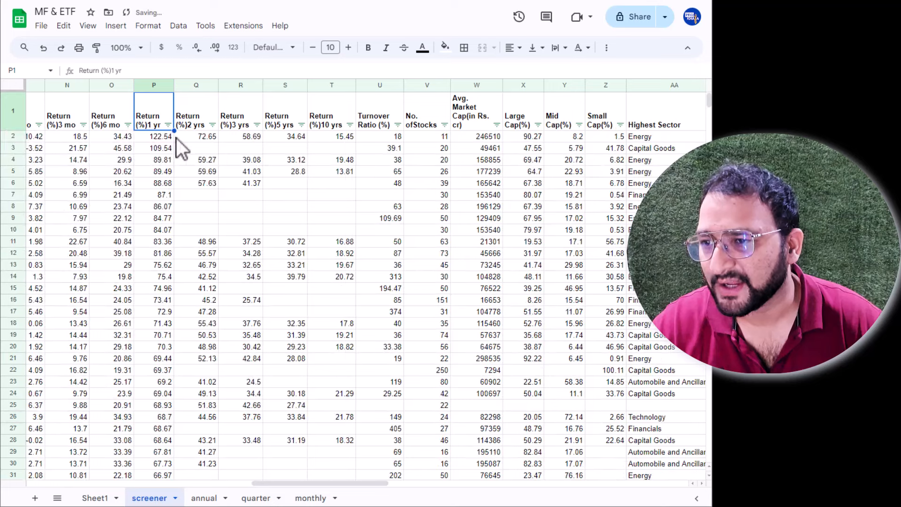
Step: Review the top-ranked funds across the columns from Turnover Ratio (%) back to Fund Manager
key(Left)
key(Left)
key(Left)
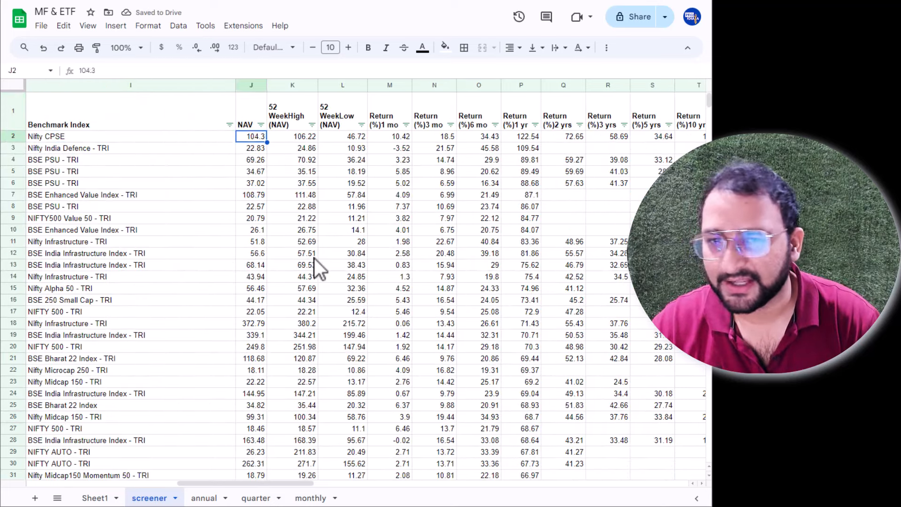
key(Right)
key(Right)
key(Right)
key(Right)
key(Right)
key(Right)
key(Right)
key(Right)
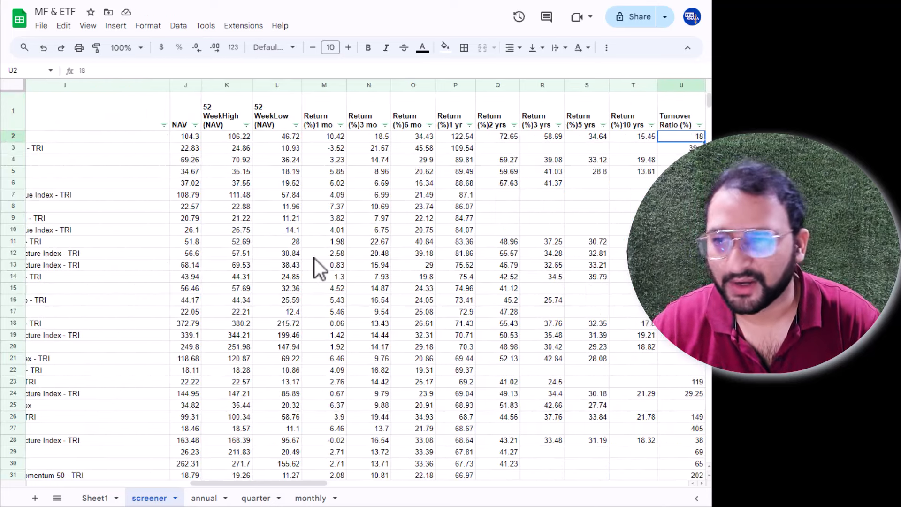
key(Left)
key(Left)
key(Left)
key(Left)
key(Left)
key(Left)
key(Left)
key(Left)
key(Left)
key(Left)
key(Left)
key(Left)
key(Left)
key(Left)
key(Left)
key(Left)
key(Left)
key(Left)
key(Left)
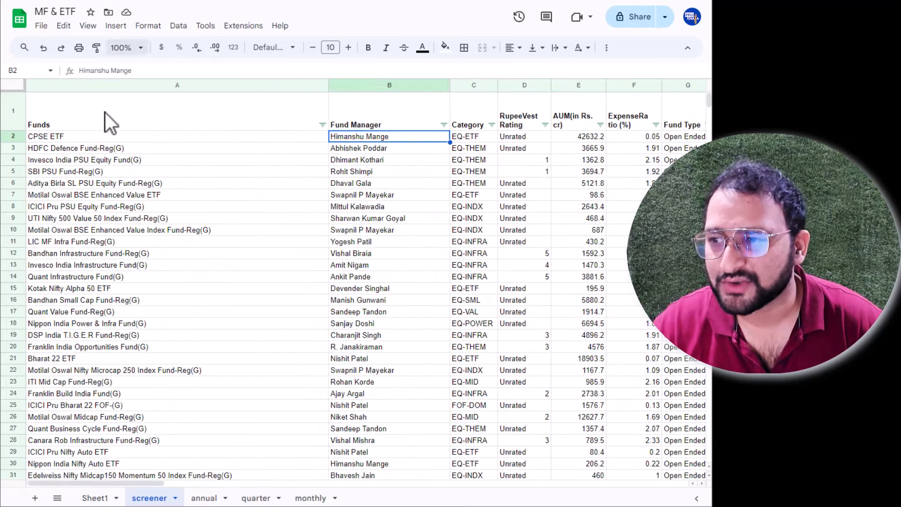
Step: Narrow the Funds column to slightly less than the Fund Manager column's width and return to cell A1
click(12, 111)
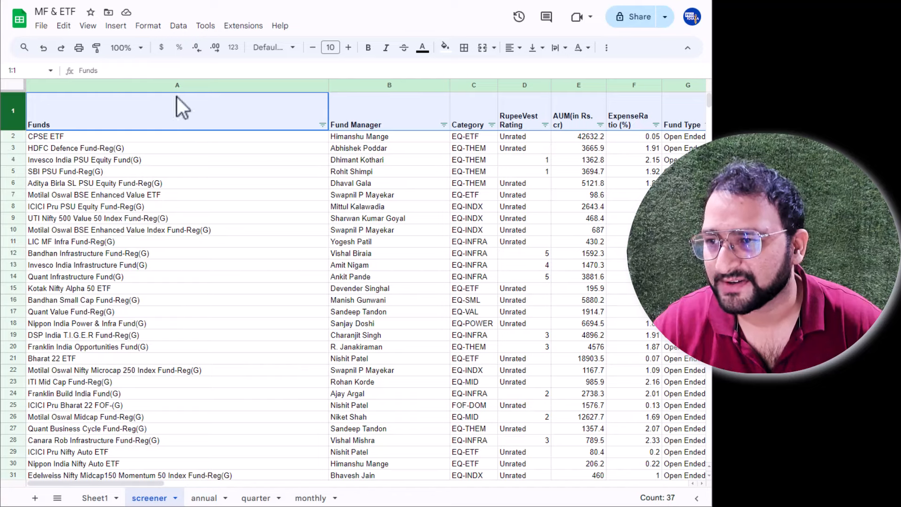
click(272, 265)
drag(329, 85, 144, 85)
key(ctrl+Home)
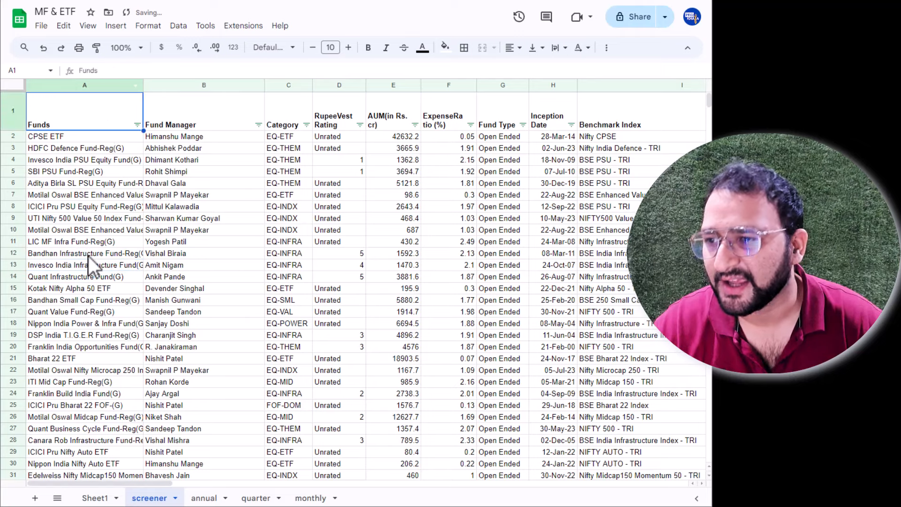
Step: Freeze the header row and the Funds column of the screener sheet
click(155, 137)
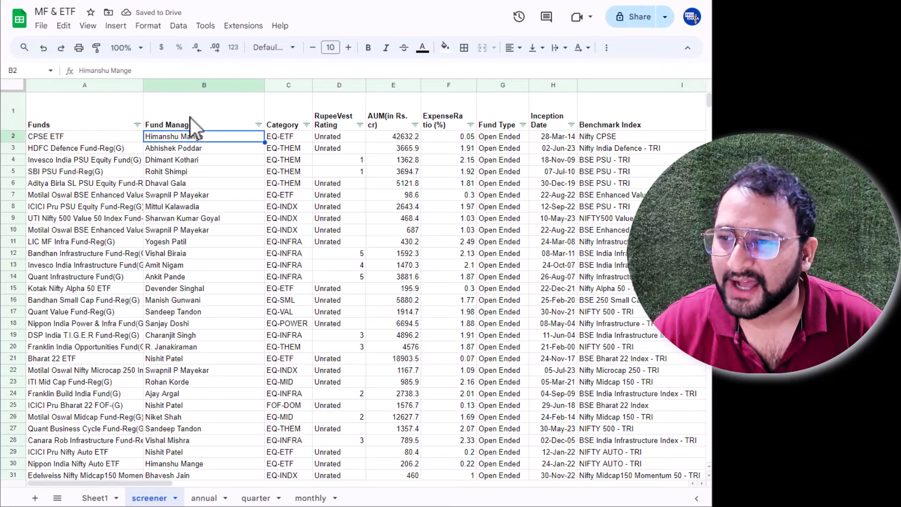
click(93, 27)
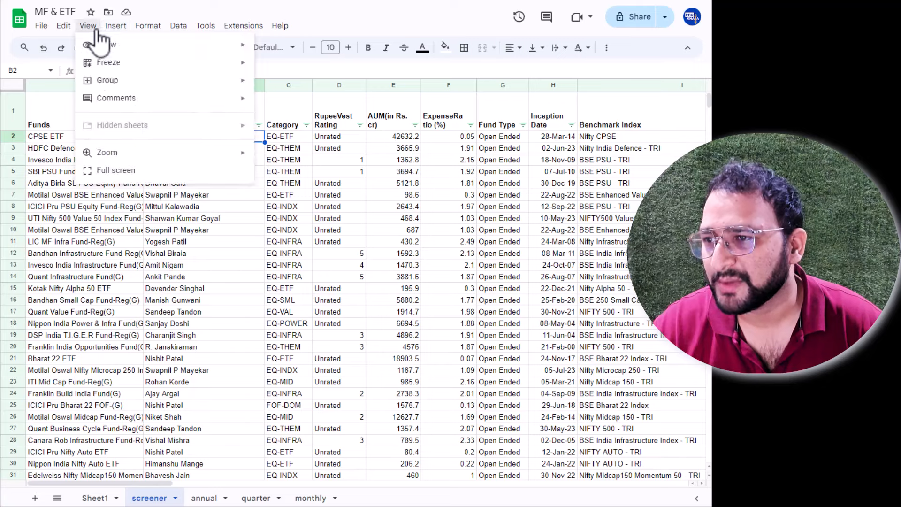
mouse_move(232, 64)
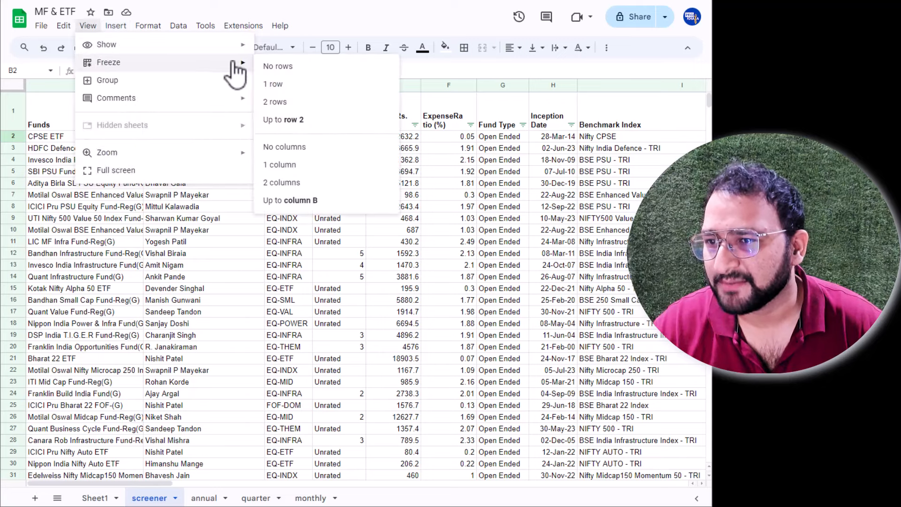
click(305, 87)
click(89, 26)
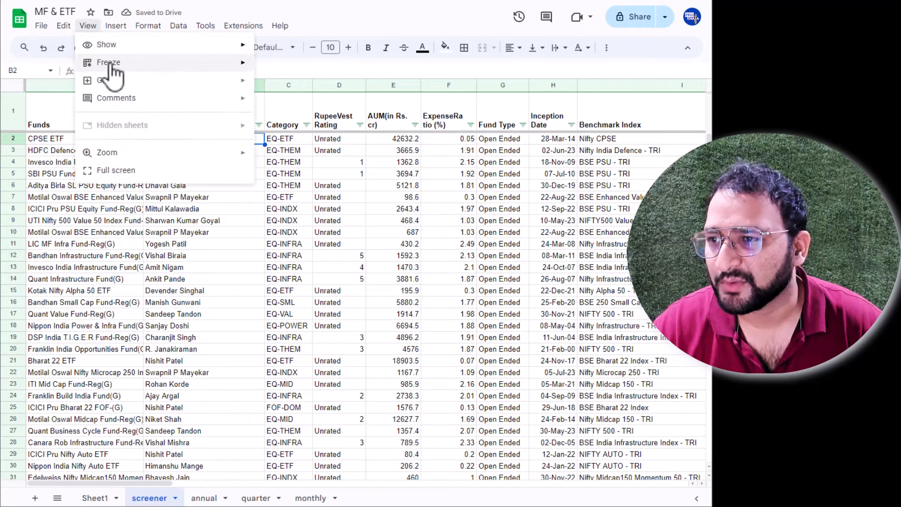
mouse_move(114, 65)
click(274, 167)
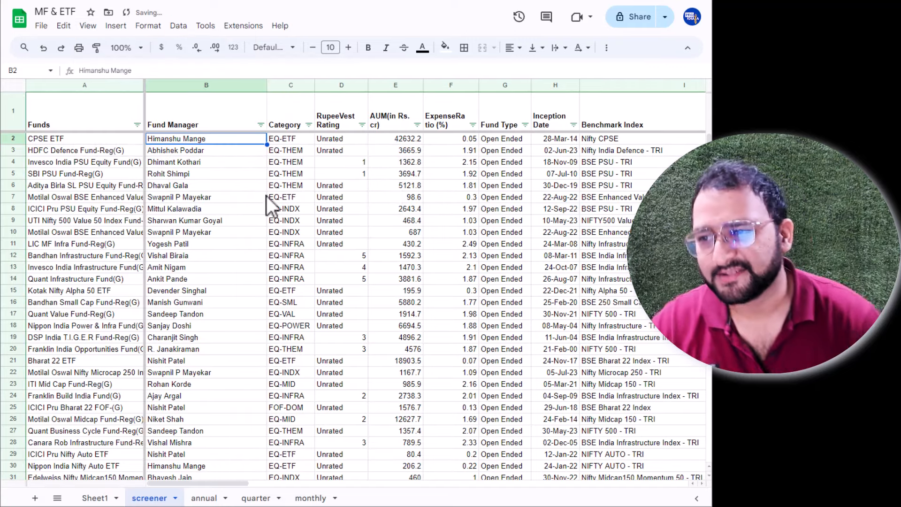
Step: Review the top fund's row across the screener sheet from Fund Manager through to the classification column, checking that the Funds column stays in view
key(Right)
key(Right)
key(Right)
key(Right)
key(Right)
key(Right)
key(Right)
key(Right)
key(Right)
key(Right)
key(Right)
key(Right)
key(Right)
key(Right)
key(Right)
key(Right)
key(Right)
key(Right)
key(Right)
key(Right)
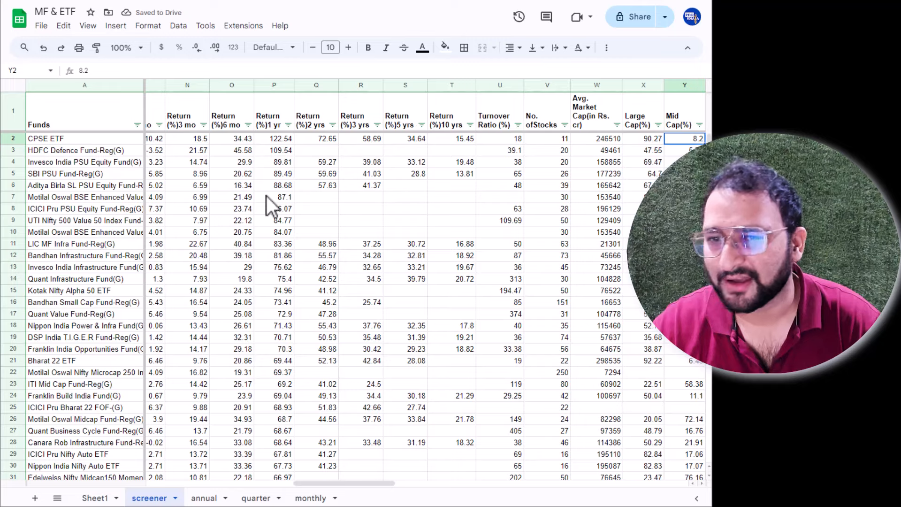
key(Right)
key(Right)
key(Right)
key(Right)
key(Right)
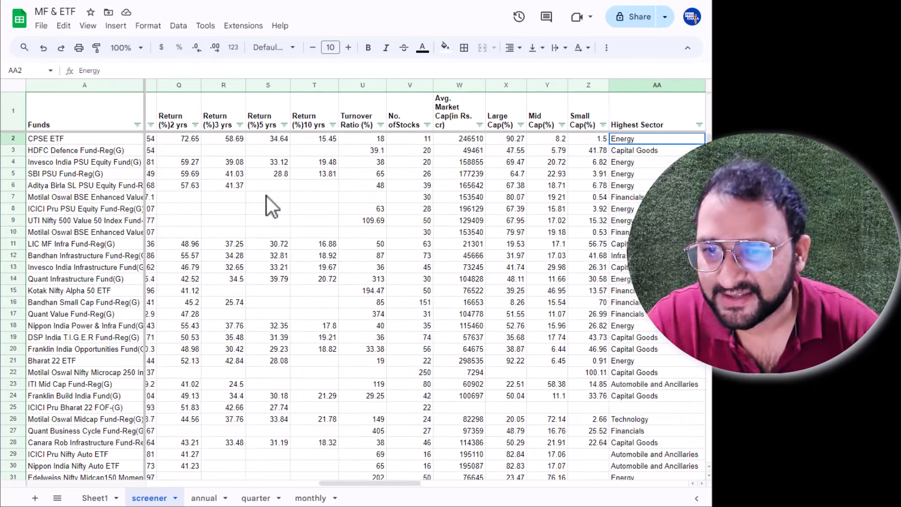
key(Right)
key(Right)
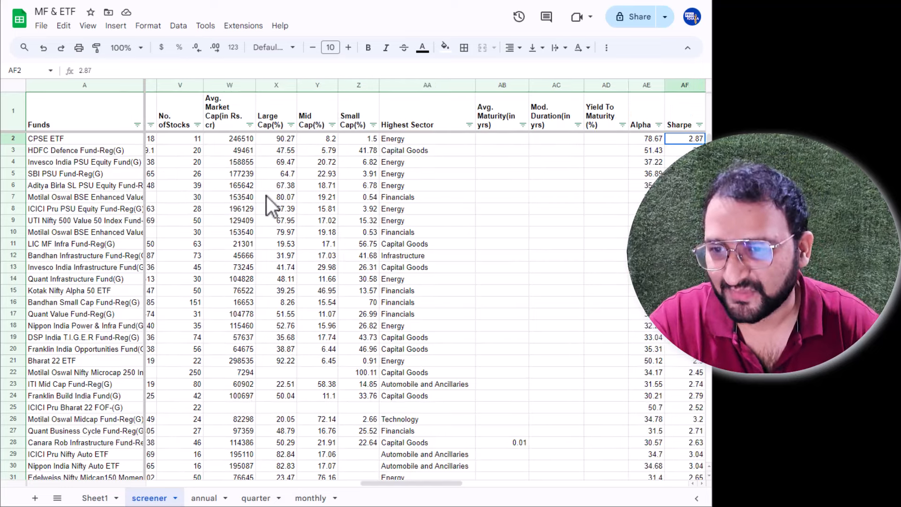
key(Right)
key(Right)
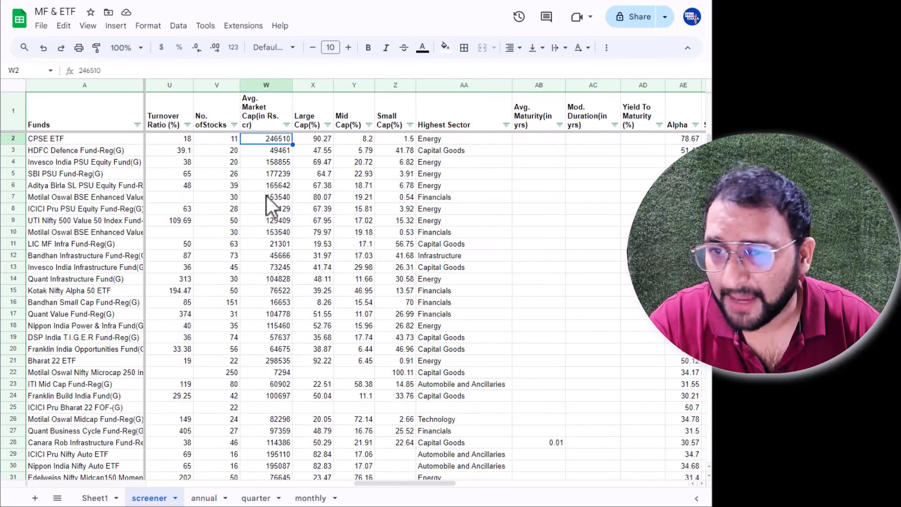
key(Right)
key(Right)
key(Right)
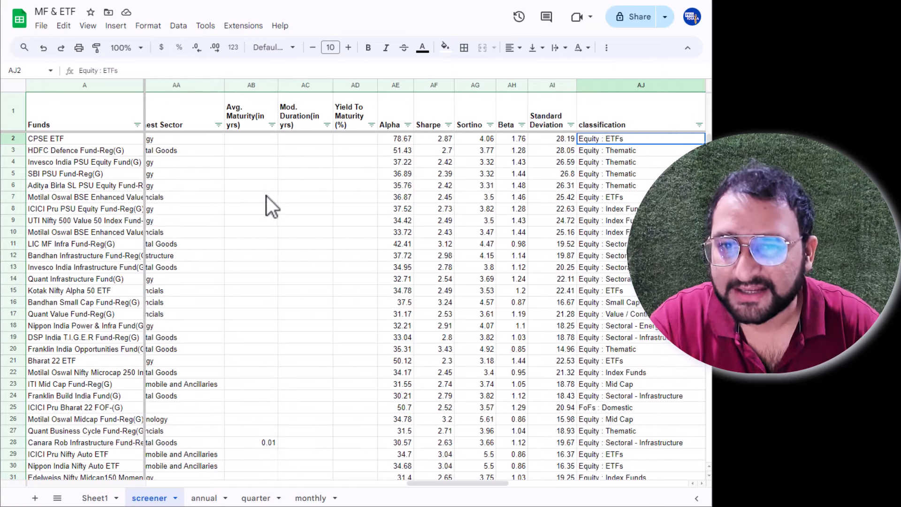
Step: Look back through the screener columns from classification to 52 WeekHigh (NAV)
key(Left)
key(Left)
key(Left)
key(Left)
key(Left)
key(Left)
key(Left)
key(Left)
key(Left)
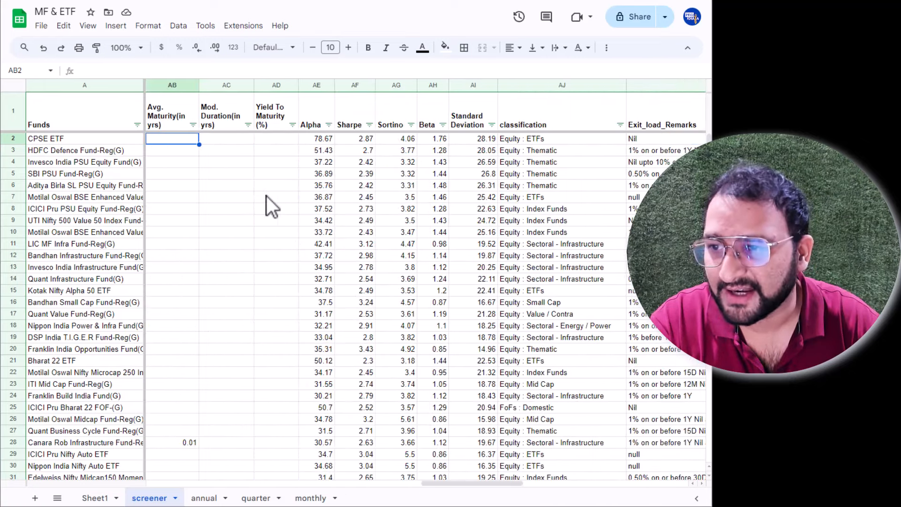
key(Left)
key(Left)
key(Left)
key(Left)
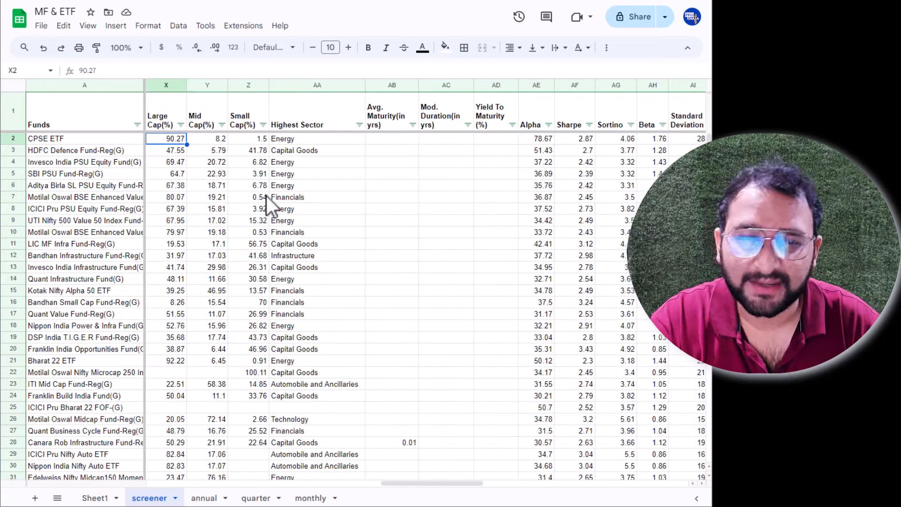
key(Left)
key(Left)
key(Left)
key(Left)
key(Left)
key(Left)
key(Left)
key(Left)
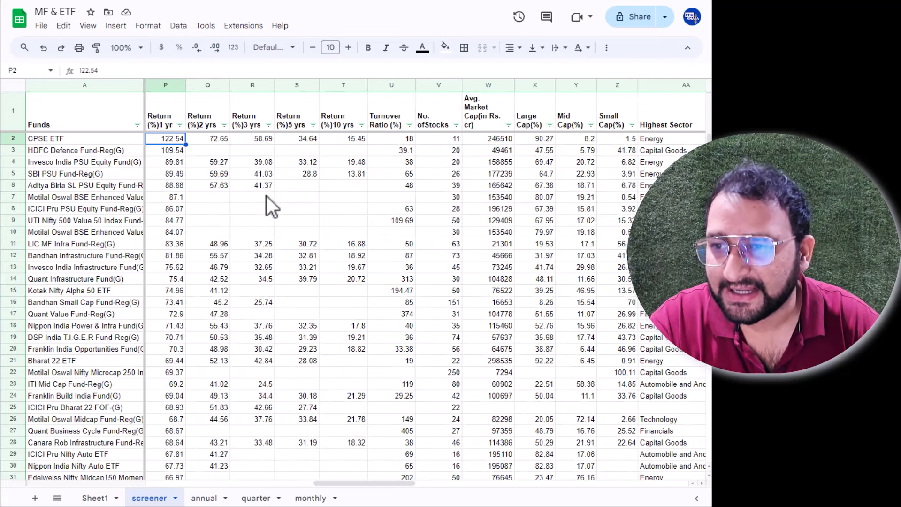
key(Left)
key(Left)
key(Left)
key(Left)
key(Left)
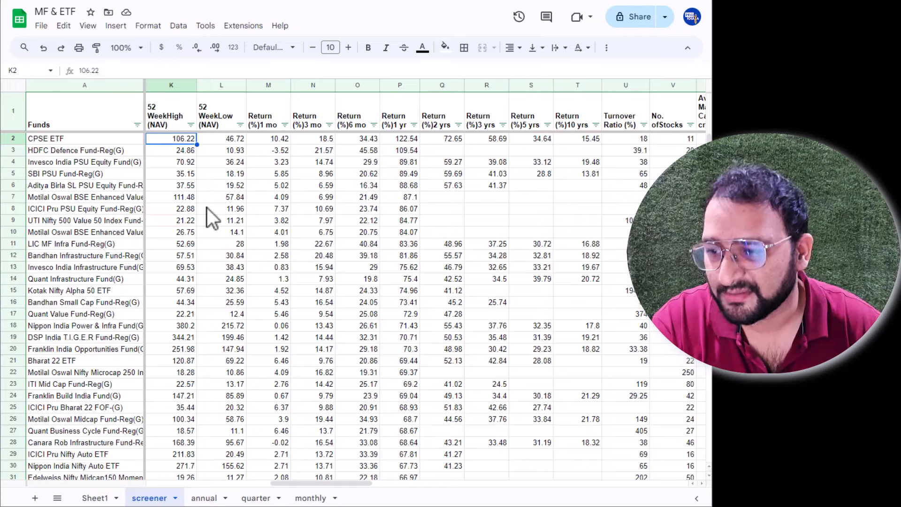
Step: Make the annual sheet's header row bold and add a filter to it
click(197, 499)
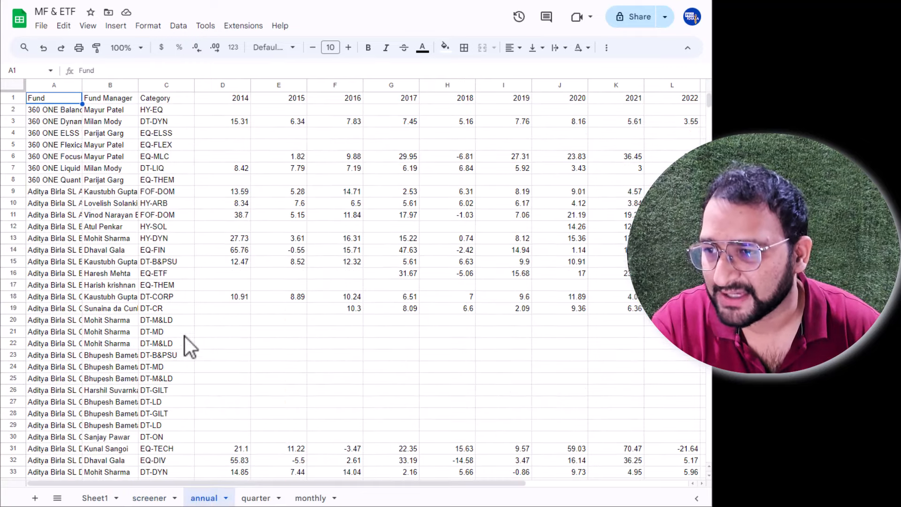
click(13, 98)
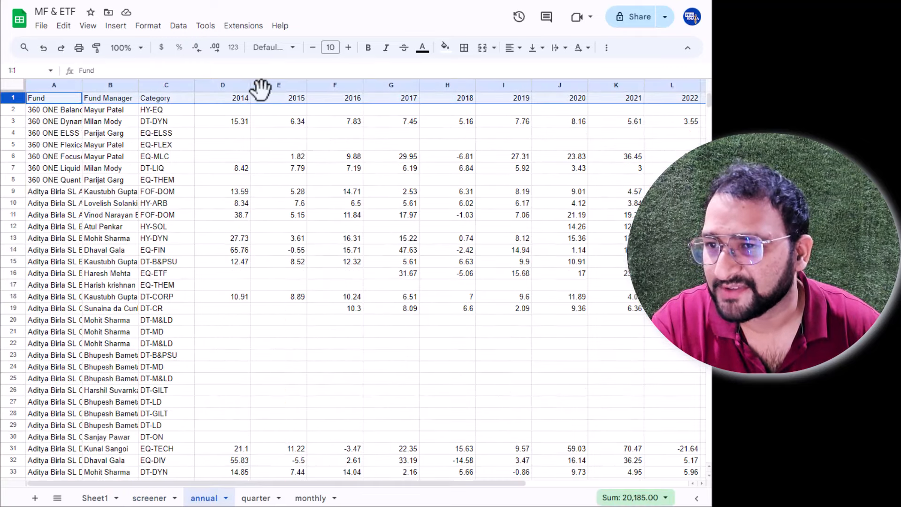
click(607, 48)
click(564, 70)
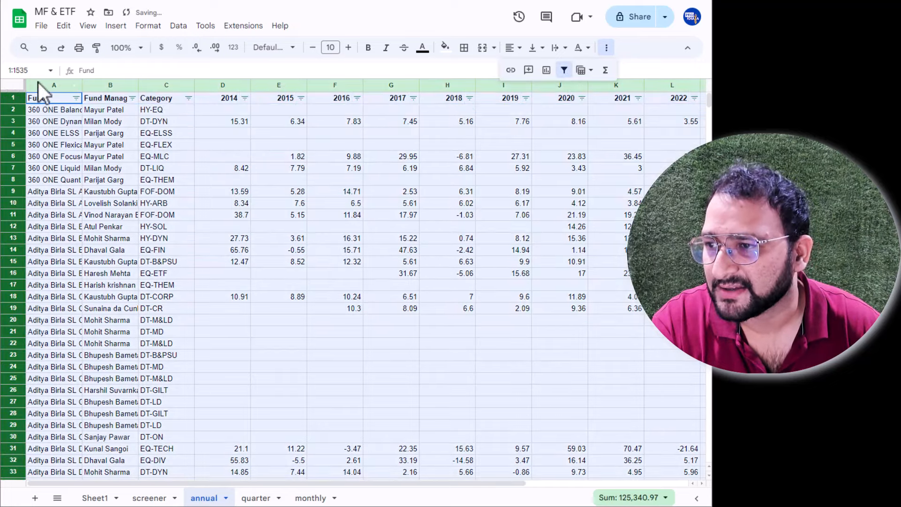
Step: Fit all column widths on the annual sheet to their contents and narrow the Fund column to slightly more than the Fund Manager column's width
key(ctrl+a)
double_click(83, 85)
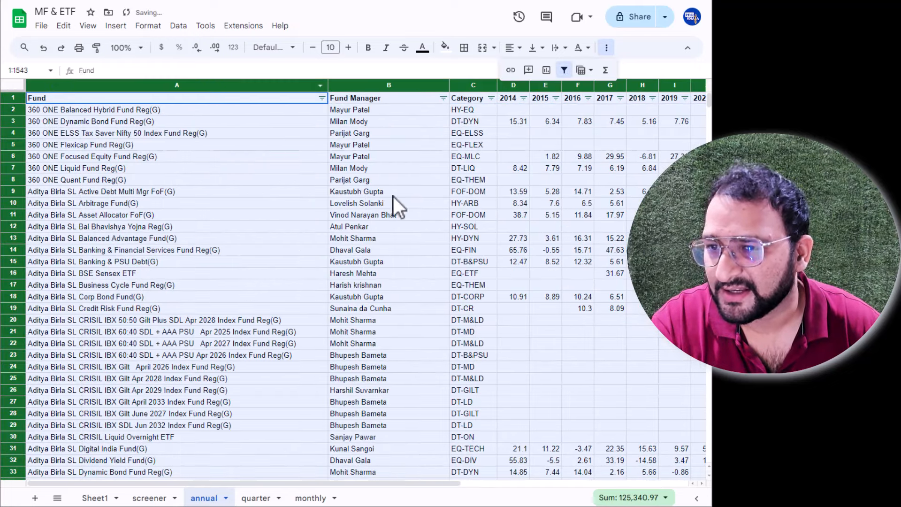
click(474, 203)
drag(327, 85, 160, 99)
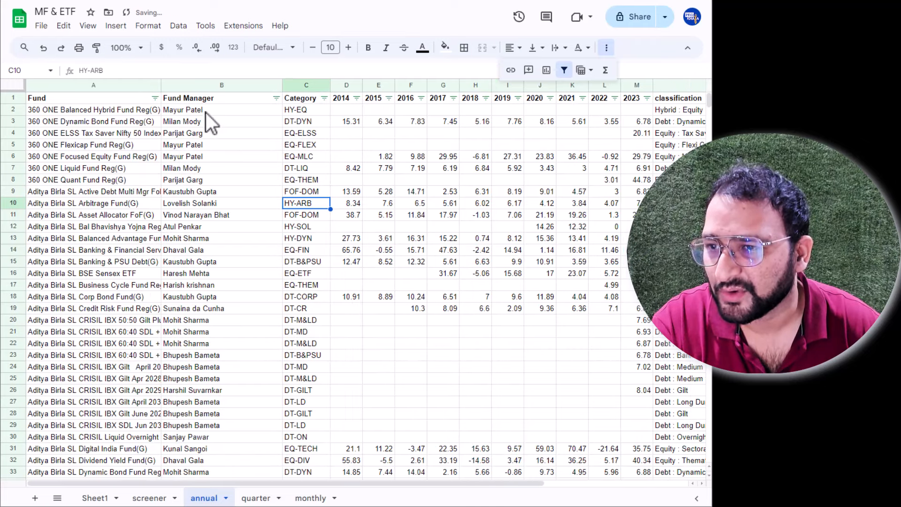
Step: Freeze the header row and the Fund column of the annual sheet
click(206, 111)
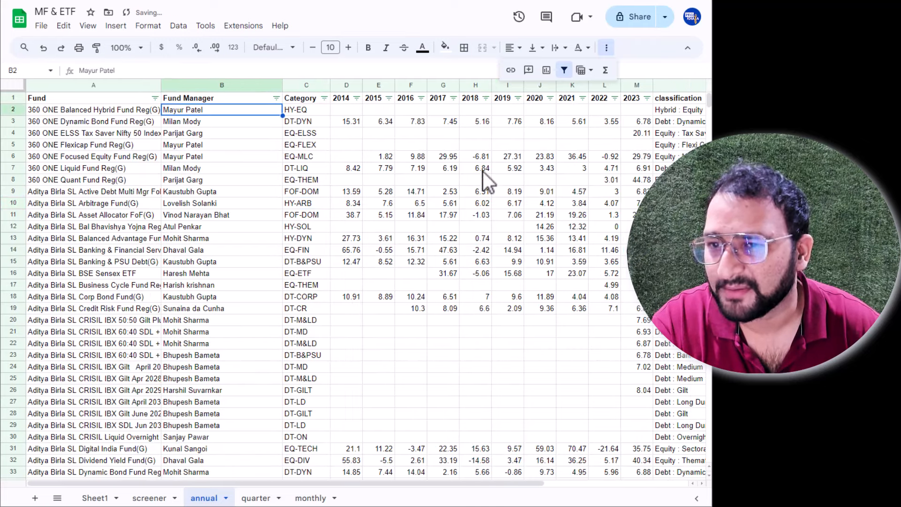
click(87, 26)
mouse_move(136, 65)
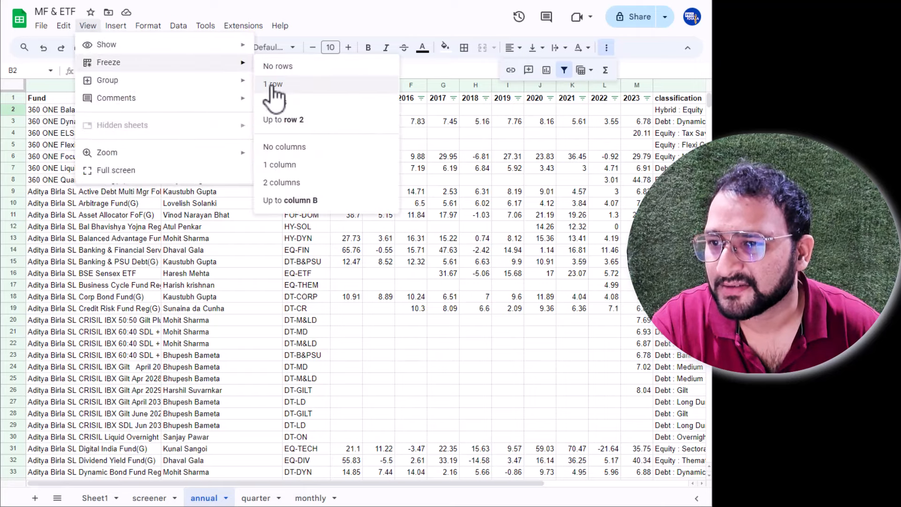
click(277, 83)
click(88, 25)
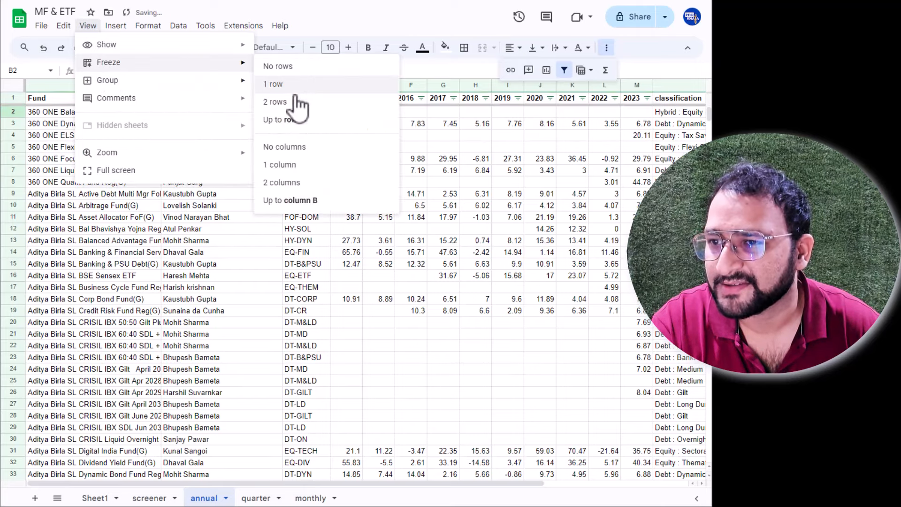
click(281, 163)
click(324, 147)
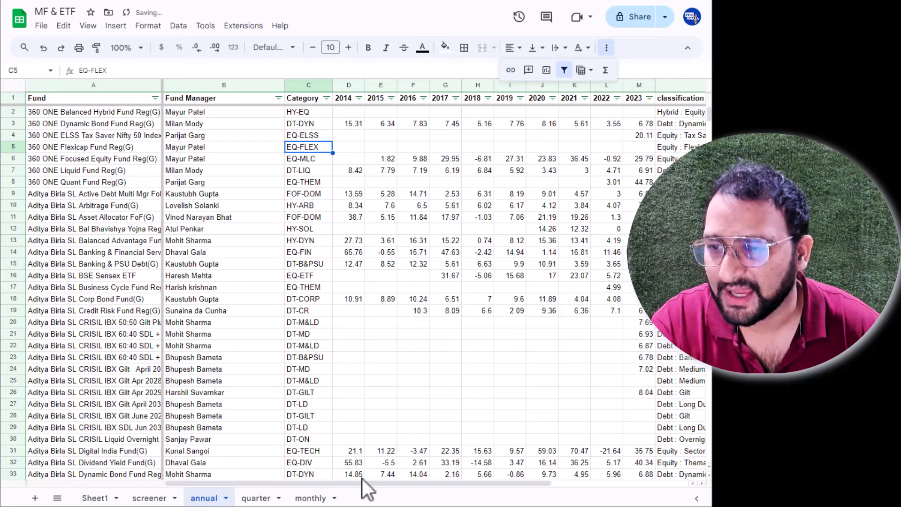
Step: Sort the annual sheet by the 2023 column from Z to A
scroll(361, 482, right, 4)
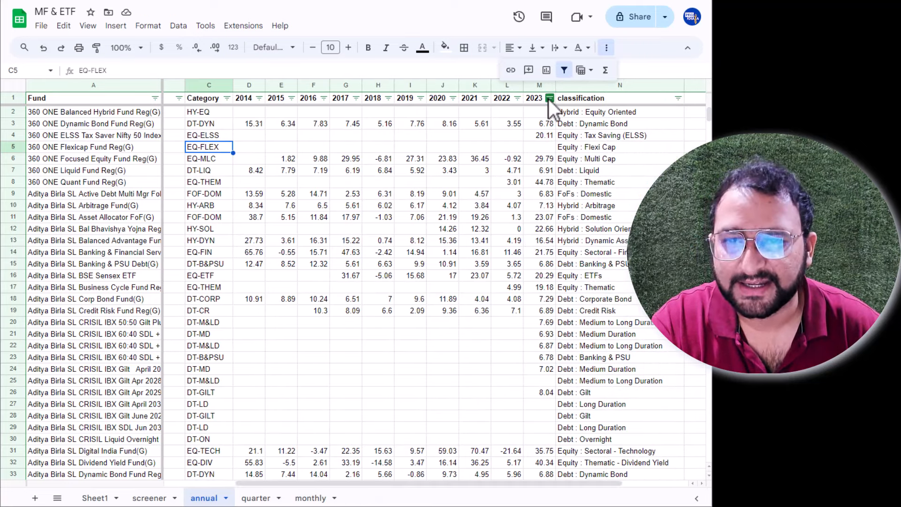
click(549, 98)
click(519, 133)
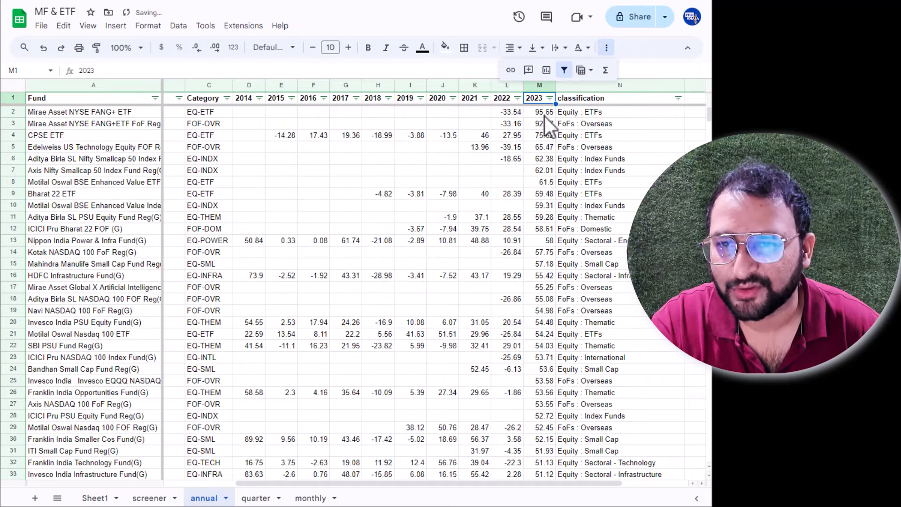
Step: Examine the funds with the highest 2023 returns and their yearly figures on the annual sheet
click(84, 113)
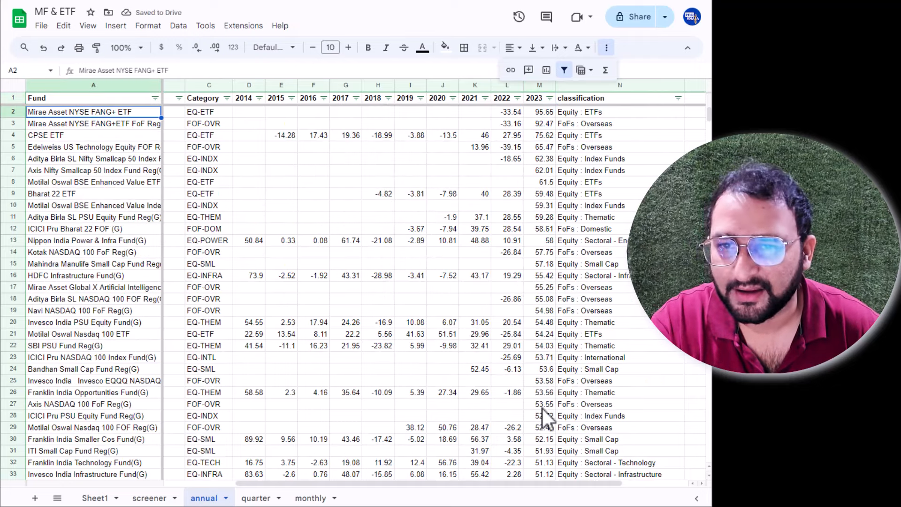
drag(520, 483, 486, 494)
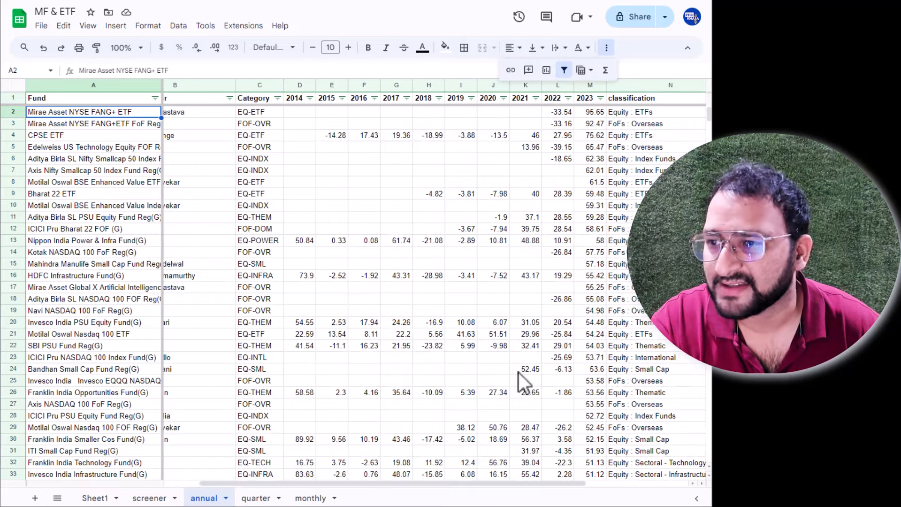
click(590, 115)
drag(708, 115, 702, 85)
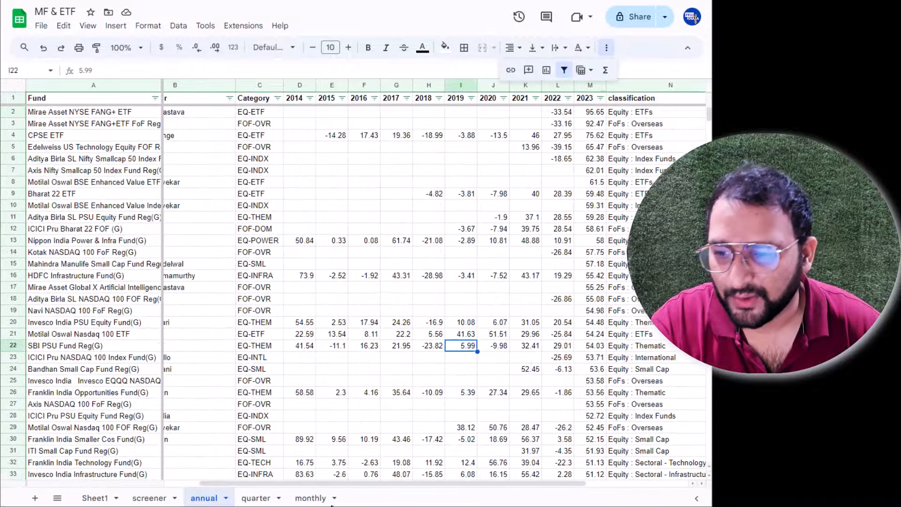
Step: Make the quarter sheet's header row bold and add a filter to it
click(256, 498)
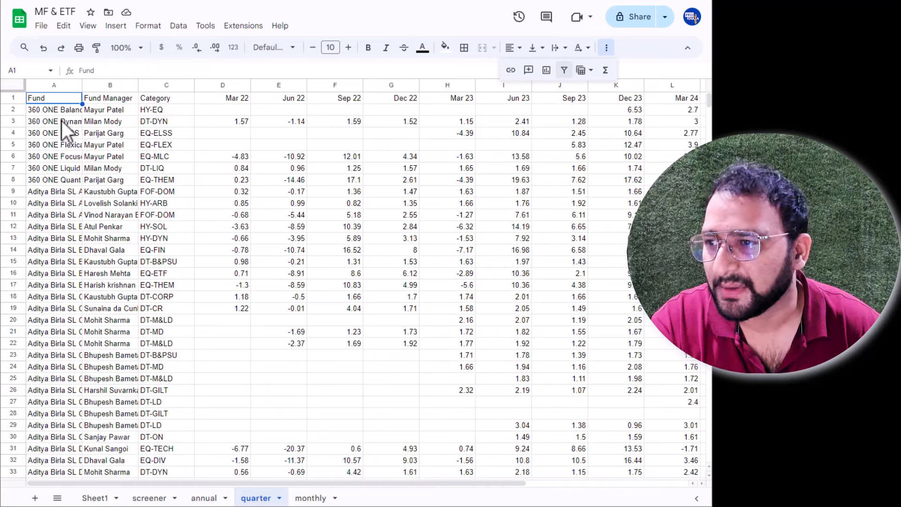
click(16, 100)
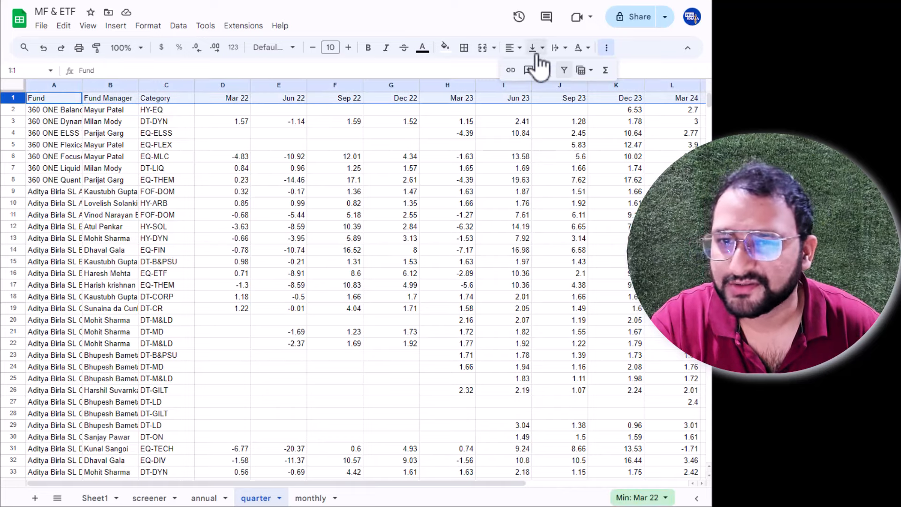
key(ctrl+alt+r)
click(118, 111)
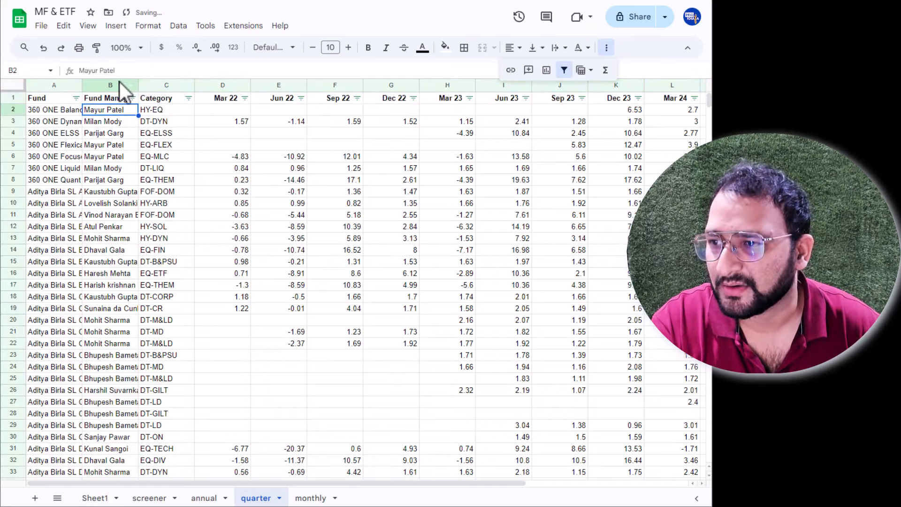
Step: Fit all column widths on the quarter sheet to their contents and narrow the Fund column to about half its fitted width
key(ctrl+a)
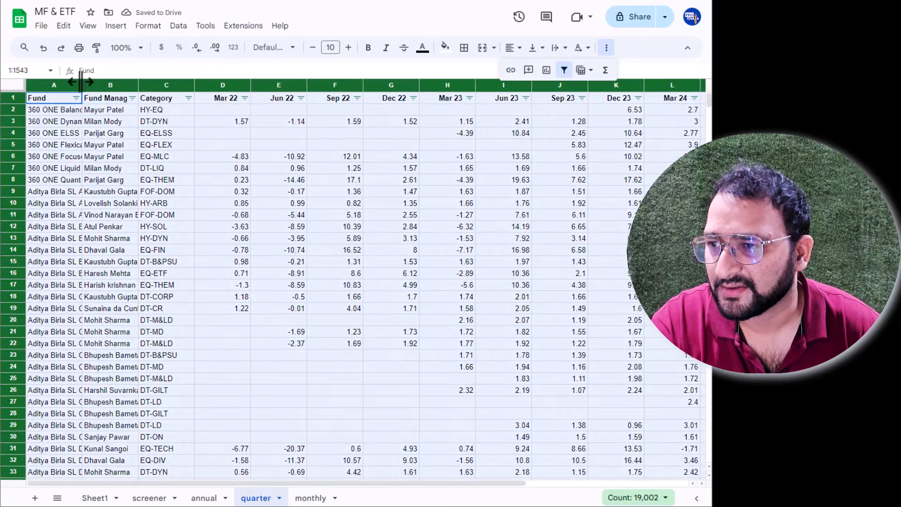
double_click(81, 82)
click(262, 156)
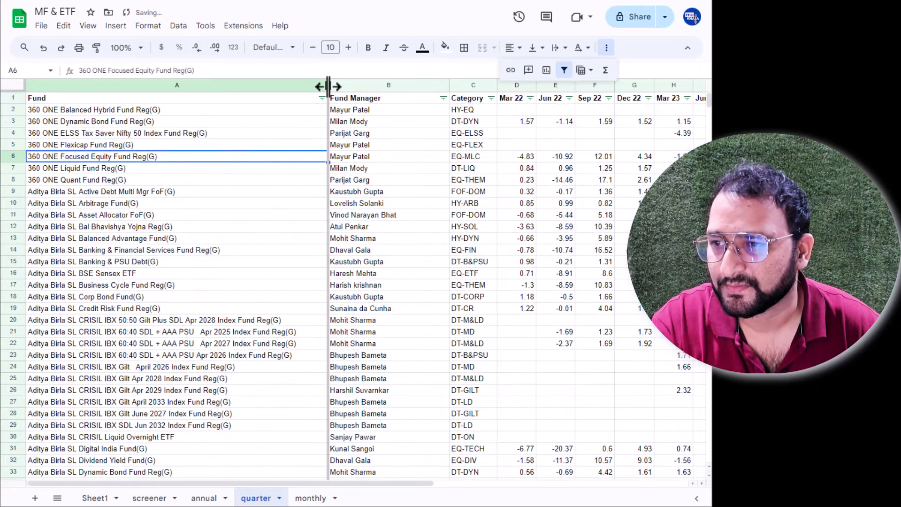
drag(328, 86, 168, 97)
Step: Freeze the header row and the Fund column of the quarter sheet
click(244, 111)
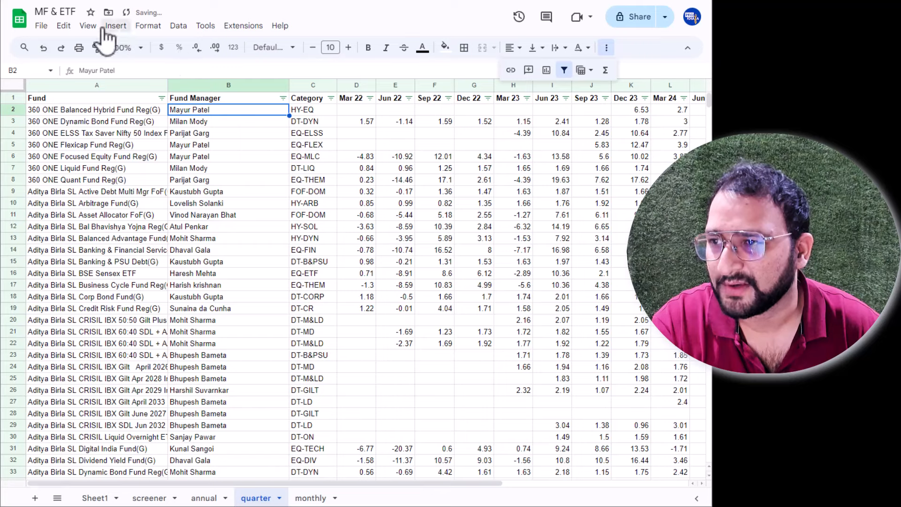
click(88, 25)
mouse_move(109, 62)
click(274, 83)
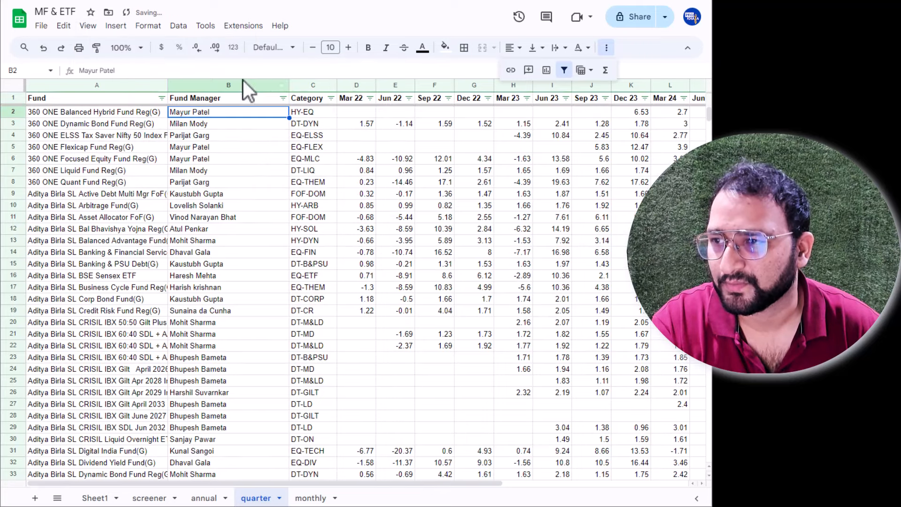
click(88, 25)
click(283, 165)
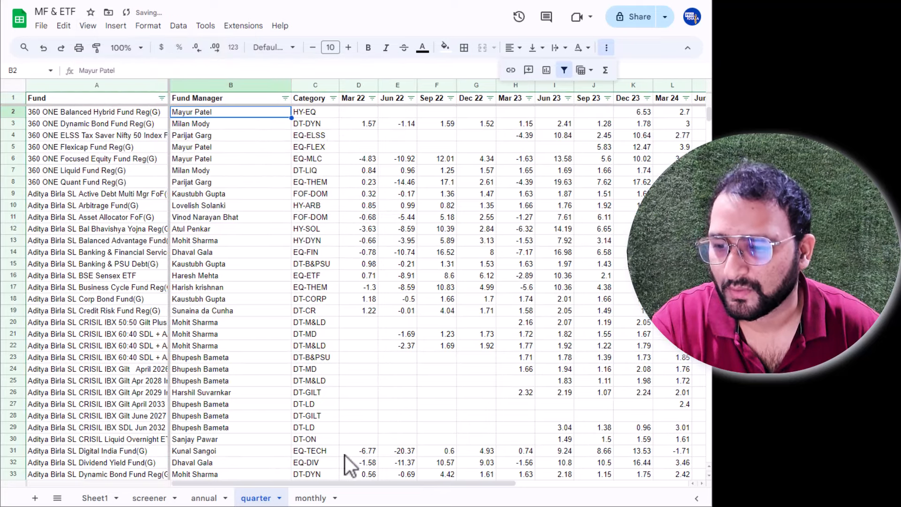
Step: Fit all column widths on the monthly sheet to their contents and narrow the Fund column to slightly less than the Fund Manager column's width
click(310, 499)
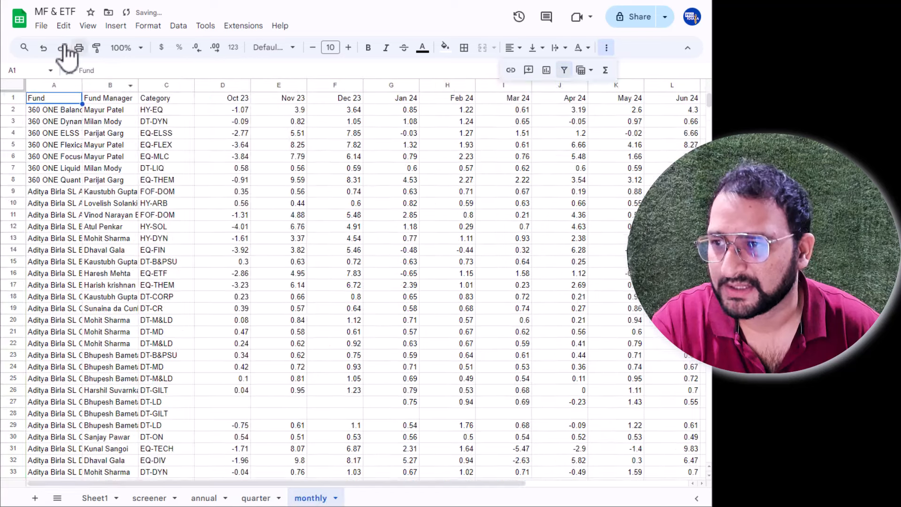
click(89, 26)
click(58, 110)
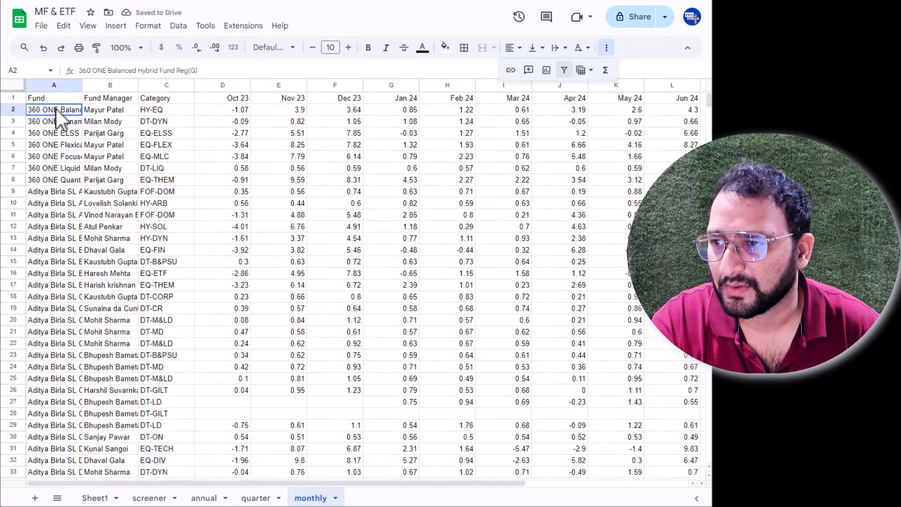
click(13, 85)
double_click(81, 86)
click(179, 168)
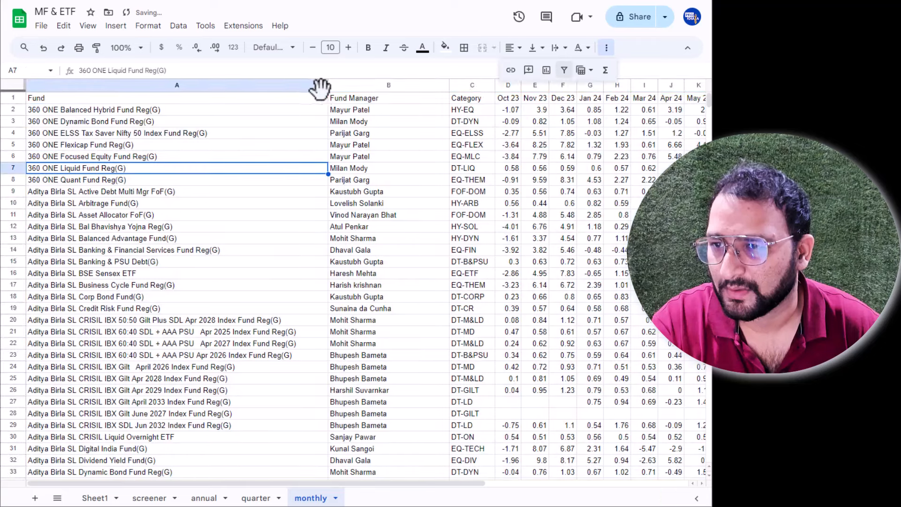
drag(327, 87, 136, 87)
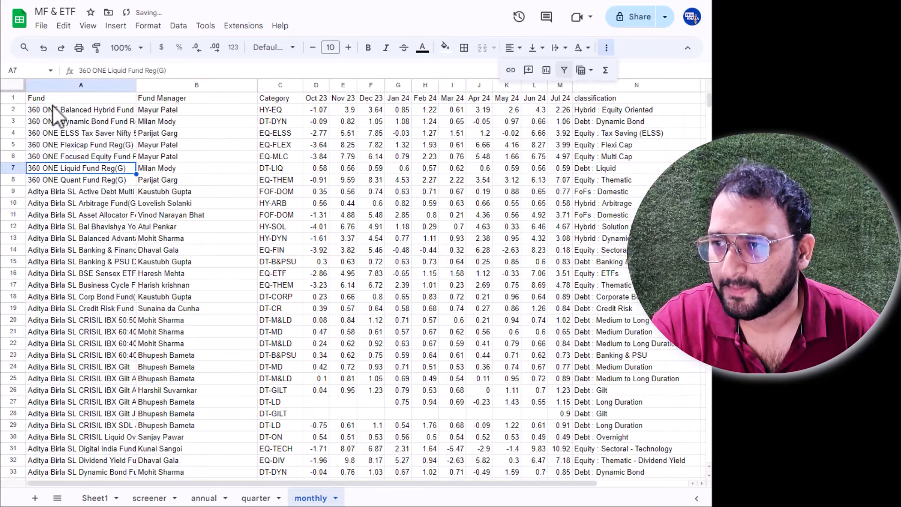
Step: Make the monthly sheet's header row bold and add a filter to it
click(10, 98)
click(564, 70)
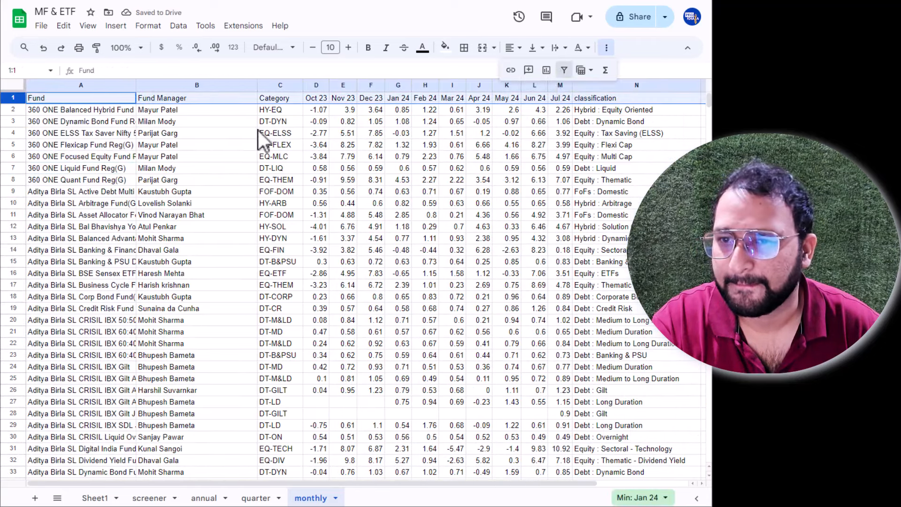
click(179, 112)
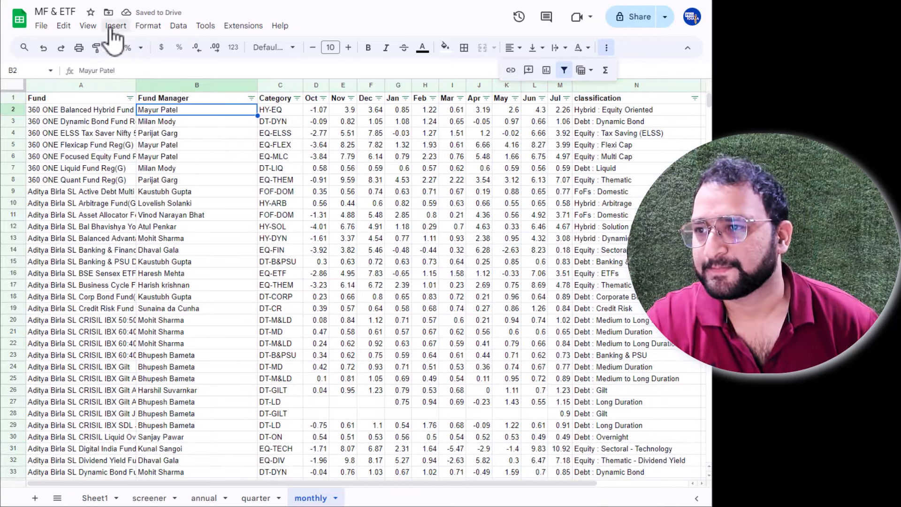
Step: Freeze the header row and the Fund column of the monthly sheet
click(88, 26)
mouse_move(197, 63)
click(280, 85)
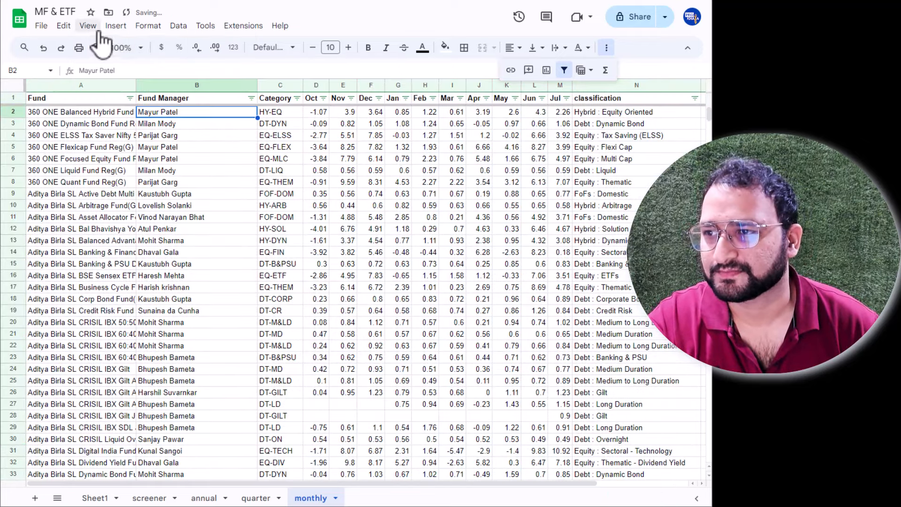
click(88, 26)
mouse_move(207, 82)
mouse_move(207, 63)
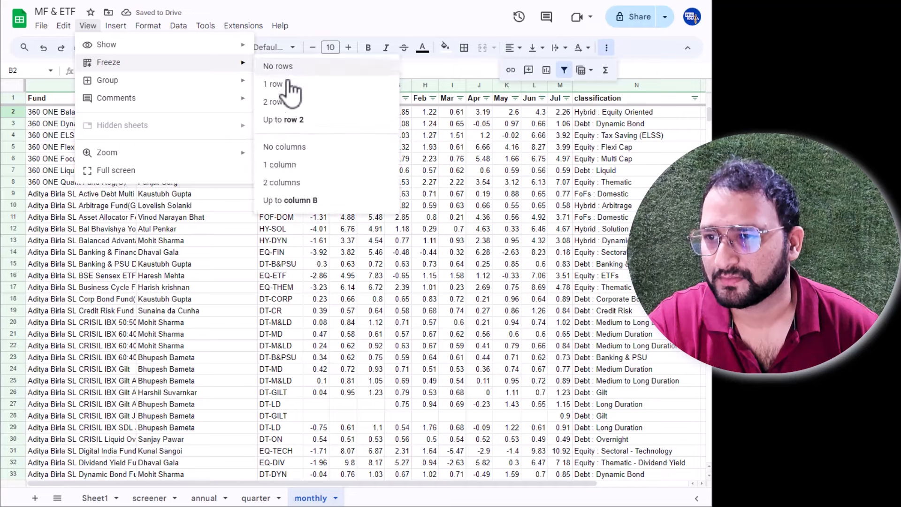
click(272, 162)
key(Down)
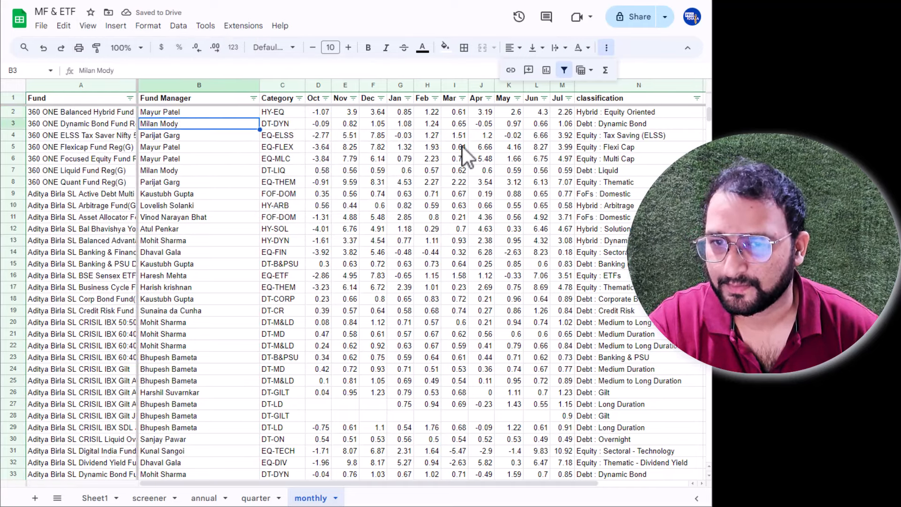
key(Down)
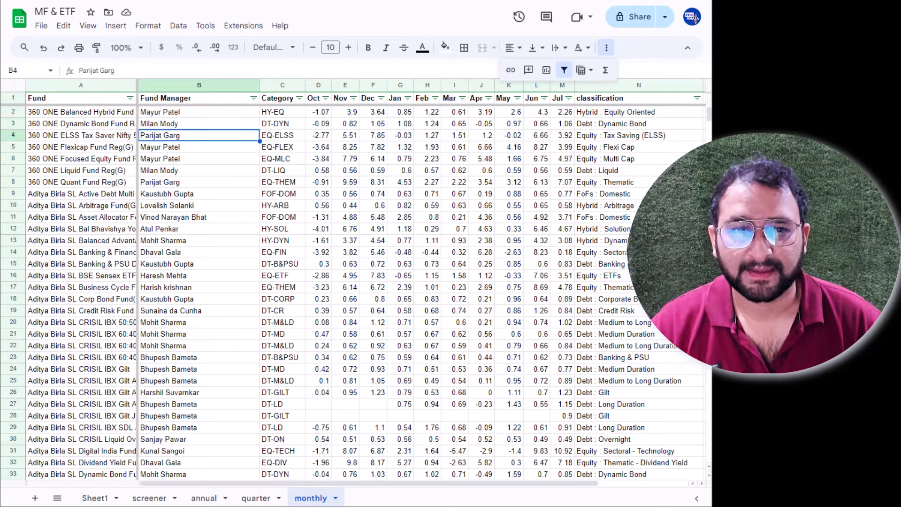
Step: Sort the monthly sheet by the Jul 24 column in descending order and review the top funds' names and July returns
click(568, 98)
click(496, 137)
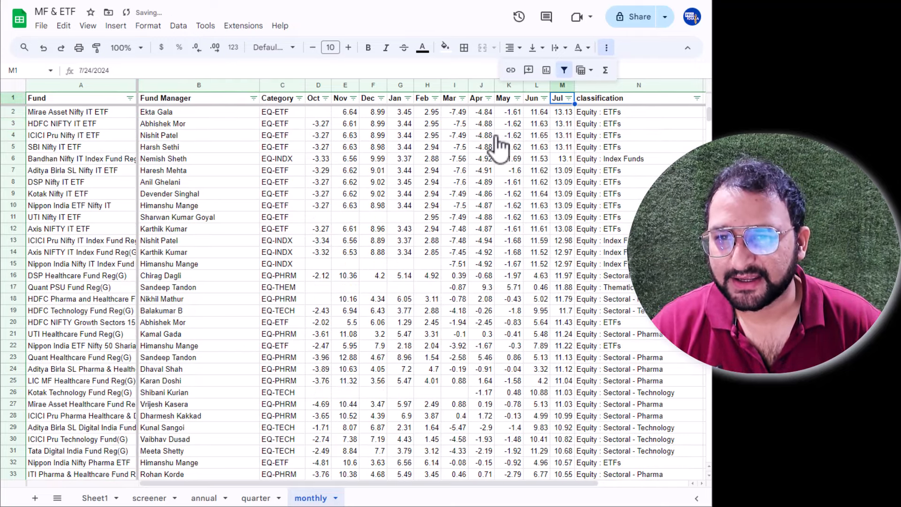
click(560, 113)
drag(73, 115, 70, 232)
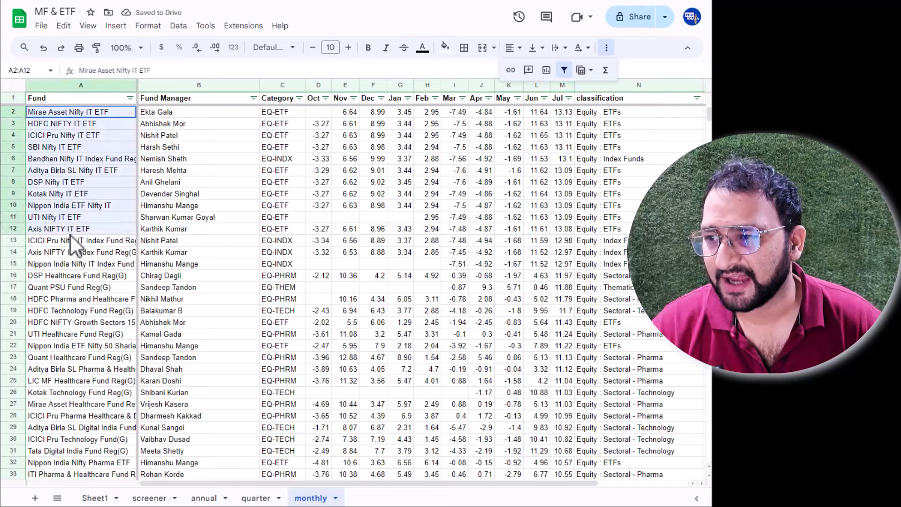
drag(568, 114, 570, 242)
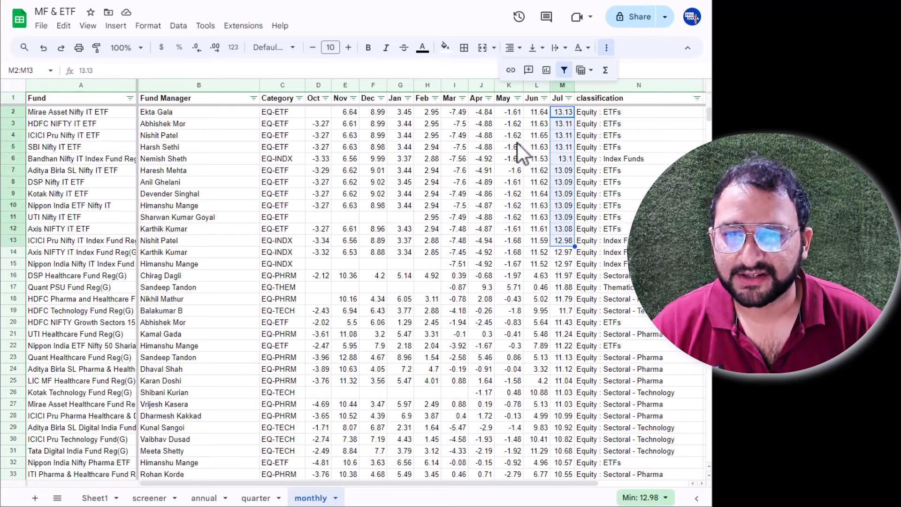
click(75, 113)
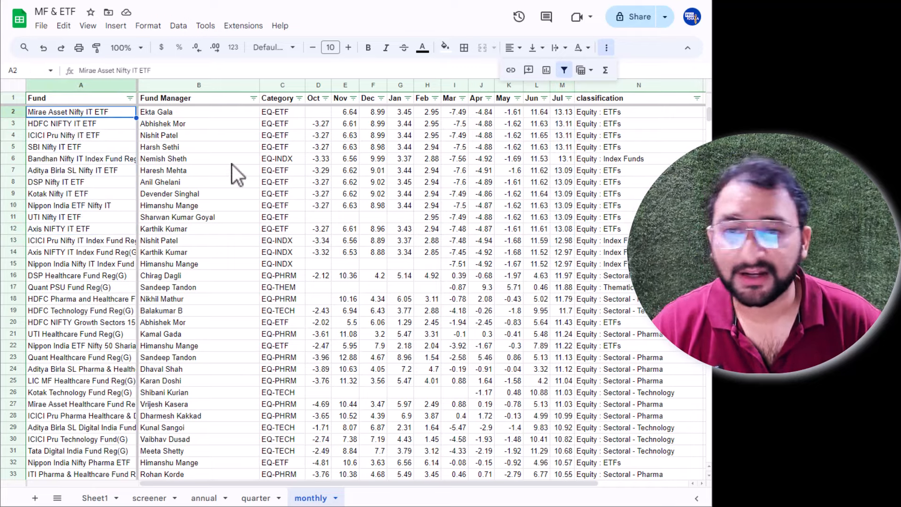
Step: Sort the quarter sheet by the Jun 24 column in descending order
click(256, 497)
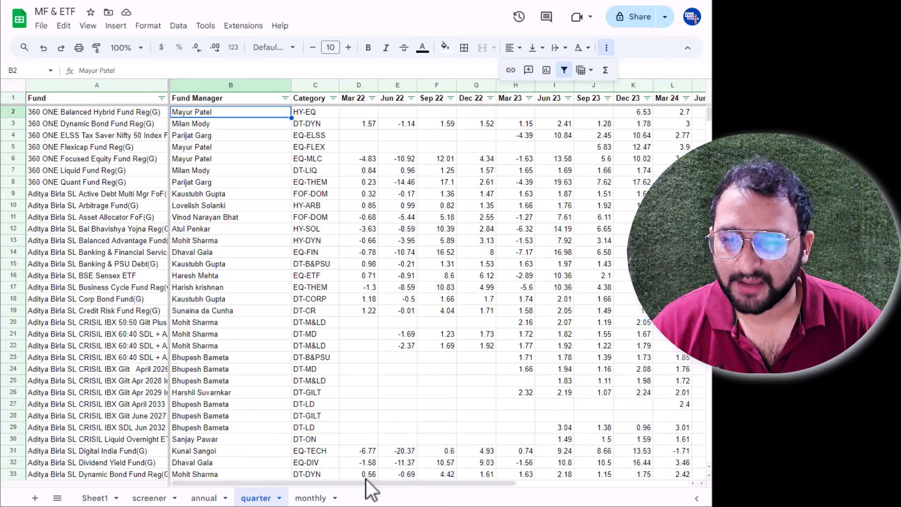
drag(366, 480, 469, 478)
click(570, 99)
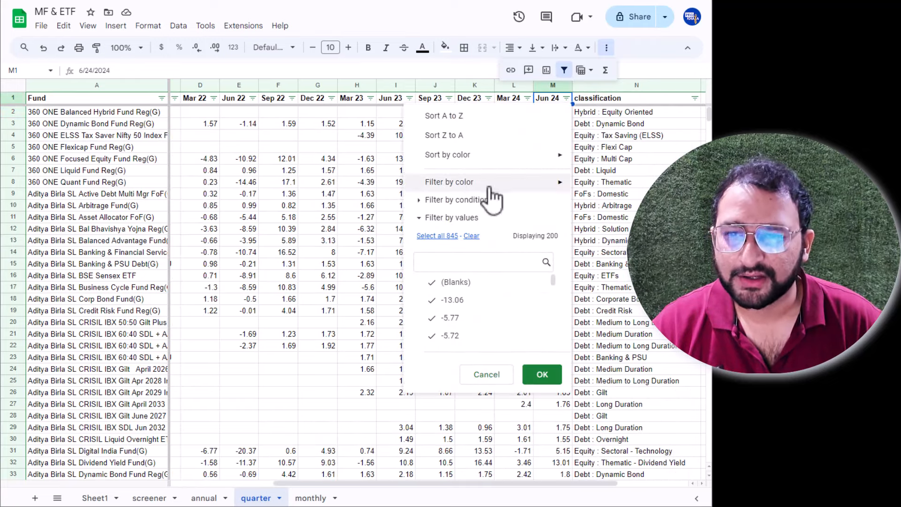
click(519, 129)
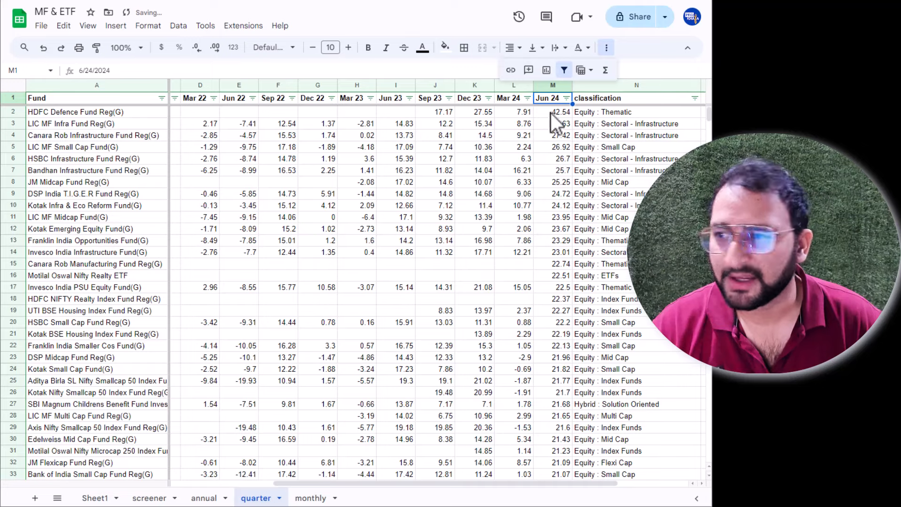
Step: Examine the names and Jun 24 returns of the top-ranked funds on the quarter sheet
click(146, 115)
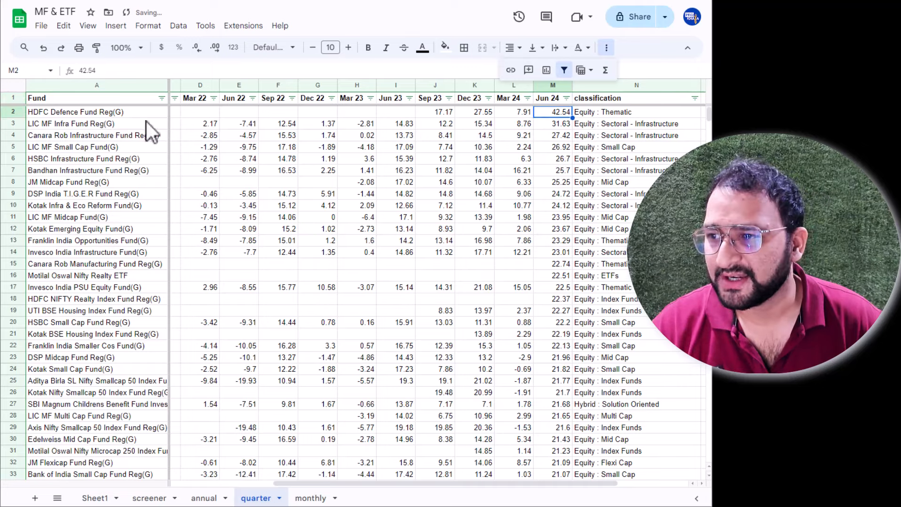
click(46, 123)
click(82, 138)
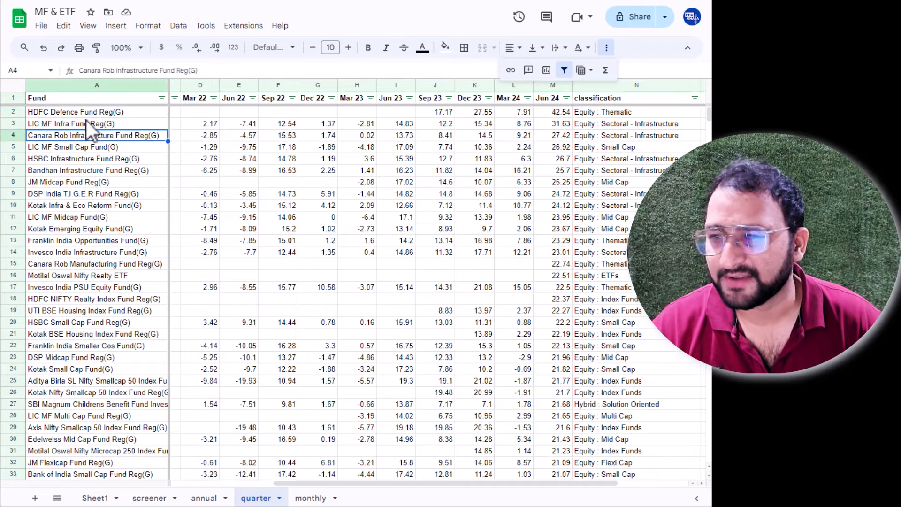
click(556, 113)
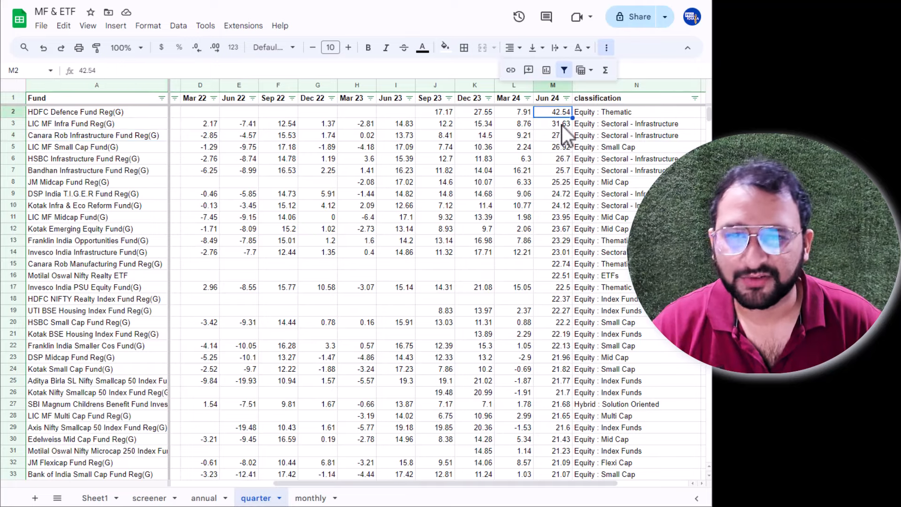
click(562, 124)
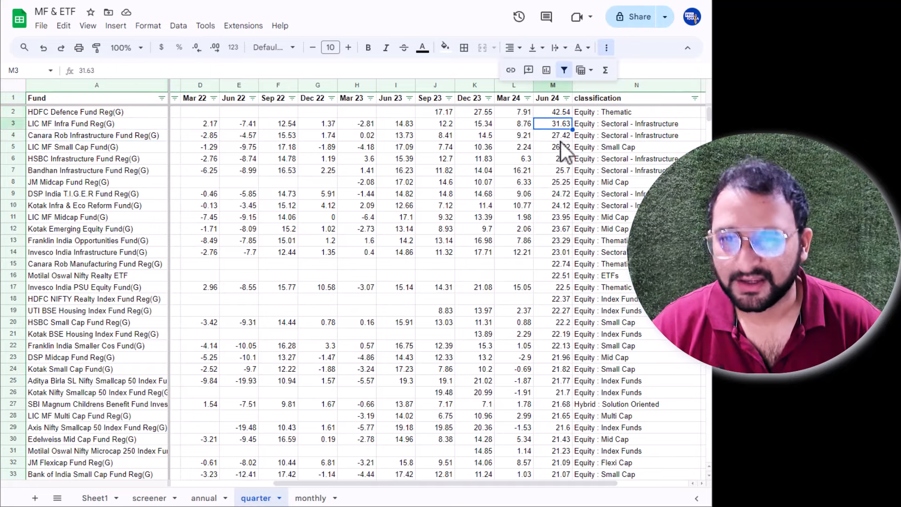
key(shift+Down)
key(shift+Down)
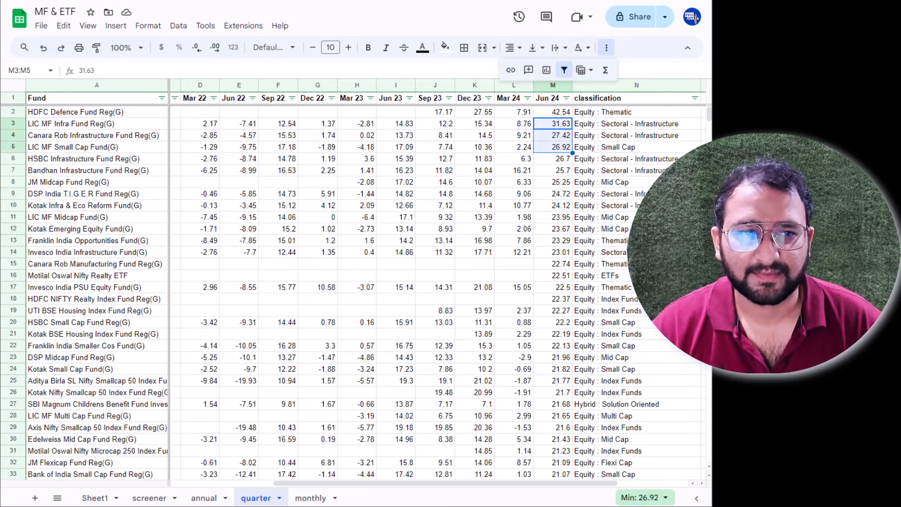
Step: Delete the empty Sheet1 from the spreadsheet
click(96, 498)
click(117, 498)
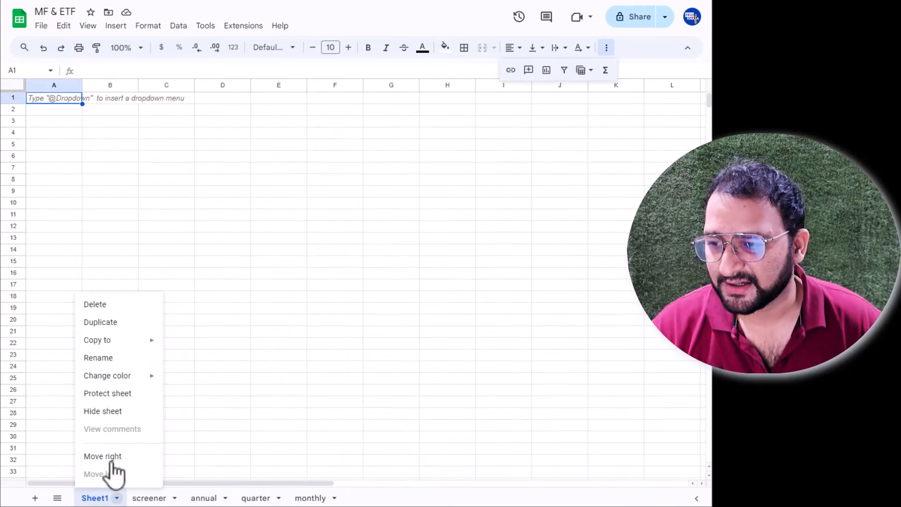
click(118, 304)
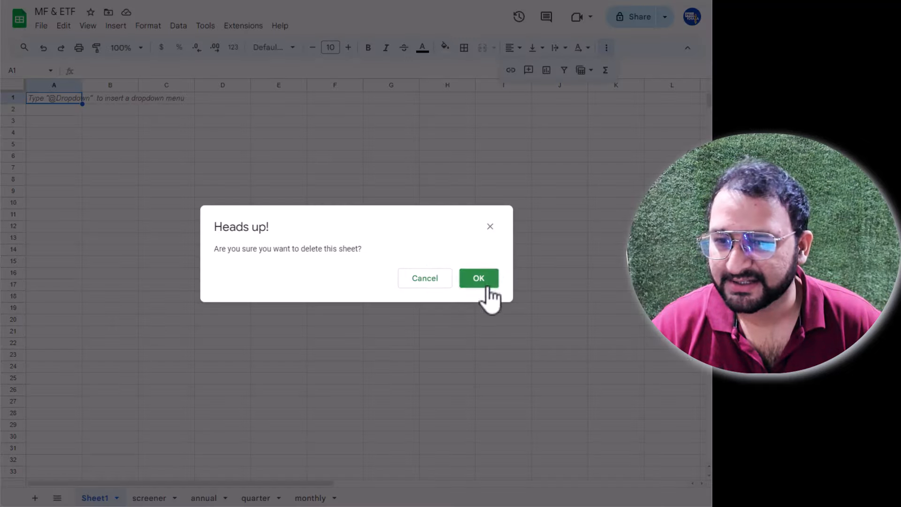
click(486, 284)
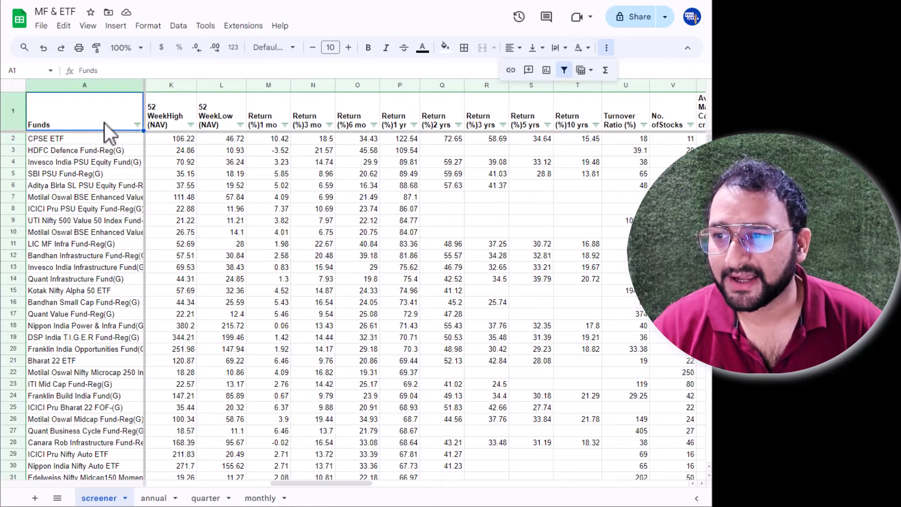
Step: Create a pivot table on a new sheet from the screener data range A1:AK1570
click(237, 176)
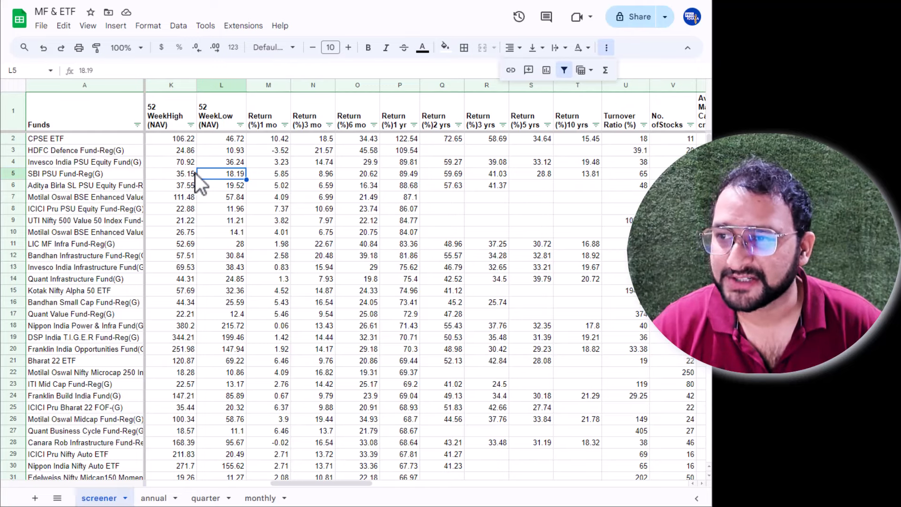
click(178, 160)
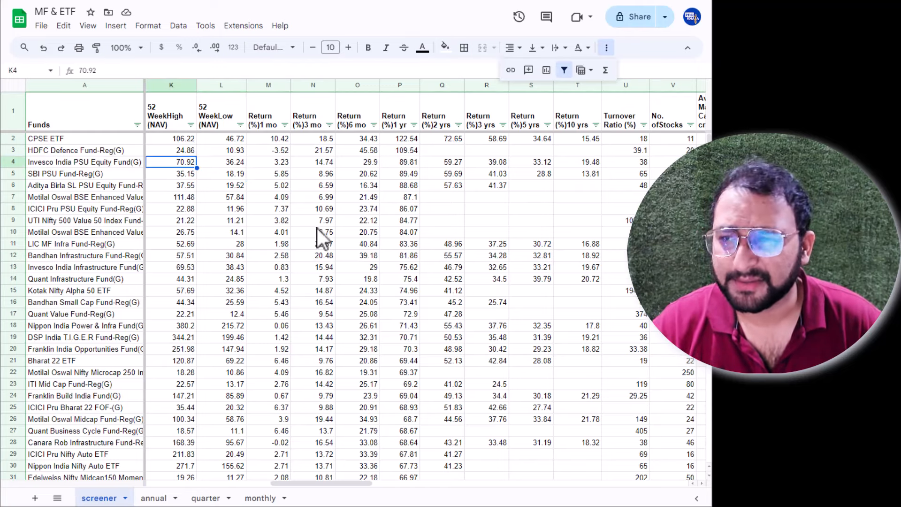
click(117, 28)
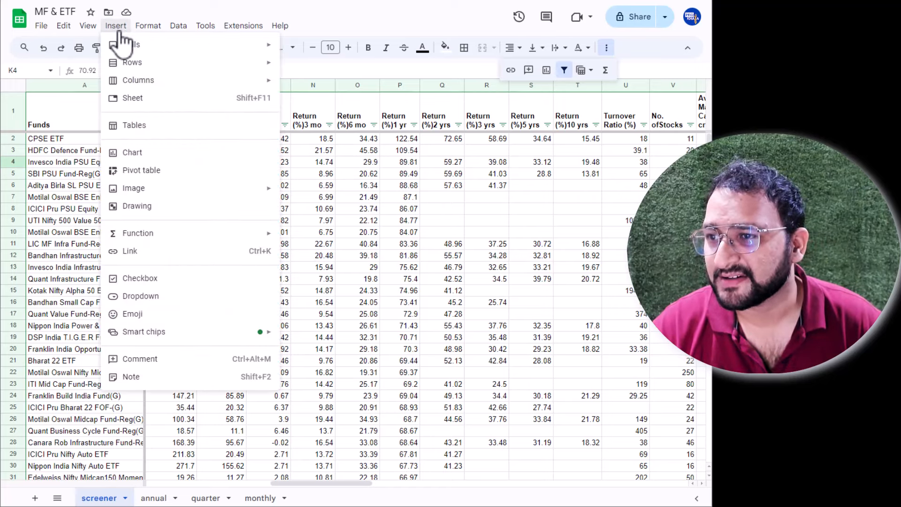
click(136, 171)
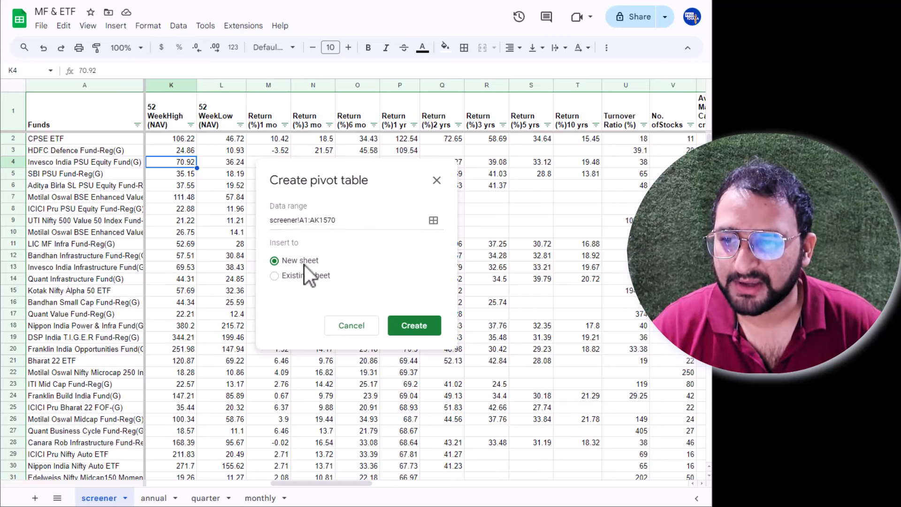
click(415, 328)
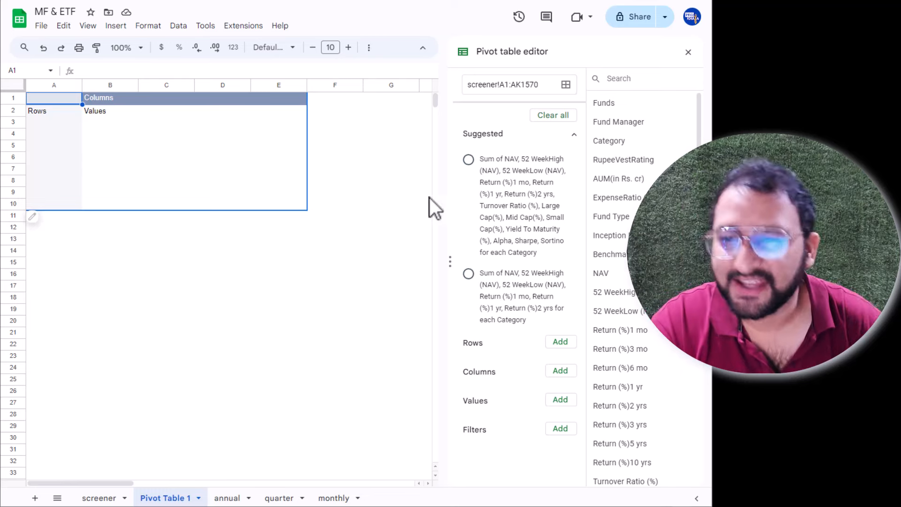
Step: Try the longer suggested pivot layout, summing NAV through Sortino for each Category, and look through its columns and value fields
click(468, 159)
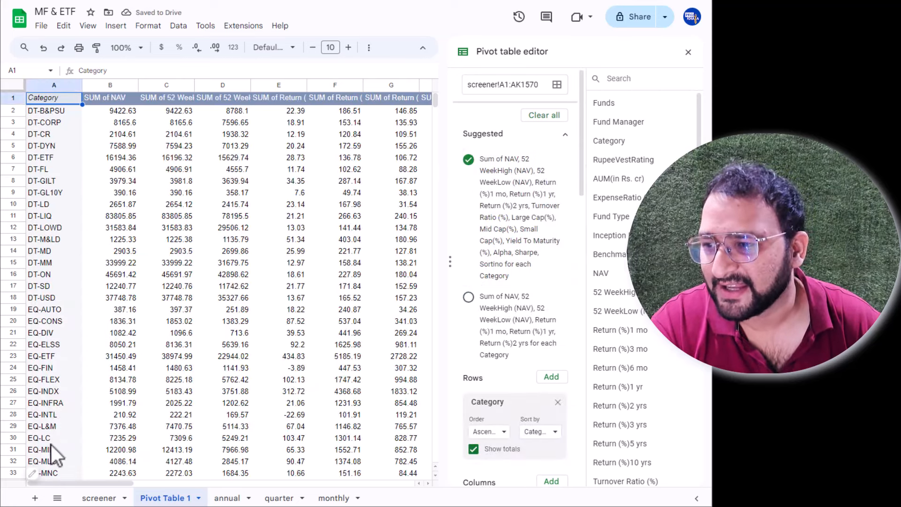
drag(61, 483, 93, 483)
scroll(497, 329, down, 2)
scroll(497, 328, down, 18)
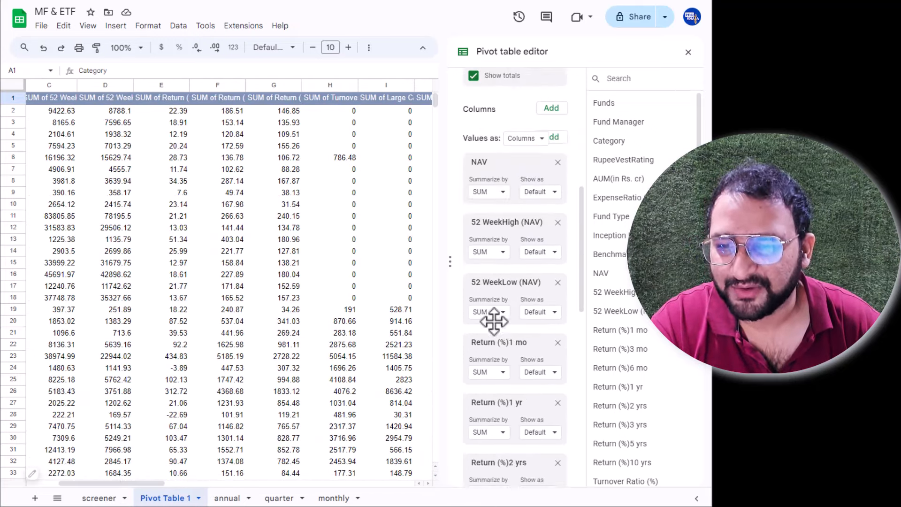
scroll(526, 337, up, 20)
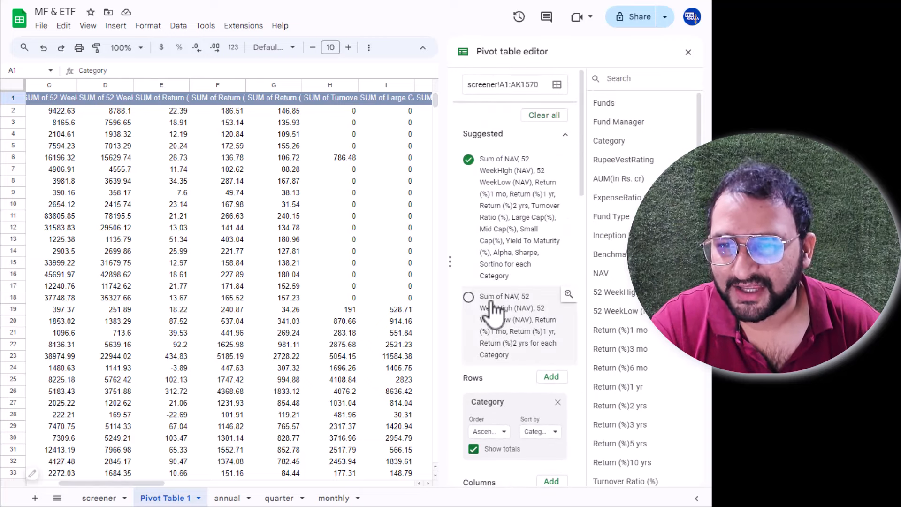
Step: Try the shorter suggested pivot layout, summing NAV, 52-week high and low, and 1-month, 1-year and 2-year returns per Category, and clear all its fields
click(469, 298)
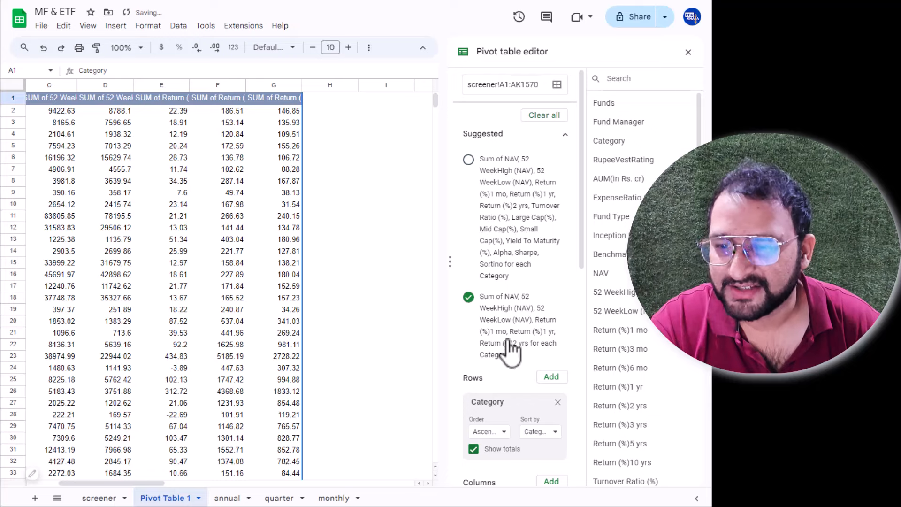
drag(86, 484, 56, 484)
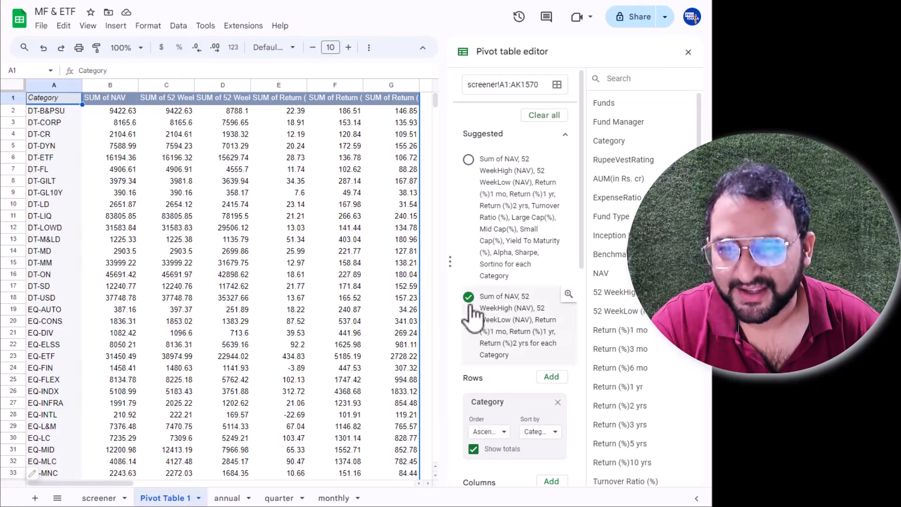
click(532, 118)
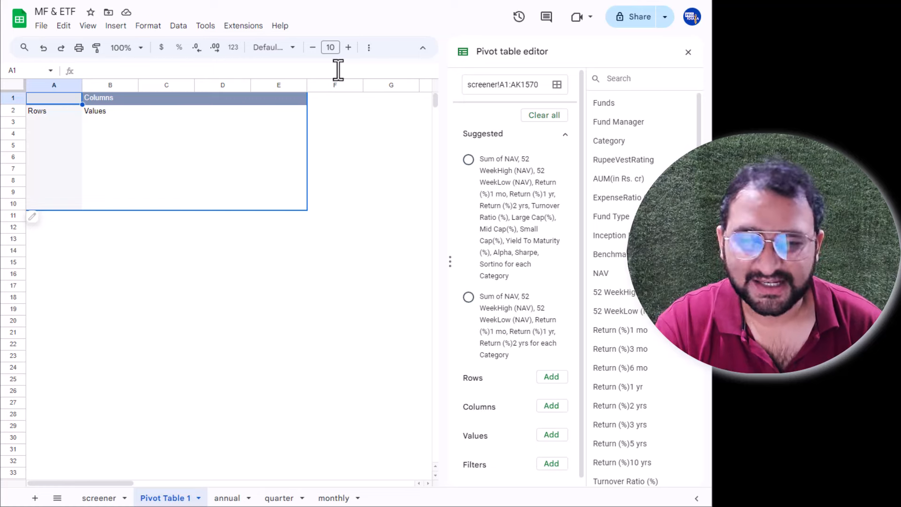
scroll(518, 305, down, 1)
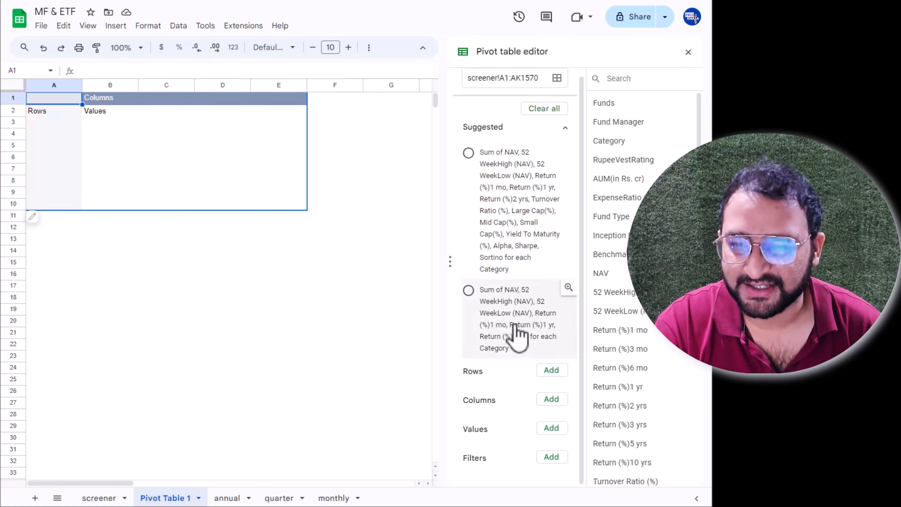
Step: Add the classification field as the pivot table's rows and look through the listed fund classes
scroll(626, 299, down, 6)
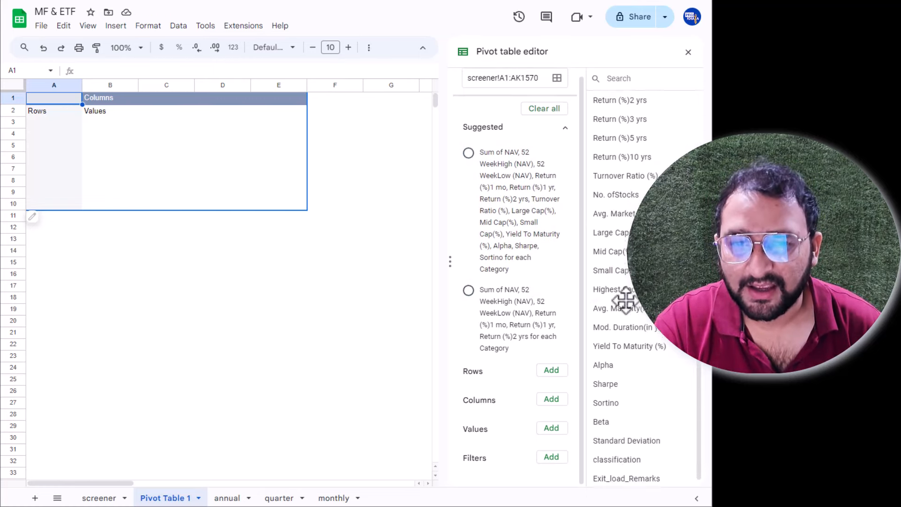
scroll(626, 299, down, 1)
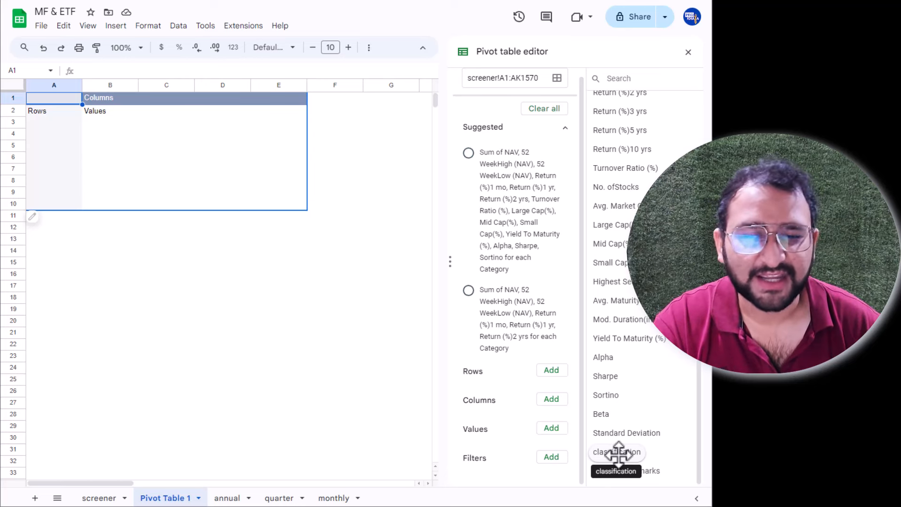
drag(620, 455, 508, 378)
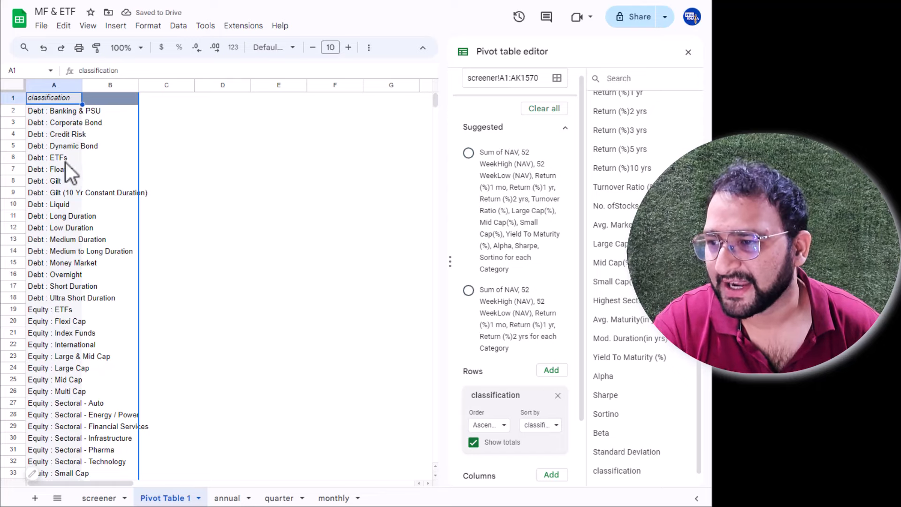
scroll(66, 163, down, 10)
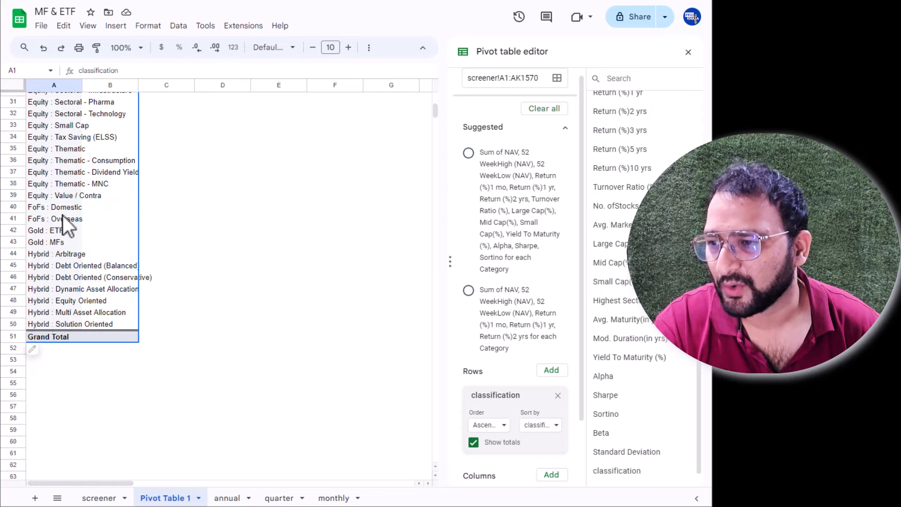
scroll(108, 260, up, 8)
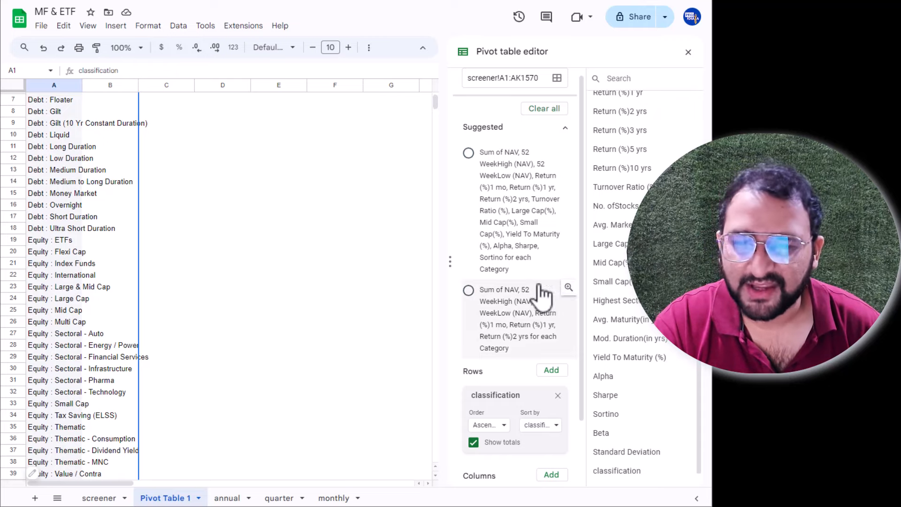
Step: Add Return (%)1 yr to the pivot table's values and summarize it by AVERAGE, keeping the default display
scroll(539, 298, down, 3)
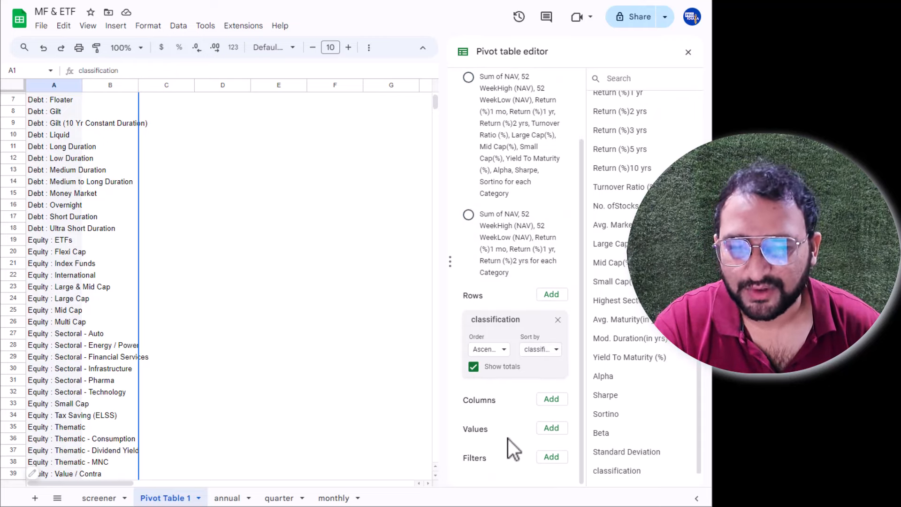
scroll(637, 366, up, 5)
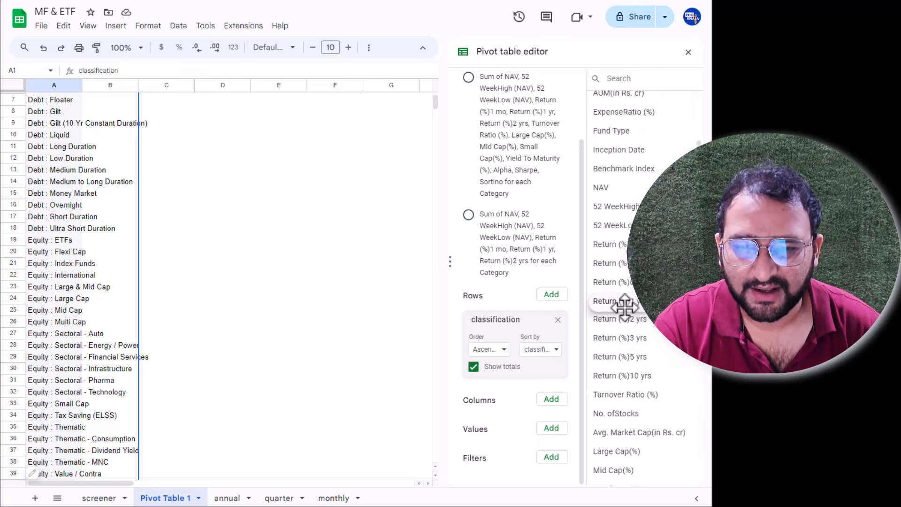
drag(623, 305, 502, 458)
scroll(512, 451, down, 1)
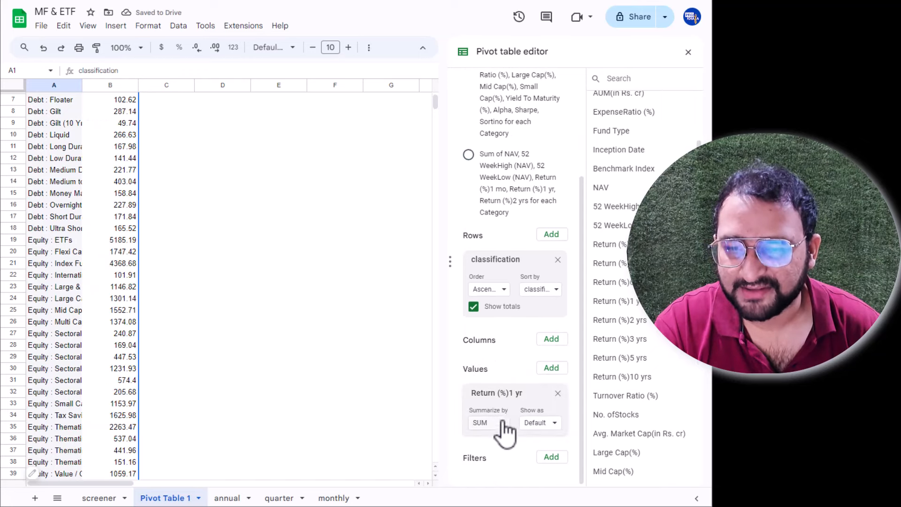
click(501, 425)
click(506, 259)
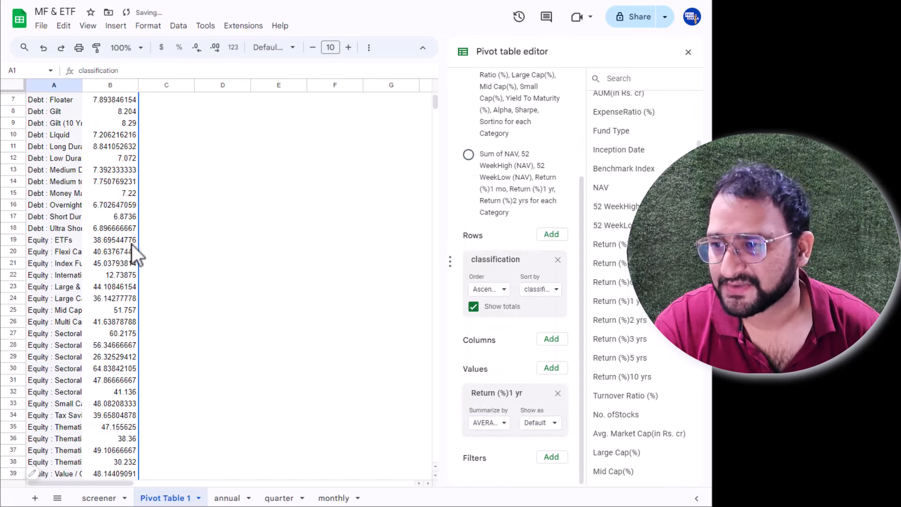
click(539, 423)
click(538, 424)
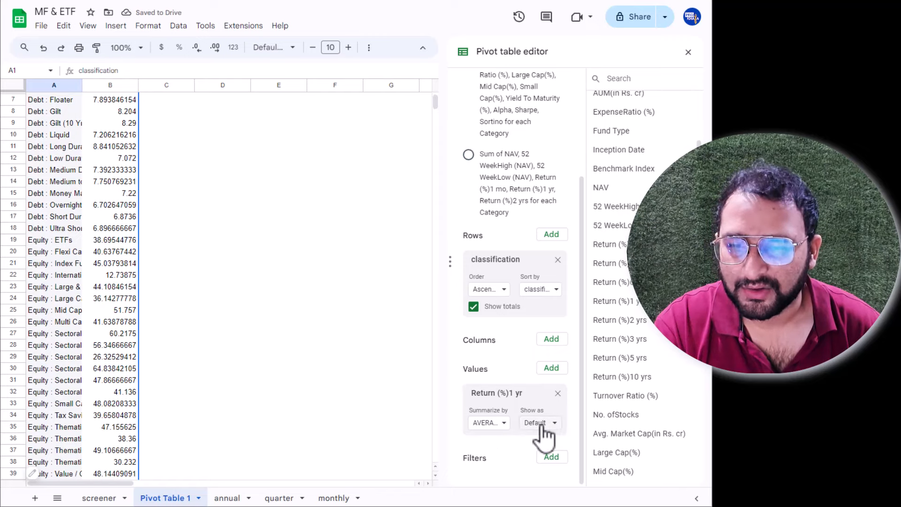
Step: Try filtering the pivot table by the Debt : Corporate Bond average return, and undo the filter
scroll(105, 193, up, 2)
click(114, 125)
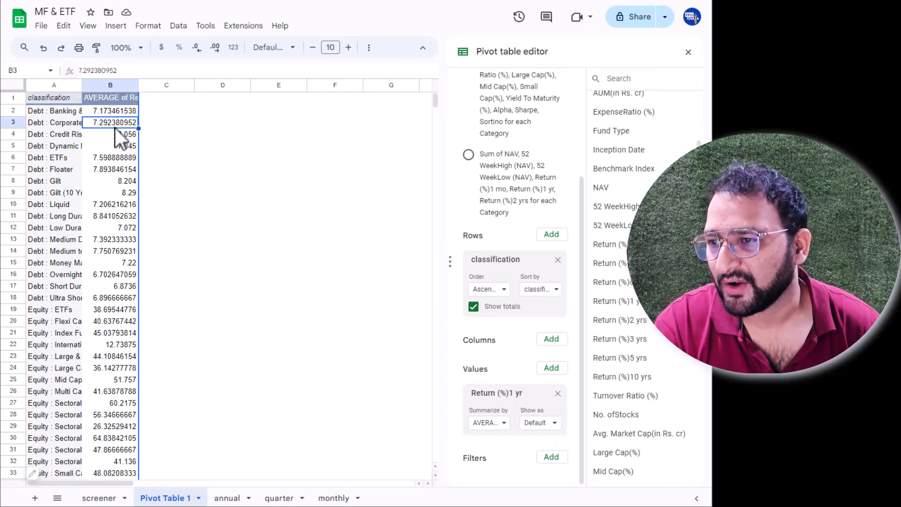
right_click(118, 125)
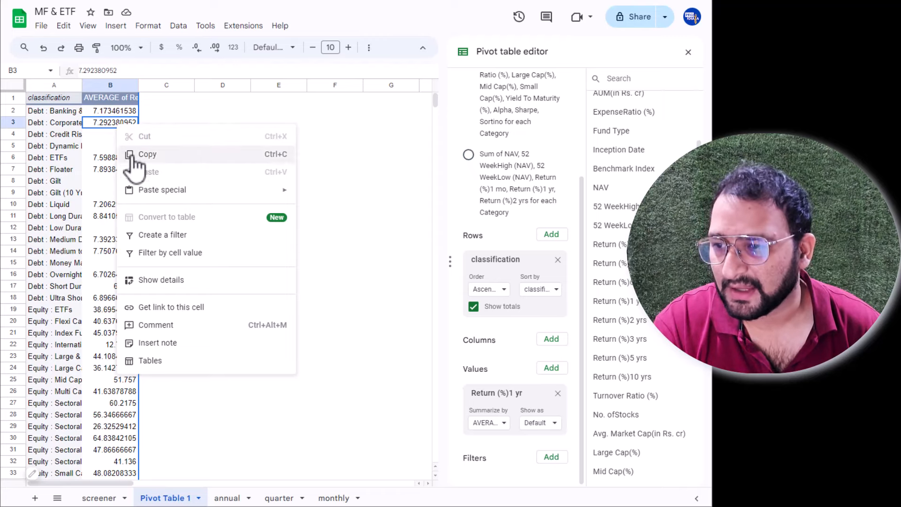
click(186, 257)
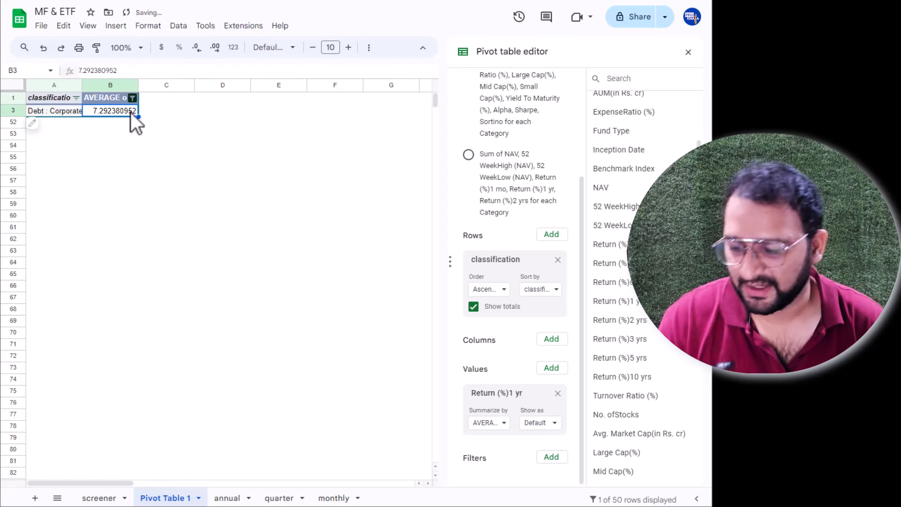
key(ctrl+z)
Step: Widen columns A and B to fit their contents and look over the average one-year returns per classification
click(111, 114)
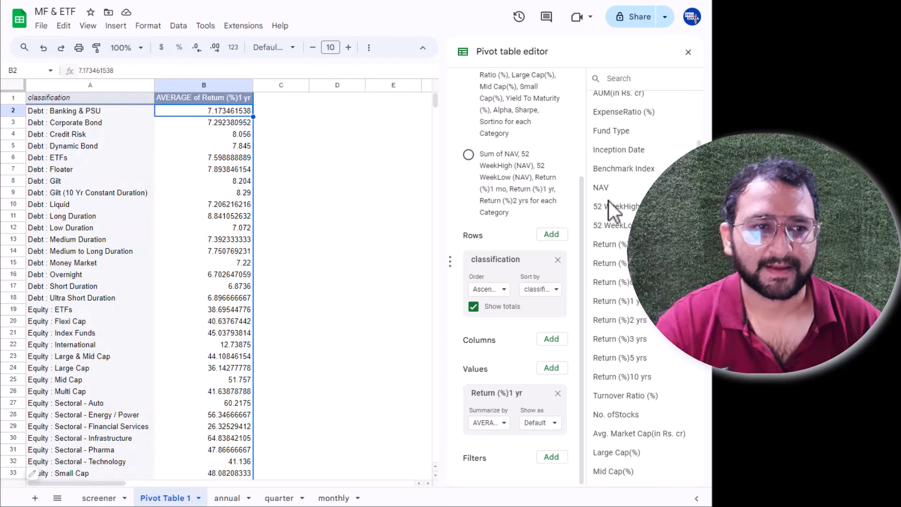
click(247, 158)
click(212, 109)
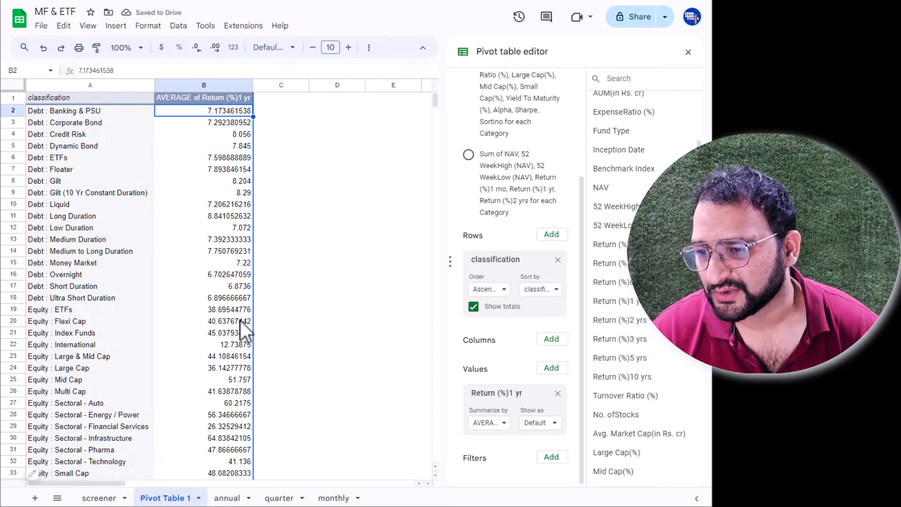
scroll(241, 320, down, 10)
scroll(245, 320, up, 10)
click(233, 160)
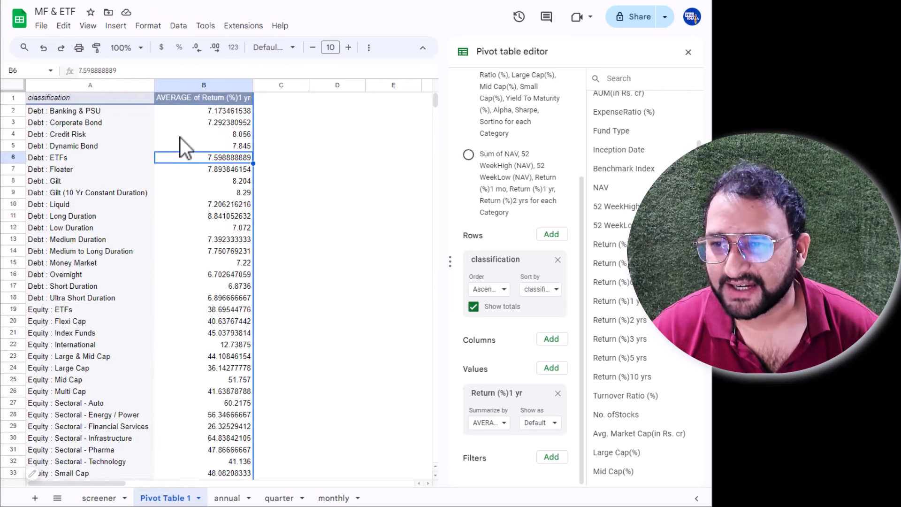
Step: Format the average one-year returns in B2:B51 to show two decimal places
click(219, 113)
key(ctrl+shift+Down)
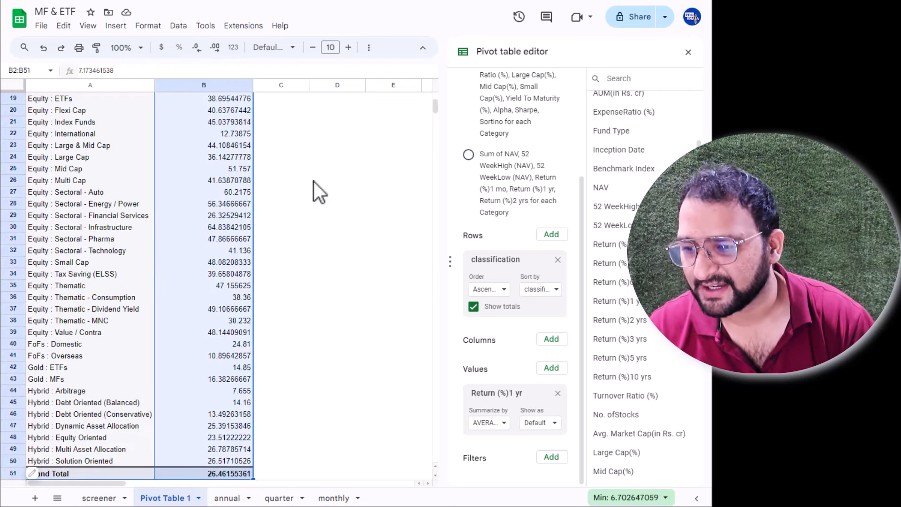
click(196, 47)
click(197, 47)
click(196, 47)
click(196, 47)
click(196, 47)
click(197, 47)
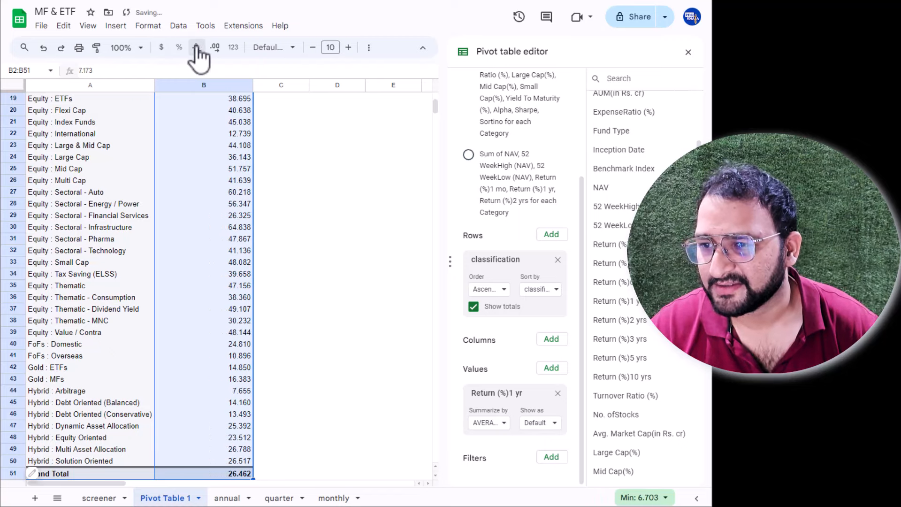
click(197, 47)
click(238, 297)
scroll(244, 292, up, 6)
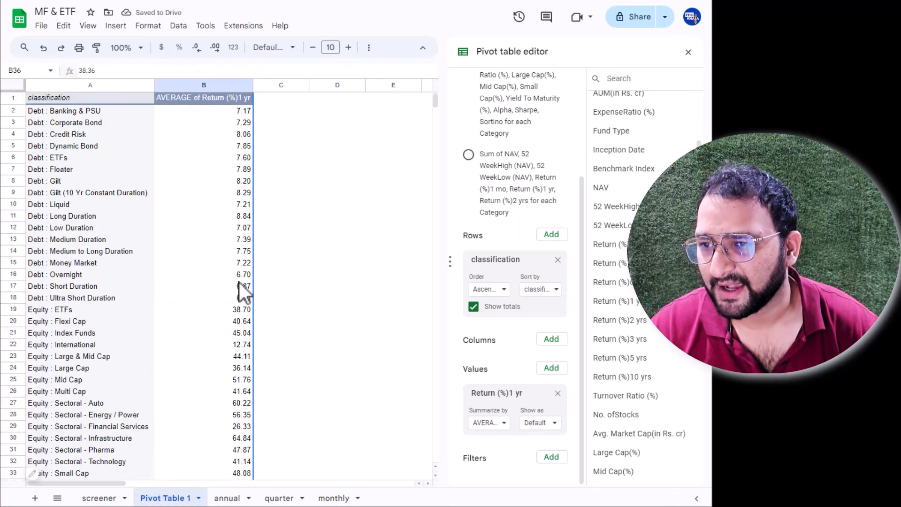
Step: Examine the average one-year returns group by group: debt, equity, FoFs, gold and hybrid funds
drag(235, 114, 237, 296)
scroll(241, 300, down, 6)
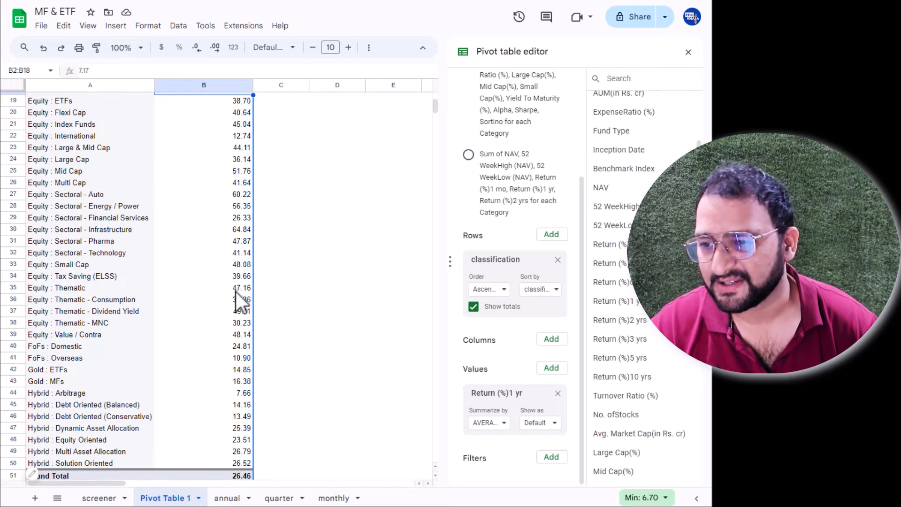
scroll(243, 122, up, 2)
drag(237, 174, 223, 393)
scroll(226, 381, down, 4)
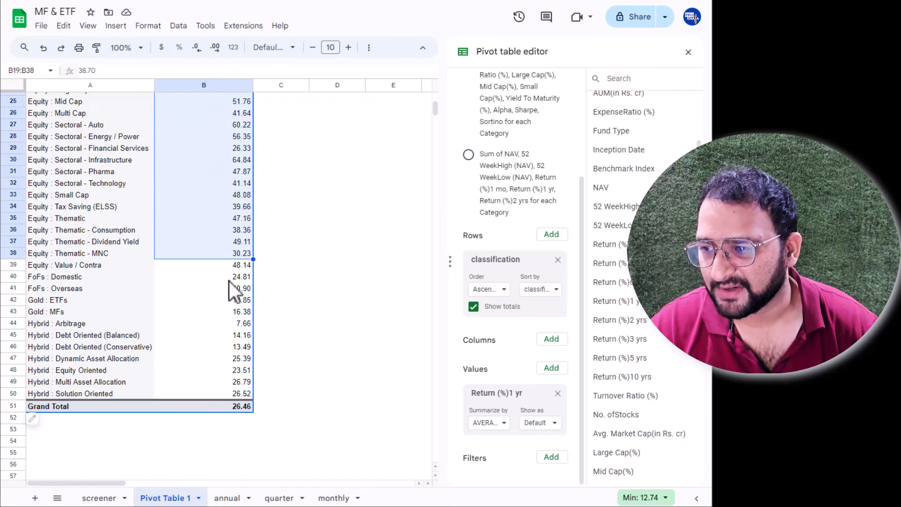
click(229, 281)
click(234, 291)
click(240, 300)
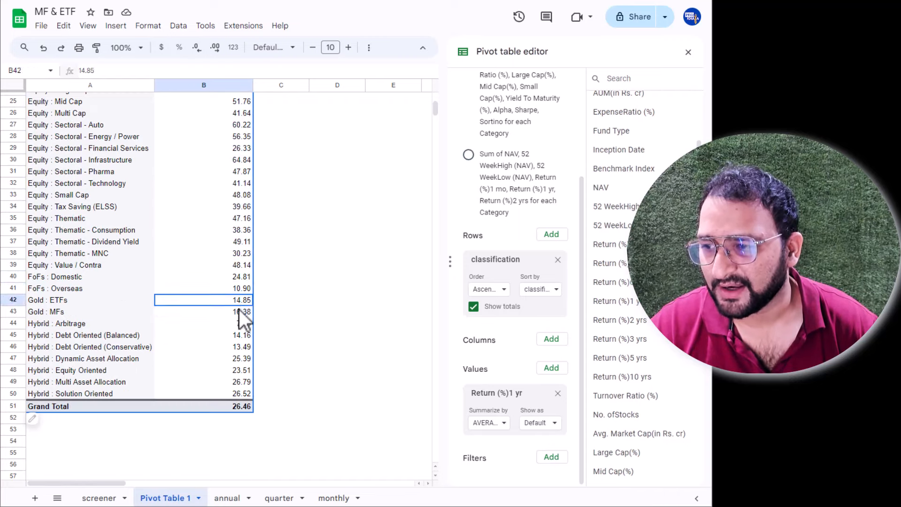
shift+click(240, 311)
click(240, 326)
drag(235, 337, 231, 395)
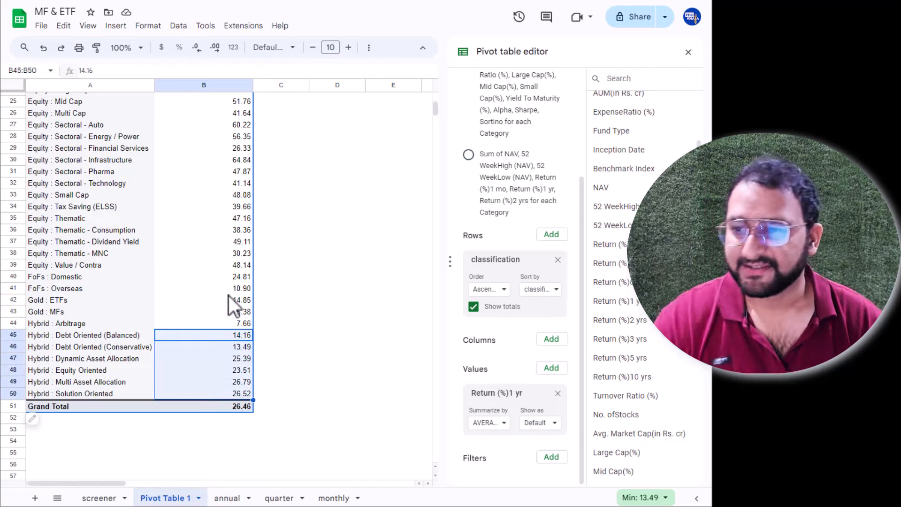
scroll(229, 296, up, 8)
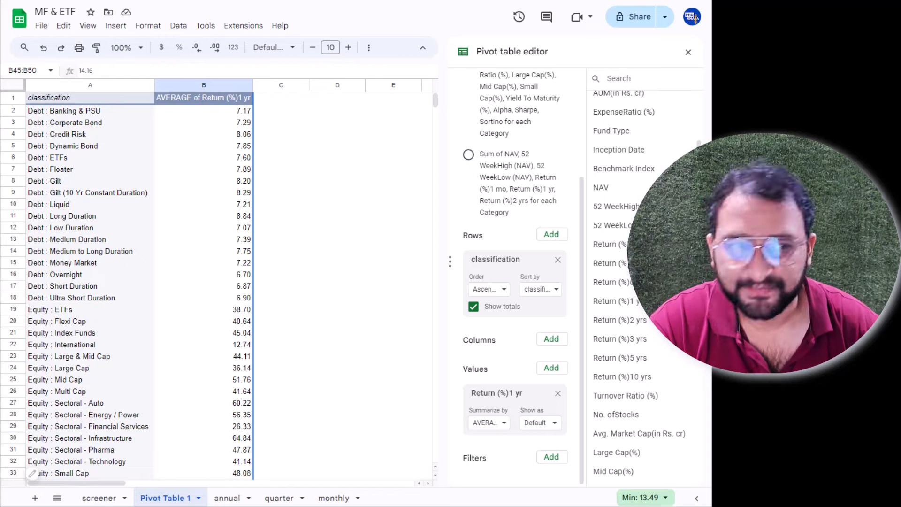
Step: Review the available summary functions and display options for the Return (%)1 yr value without changing them
click(225, 122)
click(202, 160)
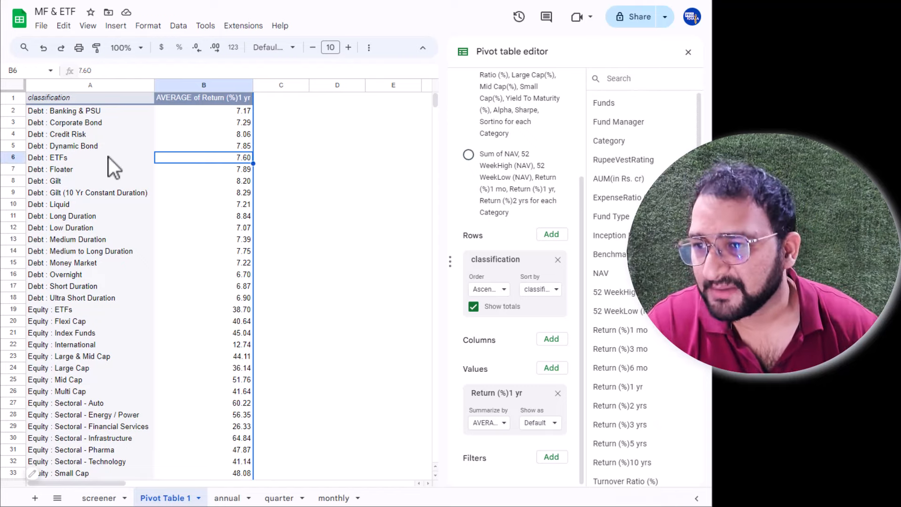
scroll(118, 162, down, 6)
scroll(155, 261, up, 6)
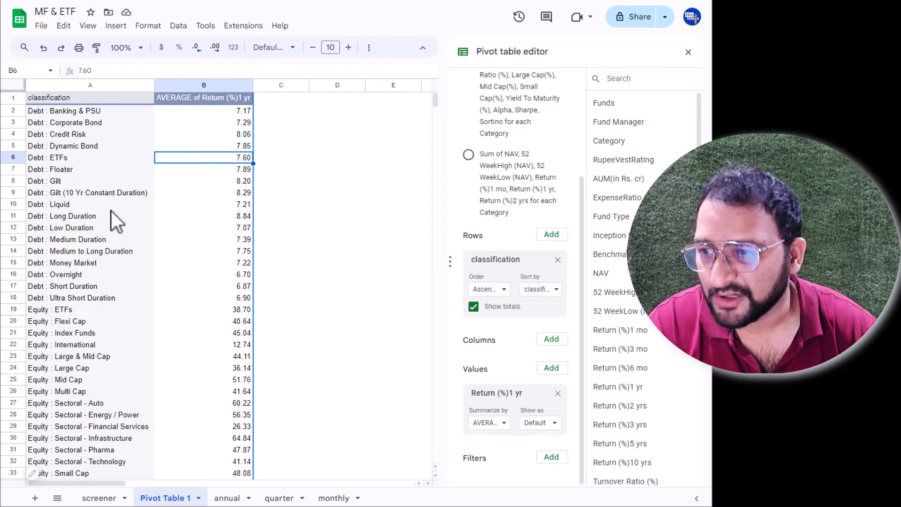
right_click(173, 161)
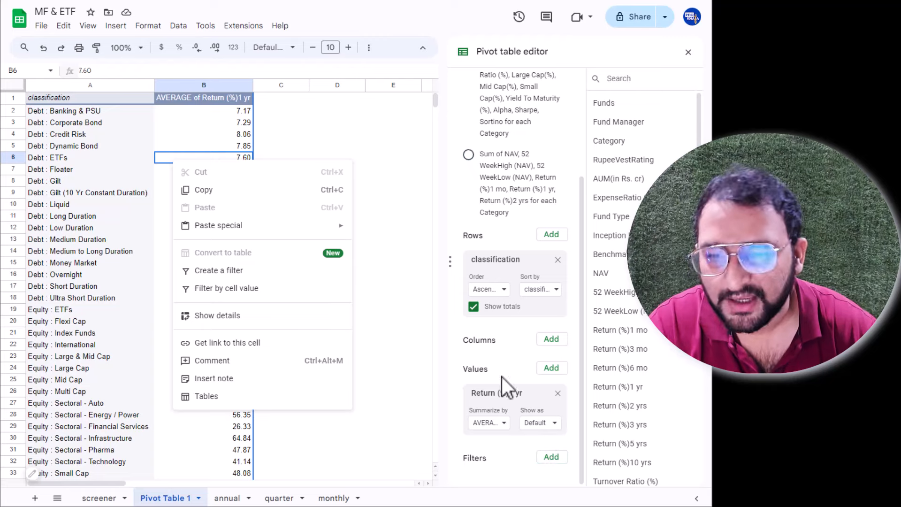
click(490, 424)
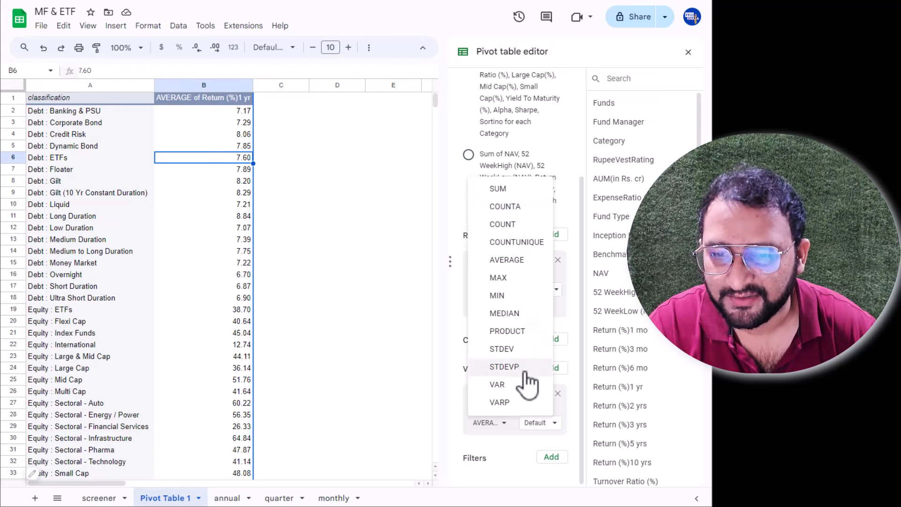
click(484, 459)
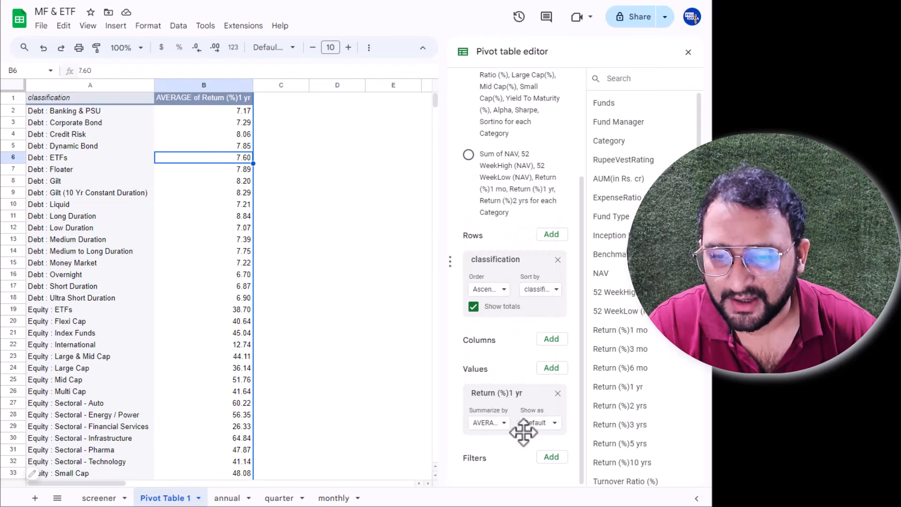
click(541, 422)
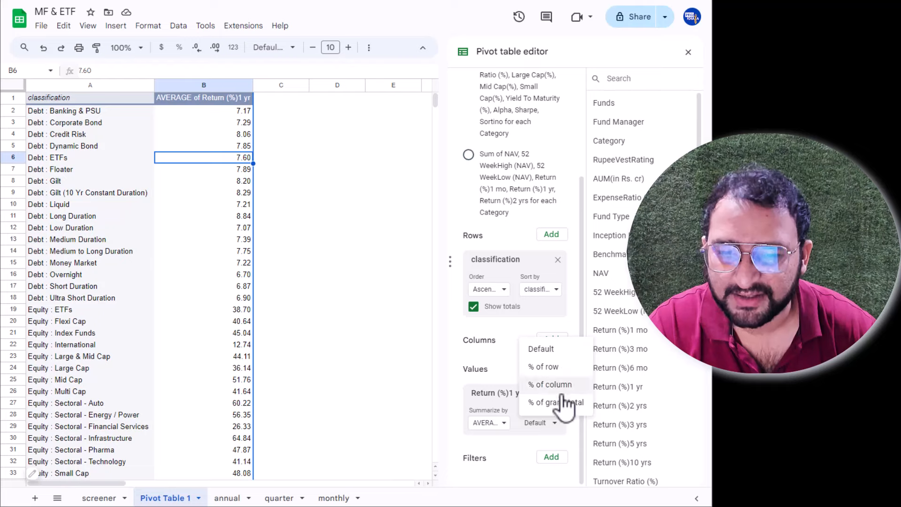
click(493, 442)
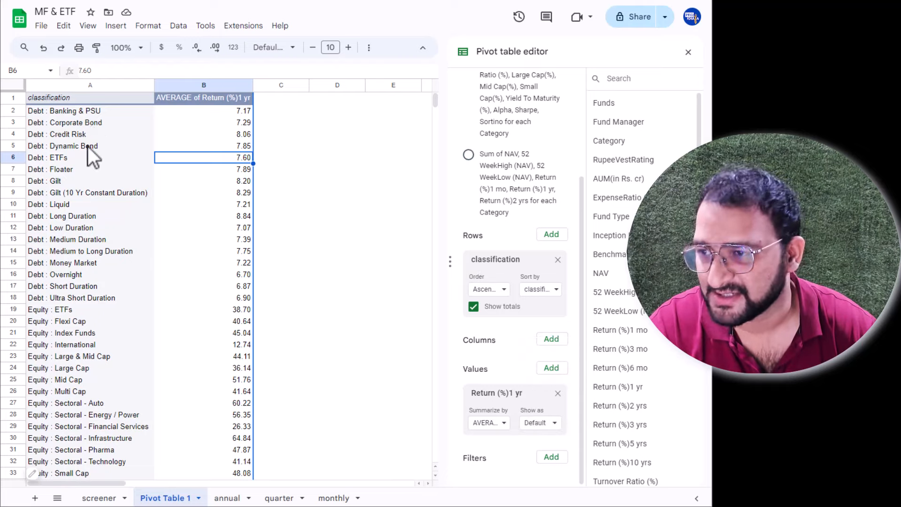
Step: Sort the classification rows by AVERAGE of Return (%)1 yr in descending order
click(549, 292)
click(576, 326)
click(489, 289)
click(488, 326)
Step: Examine the highest-ranked classifications one by one from Sectoral - Infrastructure down to Small Cap, including Small Cap's average return
click(94, 111)
key(Down)
key(Down)
key(Down)
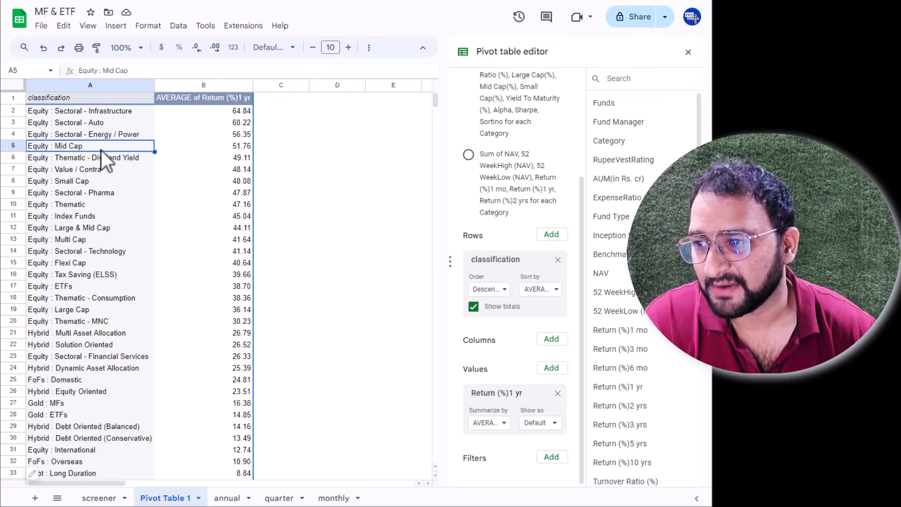
click(111, 162)
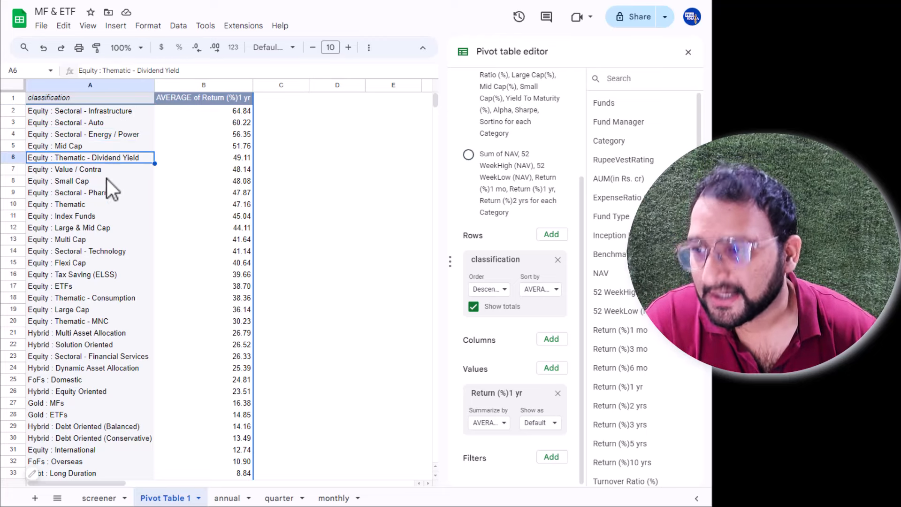
click(108, 173)
click(102, 184)
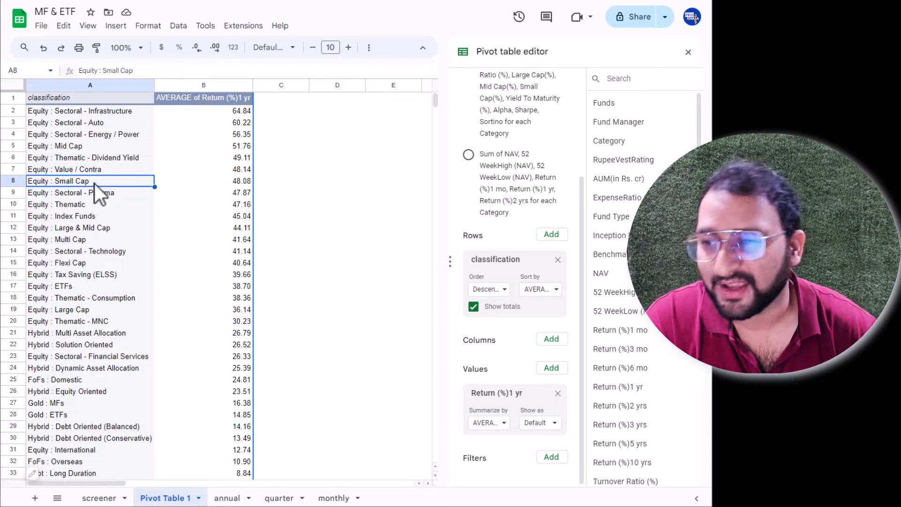
click(233, 183)
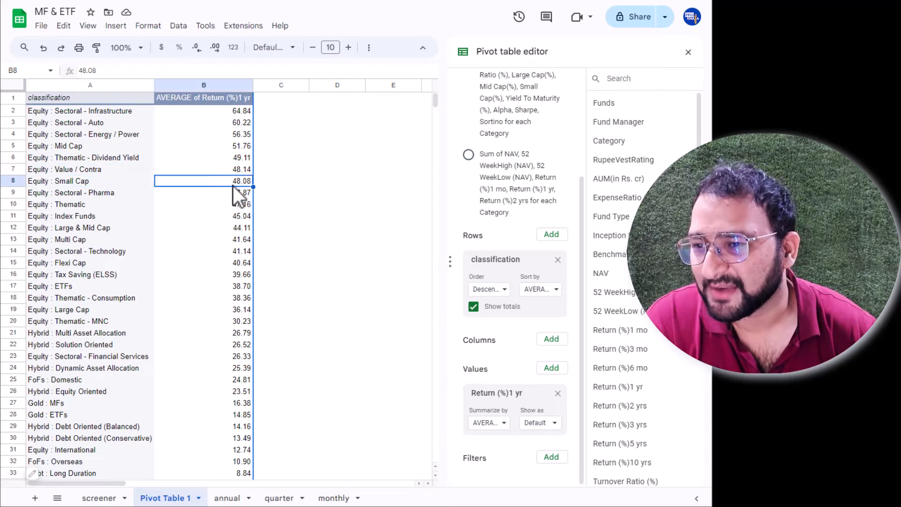
Step: Examine the average one-year returns of the top three sectoral classifications, Mid Cap and Thematic - Dividend Yield
drag(115, 110, 108, 142)
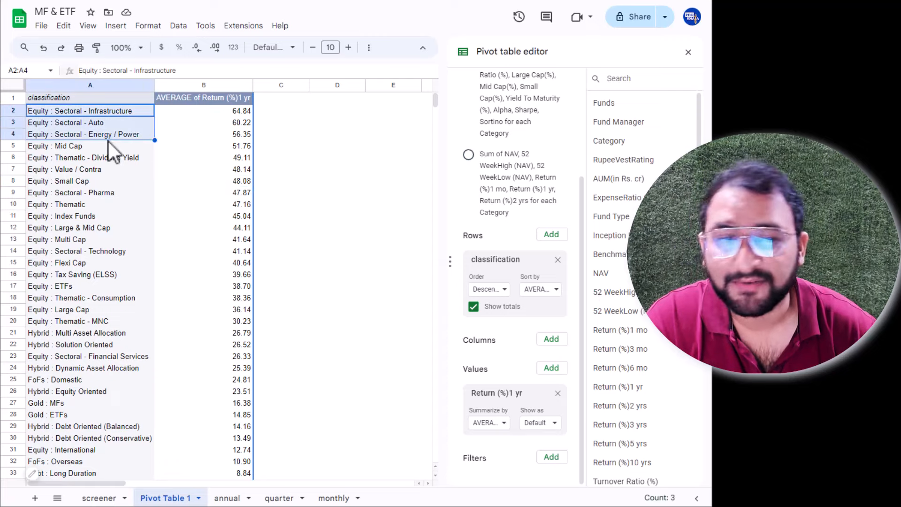
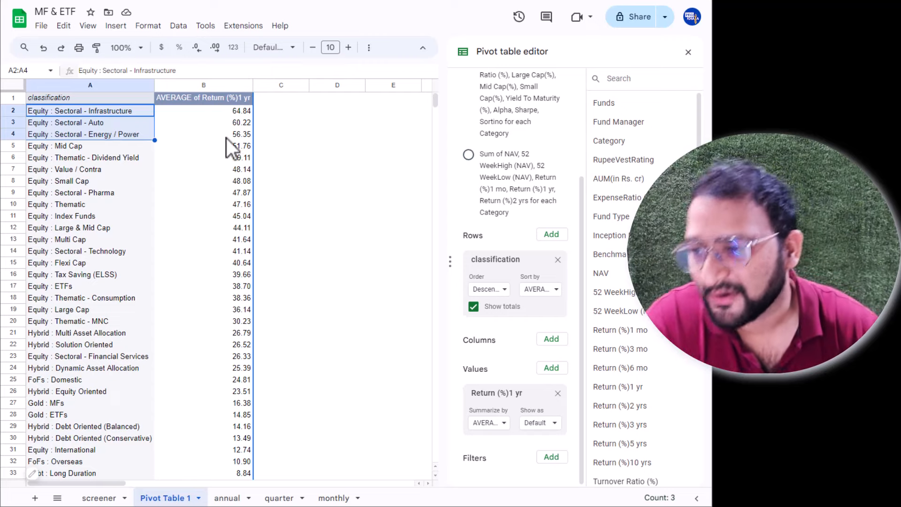
drag(224, 112, 172, 134)
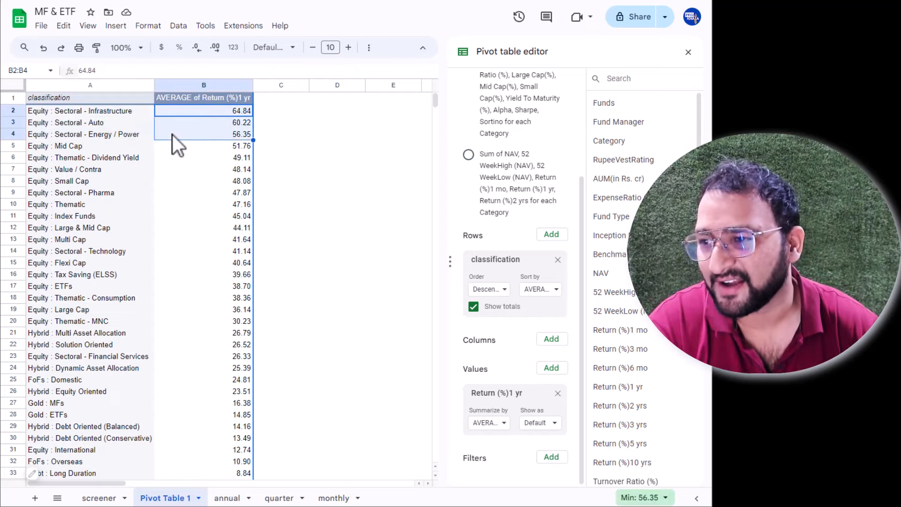
click(97, 151)
click(240, 149)
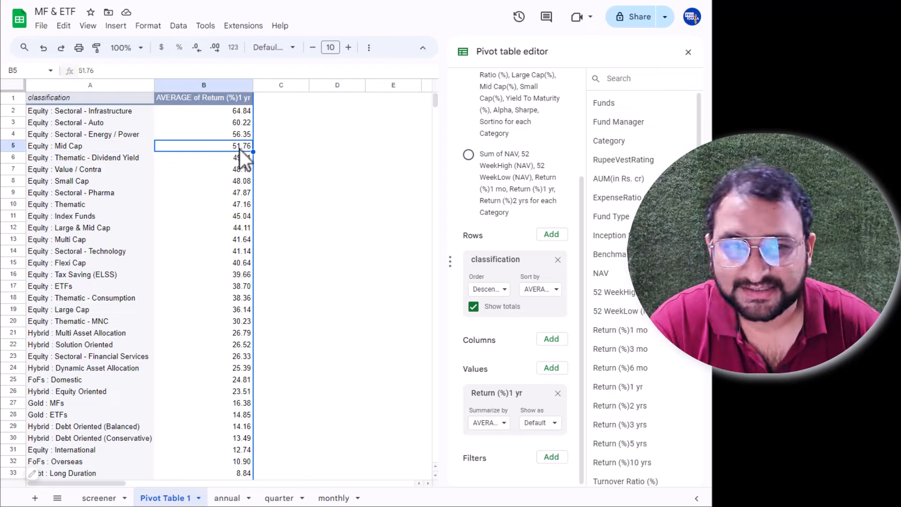
click(73, 184)
click(94, 151)
click(125, 157)
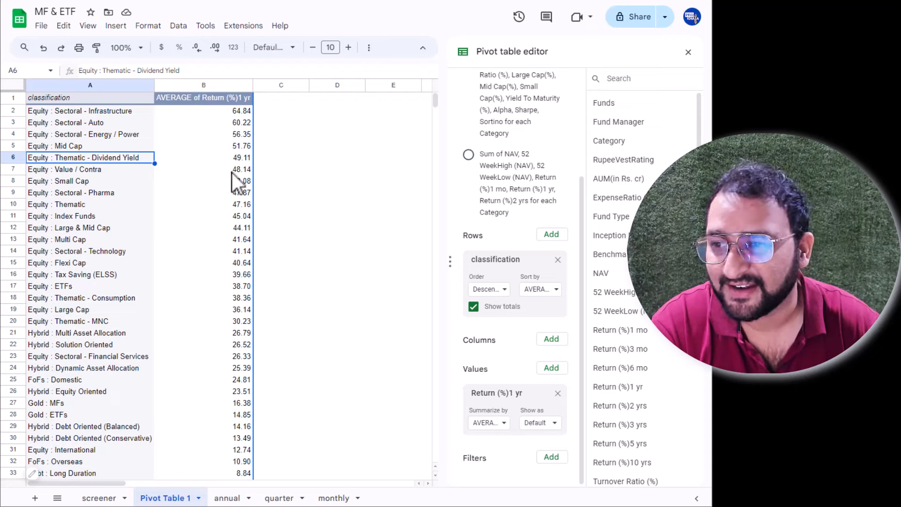
key(Right)
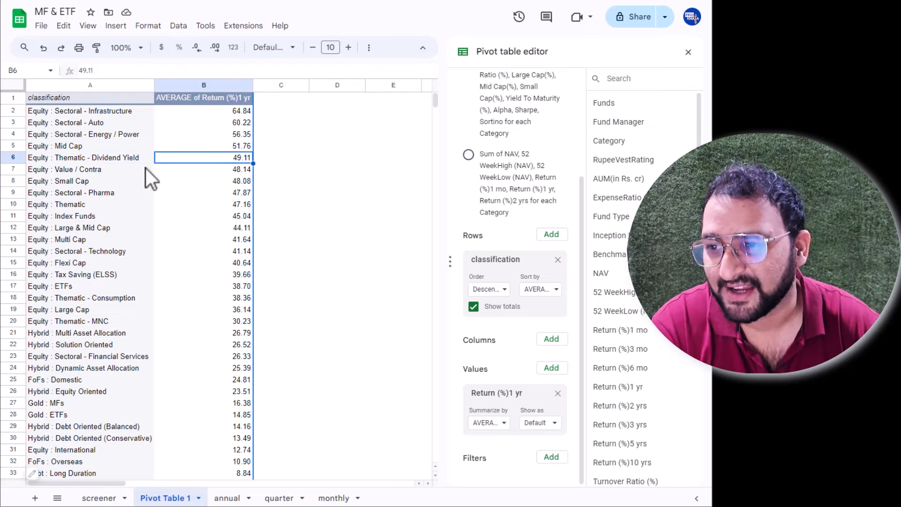
Step: Review the equity classifications in order from Value / Contra to Large & Mid Cap, including Large & Mid Cap's average return
click(83, 170)
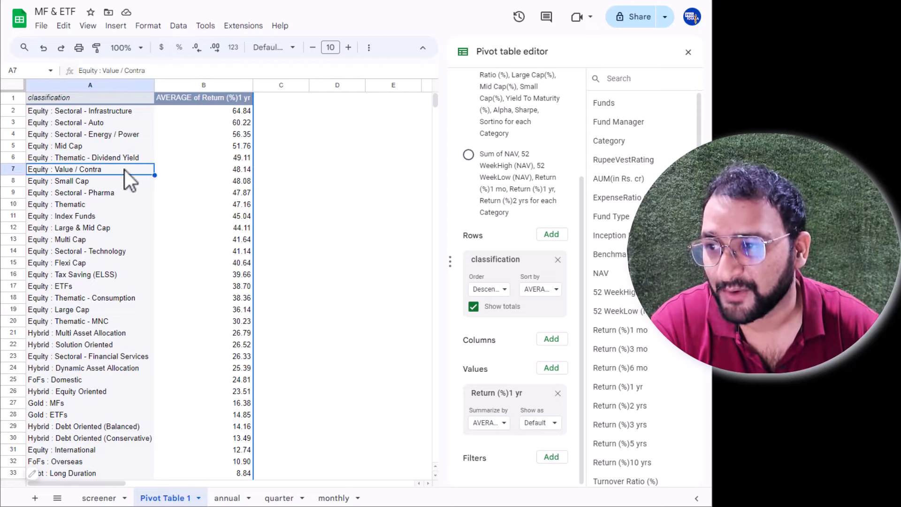
click(92, 184)
click(120, 195)
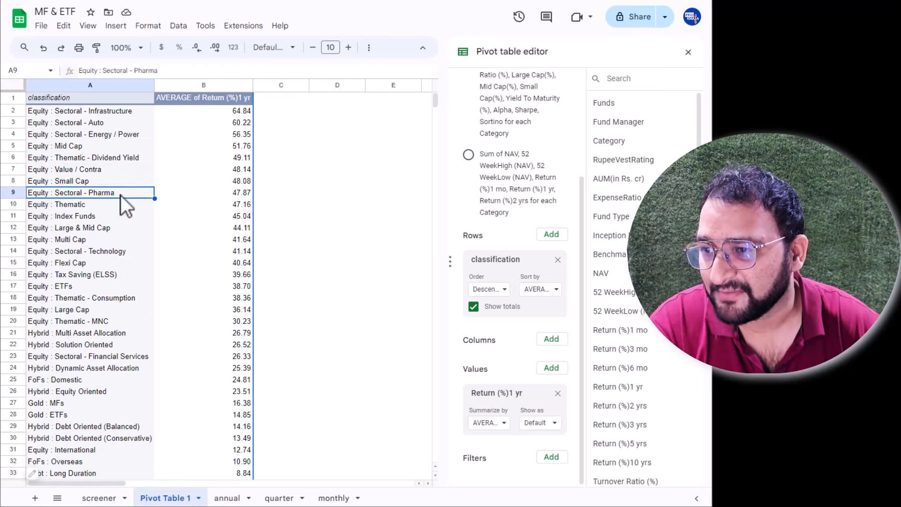
click(112, 207)
click(108, 219)
click(109, 229)
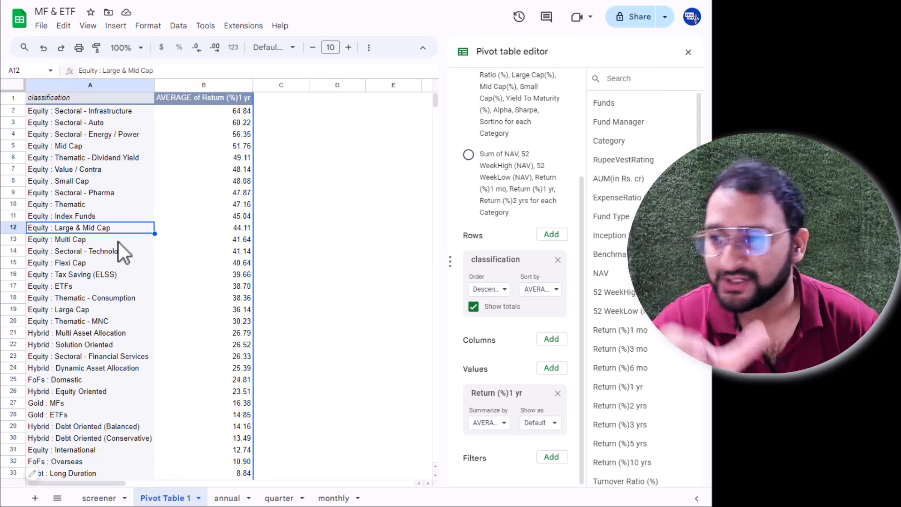
click(221, 230)
Step: Review the equity classifications from Multi Cap down to Thematic - MNC, checking the average return of Equity : ETFs
click(91, 238)
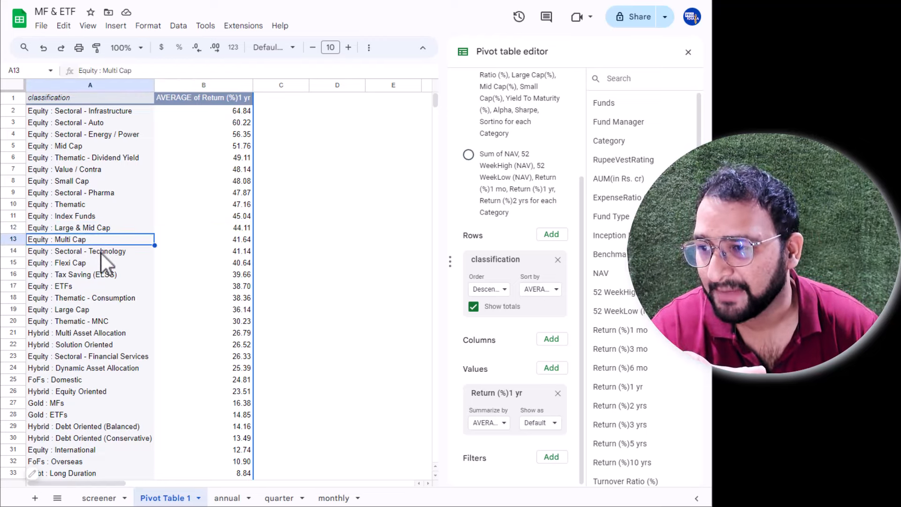
click(106, 253)
click(106, 264)
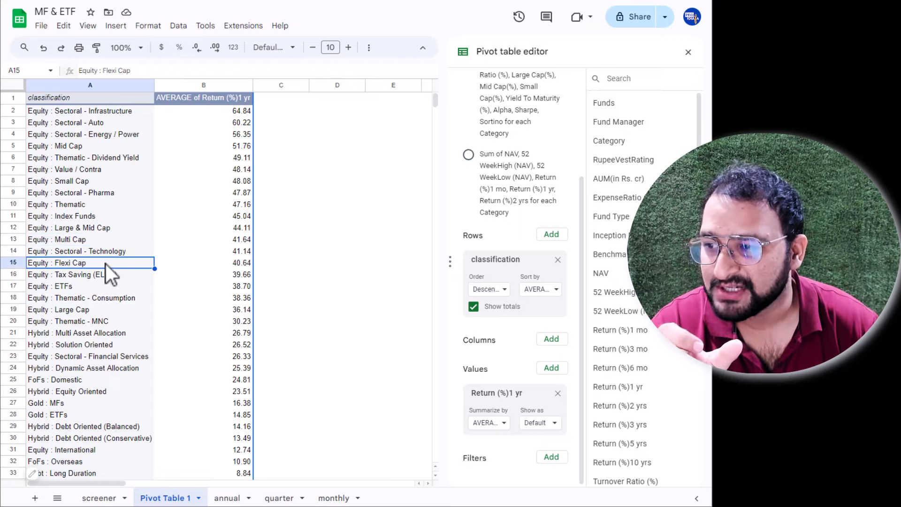
click(117, 276)
click(111, 285)
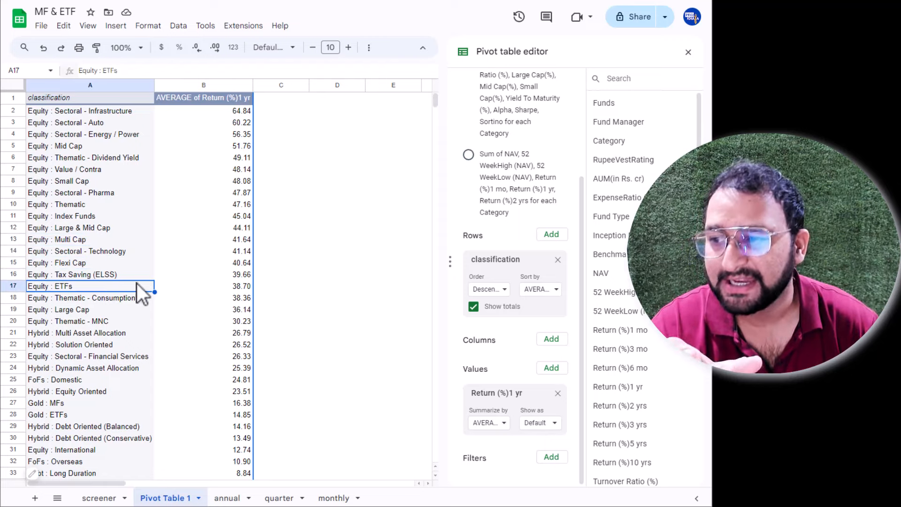
scroll(85, 253, down, 2)
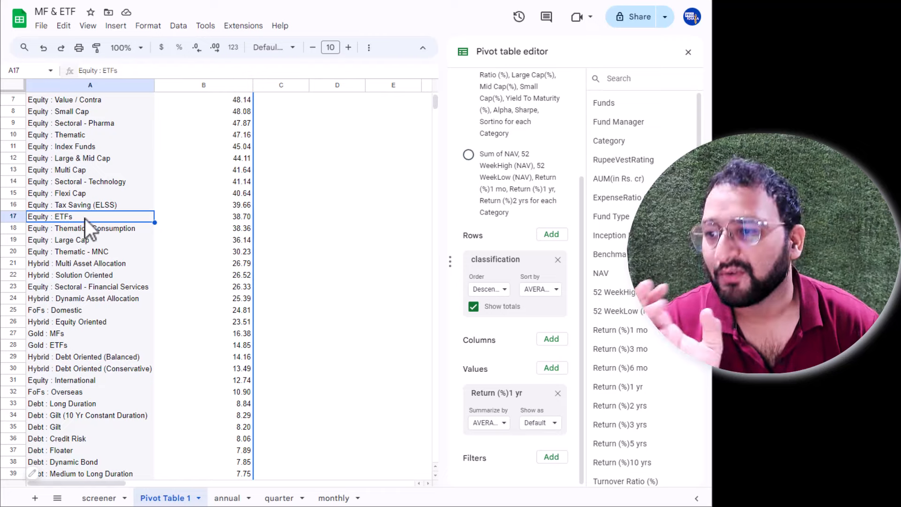
click(232, 217)
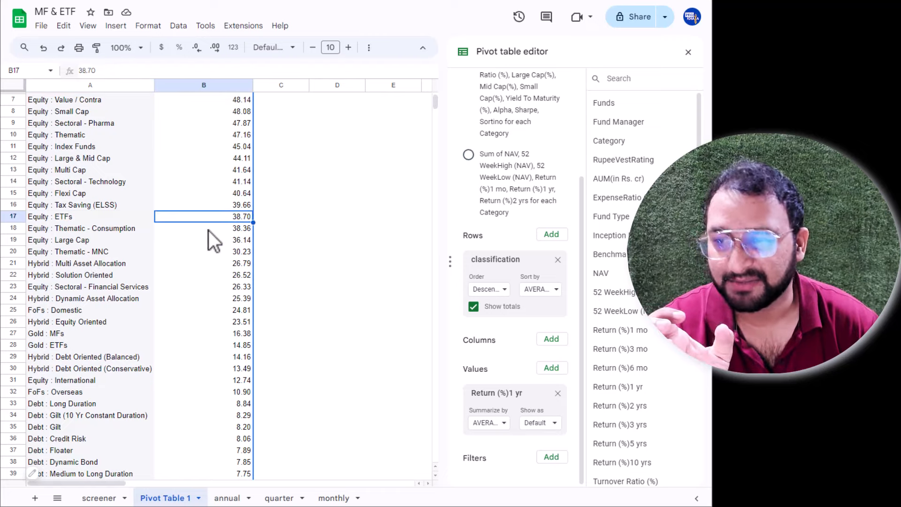
click(70, 230)
click(106, 241)
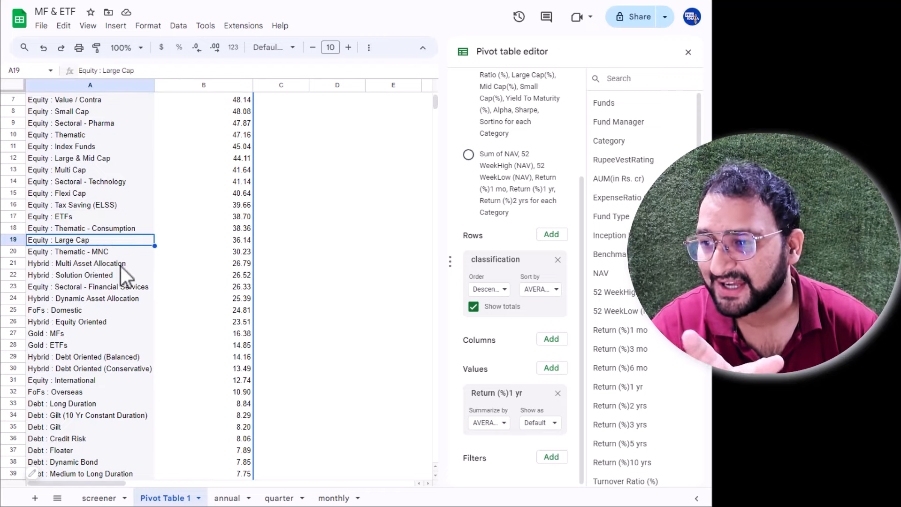
click(103, 253)
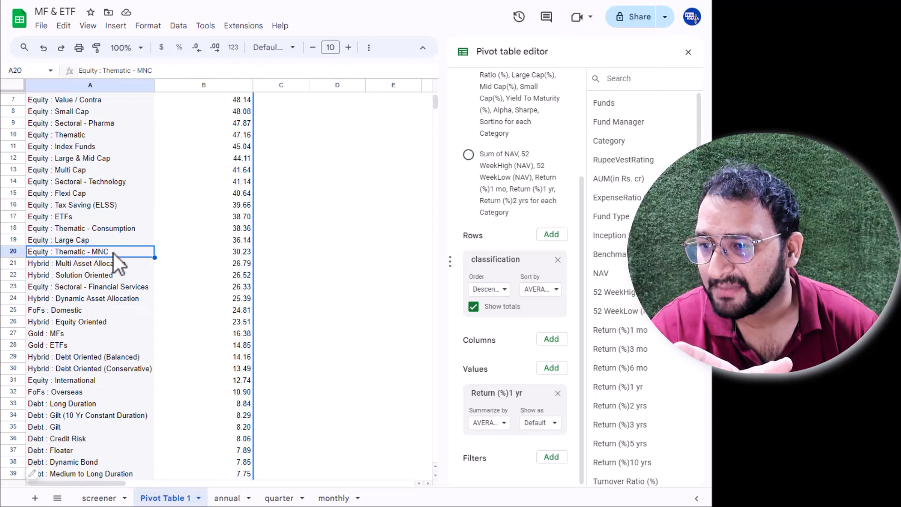
scroll(211, 249, up, 2)
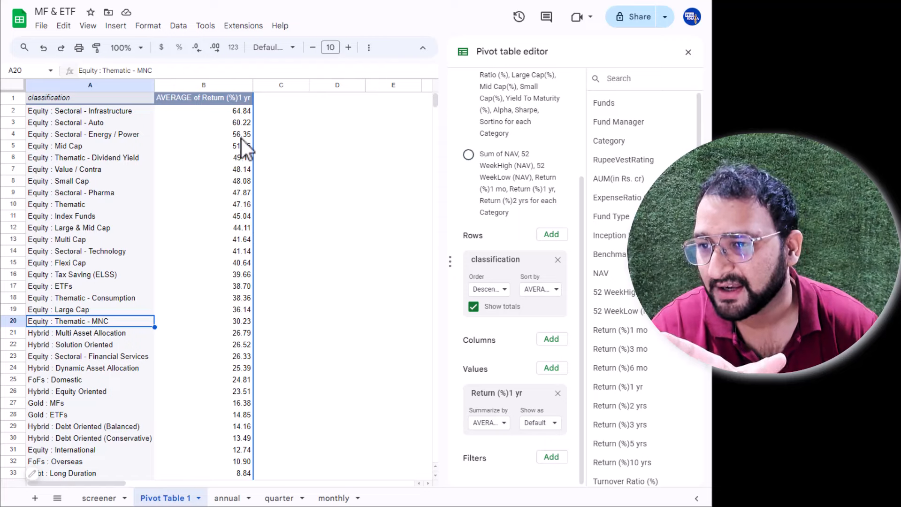
Step: Examine the mid-ranked rows from Hybrid : Multi Asset Allocation to FoFs : Domestic, including the average return of Sectoral - Financial Services
scroll(221, 289, down, 4)
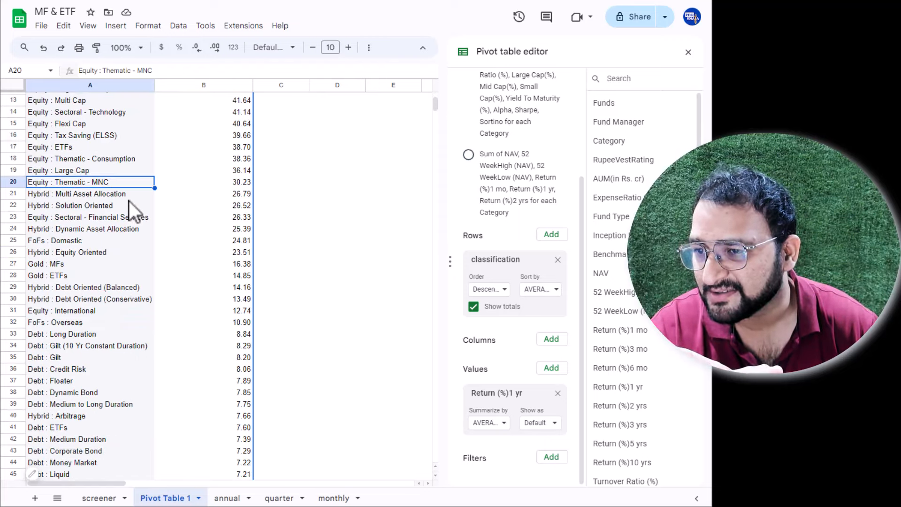
click(96, 195)
click(246, 194)
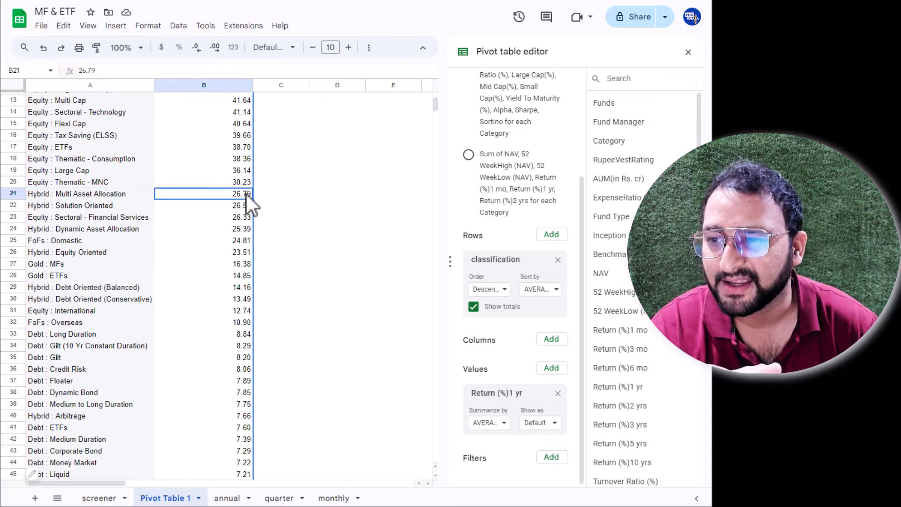
click(85, 207)
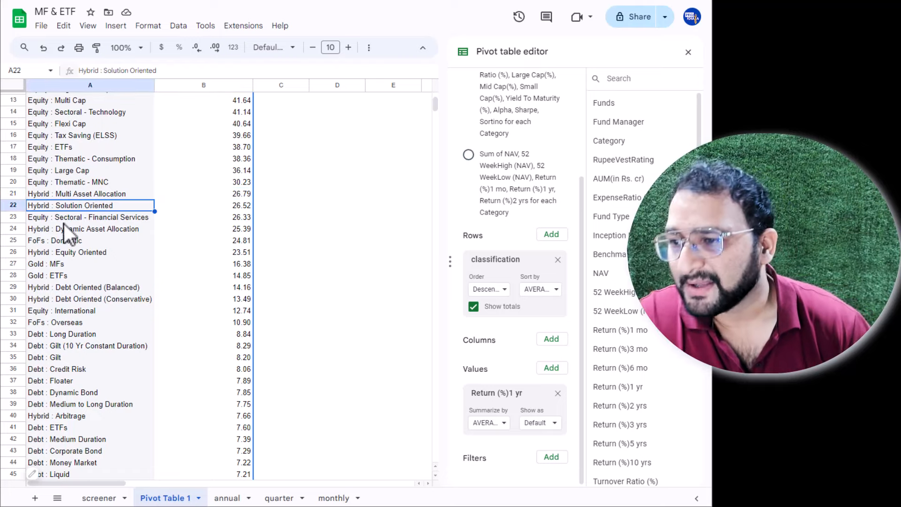
click(87, 219)
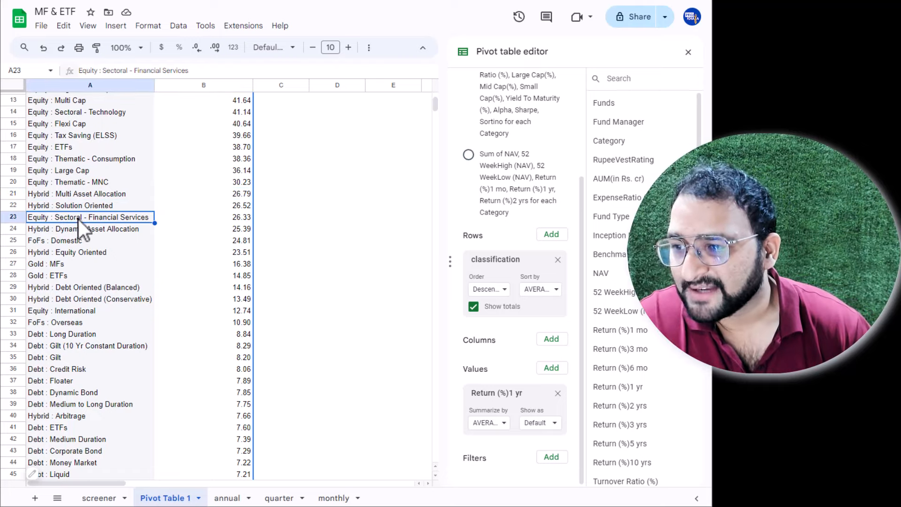
click(224, 218)
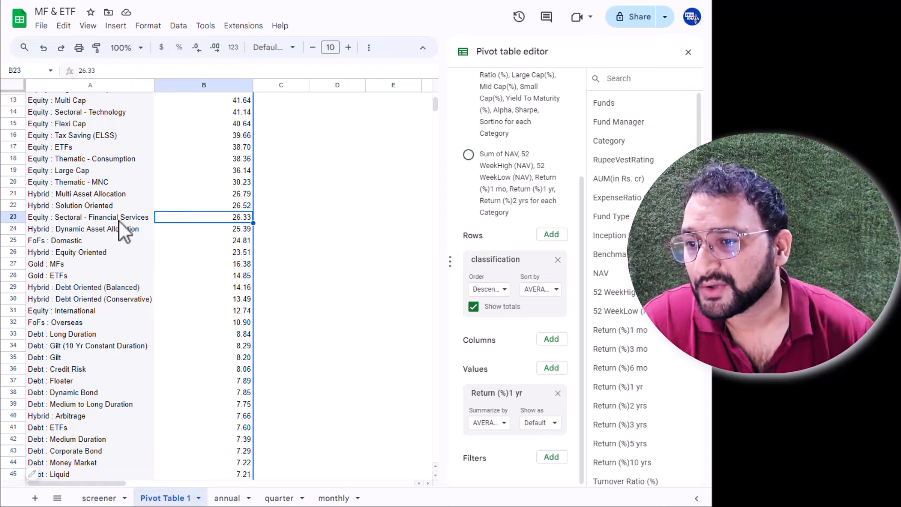
click(41, 233)
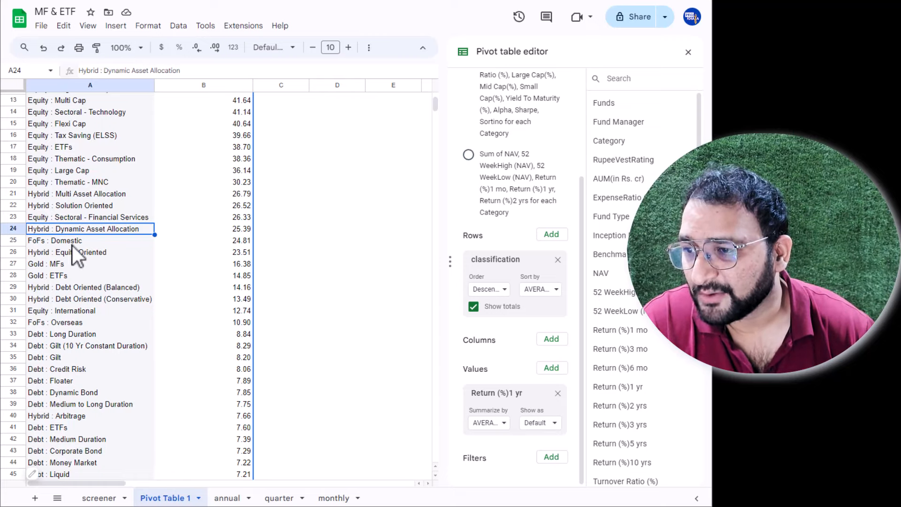
click(46, 245)
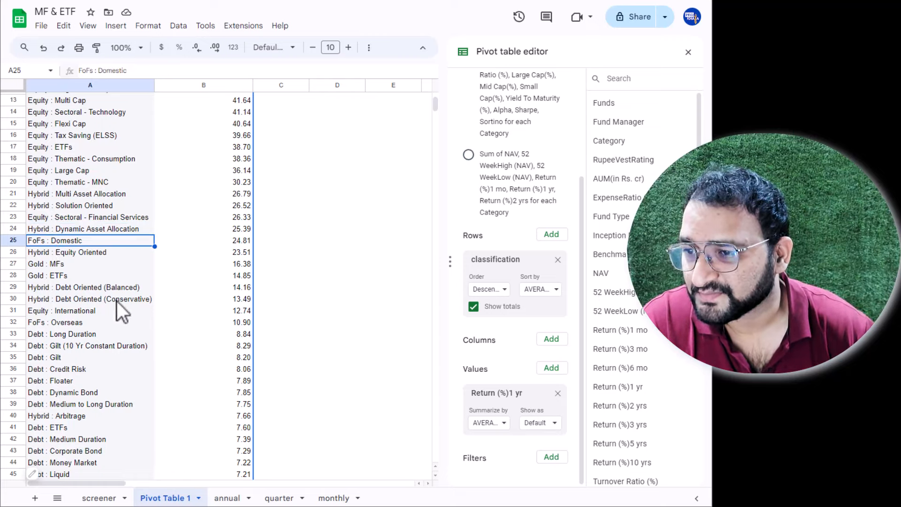
scroll(86, 272, down, 2)
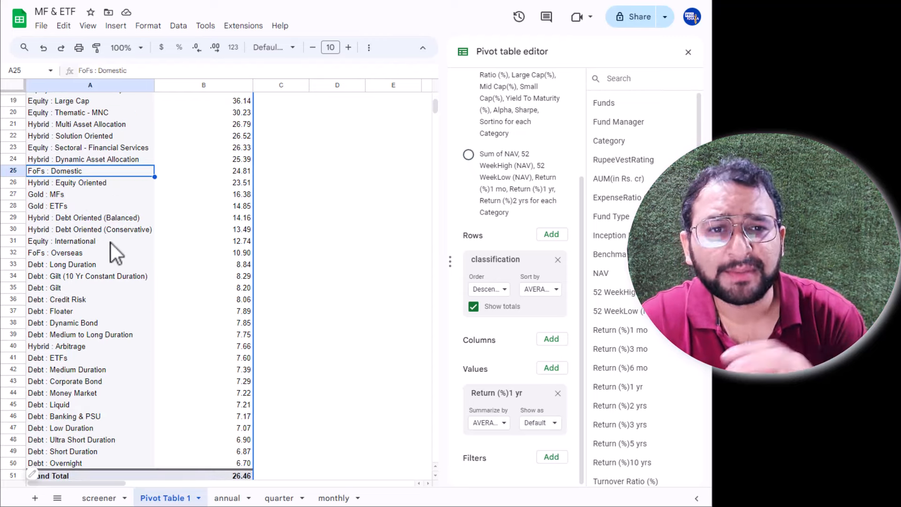
Step: Revisit the top-ranked Equity : Sectoral - Infrastructure row and resume the review at Hybrid : Equity Oriented
scroll(111, 244, up, 6)
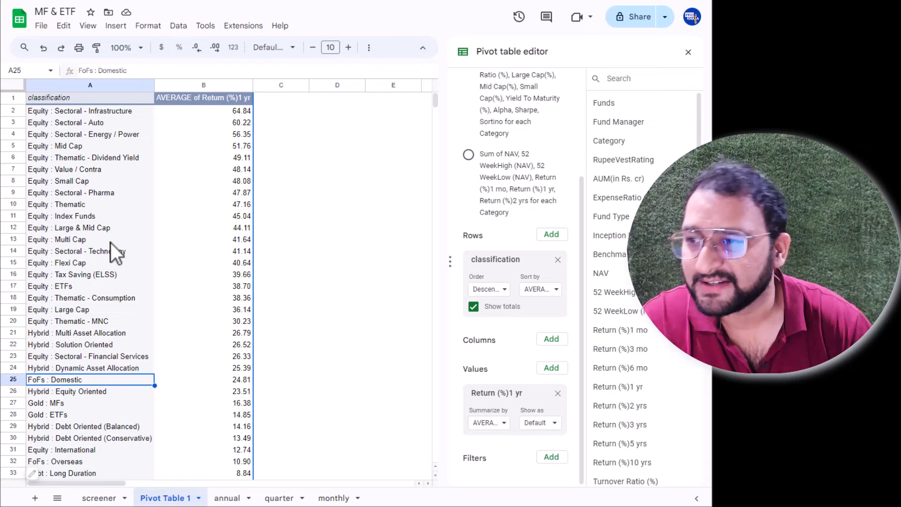
click(86, 114)
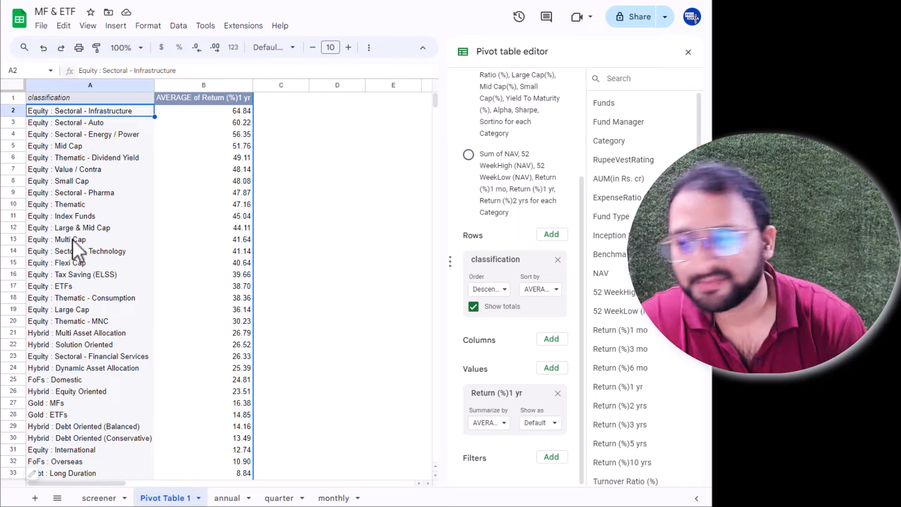
scroll(74, 405, down, 4)
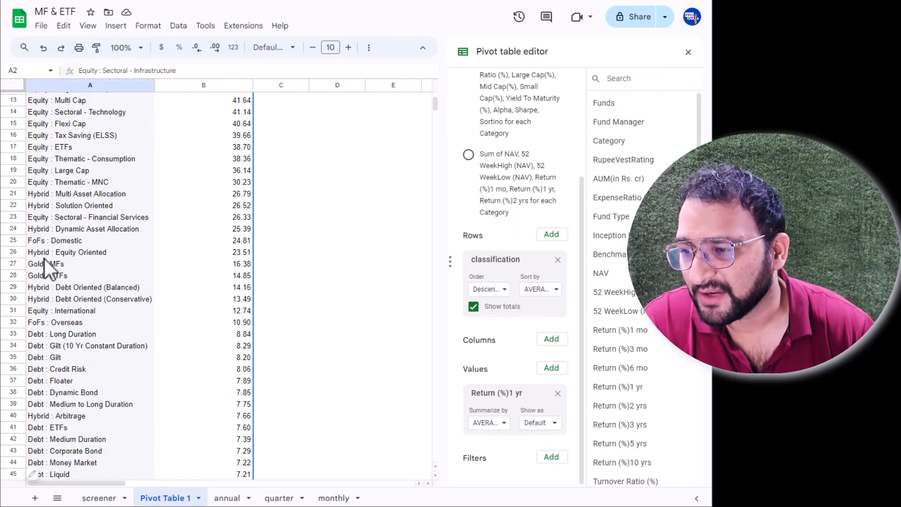
click(60, 255)
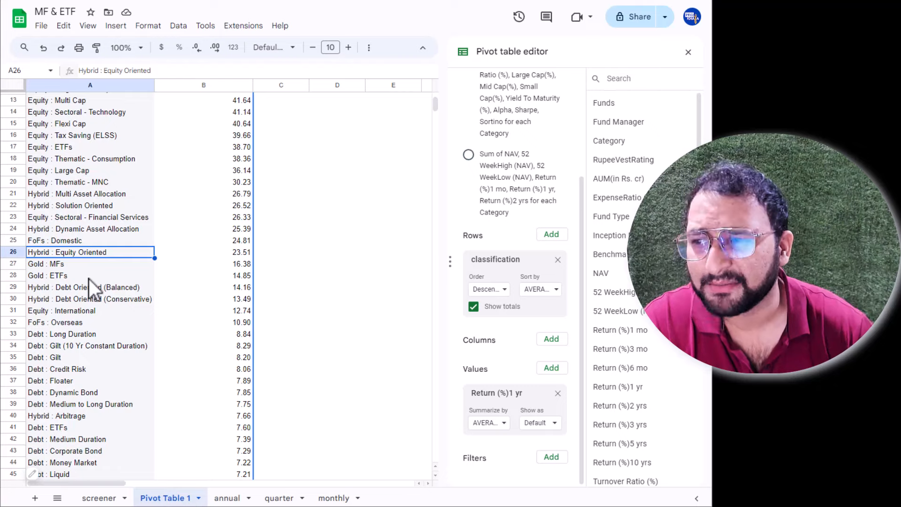
Step: Check the average one-year returns of the Hybrid : Debt Oriented (Balanced) and Hybrid : Debt Oriented (Conservative) classifications
scroll(89, 279, down, 2)
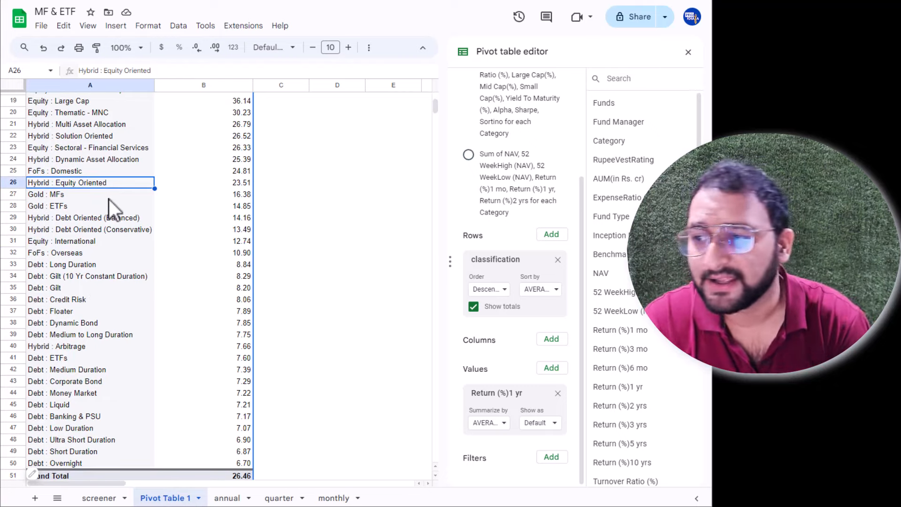
click(77, 220)
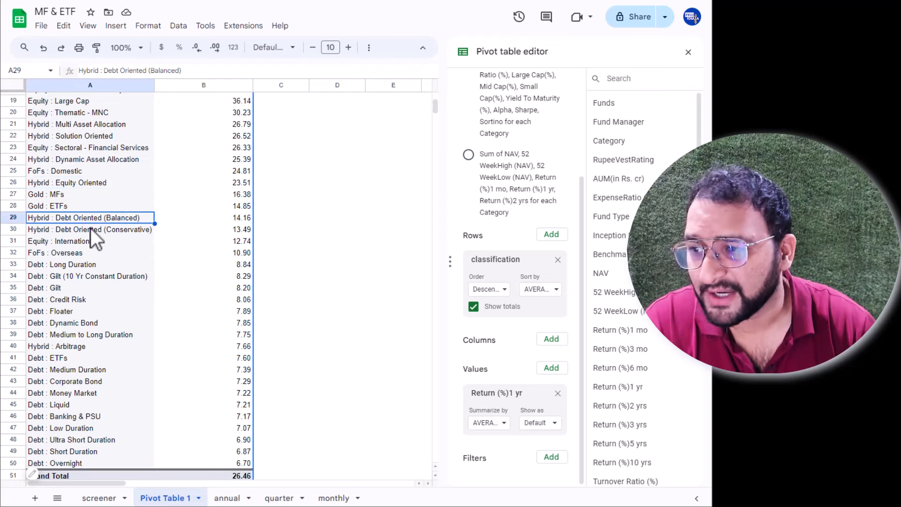
click(136, 231)
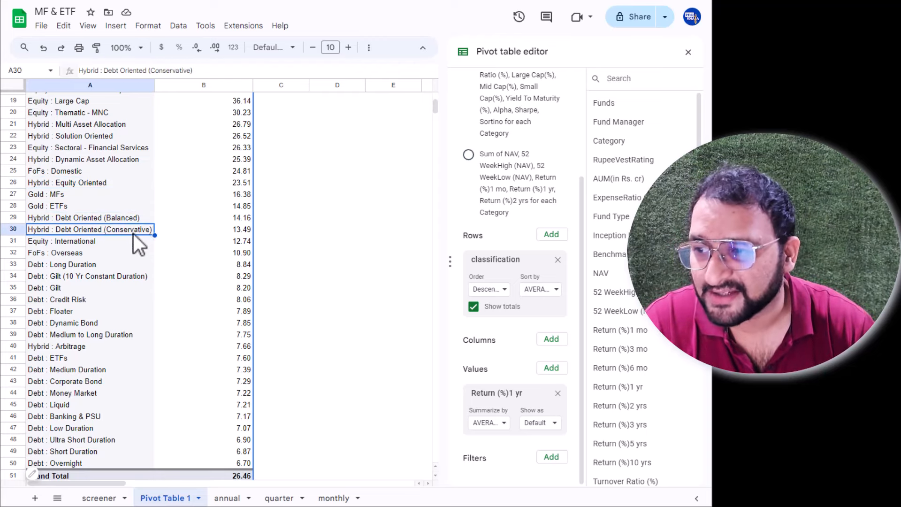
click(238, 221)
click(237, 233)
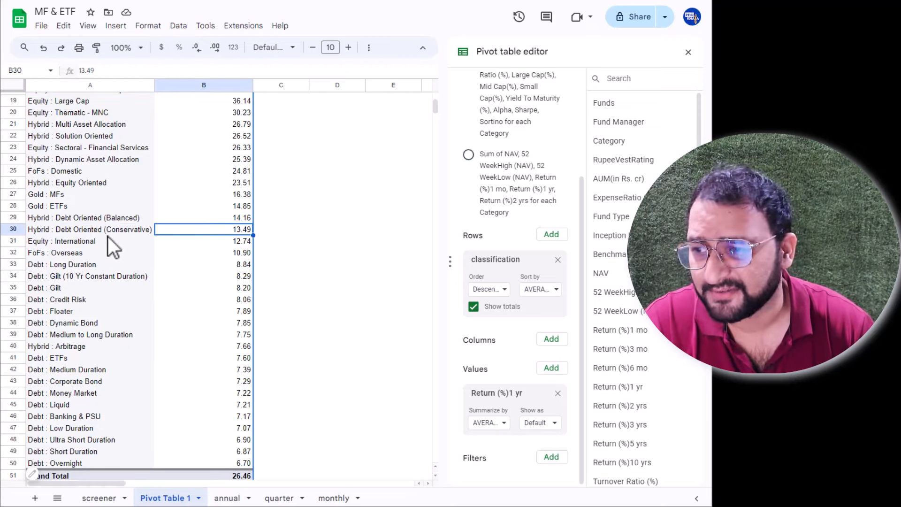
Step: Compare the average one-year returns of Equity : International and FoFs : Overseas
click(46, 244)
click(221, 242)
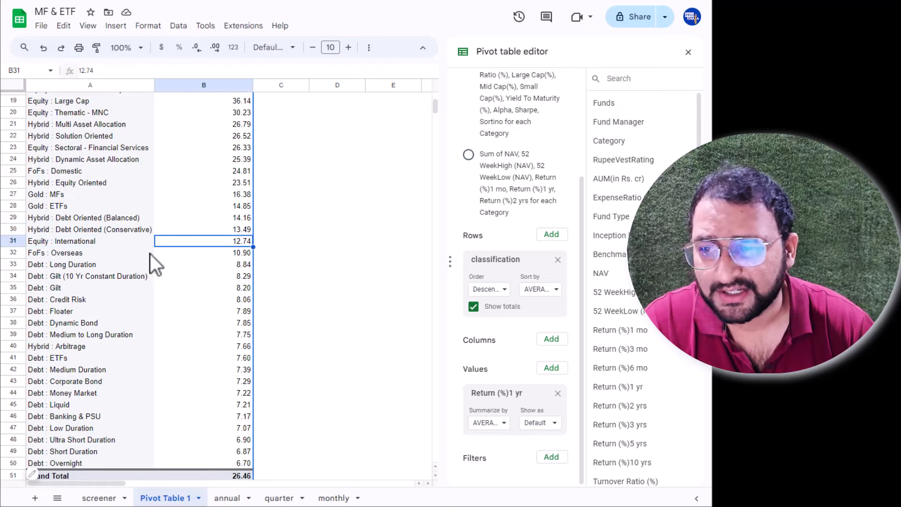
click(55, 254)
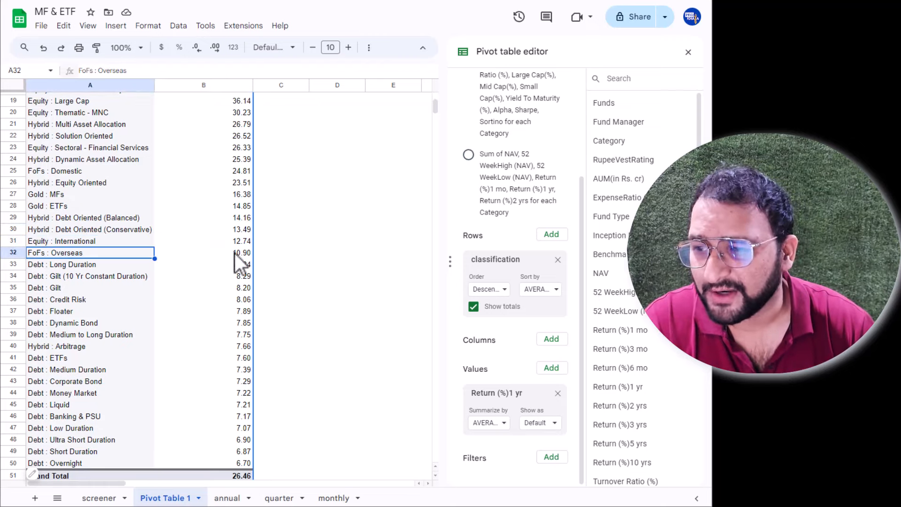
click(221, 254)
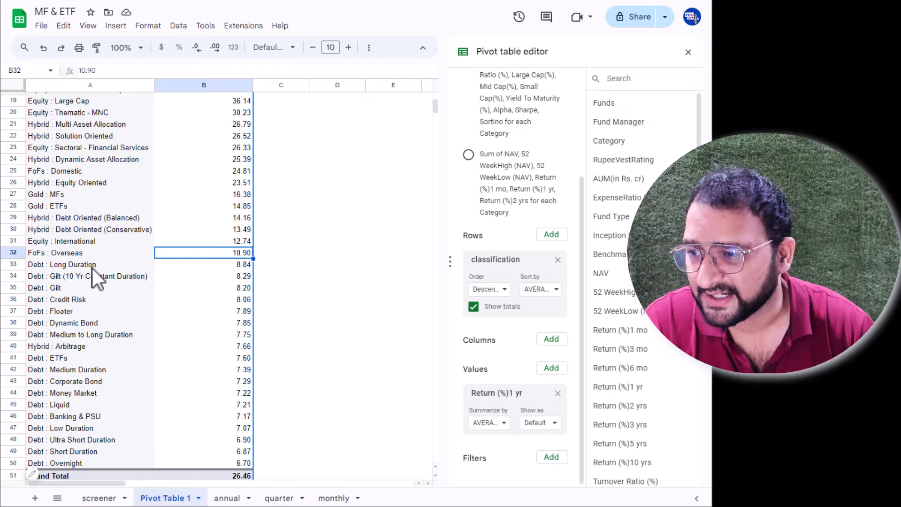
click(72, 243)
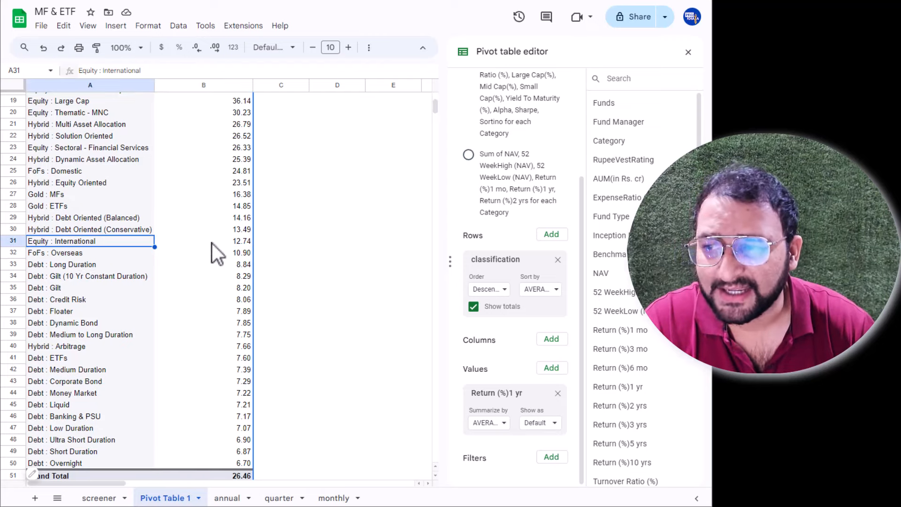
click(236, 243)
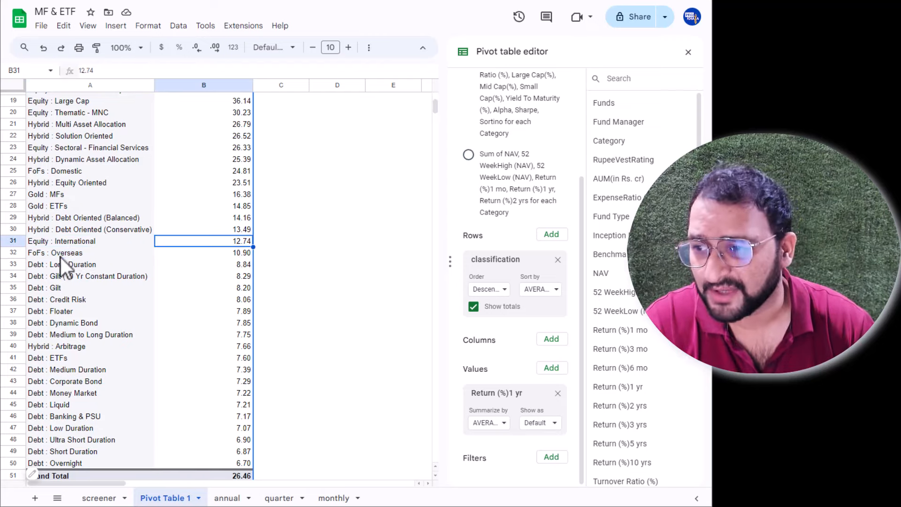
click(61, 257)
click(246, 252)
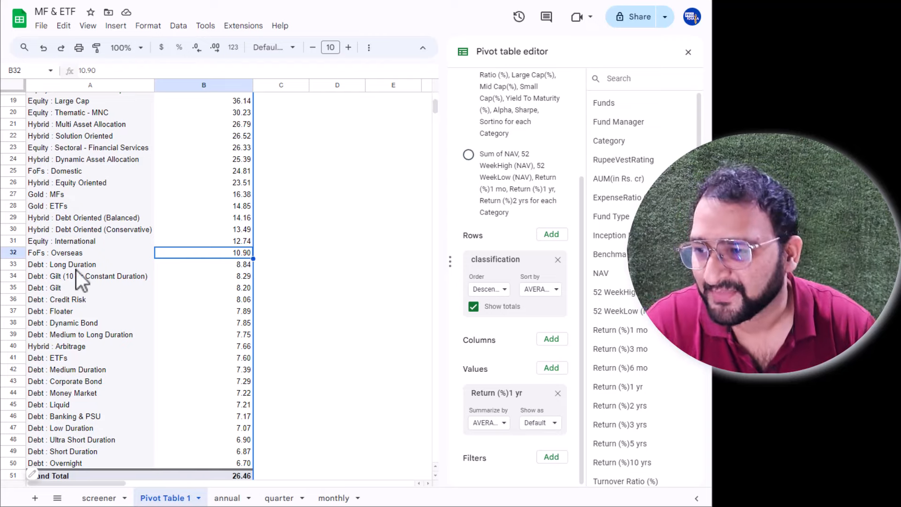
Step: Review the debt classifications in order from Long Duration down to Medium to Long Duration
scroll(58, 269, down, 3)
scroll(40, 210, up, 2)
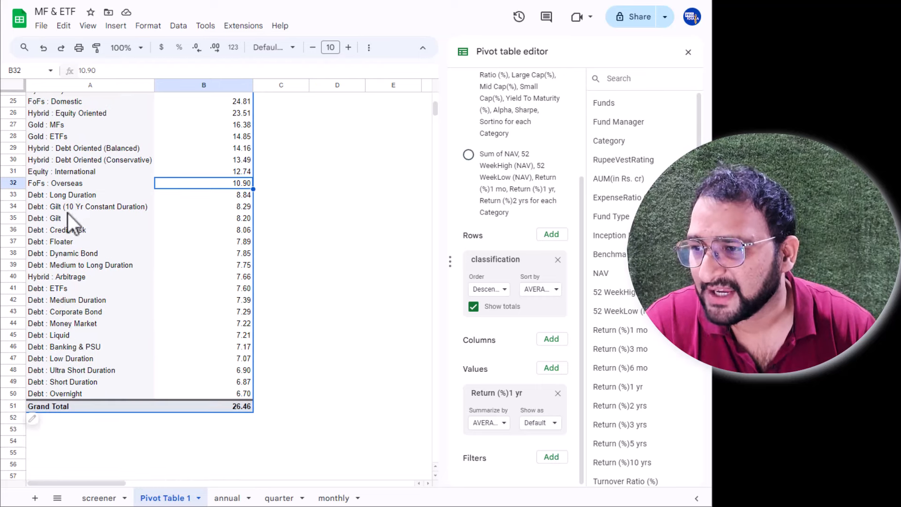
click(93, 199)
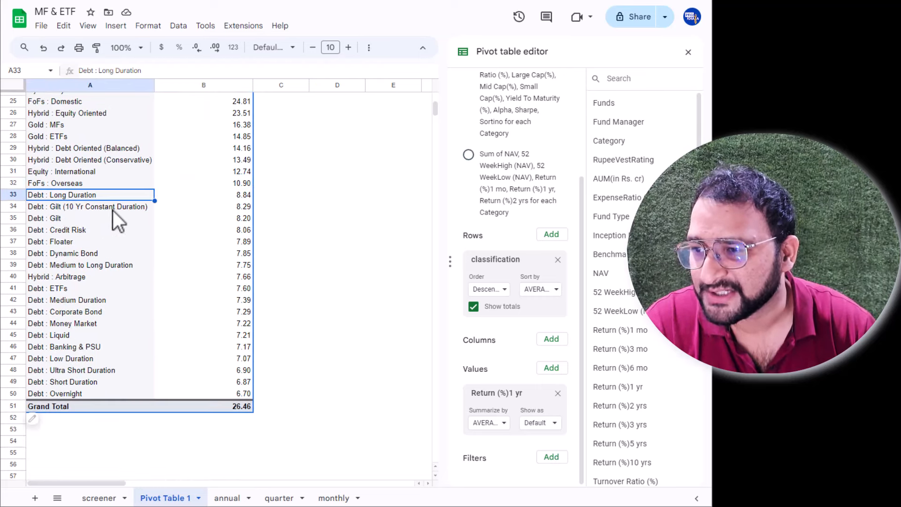
click(91, 209)
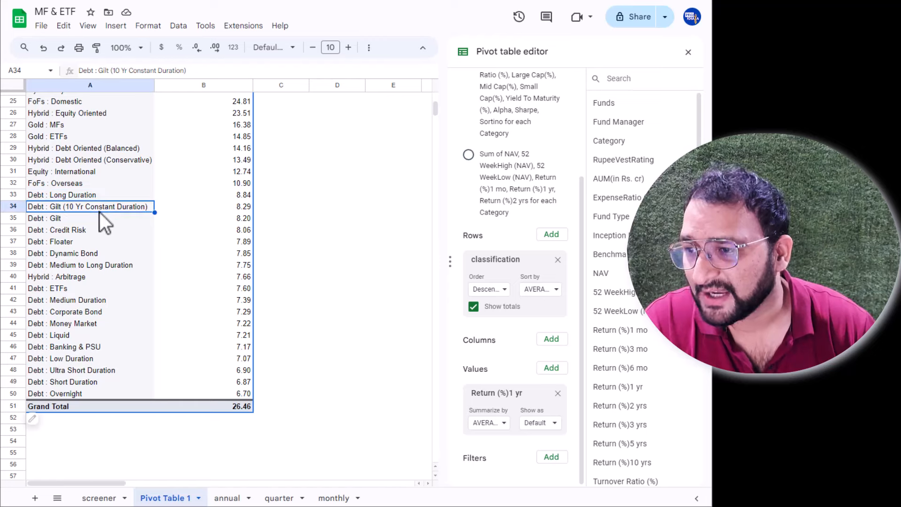
click(91, 220)
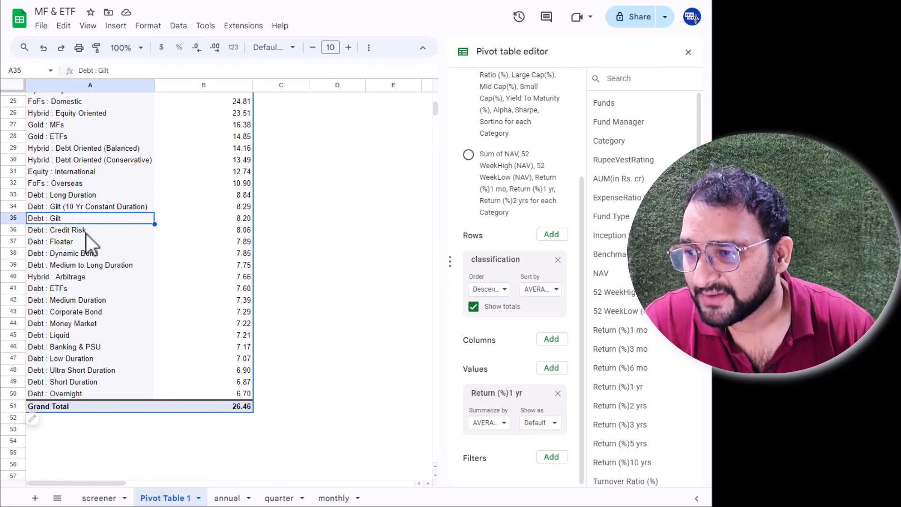
click(86, 231)
click(89, 241)
click(111, 254)
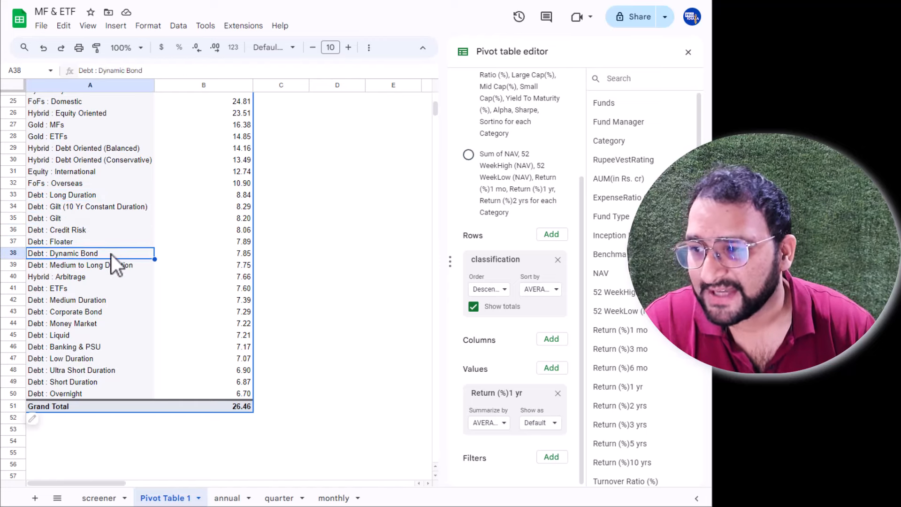
click(108, 268)
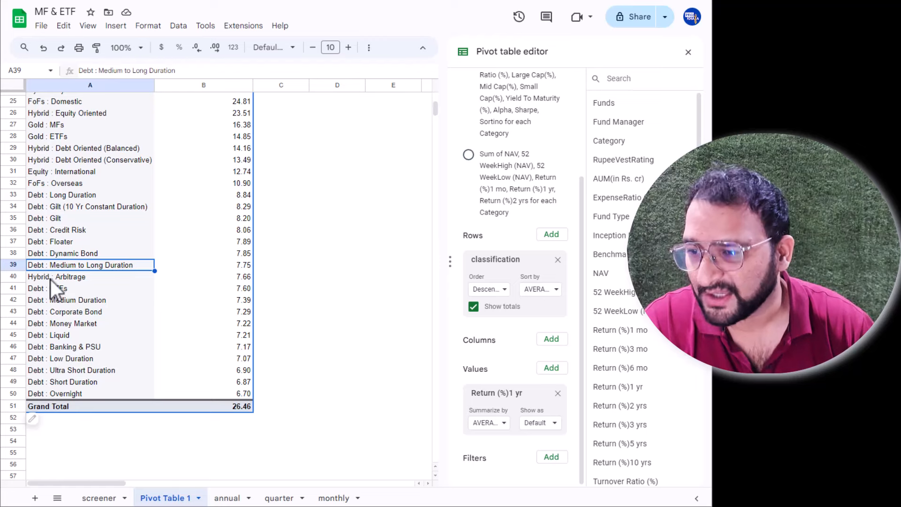
Step: Compare the average one-year returns of Debt : Long Duration and Debt : Medium to Long Duration
click(244, 266)
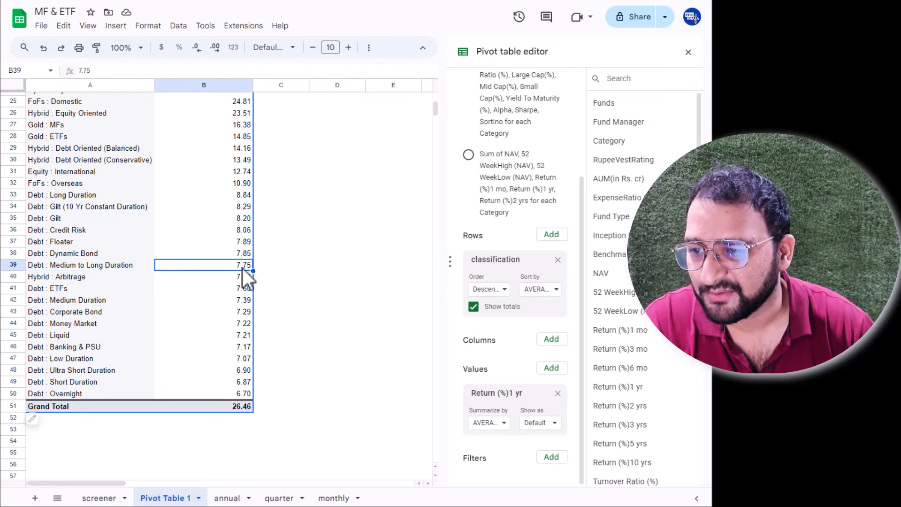
click(56, 194)
click(214, 198)
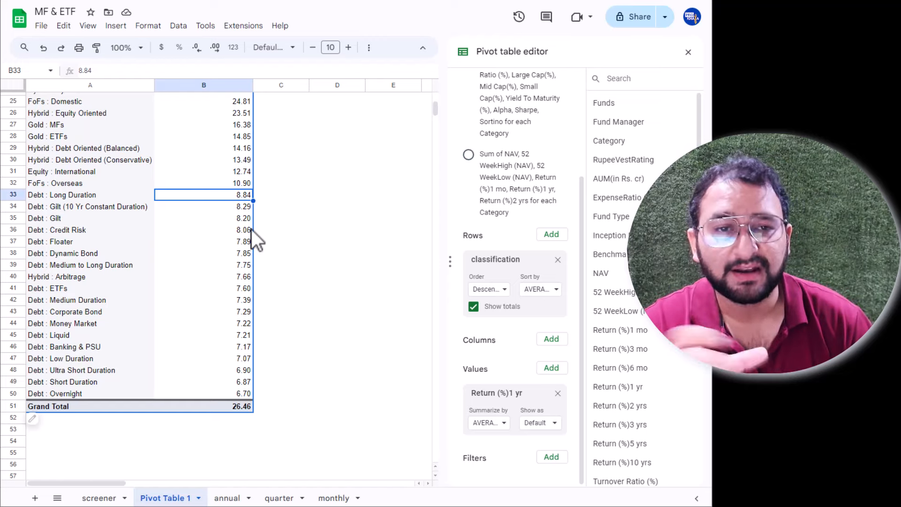
click(246, 266)
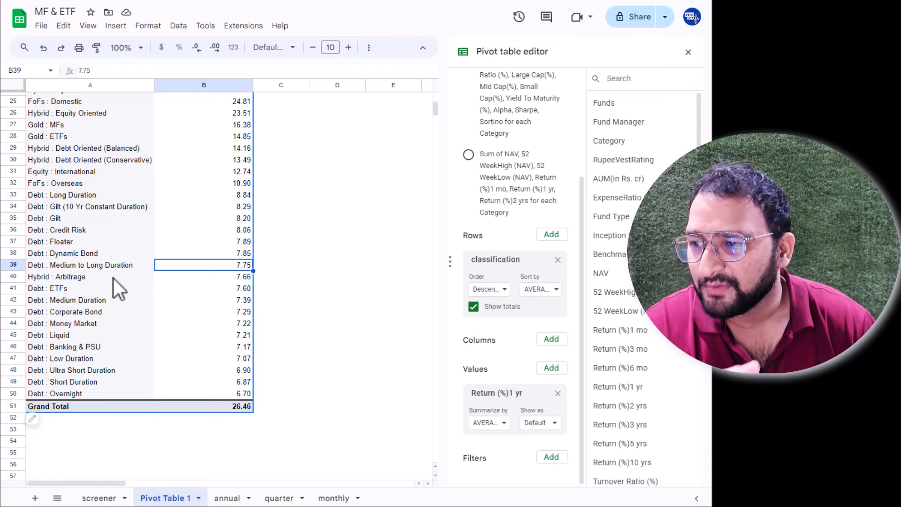
Step: Check the average one-year returns of Hybrid : Arbitrage, Debt : ETFs, Debt : Medium Duration and Debt : Corporate Bond
click(90, 279)
click(228, 277)
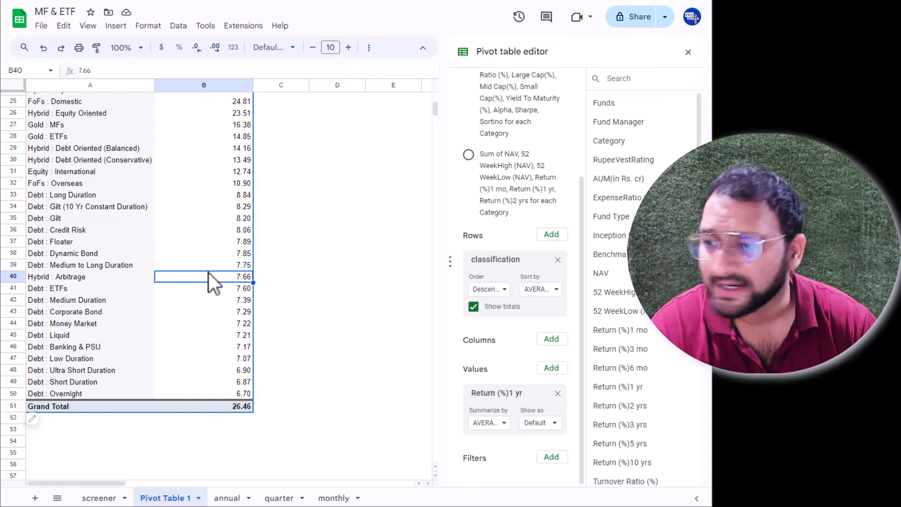
click(89, 289)
click(240, 289)
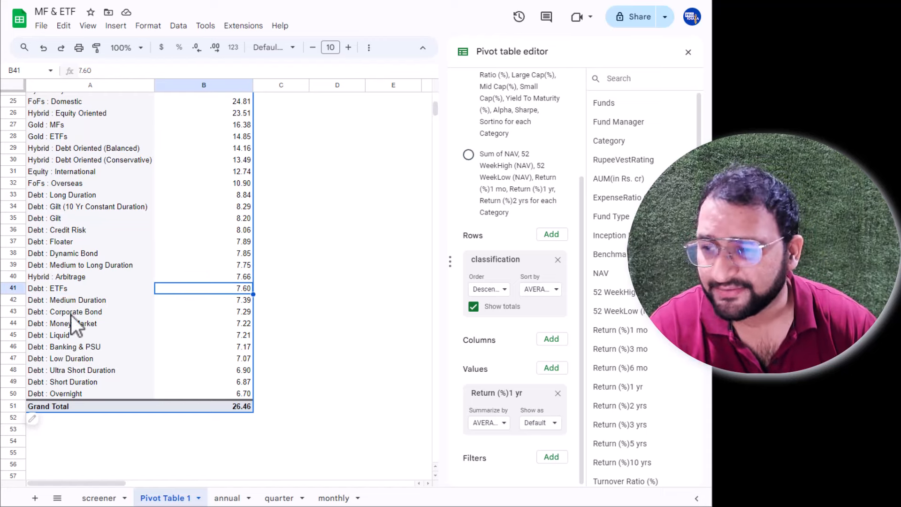
click(79, 299)
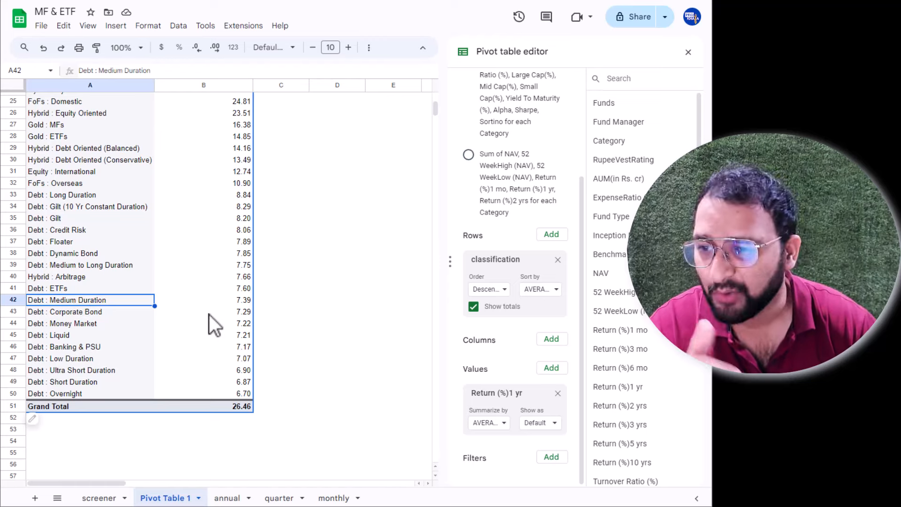
key(Right)
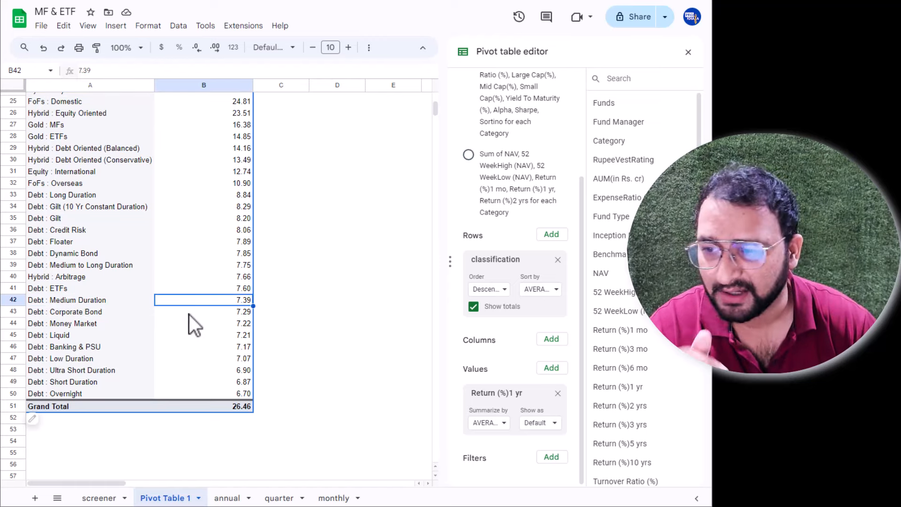
click(99, 311)
key(Right)
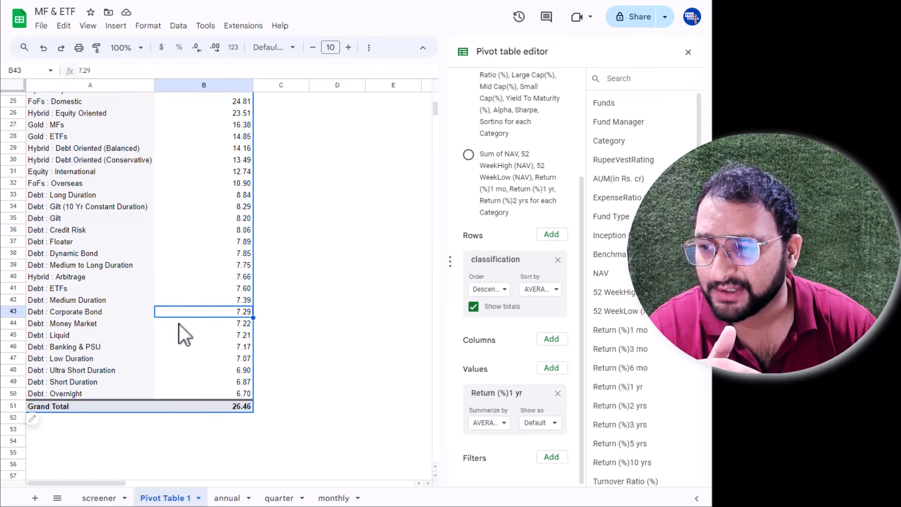
Step: Review the debt classifications Money Market, Liquid, Banking & PSU and Low Duration in order
click(78, 324)
click(69, 337)
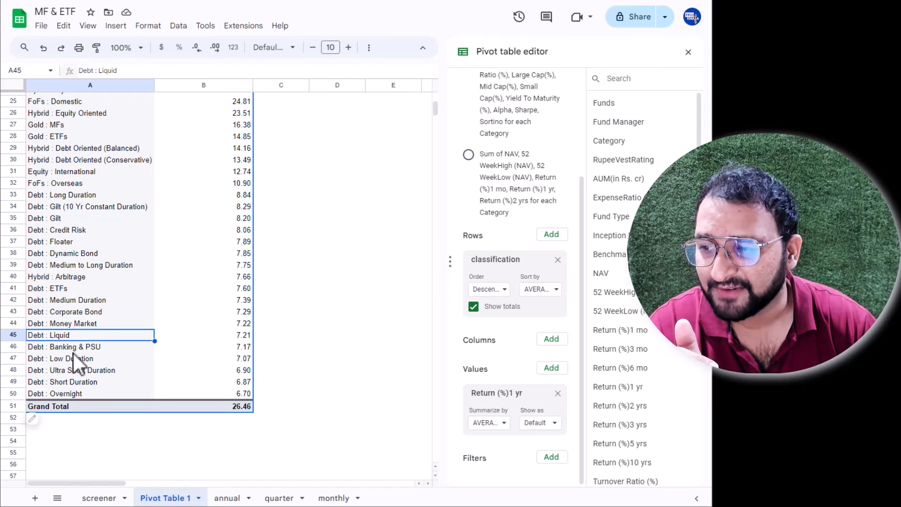
click(86, 351)
click(91, 362)
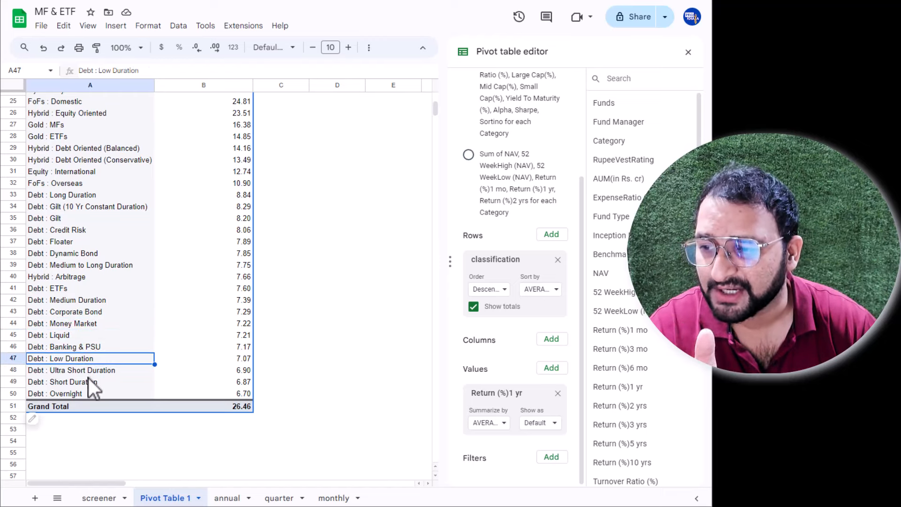
Step: Examine the average one-year returns of the three lowest-ranked classifications, Debt : Ultra Short Duration, Short Duration and Overnight
click(80, 374)
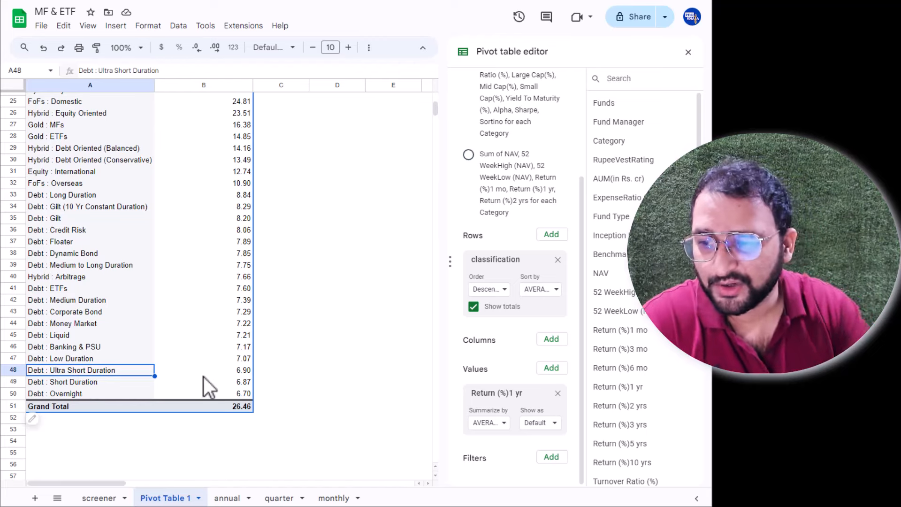
click(229, 371)
click(86, 385)
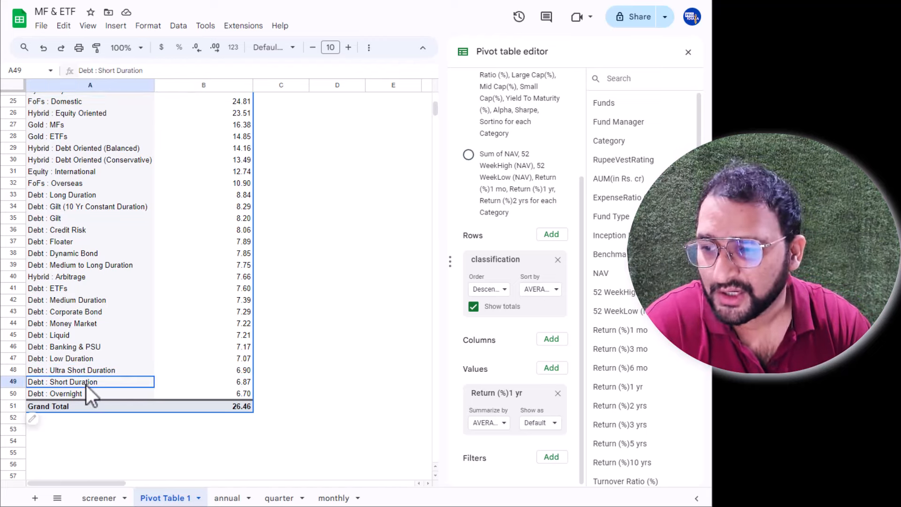
click(237, 384)
click(77, 393)
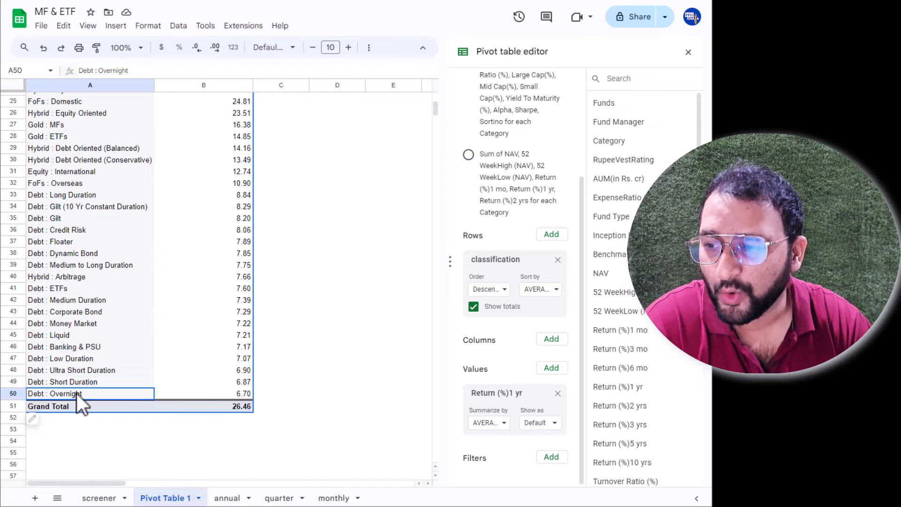
click(241, 392)
click(105, 398)
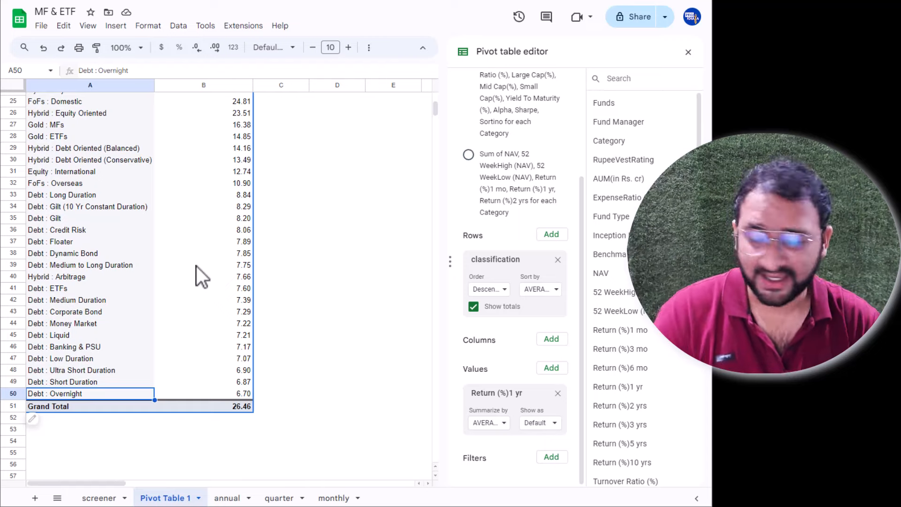
scroll(196, 266, up, 4)
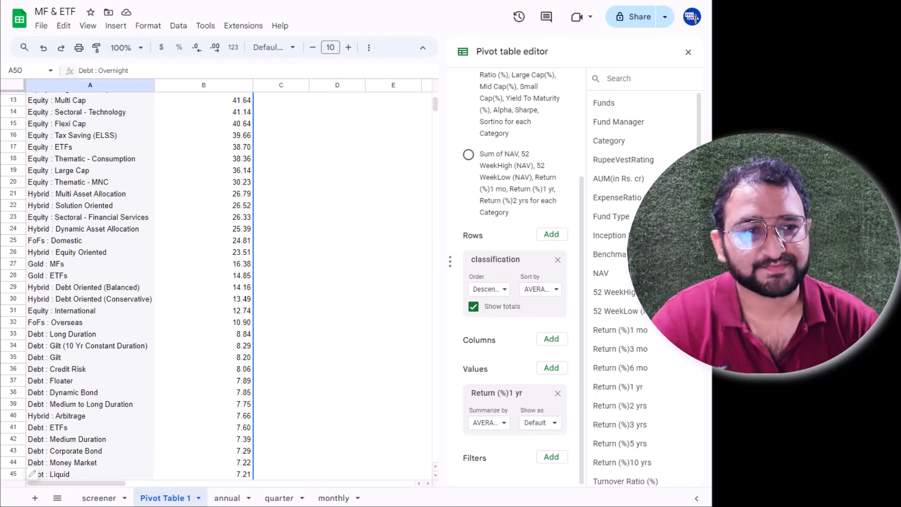
scroll(196, 282, up, 4)
scroll(639, 281, down, 5)
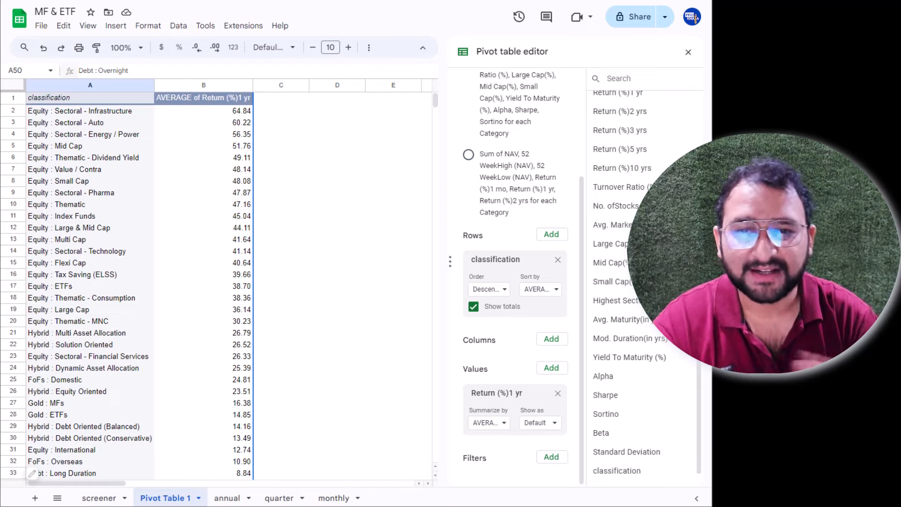
scroll(629, 422, down, 1)
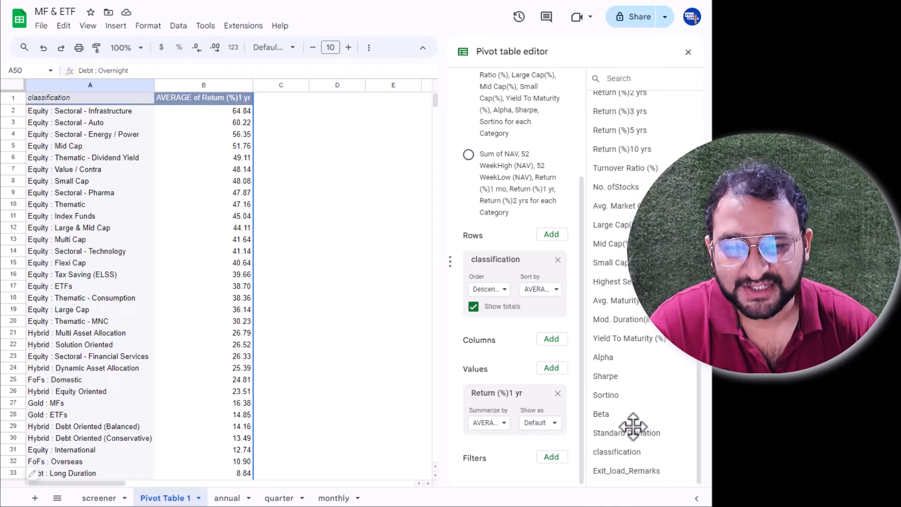
drag(624, 438, 535, 493)
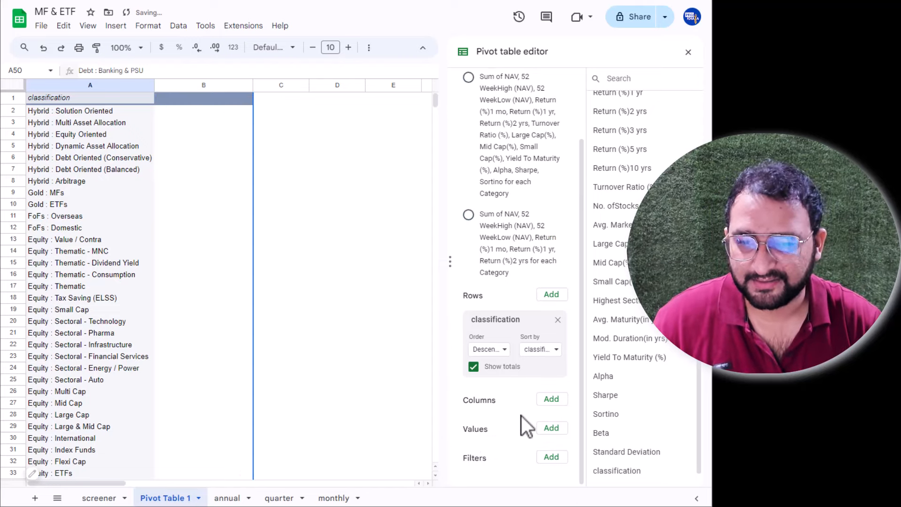
key(ctrl+z)
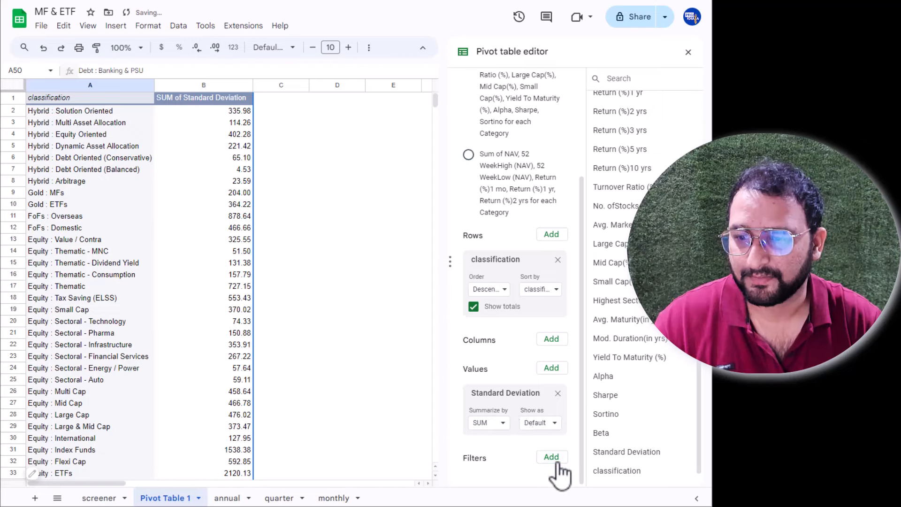
key(ctrl+z)
key(ctrl+z)
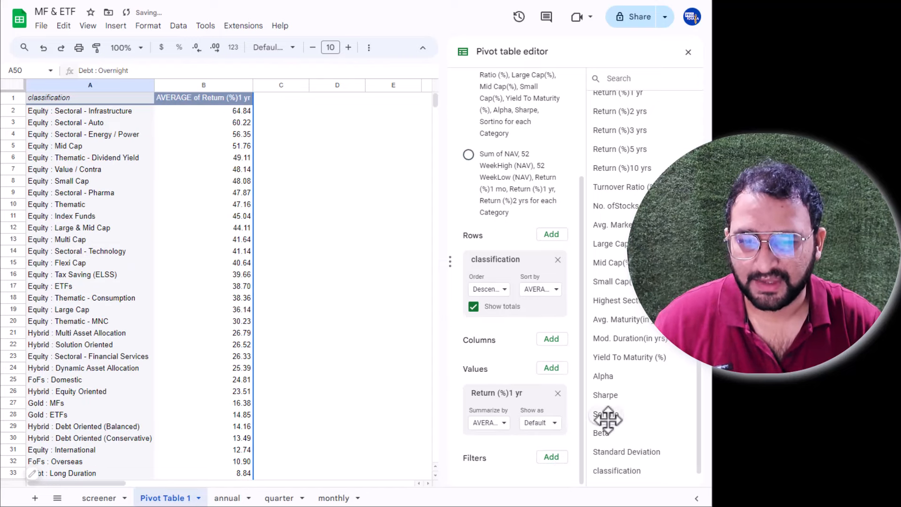
Step: Add Standard Deviation as a second pivot table value, summarized by AVERAGE
drag(626, 453, 506, 448)
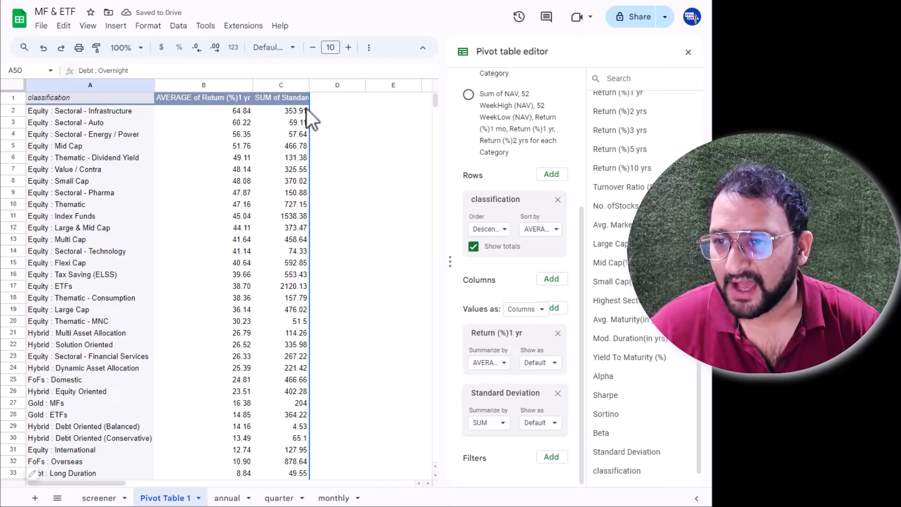
click(489, 422)
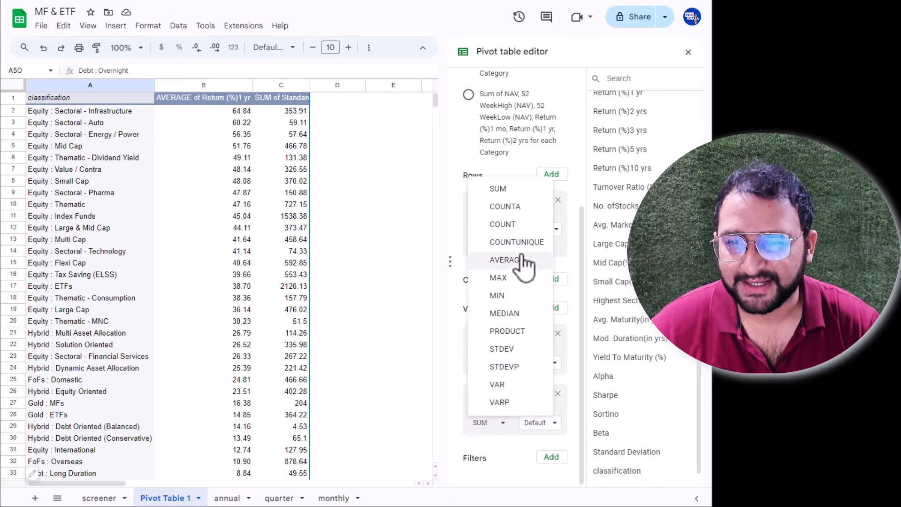
click(505, 259)
Step: Format the average Standard Deviation values, including the grand total, to two decimal places
click(289, 117)
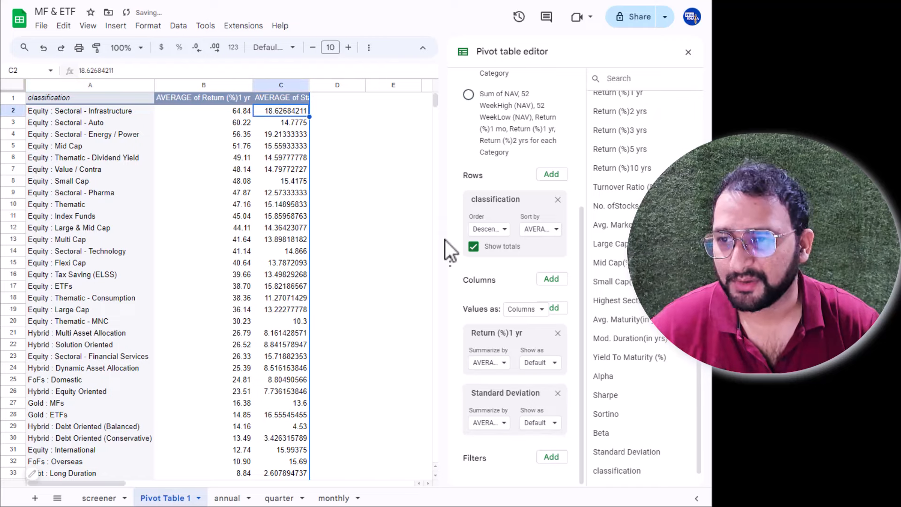
key(ctrl+shift+Down)
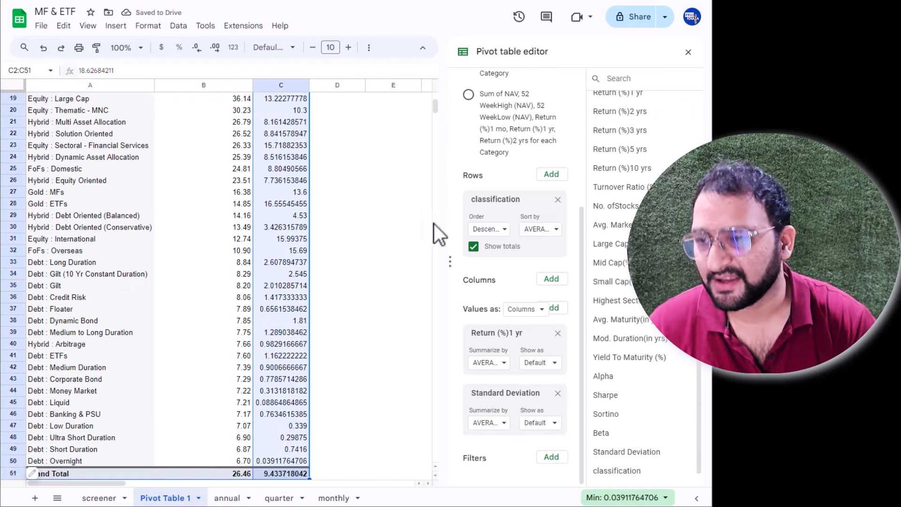
click(196, 48)
click(196, 47)
click(196, 48)
click(196, 48)
click(197, 48)
click(196, 48)
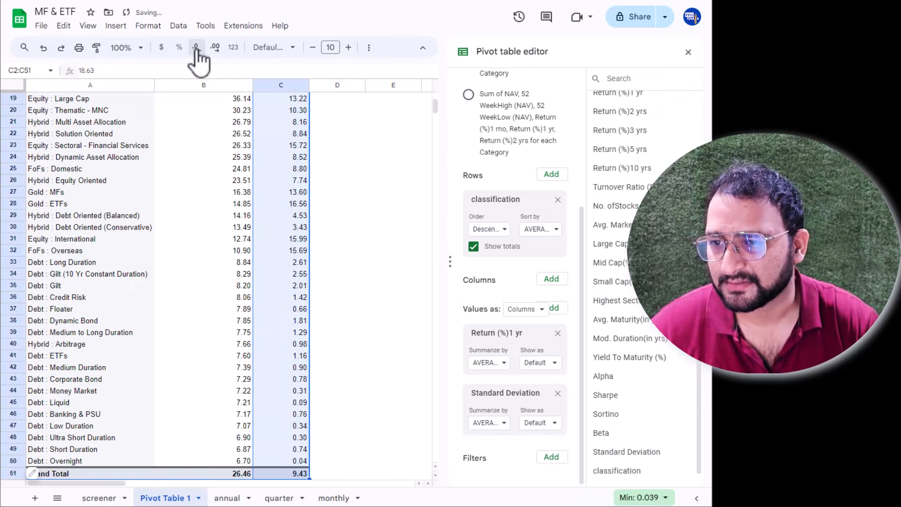
click(291, 230)
scroll(294, 332, up, 6)
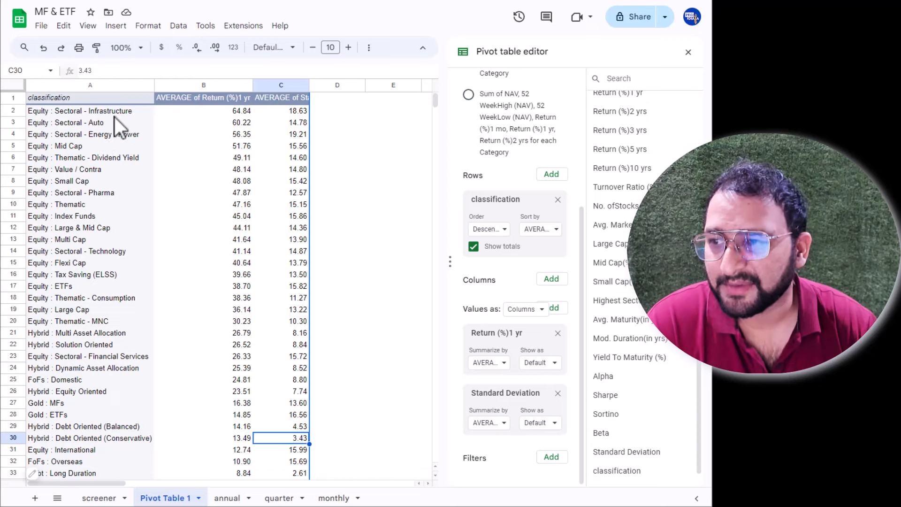
Step: Examine the average one-year return and standard deviation of Equity : Sectoral - Infrastructure
click(97, 116)
click(243, 114)
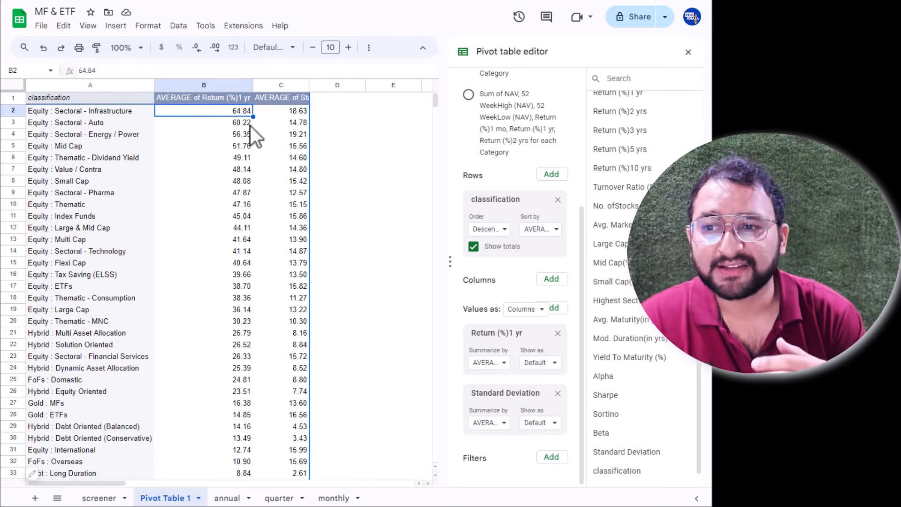
click(298, 112)
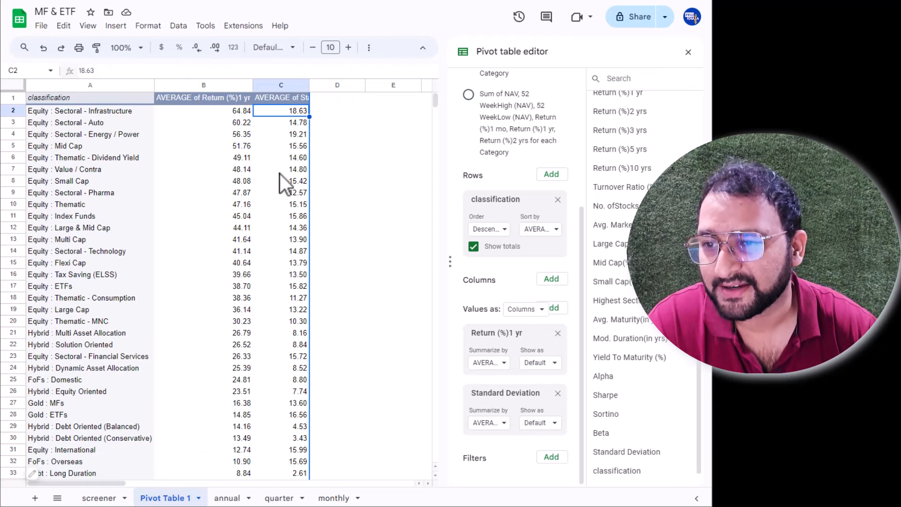
Step: Compare the average standard deviation of Equity : Sectoral - Energy / Power with the Infrastructure classification
click(96, 138)
click(298, 137)
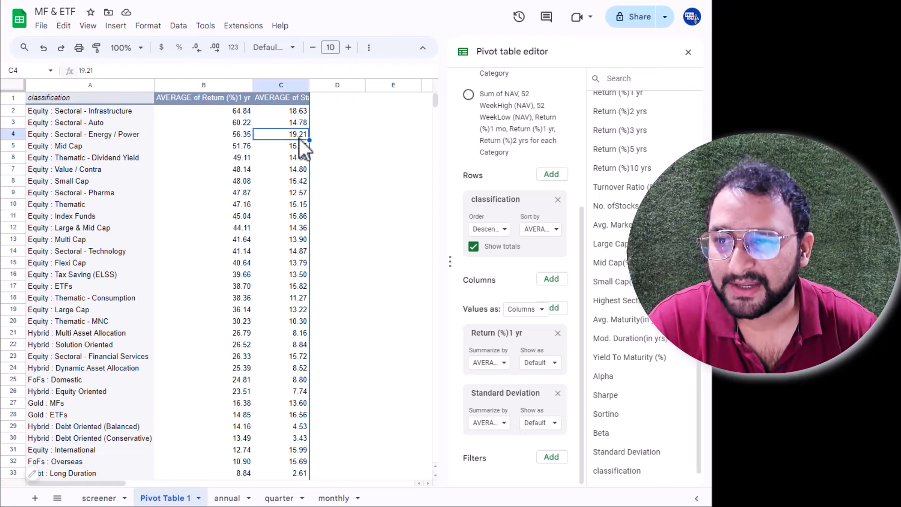
click(82, 111)
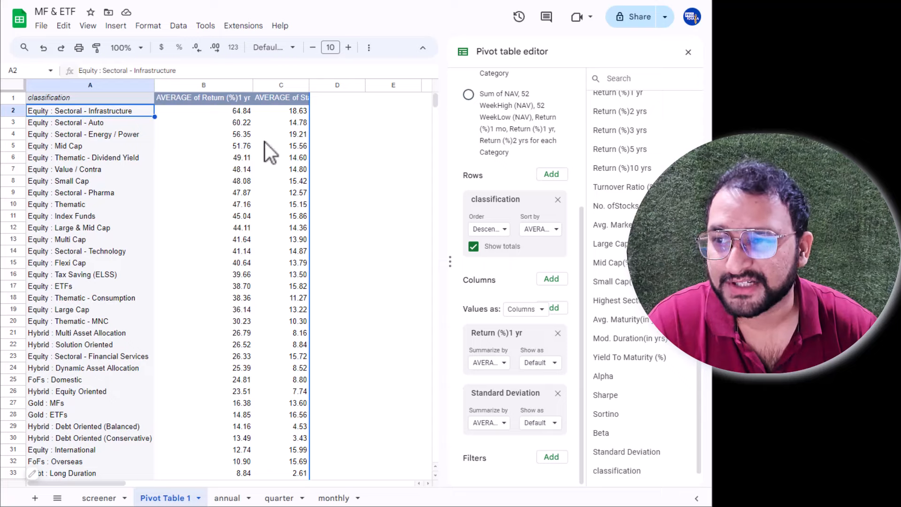
click(300, 137)
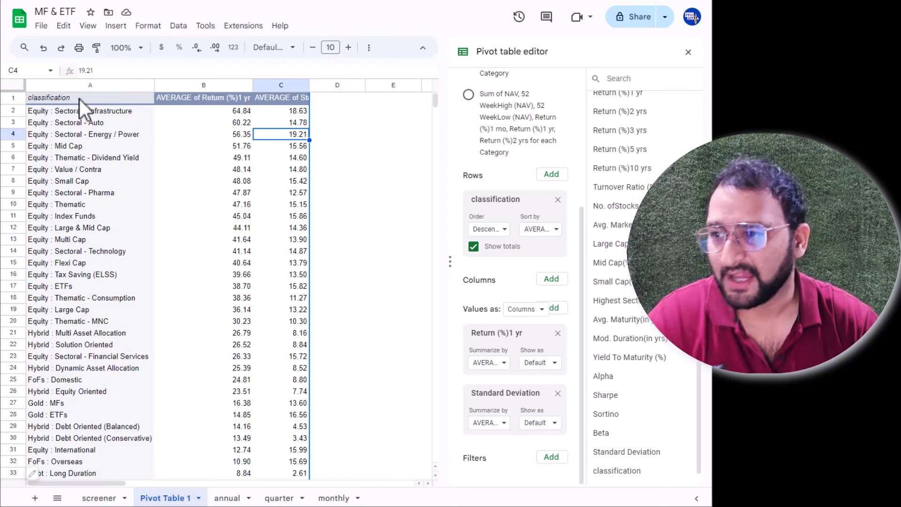
click(109, 112)
click(111, 136)
click(299, 138)
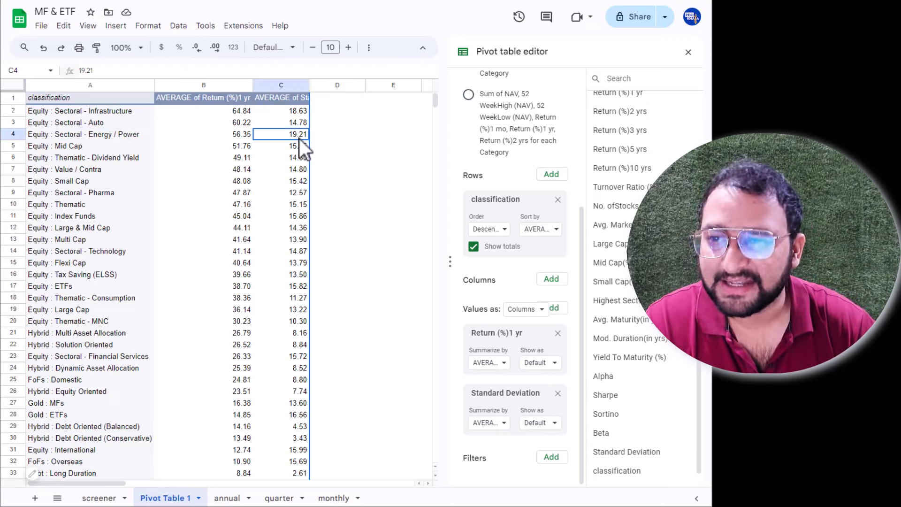
Step: Weigh average one-year return against standard deviation for the Sectoral - Infrastructure and Sectoral - Energy / Power classifications
click(125, 111)
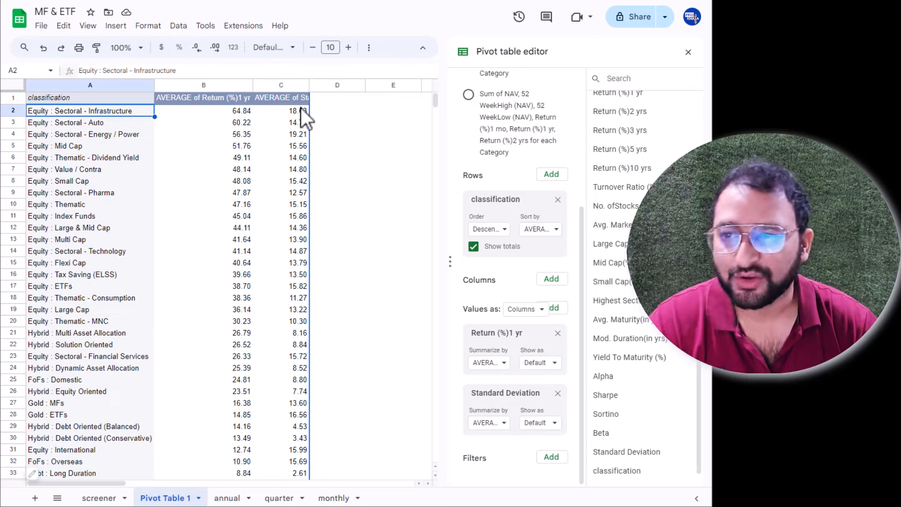
click(291, 112)
click(229, 113)
click(303, 137)
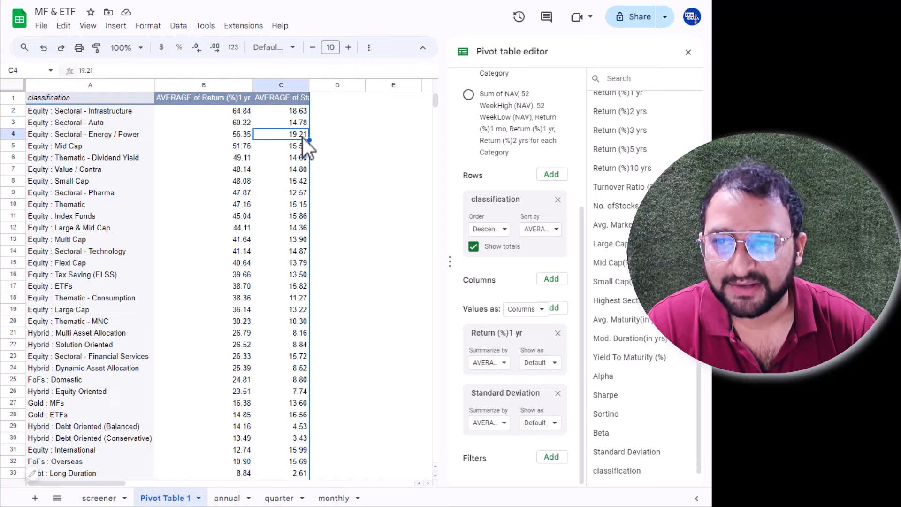
click(235, 137)
click(234, 112)
key(Down)
key(Down)
click(291, 137)
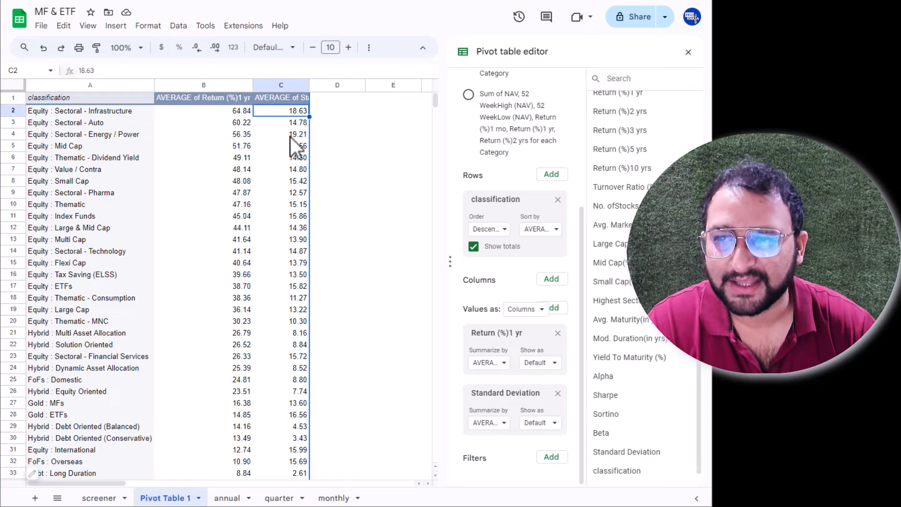
key(Up)
key(Up)
click(237, 113)
key(Down)
key(Down)
click(292, 138)
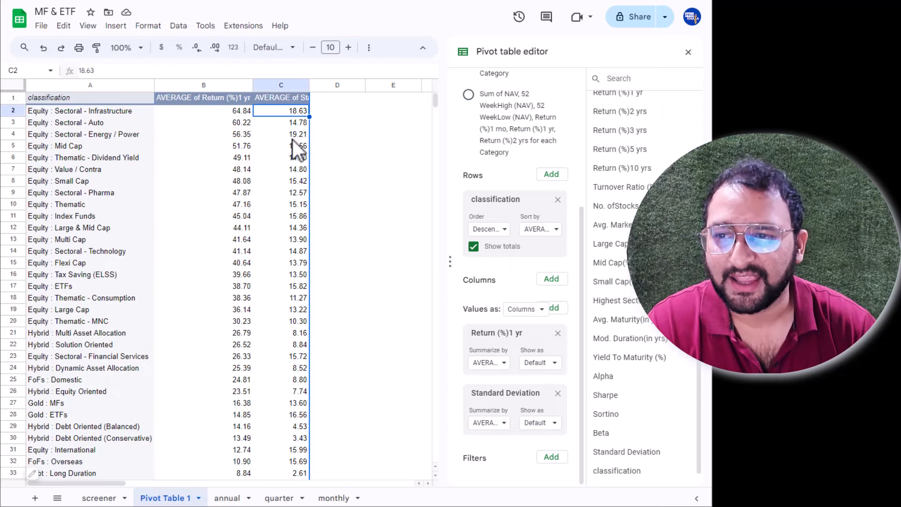
key(Up)
key(Up)
click(230, 111)
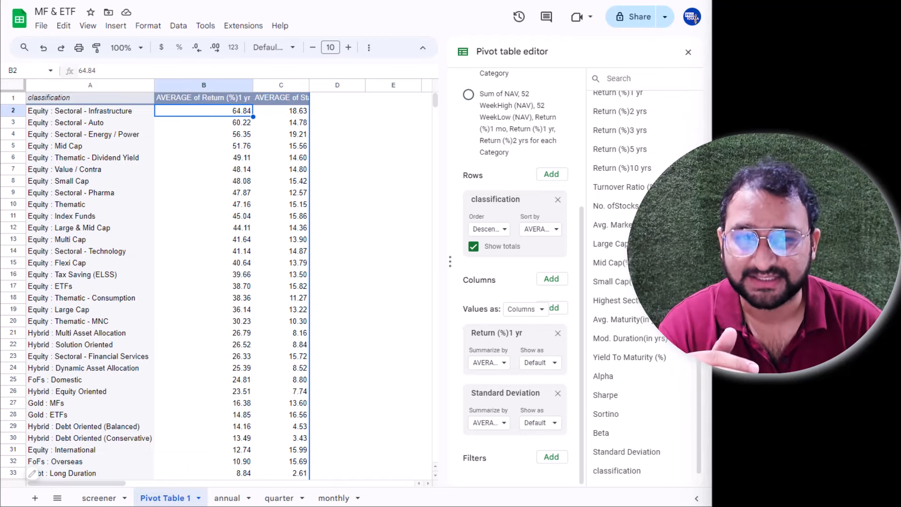
Step: Check the average standard deviation of Equity : Sectoral - Pharma, and the return and standard deviation of Infrastructure
click(281, 193)
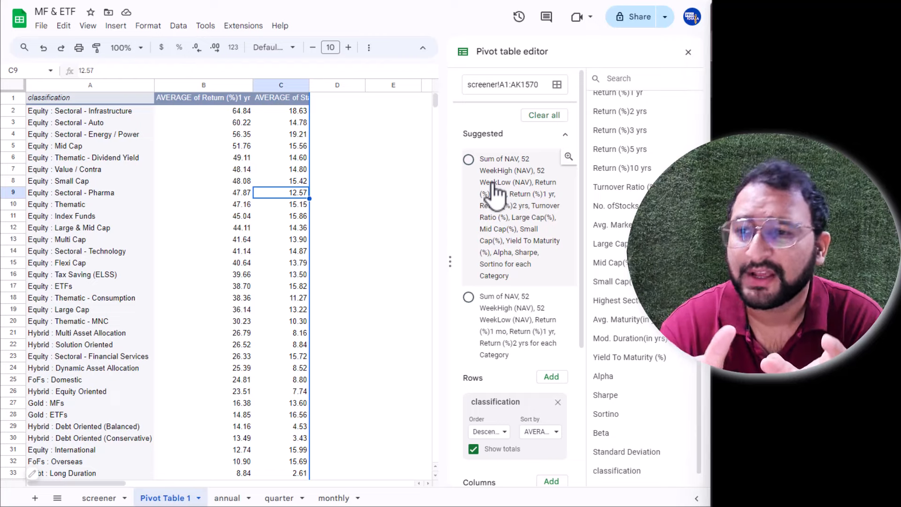
click(244, 112)
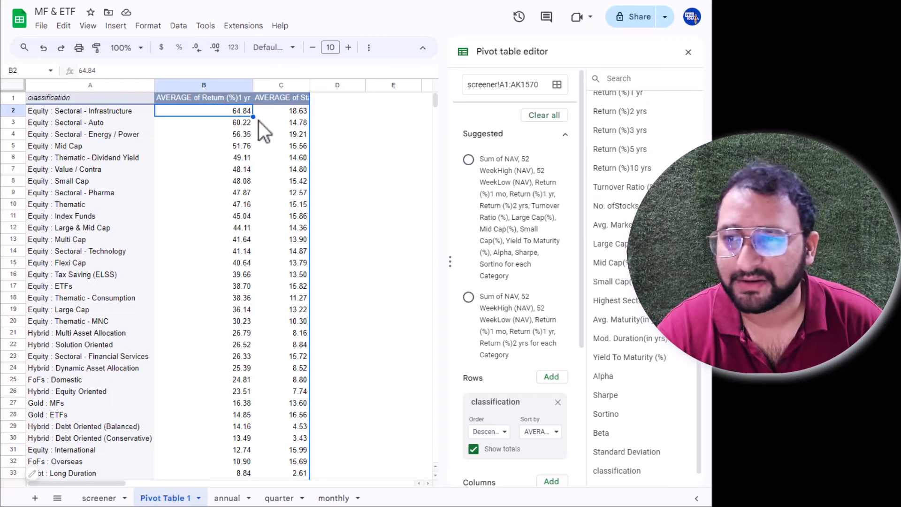
click(292, 115)
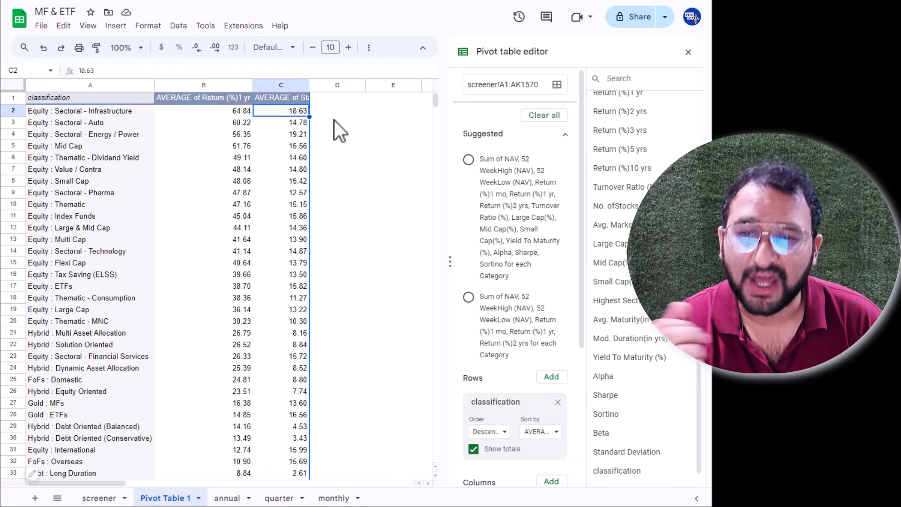
Step: Add Sharpe as a third pivot table value, summarized by AVERAGE
scroll(610, 450, down, 1)
drag(610, 433, 505, 392)
drag(610, 374, 483, 445)
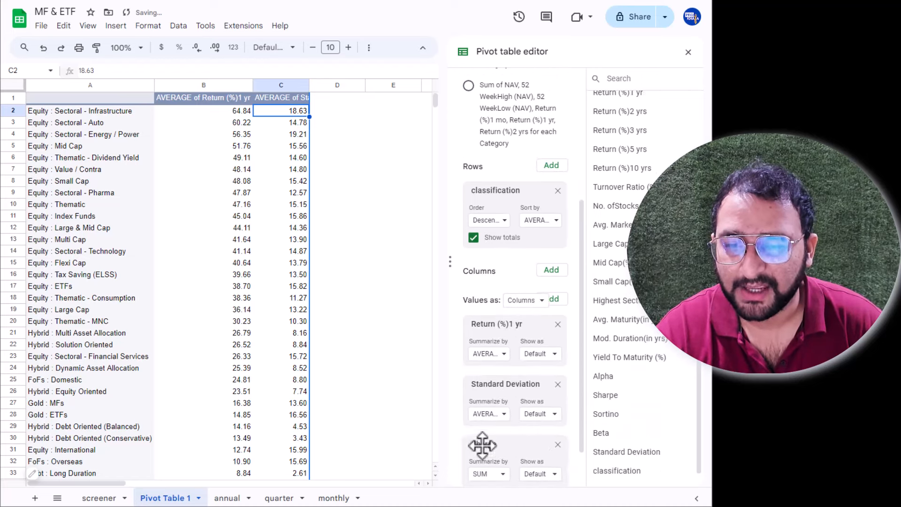
click(500, 474)
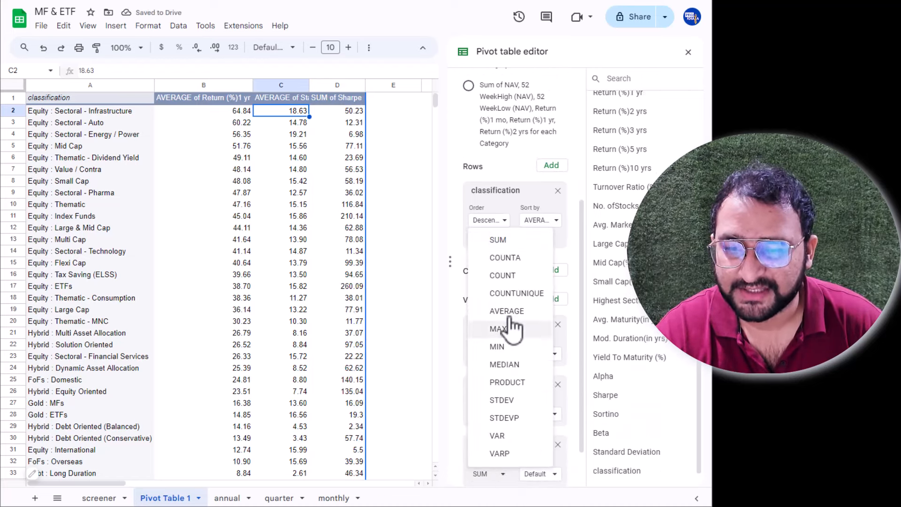
click(458, 312)
Step: Format the average Sharpe values, including the grand total, to two decimal places
click(342, 110)
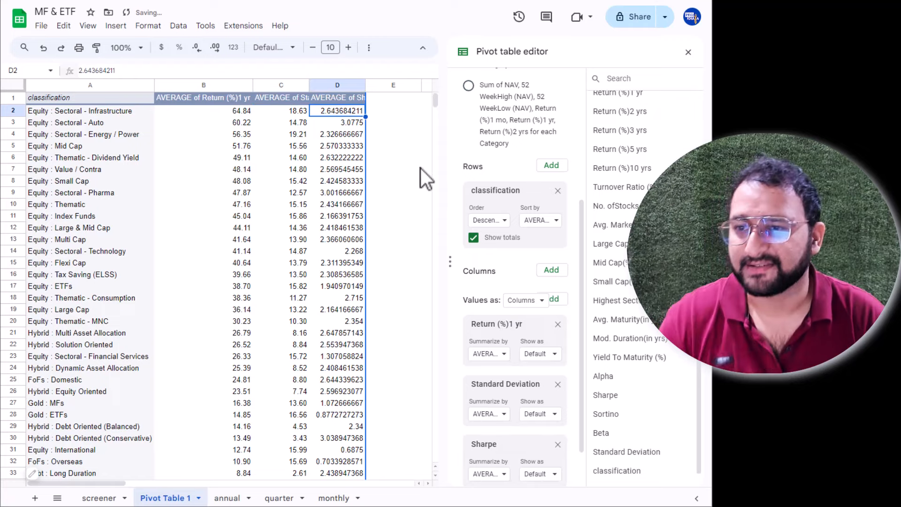
key(ctrl+shift+Down)
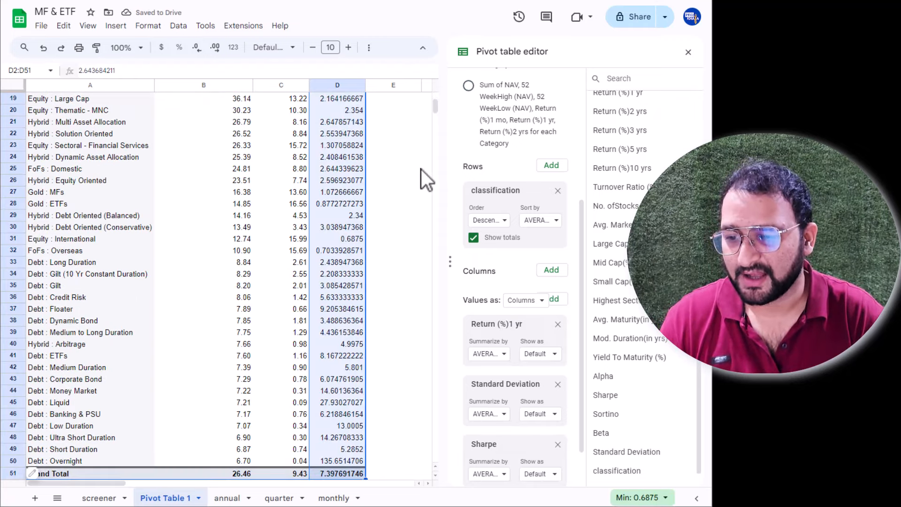
click(196, 48)
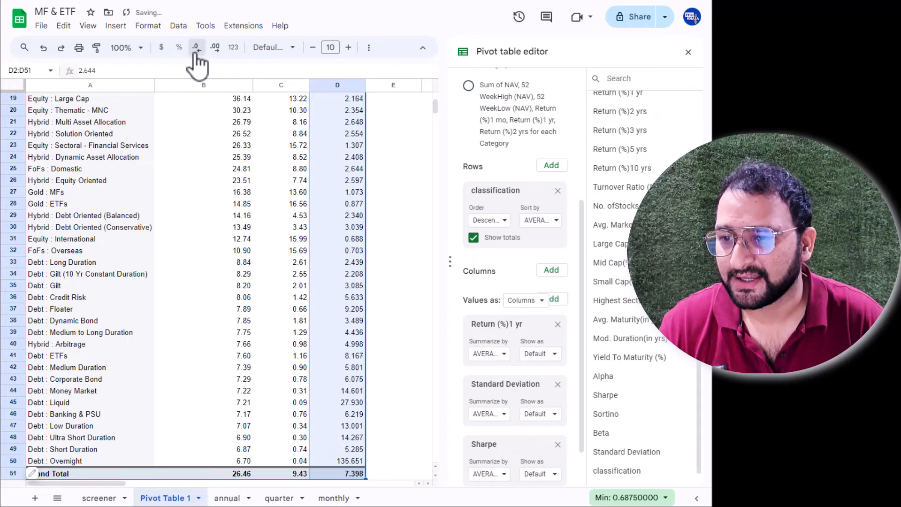
click(196, 48)
click(356, 192)
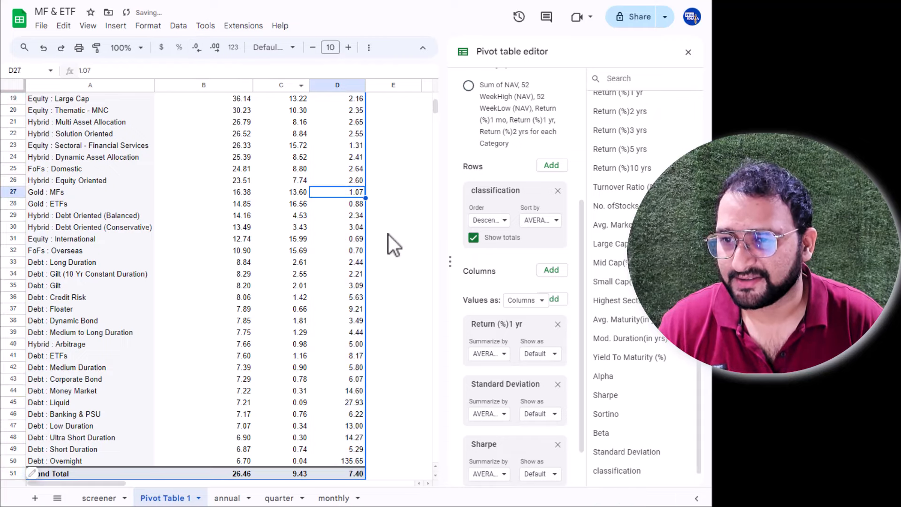
key(ctrl+Up)
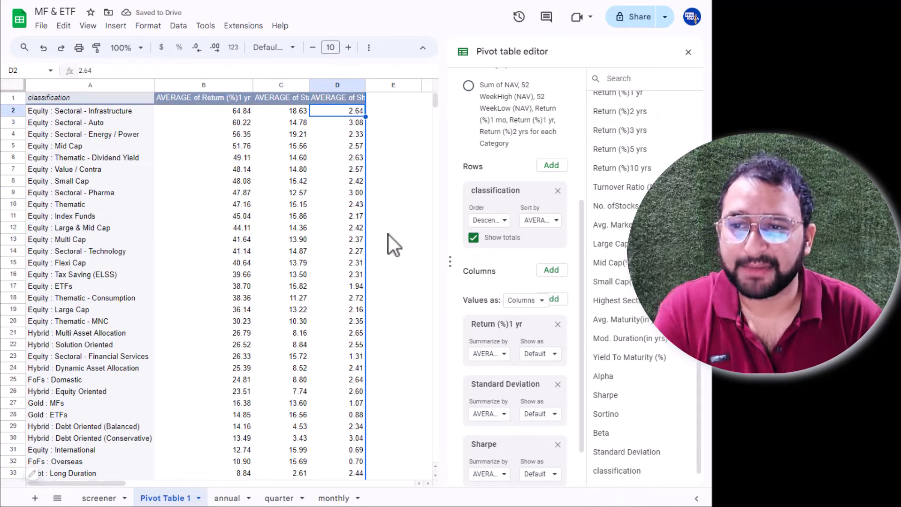
Step: Examine the Sharpe ratio, standard deviation and one-year return of Equity : Sectoral - Auto against Infrastructure's standard deviation
click(353, 123)
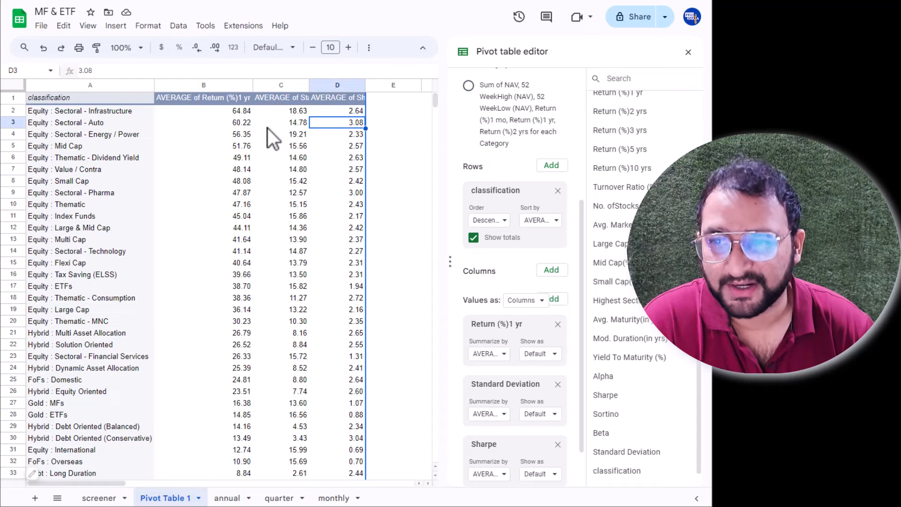
click(294, 124)
shift+click(242, 126)
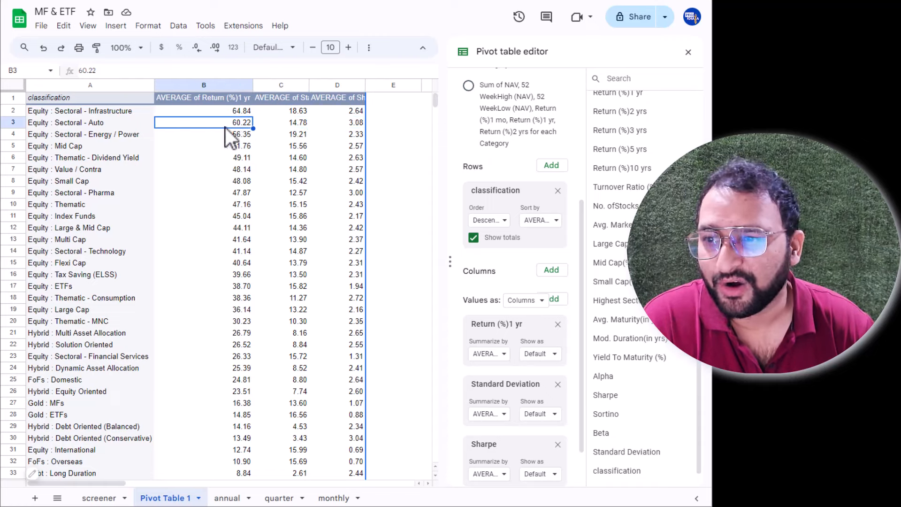
click(303, 113)
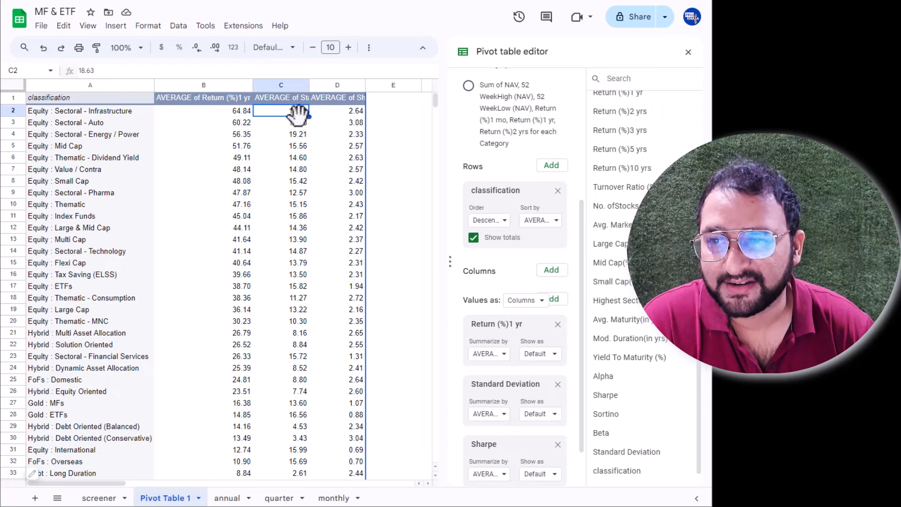
Step: Compare the one-year return, standard deviation and Sharpe ratio of Equity : Sectoral - Infrastructure with those of Equity : Sectoral - Auto
shift+click(238, 115)
click(358, 116)
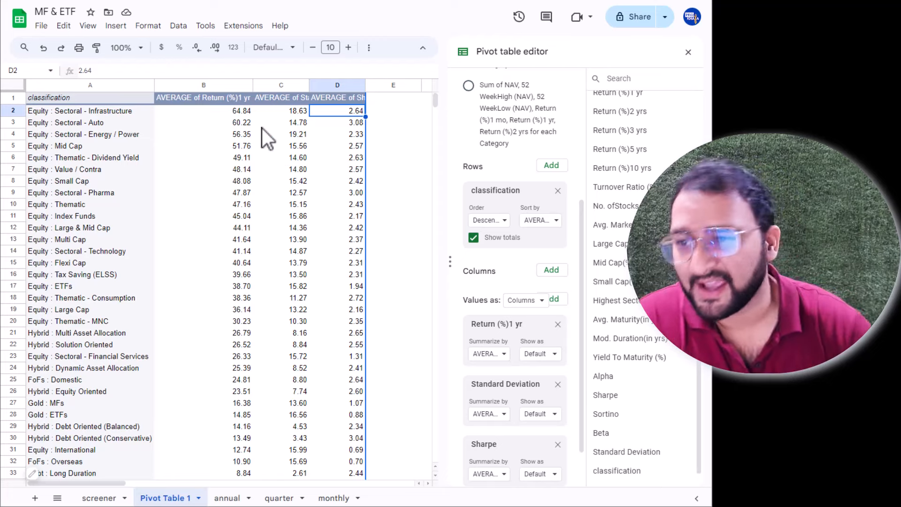
drag(249, 113, 292, 123)
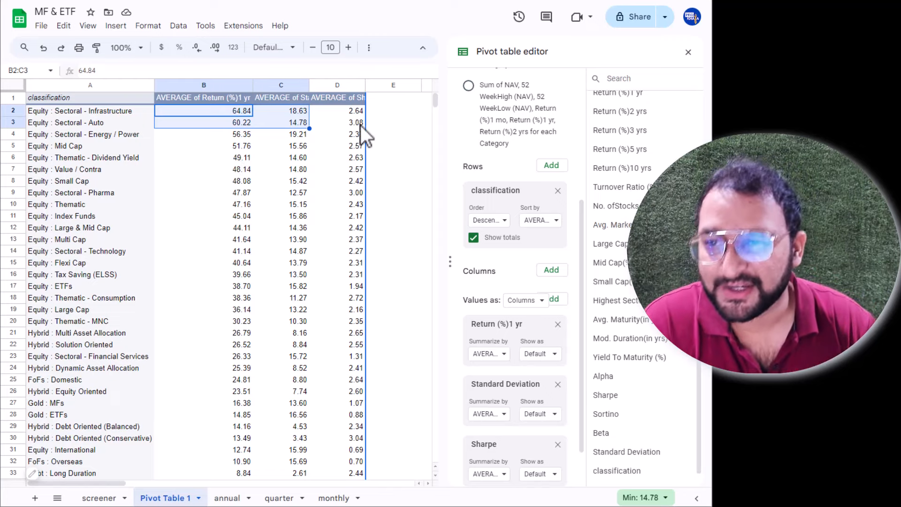
click(340, 122)
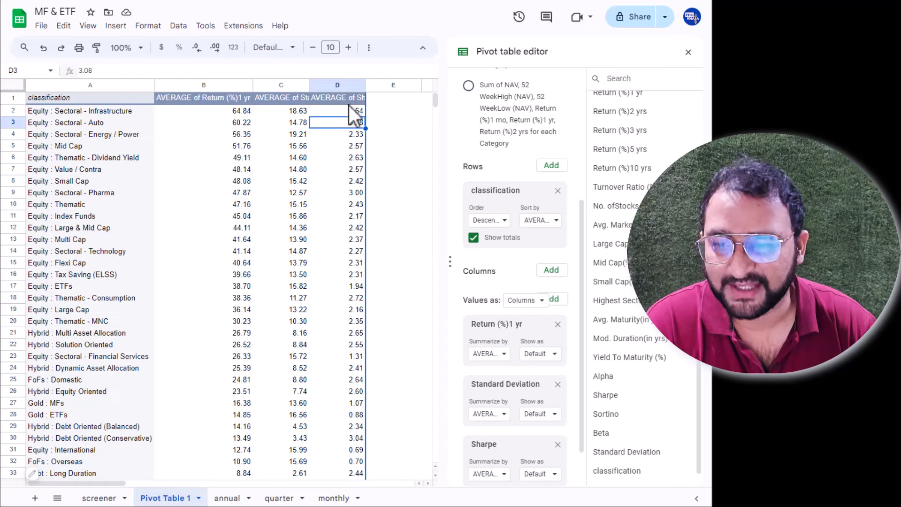
Step: Check the average Sharpe ratio, standard deviation and one-year return of Equity : Sectoral - Pharma
click(128, 192)
click(357, 196)
click(301, 194)
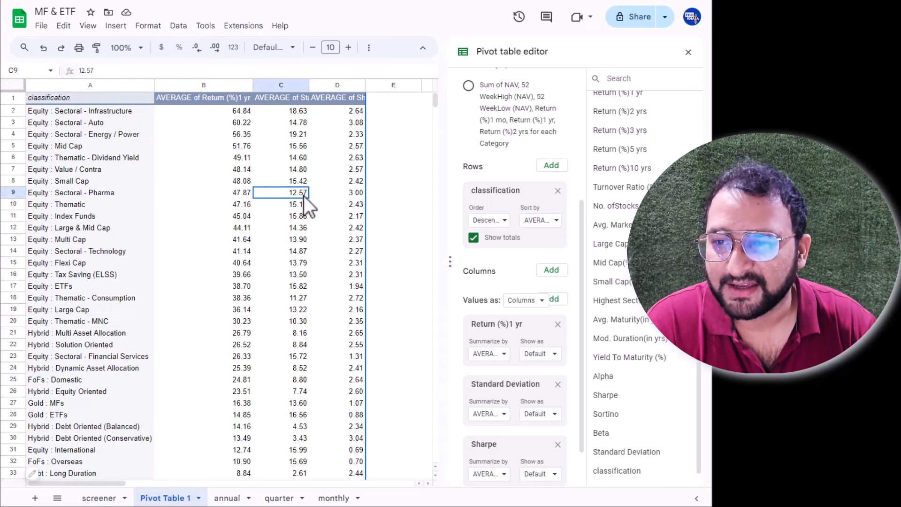
click(246, 198)
click(351, 194)
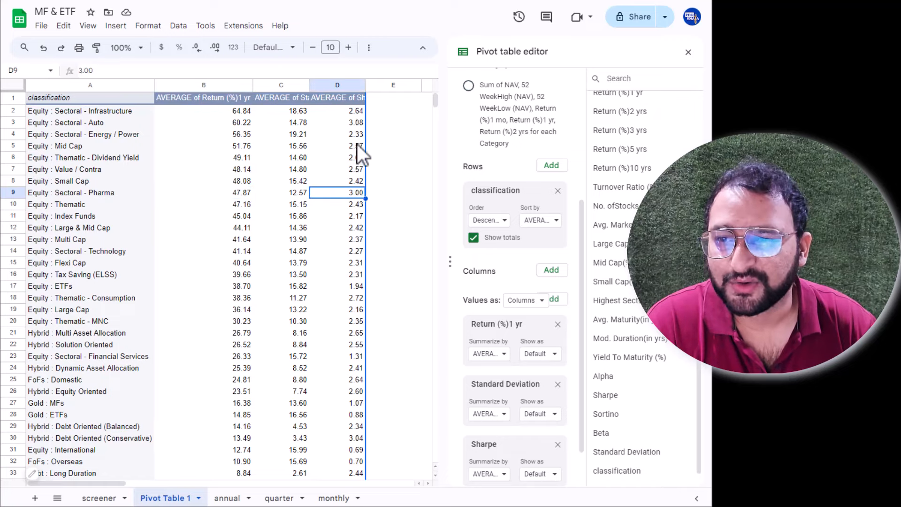
Step: Check the average Sharpe ratio, standard deviation and one-year return of Equity : ETFs
scroll(357, 144, down, 2)
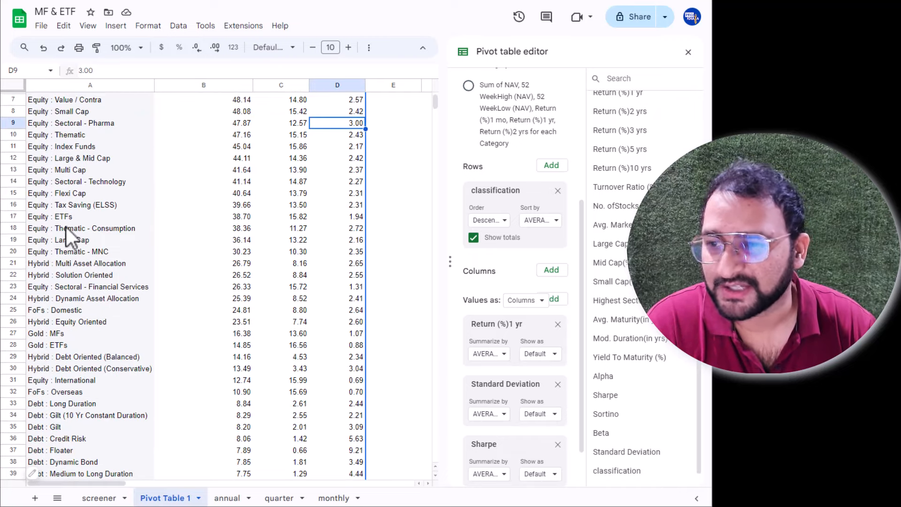
click(357, 218)
click(296, 219)
click(259, 220)
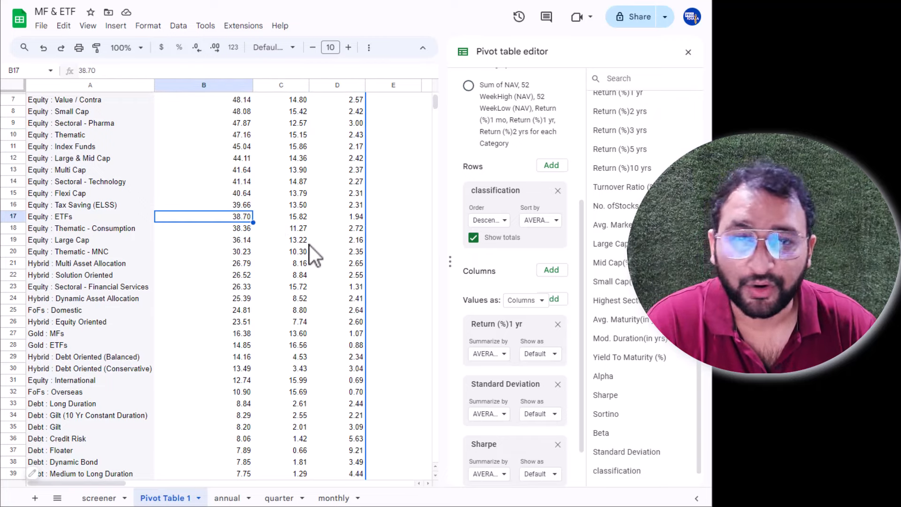
Step: Examine the average Sharpe ratio of Debt : Overnight against its standard deviation
scroll(353, 235, down, 4)
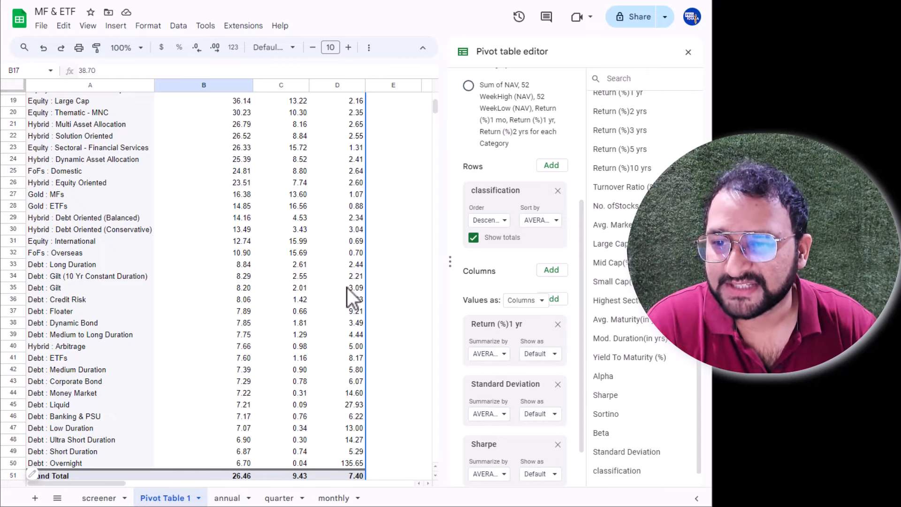
scroll(191, 323, down, 4)
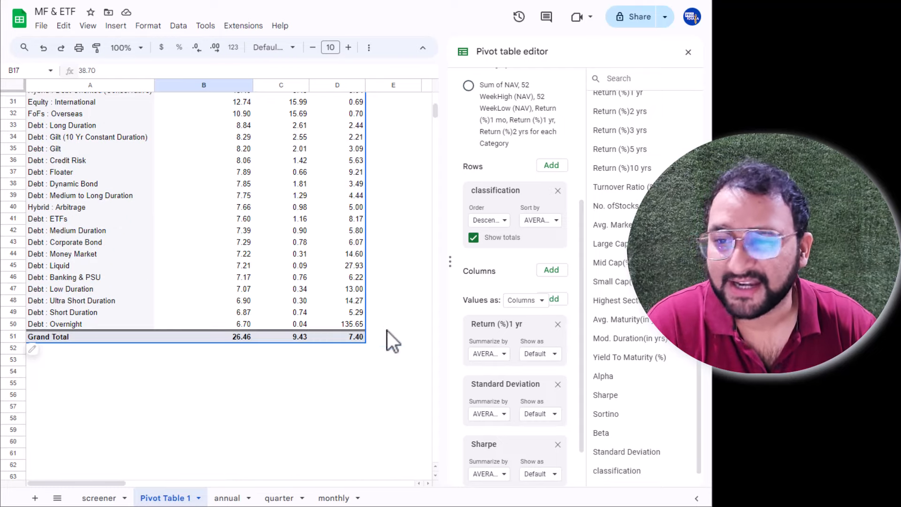
click(349, 326)
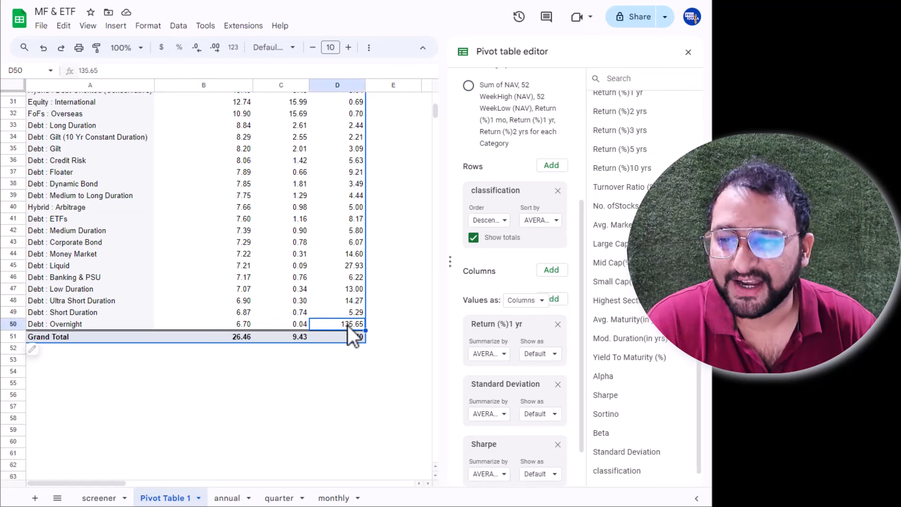
click(297, 325)
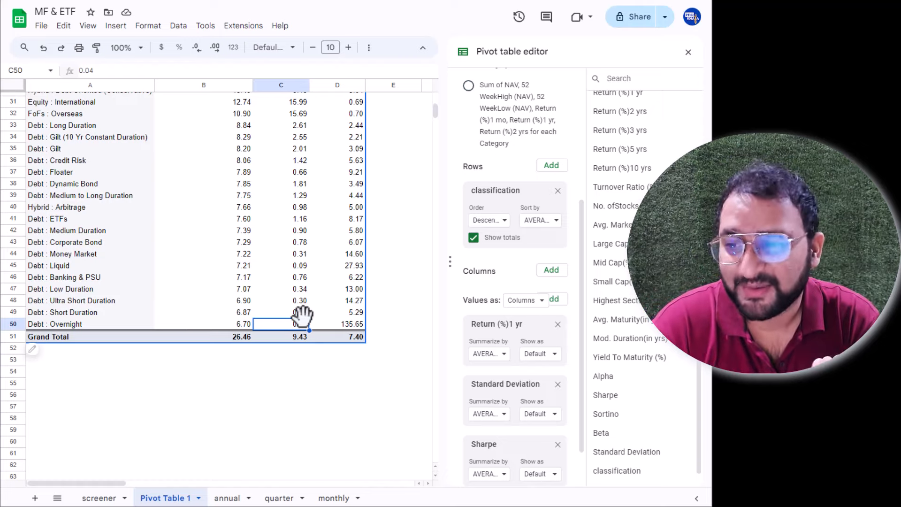
click(361, 326)
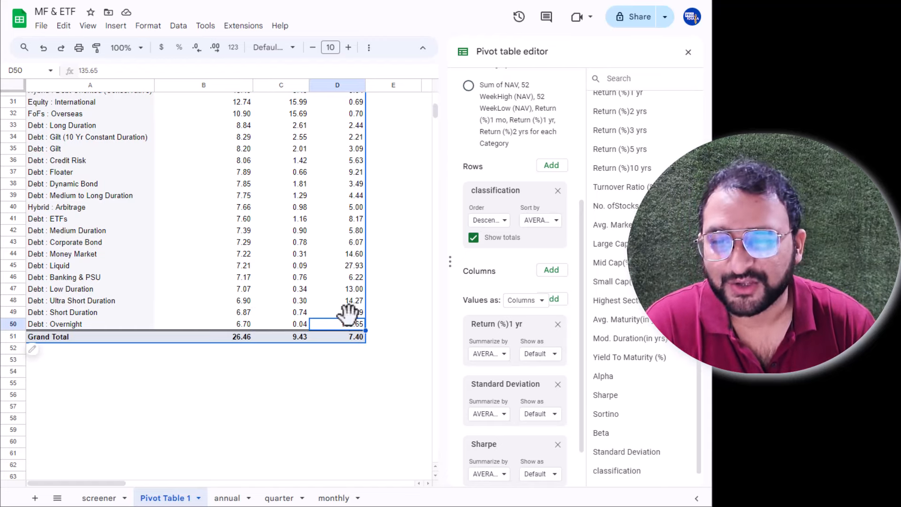
Step: Review the average Sharpe ratios of the debt classifications from Debt : Overnight up to Debt : Floater, including Hybrid : Arbitrage
key(Up)
key(Up)
key(Up)
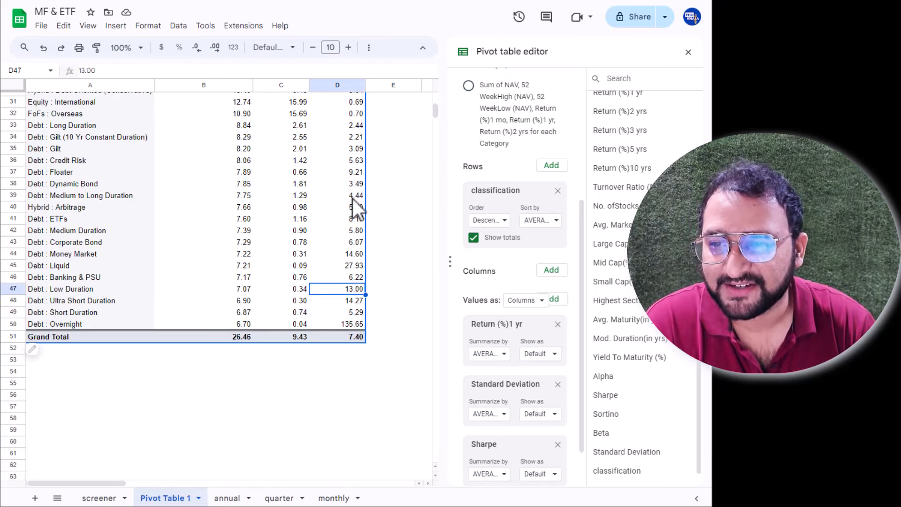
click(353, 219)
key(ctrl+shift+Down)
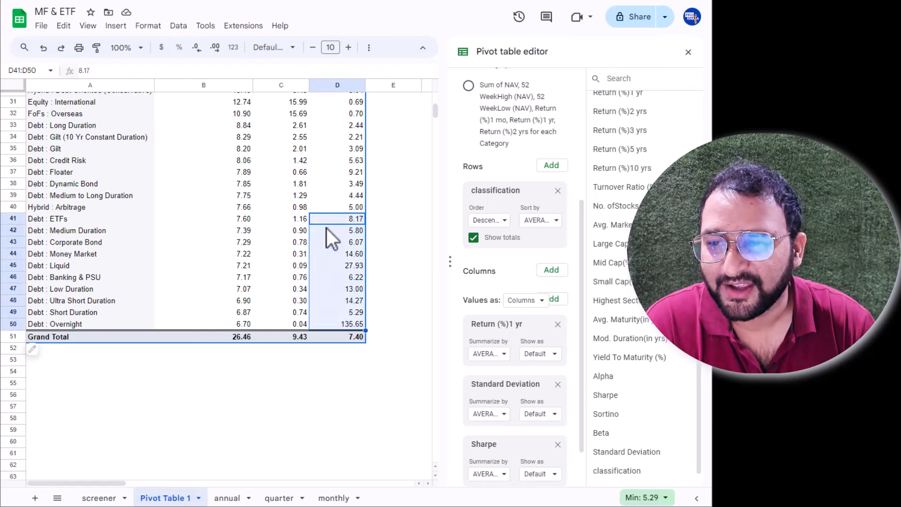
click(341, 206)
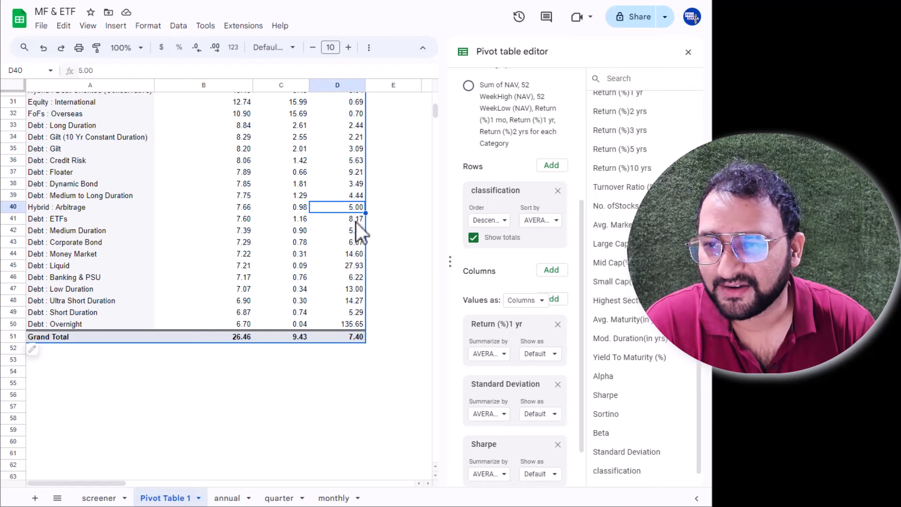
click(352, 174)
Step: Examine the Sharpe ratio of Hybrid : Arbitrage together with its standard deviation
scroll(345, 215, up, 2)
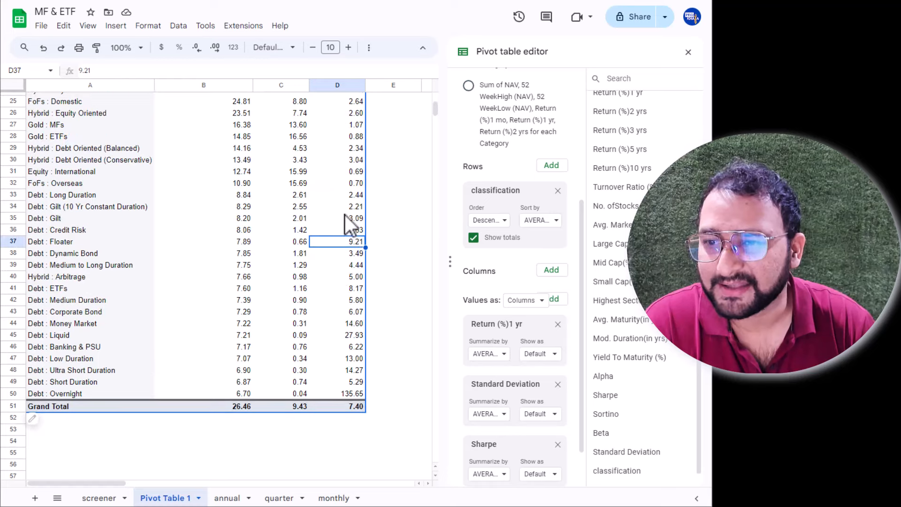
click(351, 278)
scroll(360, 230, up, 2)
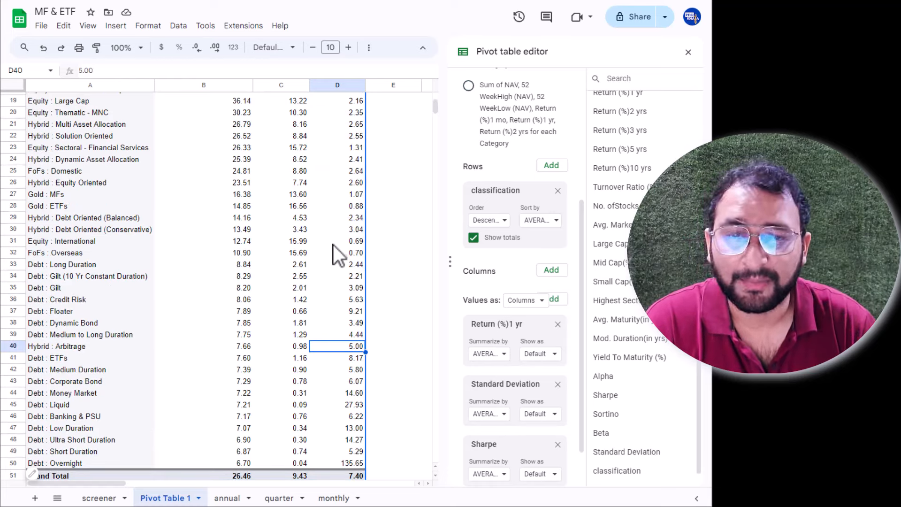
click(237, 348)
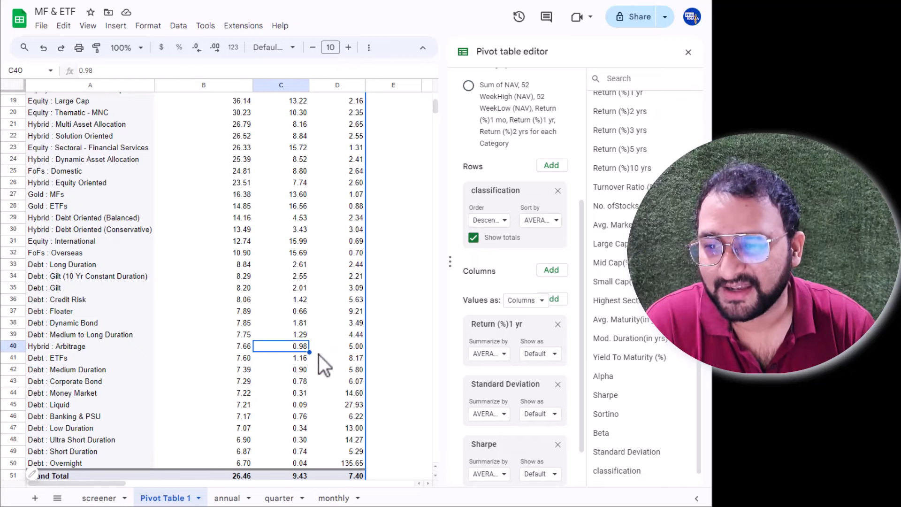
click(349, 349)
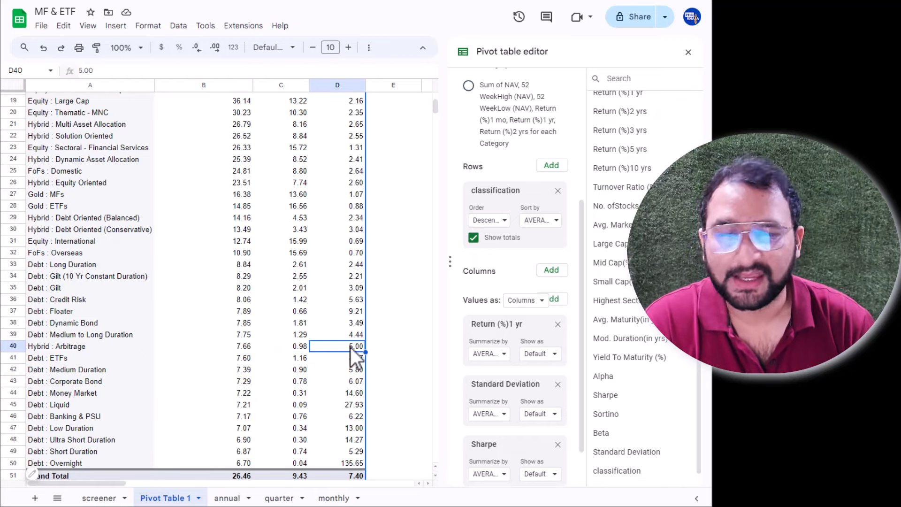
Step: Add Sortino as a fourth pivot table value, summarized by AVERAGE
scroll(351, 347, up, 6)
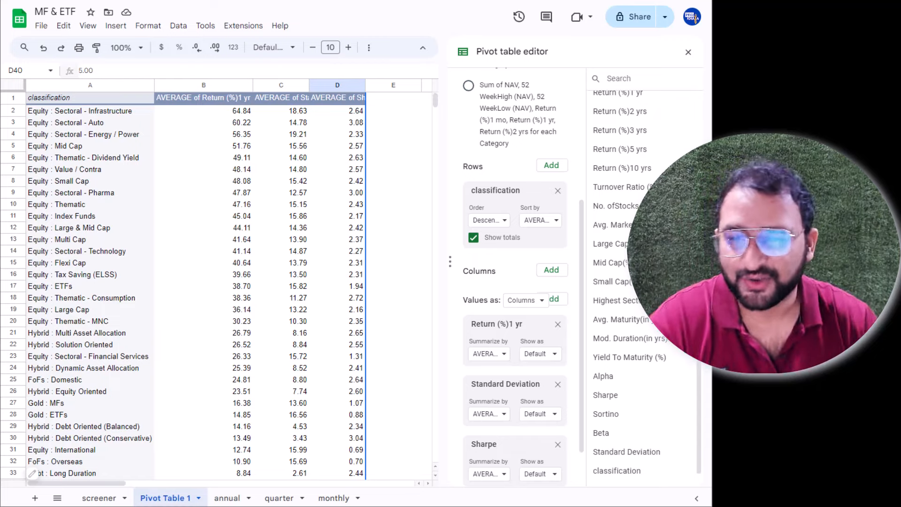
scroll(513, 452, down, 2)
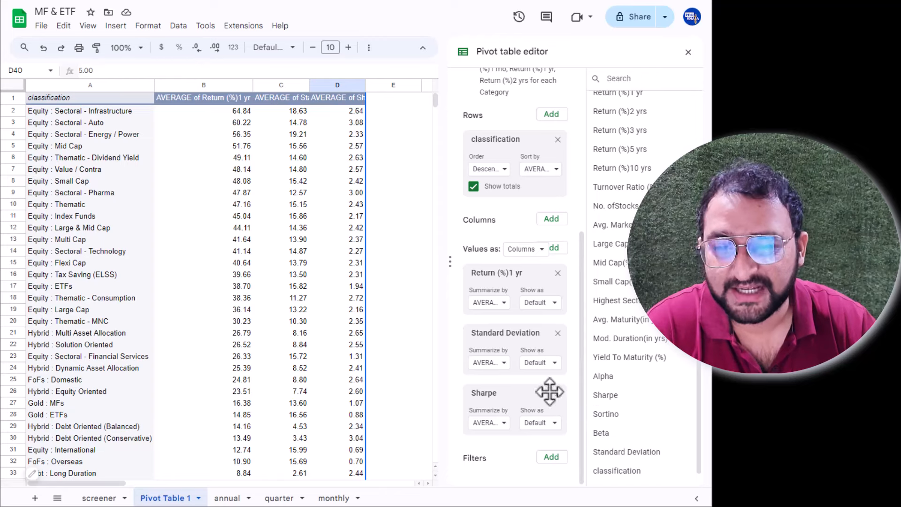
drag(604, 413, 520, 422)
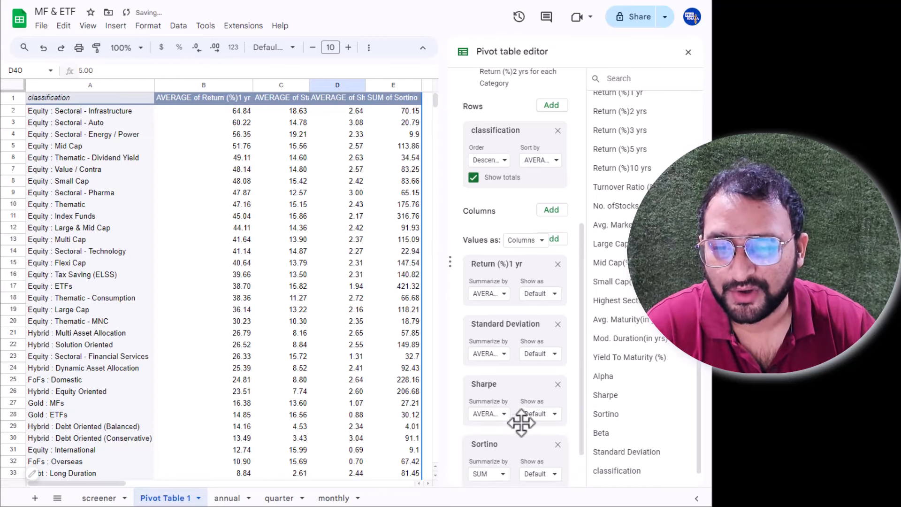
click(503, 474)
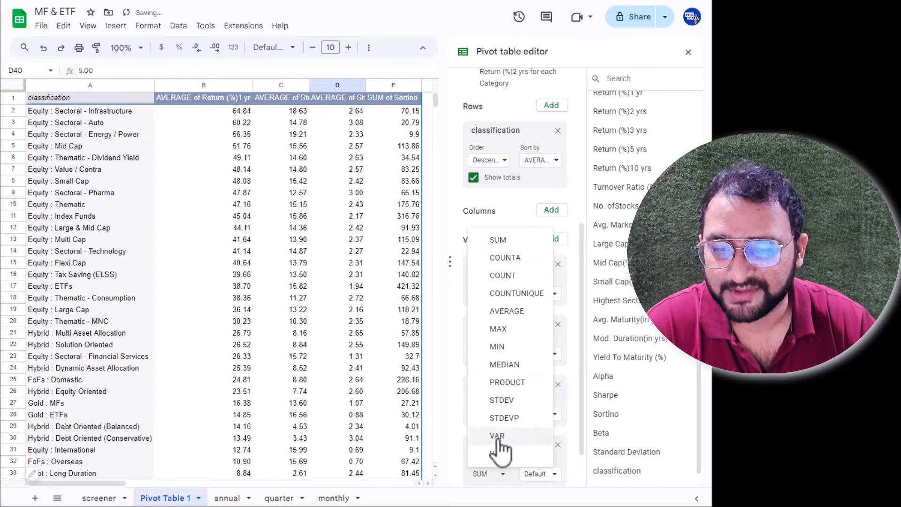
click(513, 308)
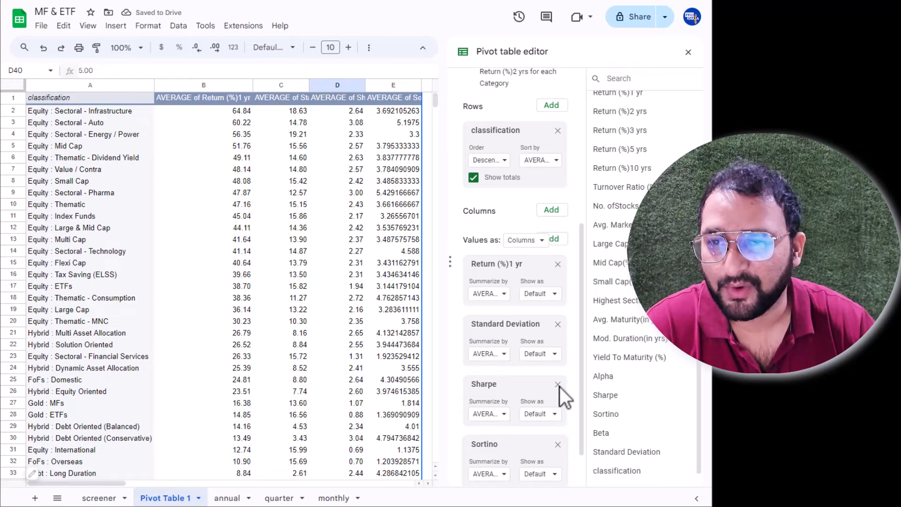
Step: Format the average Sortino values, including the grand total, to two decimal places
click(390, 116)
key(ctrl+shift+Down)
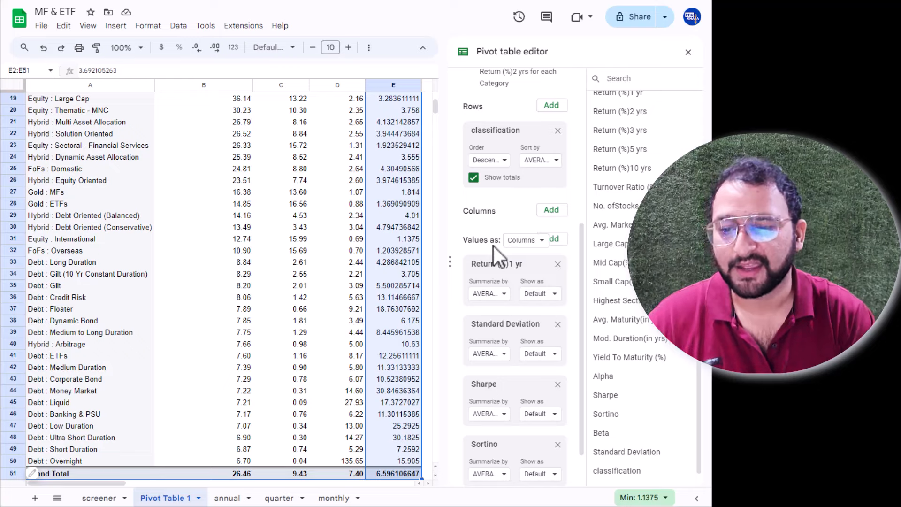
click(198, 48)
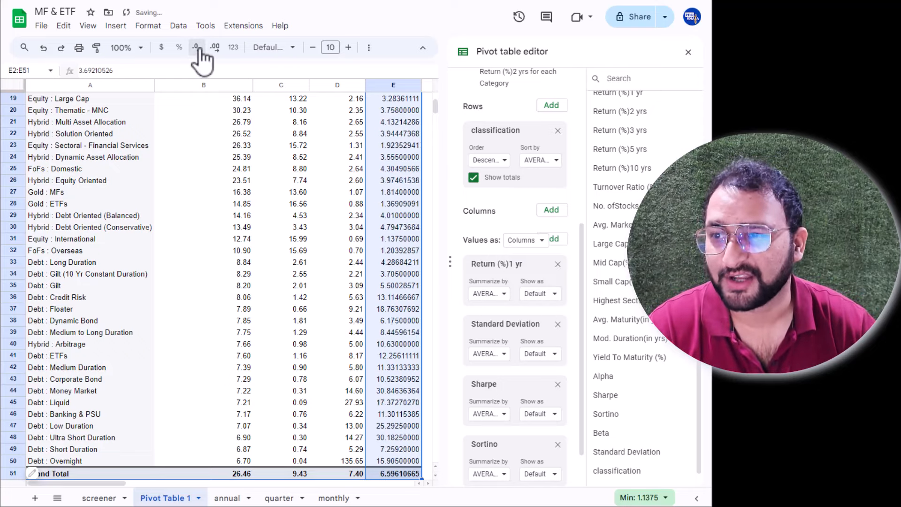
click(198, 48)
click(198, 49)
click(198, 48)
click(199, 49)
click(198, 49)
click(198, 48)
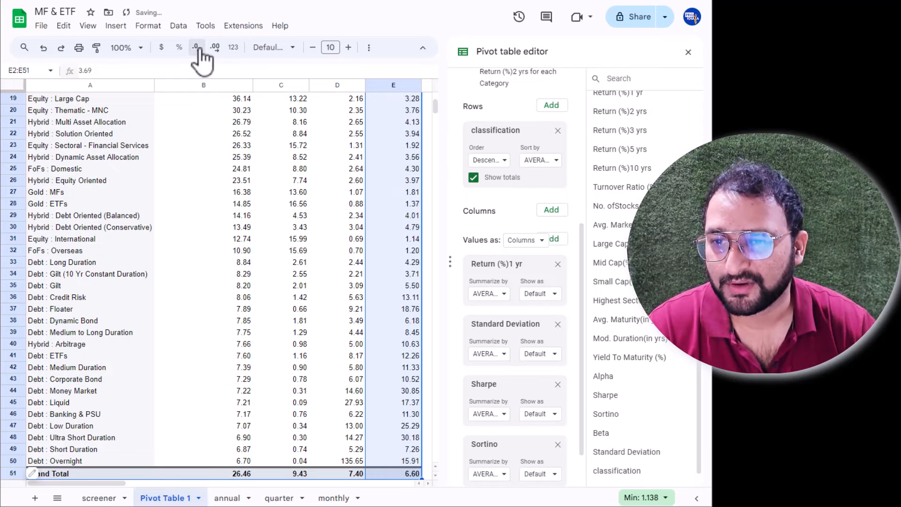
Step: Compare the average Sortino ratios of the Infrastructure, Auto and Energy / Power sectoral equity classifications
click(376, 206)
key(ctrl+Up)
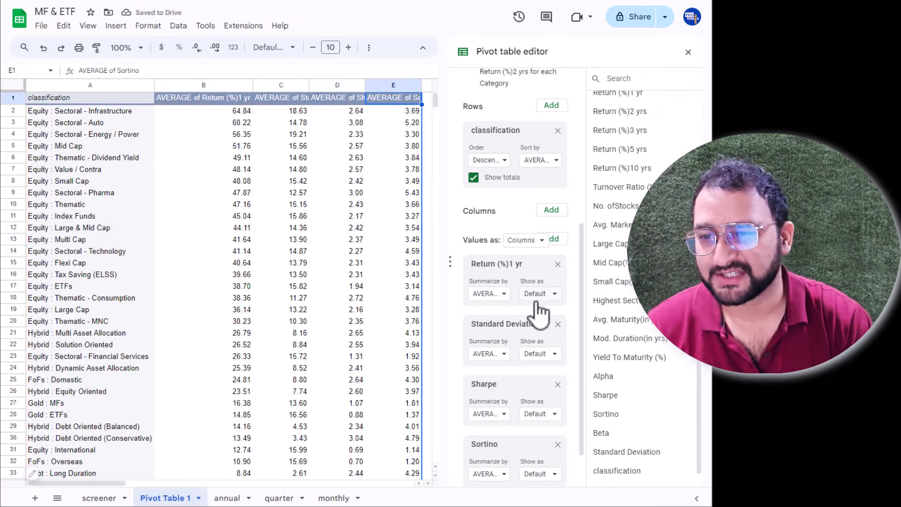
key(Down)
key(Down)
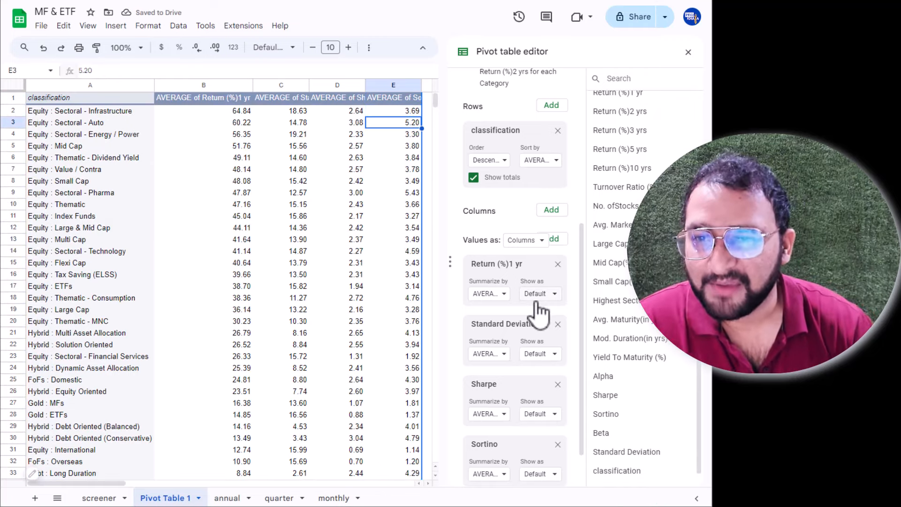
key(Down)
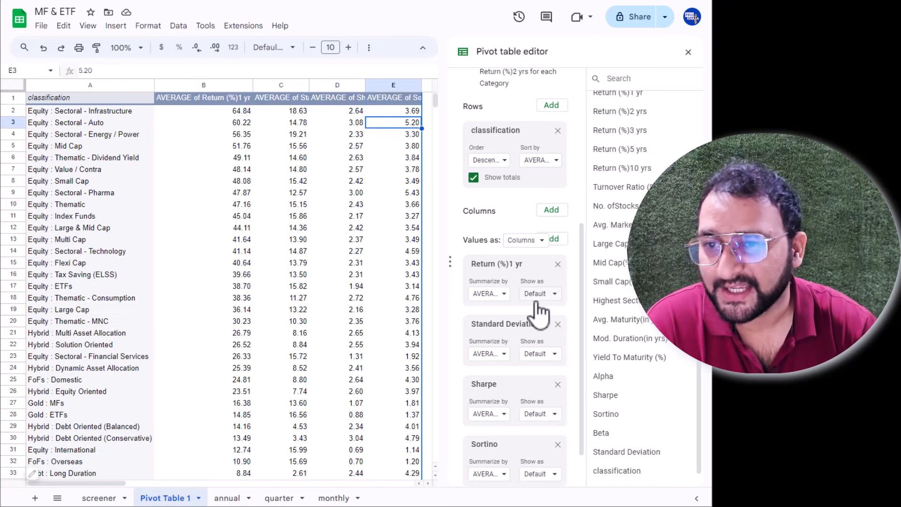
key(Down)
key(Up)
key(Up)
key(Down)
key(Down)
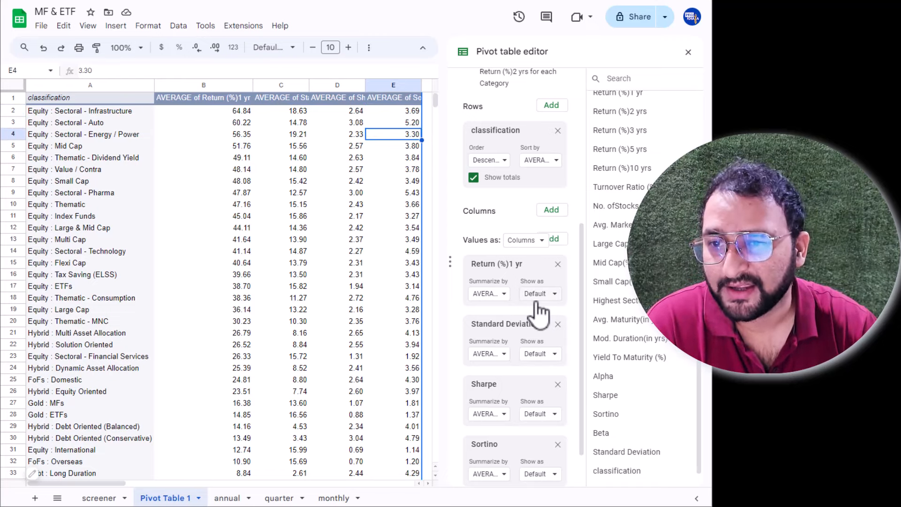
Step: Review the average Sortino ratios down the equity classifications, from Infrastructure past Sectoral - Pharma to Multi Cap
key(Up)
key(Up)
key(Down)
key(Down)
key(Down)
key(Down)
key(Down)
key(Down)
key(Down)
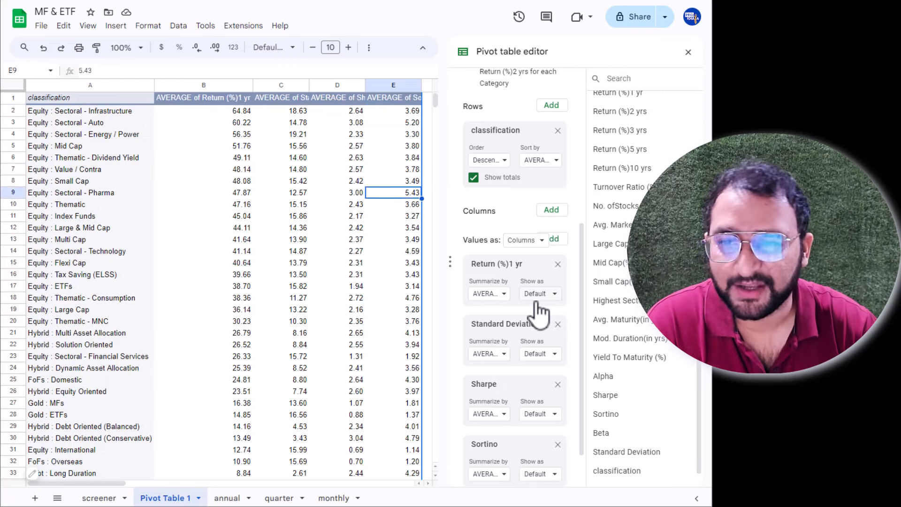
key(Down)
key(Down)
key(Down)
key(Down)
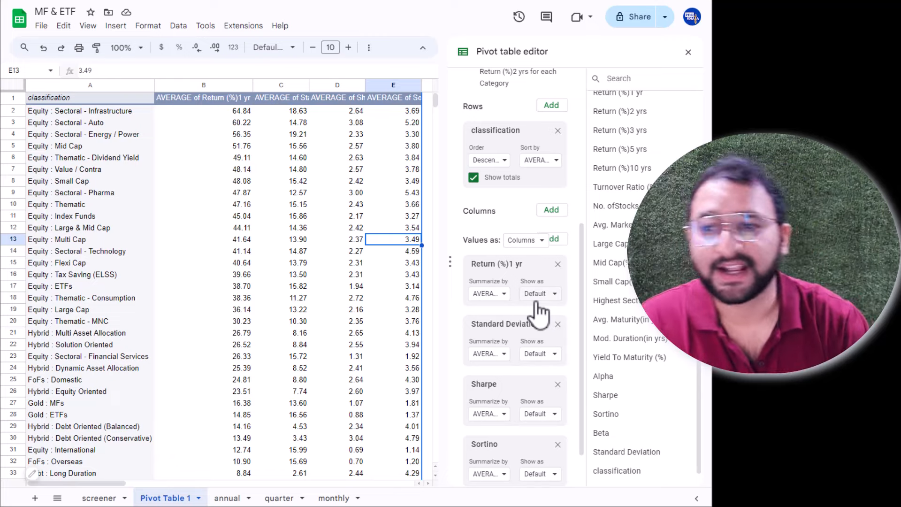
Step: Return to Equity : Sectoral - Auto and compare its Sortino ratio with its Sharpe ratio and standard deviation
key(Up)
key(Up)
key(Up)
key(Up)
key(Up)
key(Up)
key(Up)
key(Up)
key(Up)
key(Up)
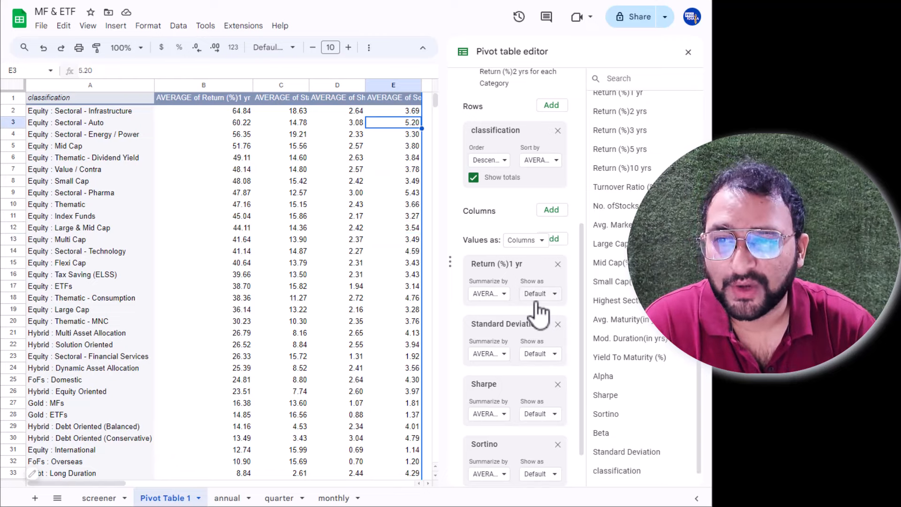
key(Left)
key(Left)
key(Right)
key(Right)
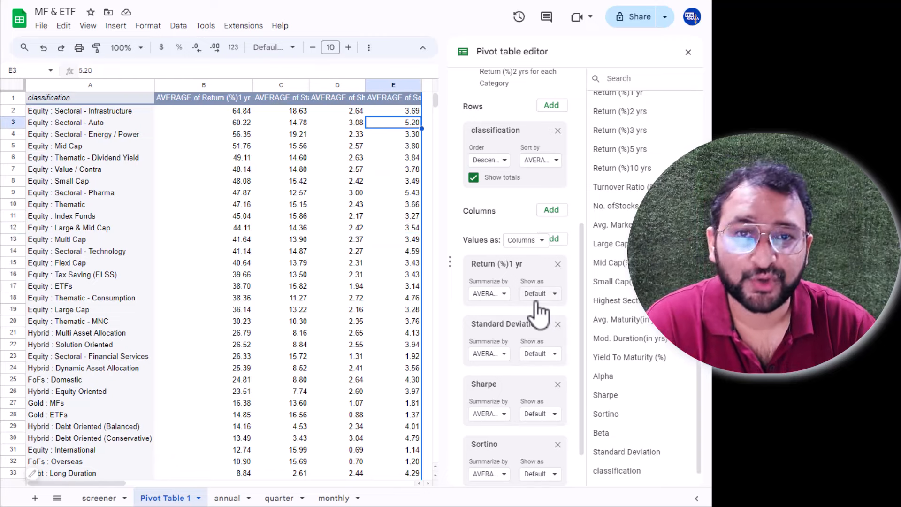
Step: Recheck the average standard deviation of Equity : Sectoral - Auto against its Sharpe and Sortino ratios
key(Left)
key(Left)
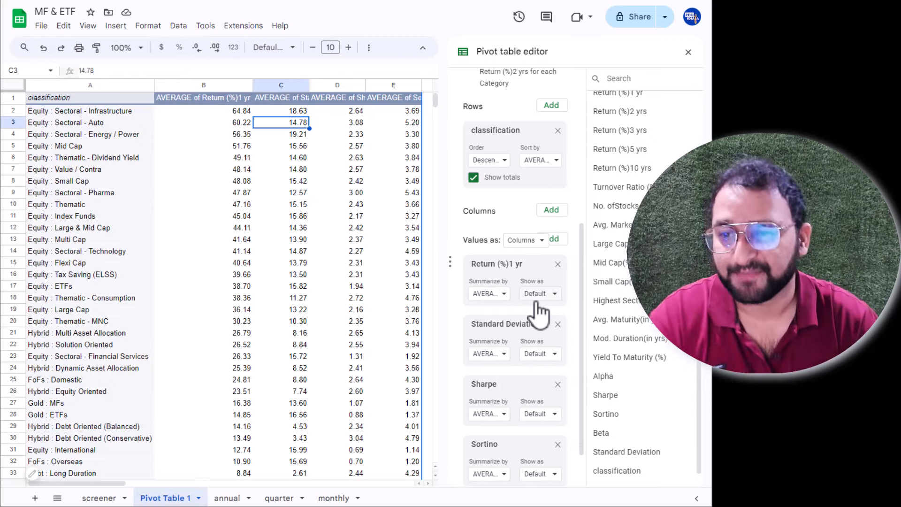
key(Right)
key(Right)
key(Right)
key(Left)
Step: Review the average Sortino ratios down to Hybrid : Multi Asset Allocation and compare that row's return, standard deviation and ratios
key(Down)
key(Down)
key(Down)
key(Down)
key(Down)
key(Down)
key(Down)
key(Down)
key(Down)
key(Down)
key(Down)
key(Down)
key(Down)
key(Down)
key(Down)
key(Down)
key(Down)
key(Down)
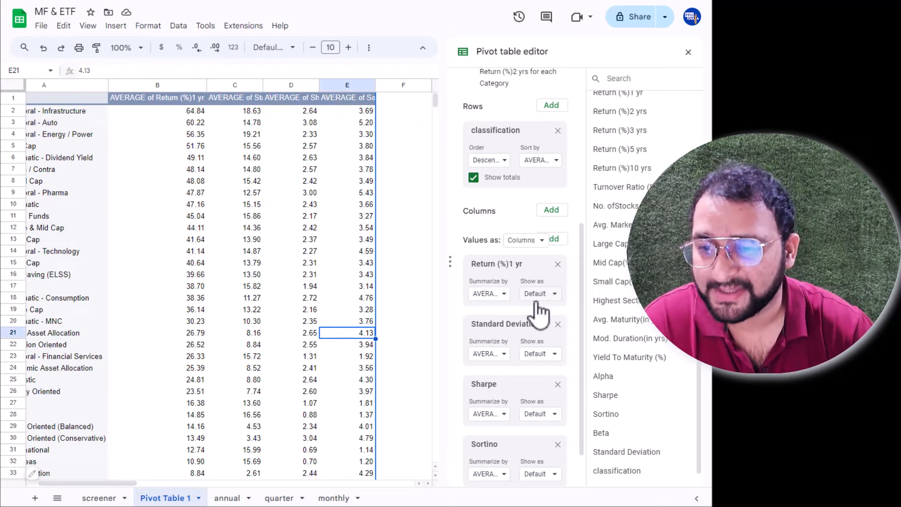
key(Left)
key(Left)
key(Left)
key(Left)
key(Right)
key(Right)
key(Right)
key(Right)
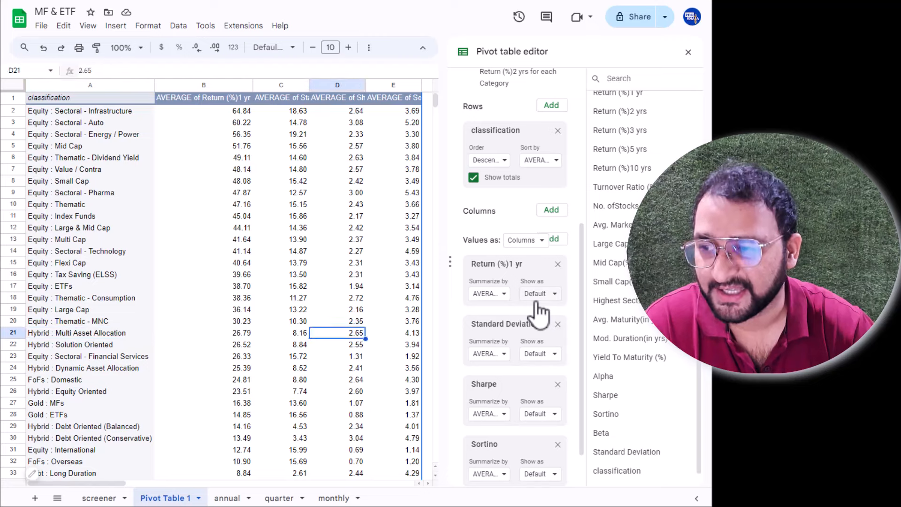
Step: Go back up the average Sortino ratios to the header and compare Equity : Mid Cap with Equity : Sectoral - Auto
key(Up)
key(Up)
key(Up)
key(Up)
key(Up)
key(Up)
key(Up)
key(Up)
key(Up)
key(Up)
key(Up)
key(Up)
key(Up)
key(Up)
key(Up)
key(Up)
key(Up)
key(Up)
key(Up)
key(Up)
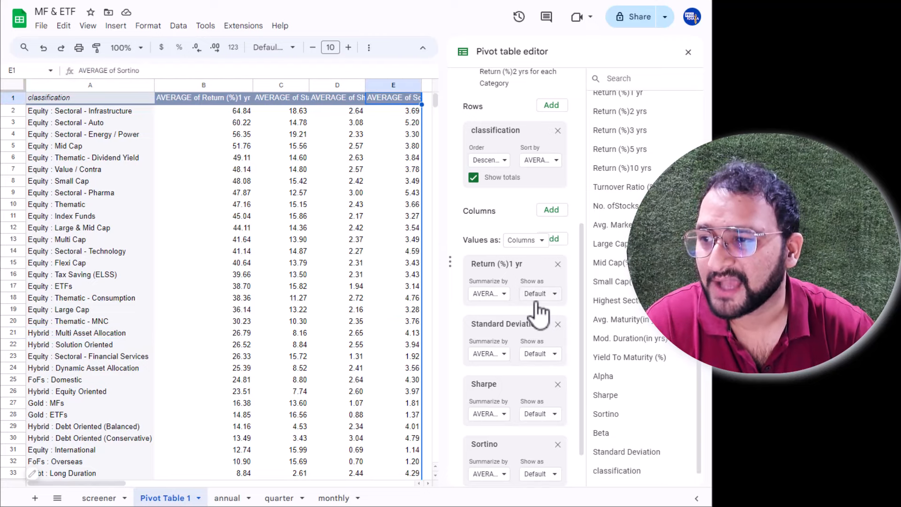
key(Down)
key(Down)
key(Down)
key(Down)
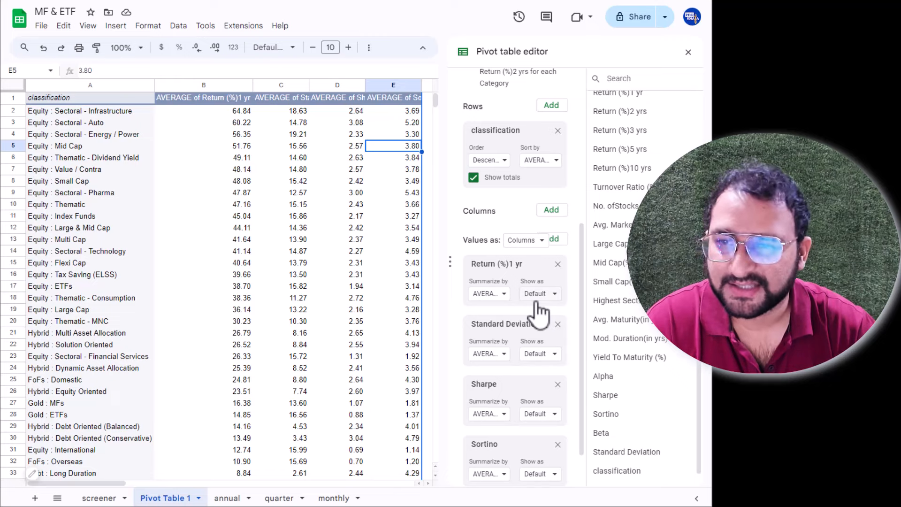
key(Up)
key(Up)
key(Up)
key(Up)
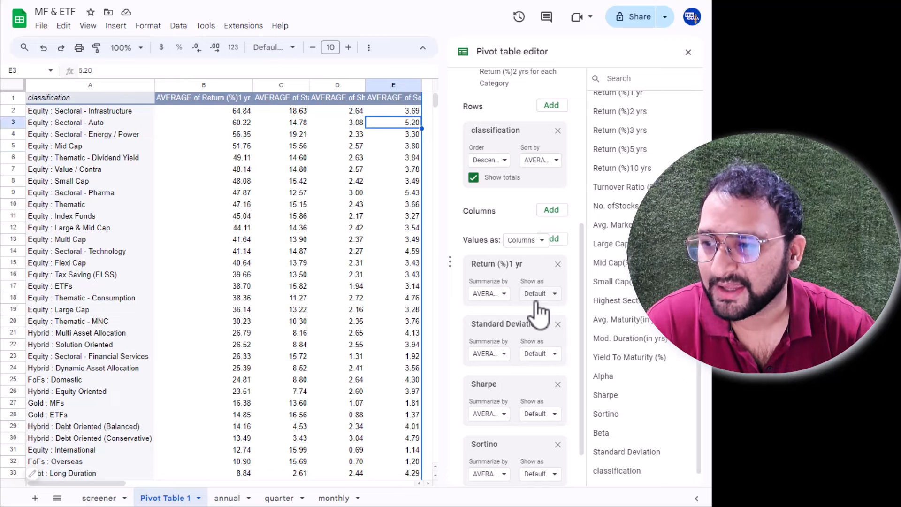
Step: Examine the average Sortino ratios from Equity : Sectoral - Auto to Sectoral - Pharma and return to Mid Cap
key(Down)
key(Down)
key(Down)
key(Down)
key(Down)
key(Down)
key(Down)
key(Down)
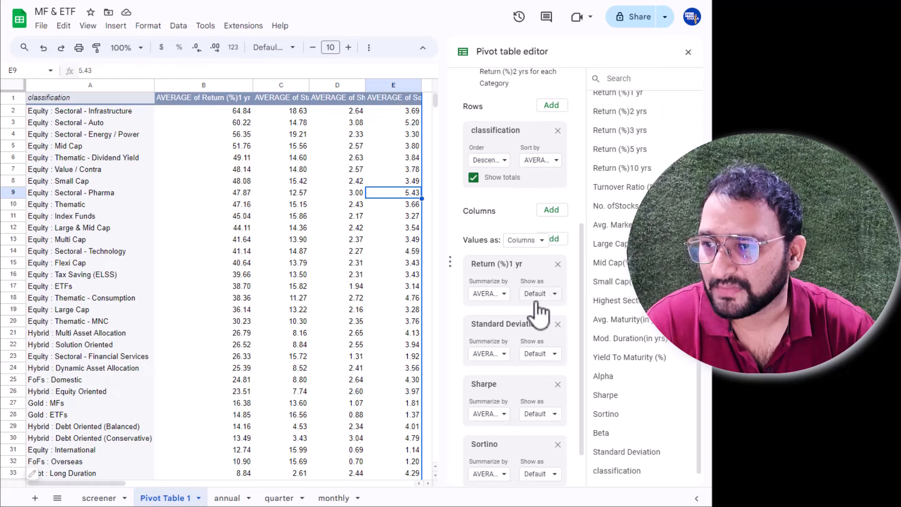
key(Up)
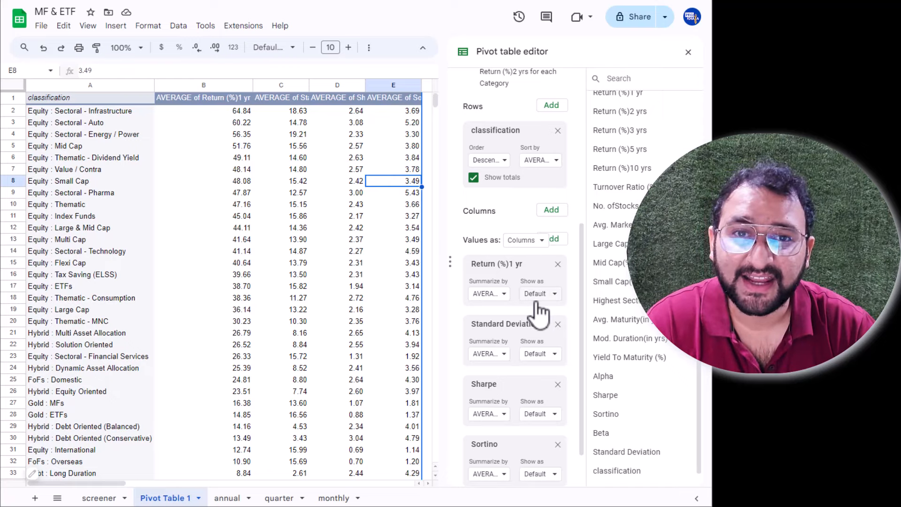
key(Up)
key(Up)
key(Up)
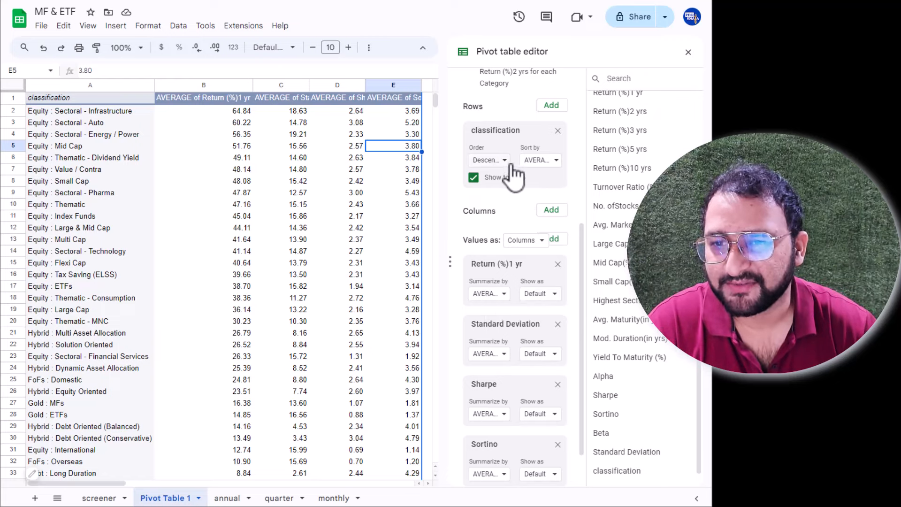
Step: Sort the pivot table's classification rows by AVERAGE of Sortino and check the top-ranked row's ratio
click(540, 160)
click(549, 250)
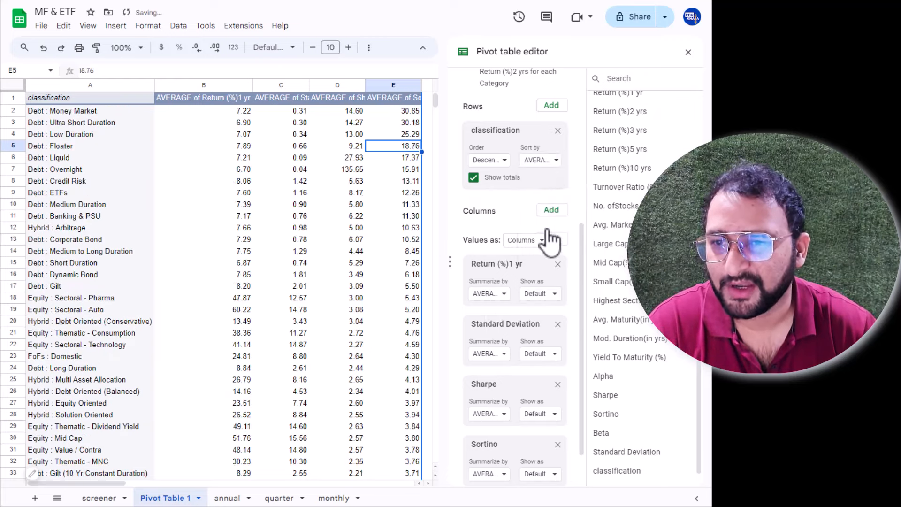
click(407, 113)
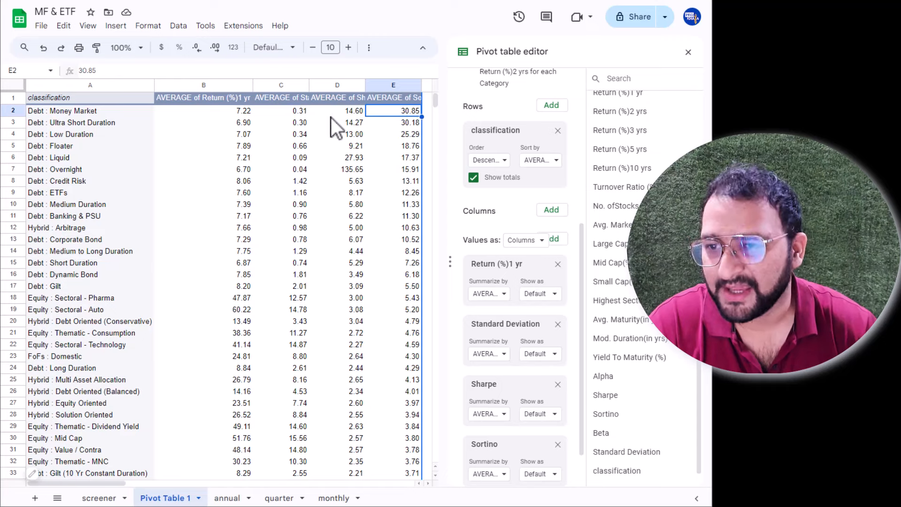
Step: Remove the Sharpe and Standard Deviation values from the pivot table
click(345, 126)
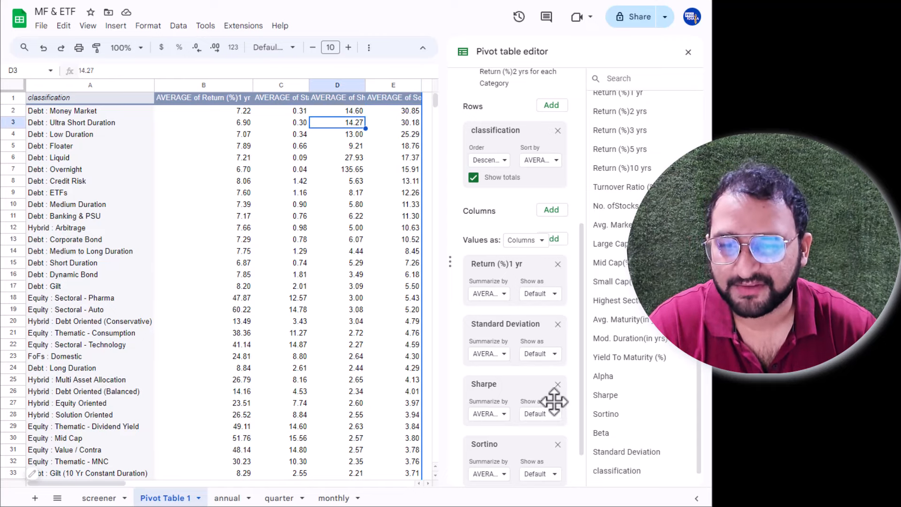
click(558, 383)
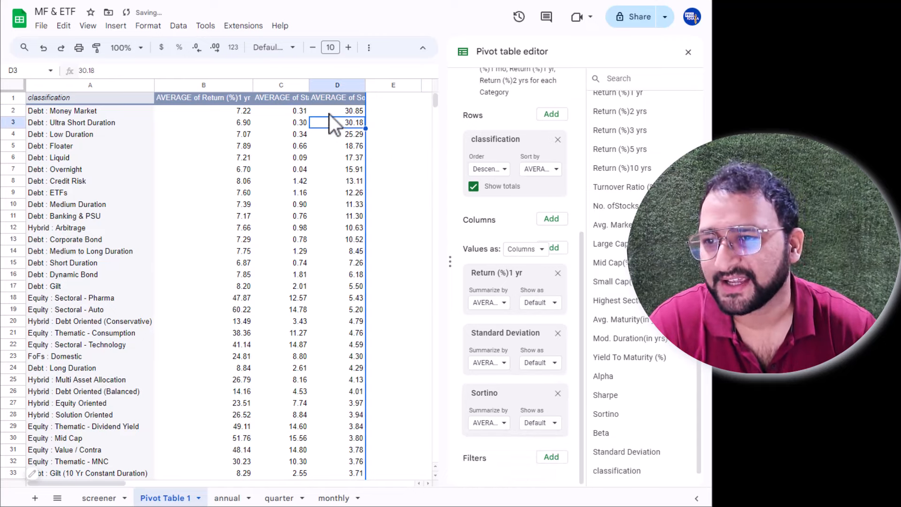
click(291, 138)
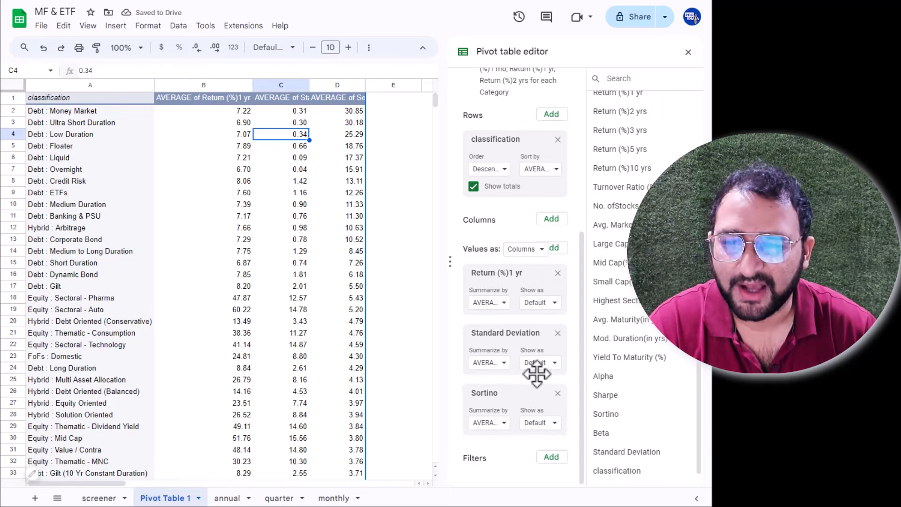
click(557, 333)
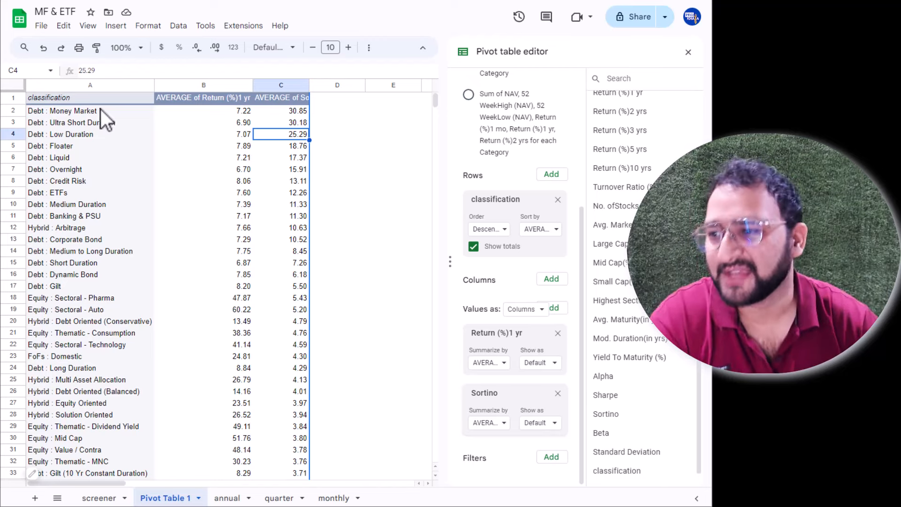
Step: Review the top-ranked debt classifications and the average Sortino ratios of Equity : Sectoral - Pharma and Sectoral - Auto
drag(100, 109, 274, 209)
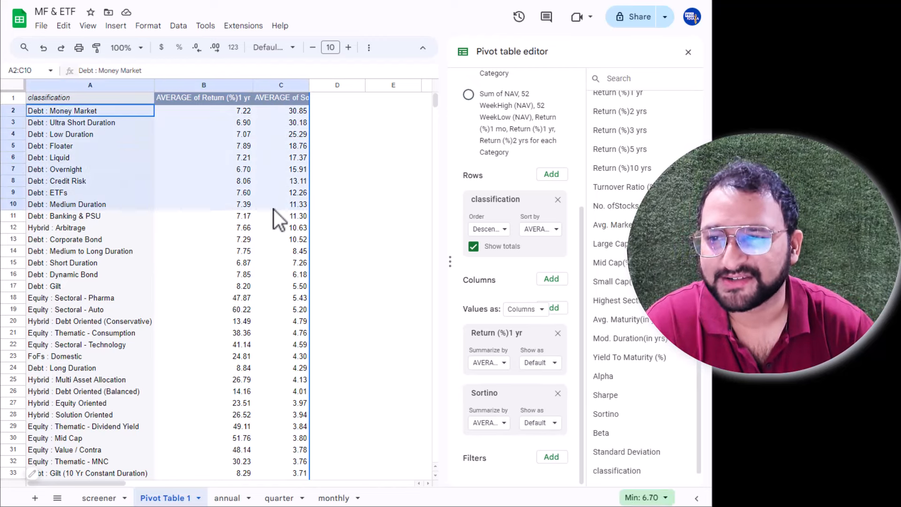
click(62, 214)
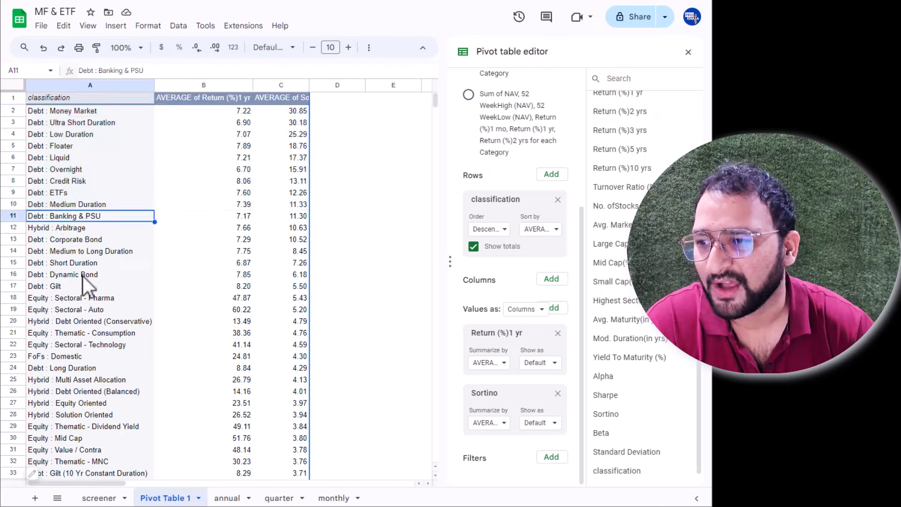
scroll(75, 185, down, 3)
drag(76, 160, 84, 218)
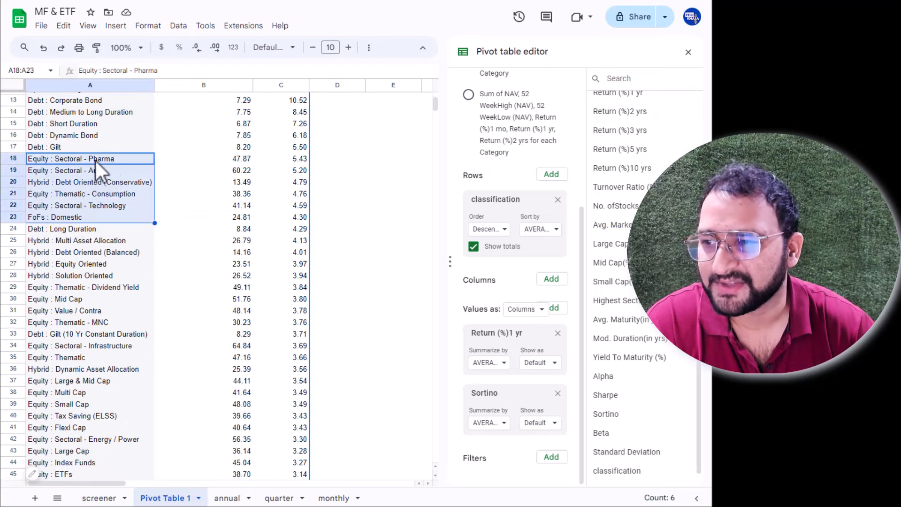
click(291, 160)
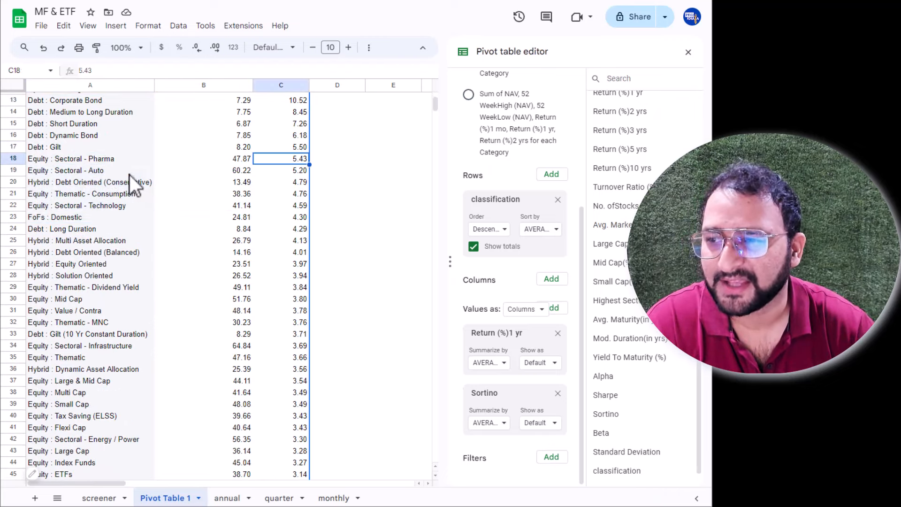
click(129, 175)
click(297, 161)
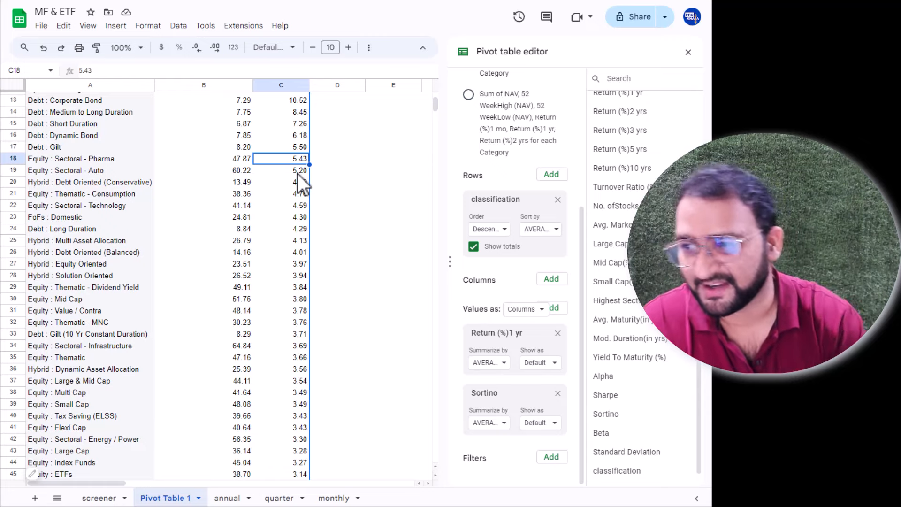
Step: Compare the average Sortino ratio of Hybrid : Debt Oriented (Conservative) with its average one-year return
click(299, 183)
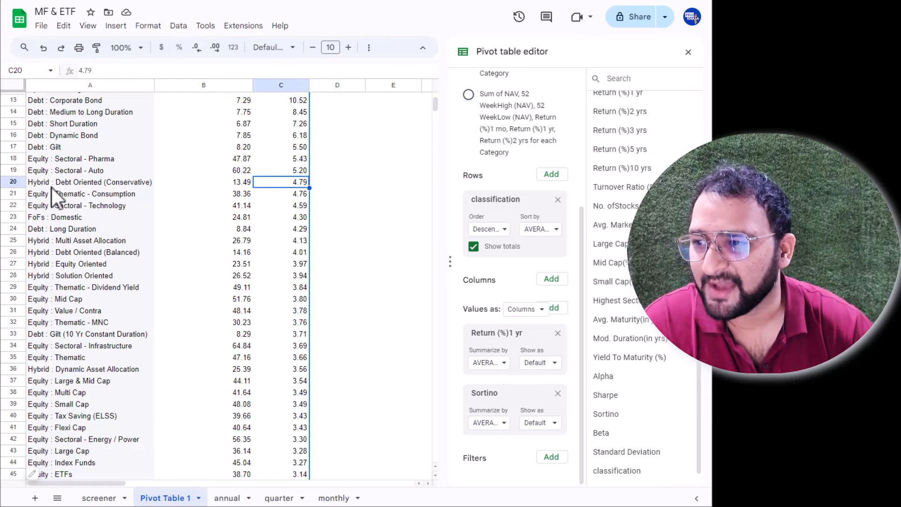
click(88, 183)
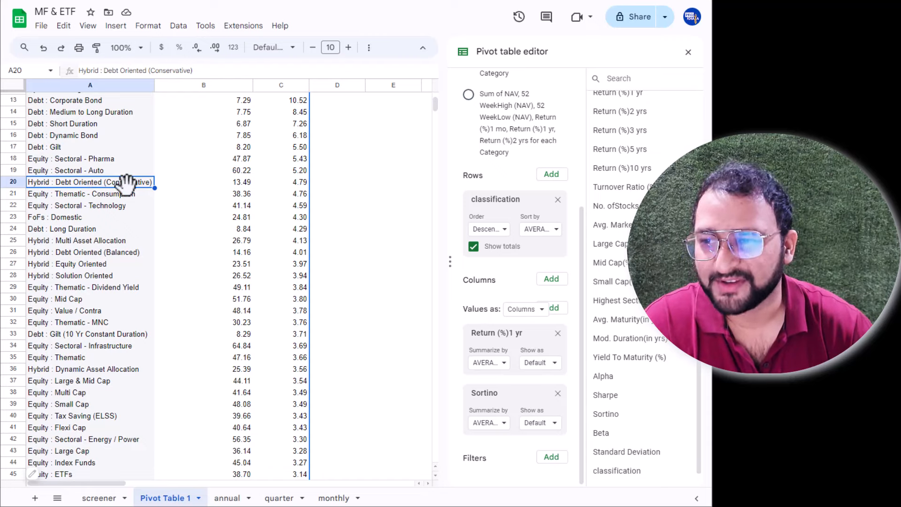
click(297, 183)
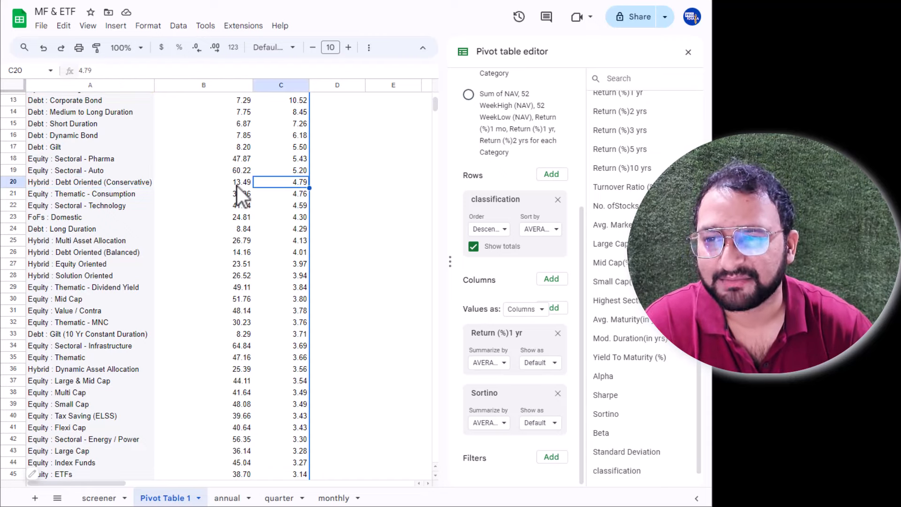
click(206, 185)
click(123, 186)
click(288, 183)
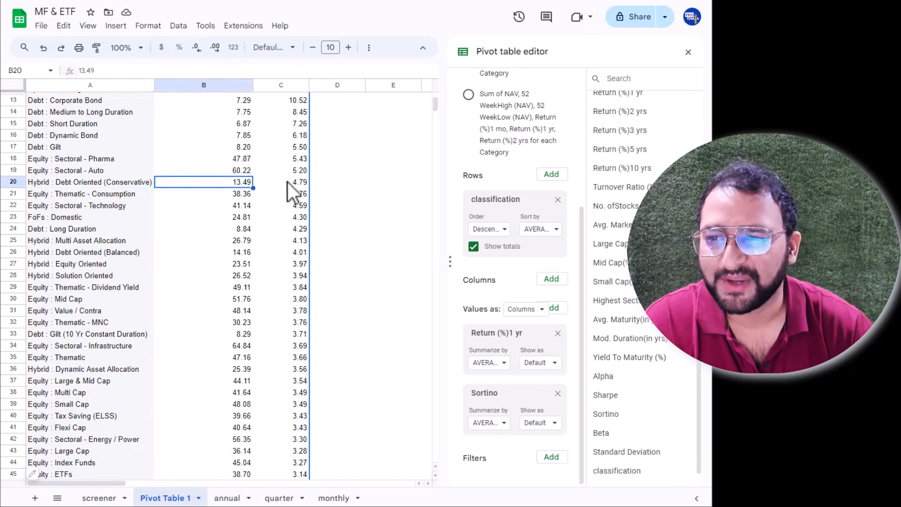
click(235, 187)
Step: Examine Equity : Thematic - Consumption and the average Sortino ratio of Equity : Sectoral - Technology
click(87, 206)
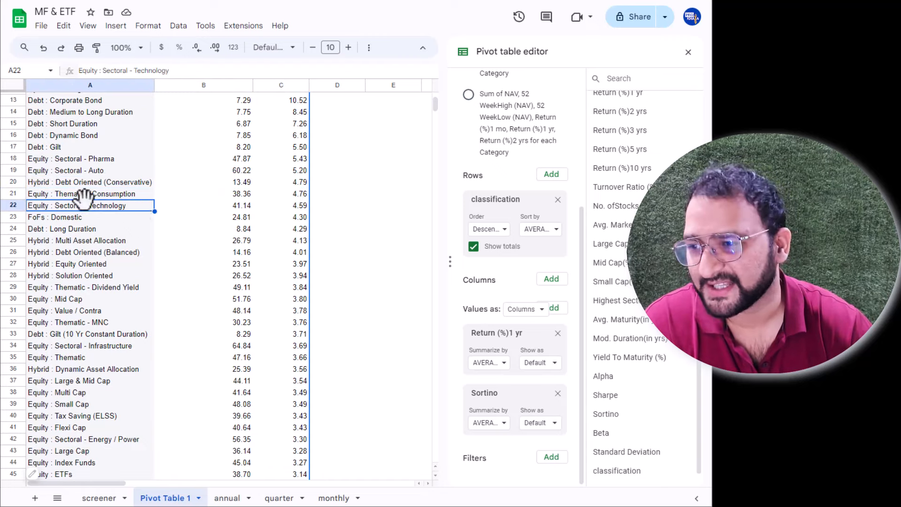
click(123, 197)
click(127, 207)
click(298, 208)
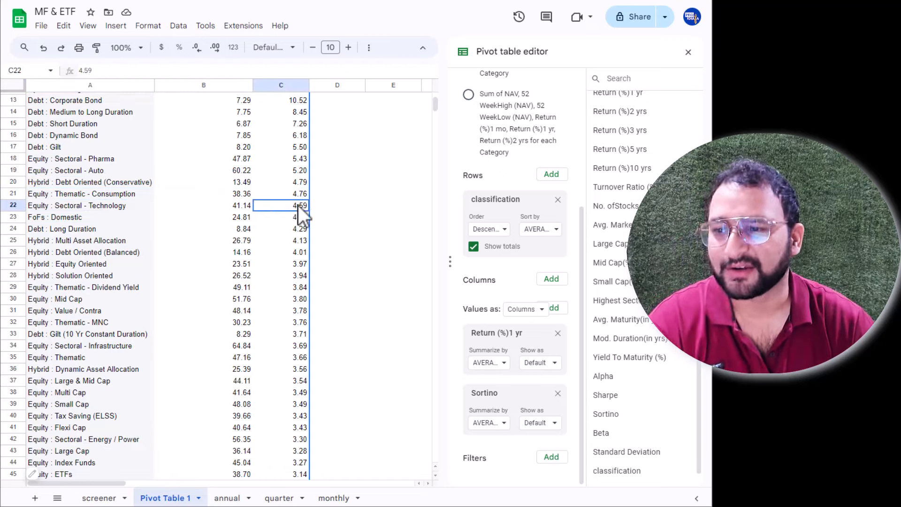
Step: Review the Sortino ranking from FoFs : Domestic and Debt : Long Duration down to Hybrid : Debt Oriented (Balanced)
click(74, 220)
click(89, 229)
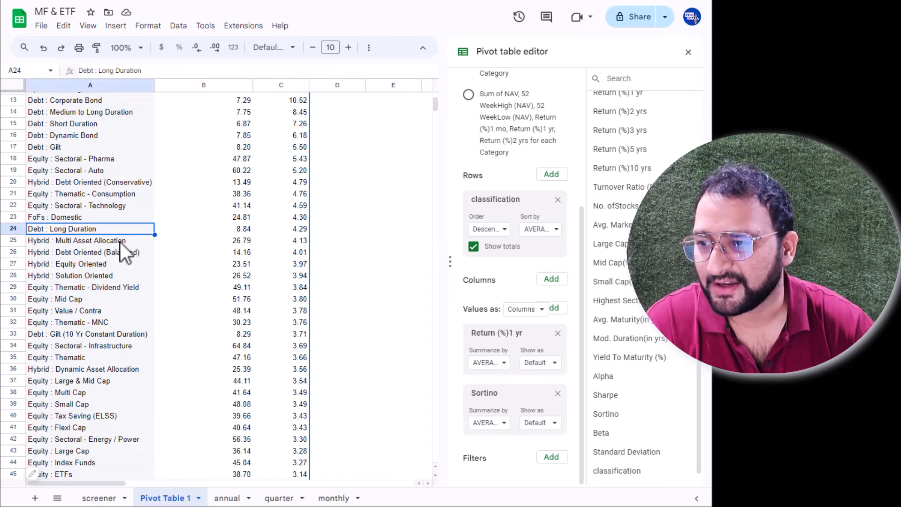
click(298, 233)
click(58, 227)
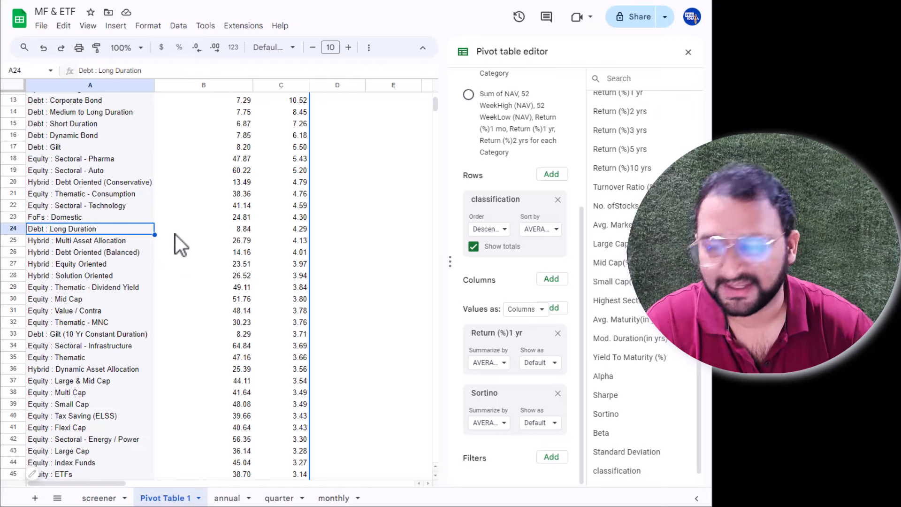
click(89, 243)
click(112, 255)
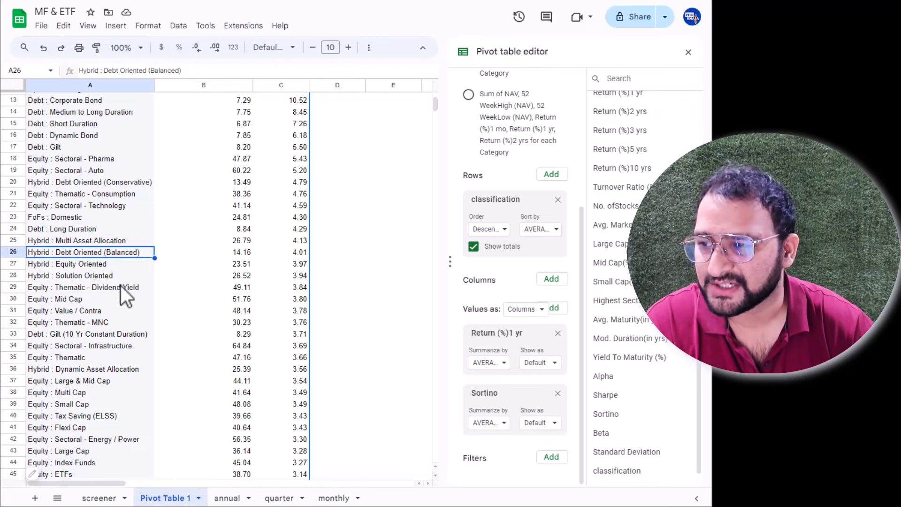
Step: Examine the lowest-ranked classifications by Sortino ratio, from Equity : International up through the gold funds to Sectoral - Financial Services
scroll(118, 235, down, 3)
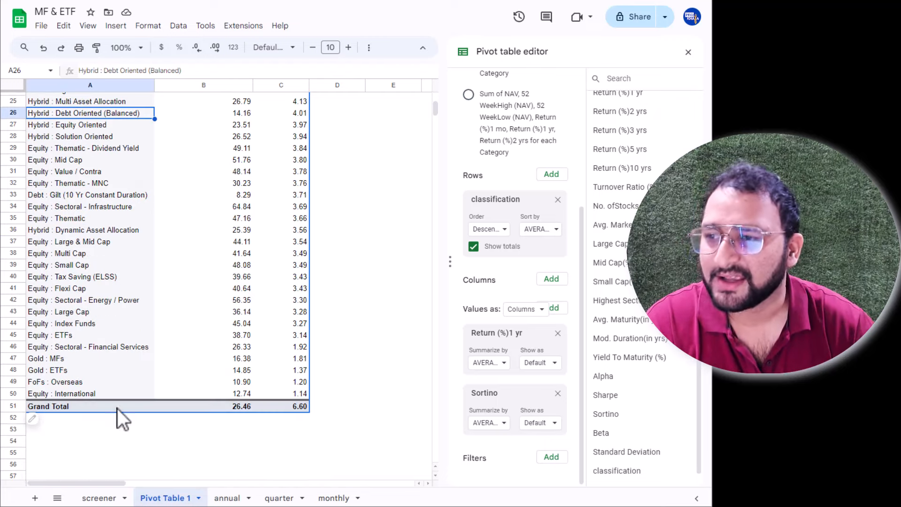
click(60, 392)
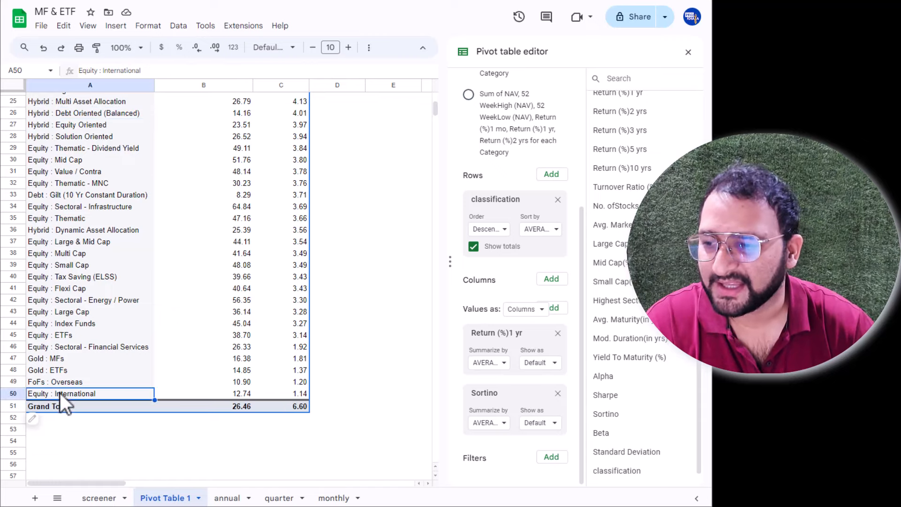
click(297, 395)
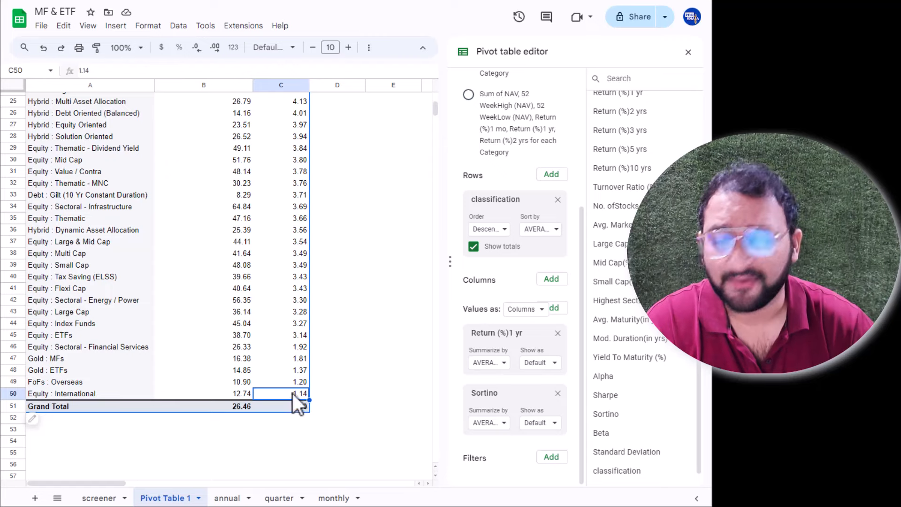
click(88, 383)
click(62, 370)
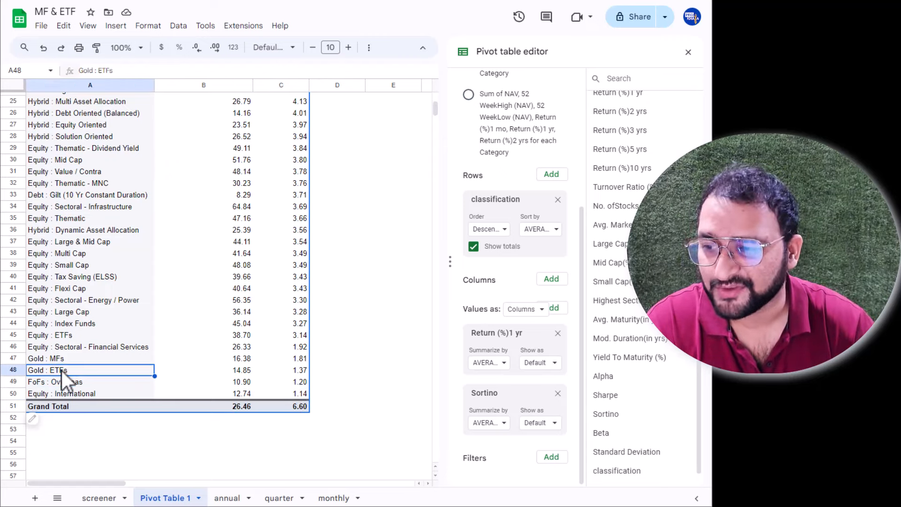
click(78, 348)
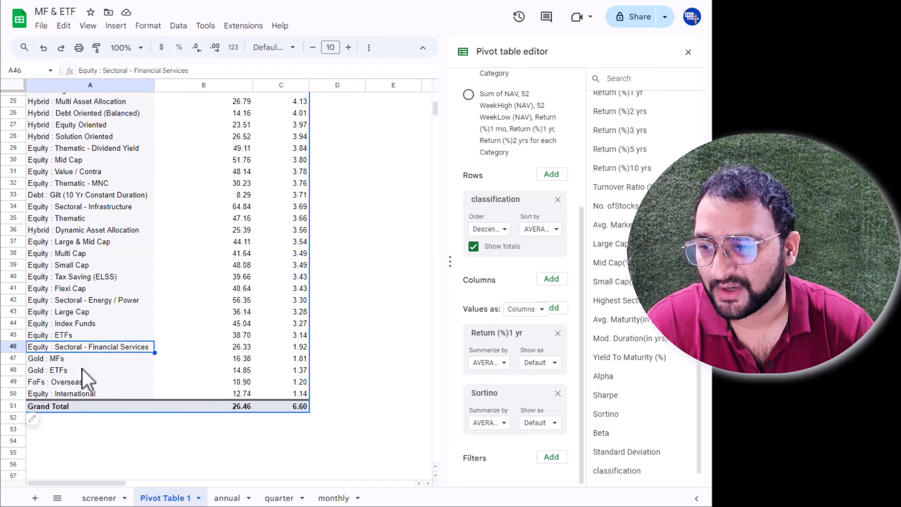
drag(82, 359, 90, 371)
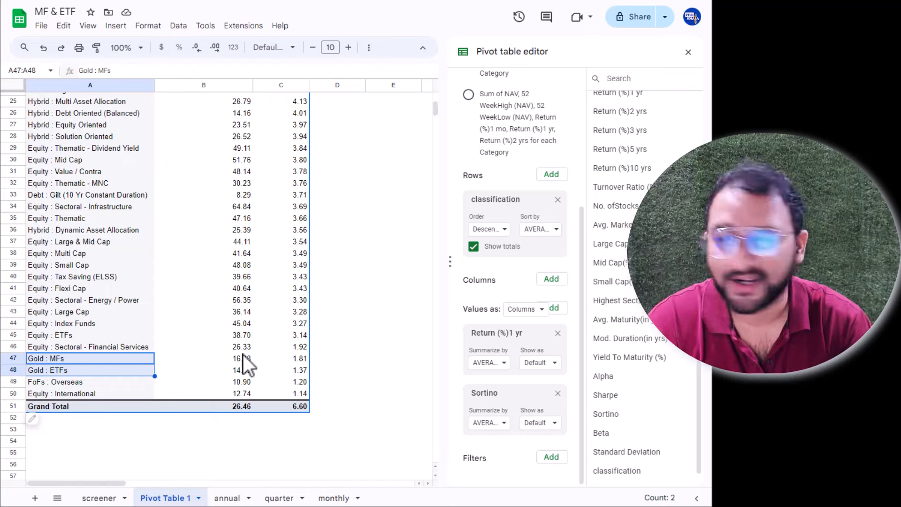
Step: Compare the average Sortino ratios of the Gold : MFs and Gold : ETFs classifications
drag(282, 359, 295, 365)
click(65, 362)
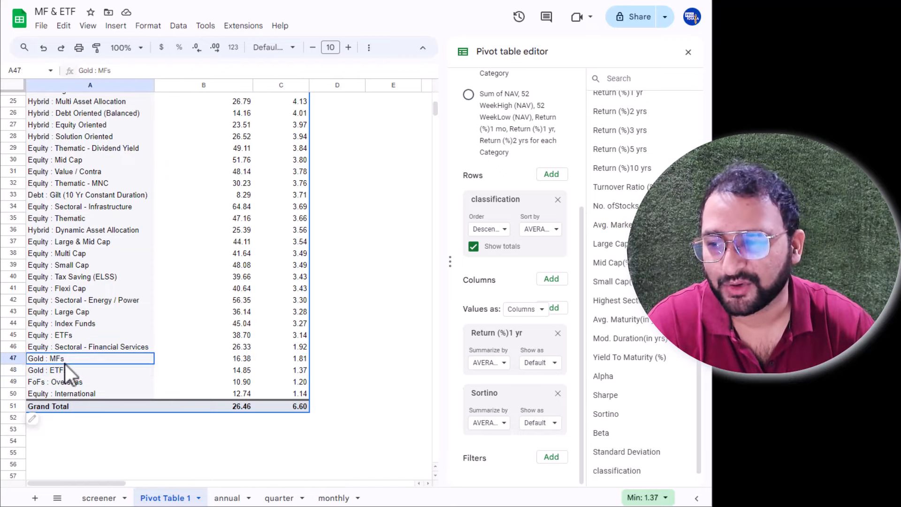
drag(65, 364, 66, 372)
drag(296, 360, 298, 371)
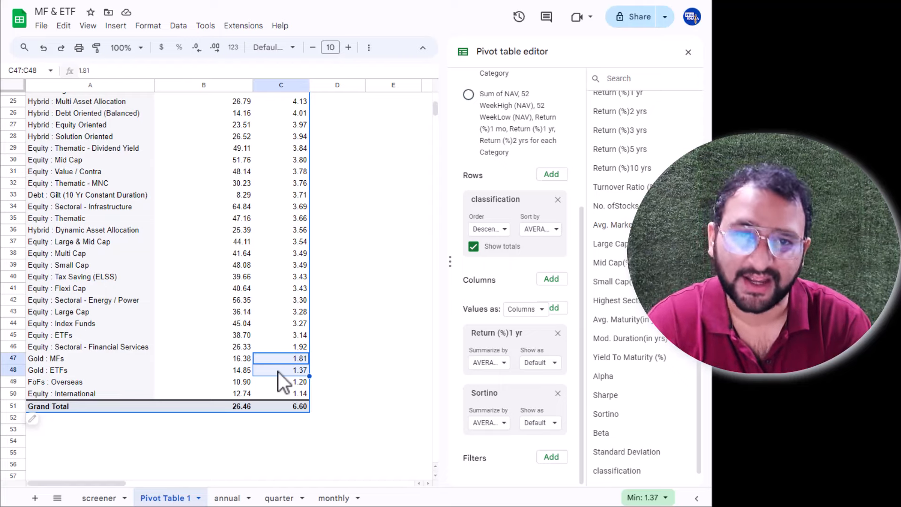
Step: Examine the low-ranked Equity : ETFs, Equity : Index Funds and Equity : Large Cap classifications
click(72, 336)
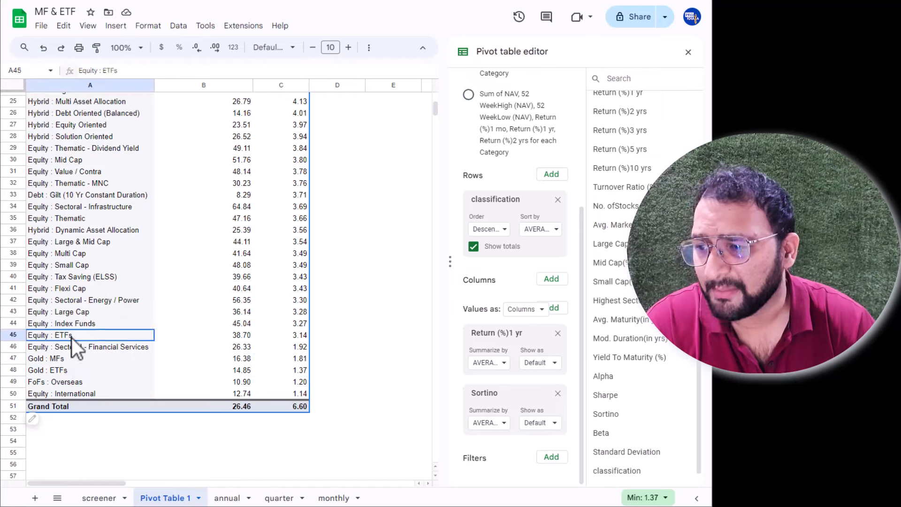
click(76, 323)
click(77, 312)
Step: Sort the pivot table's classification rows by AVERAGE of Return (%)1 yr and review the classifications alongside their average Sortino ratios
scroll(96, 277, up, 8)
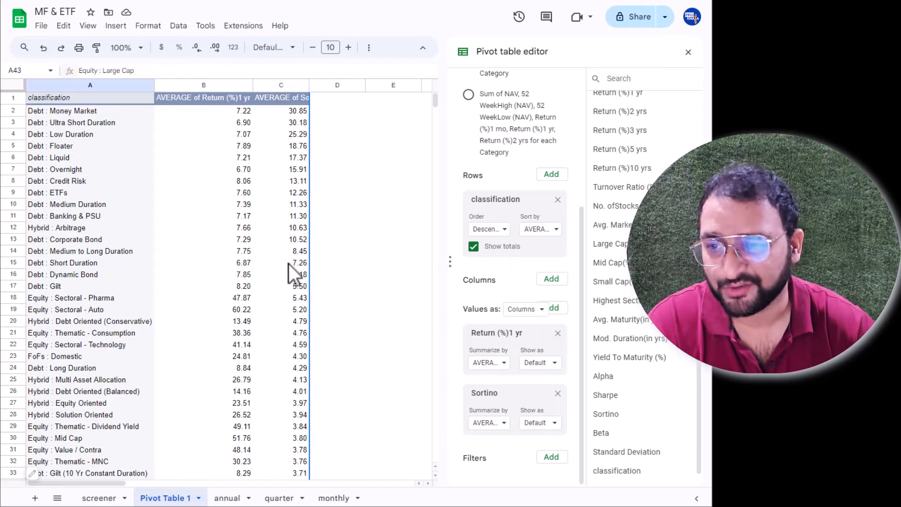
click(228, 142)
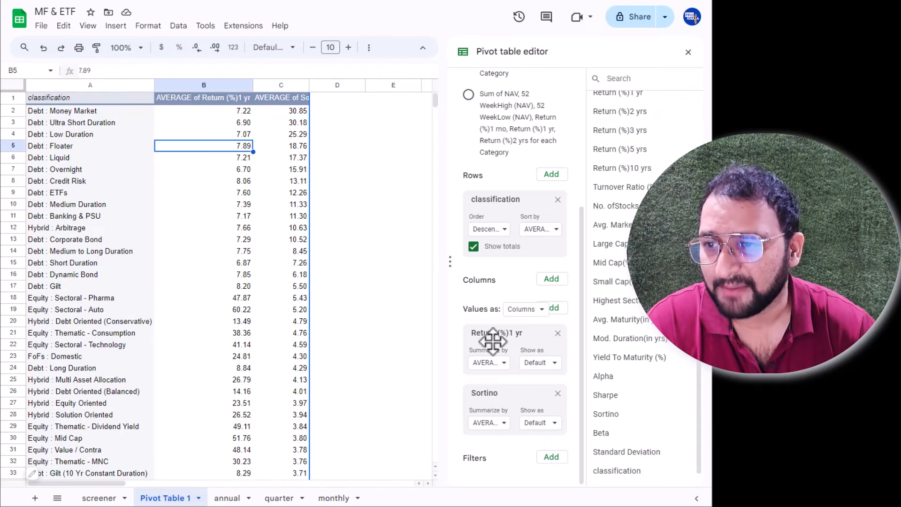
click(545, 229)
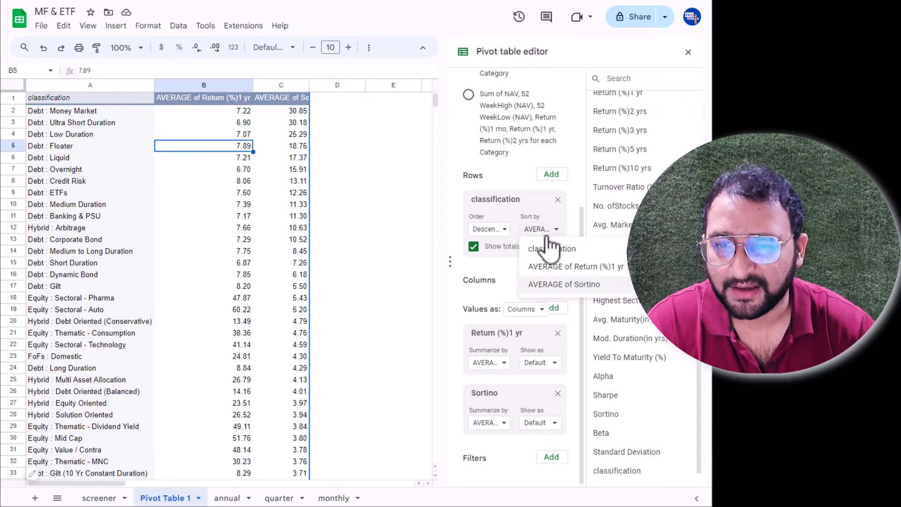
click(558, 267)
drag(82, 111, 264, 358)
click(287, 181)
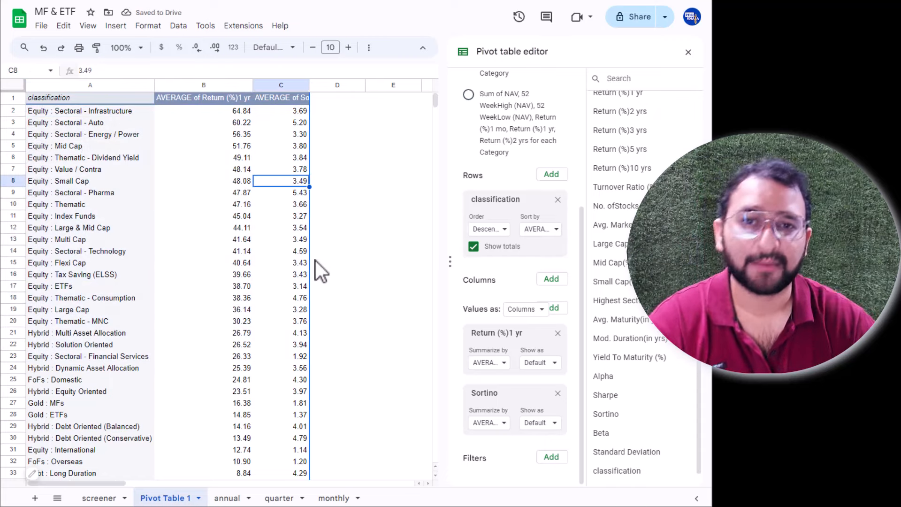